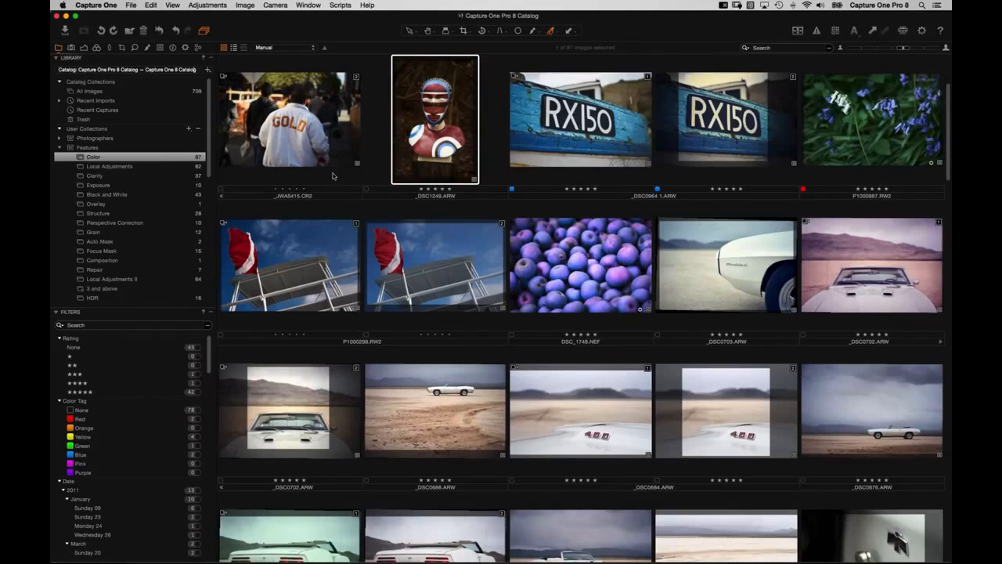
# Step: Create a new session named Webinar AM in the Pictures folder with the Blank template, opened in a new window
pyautogui.hotkey('ctrl', 'space')
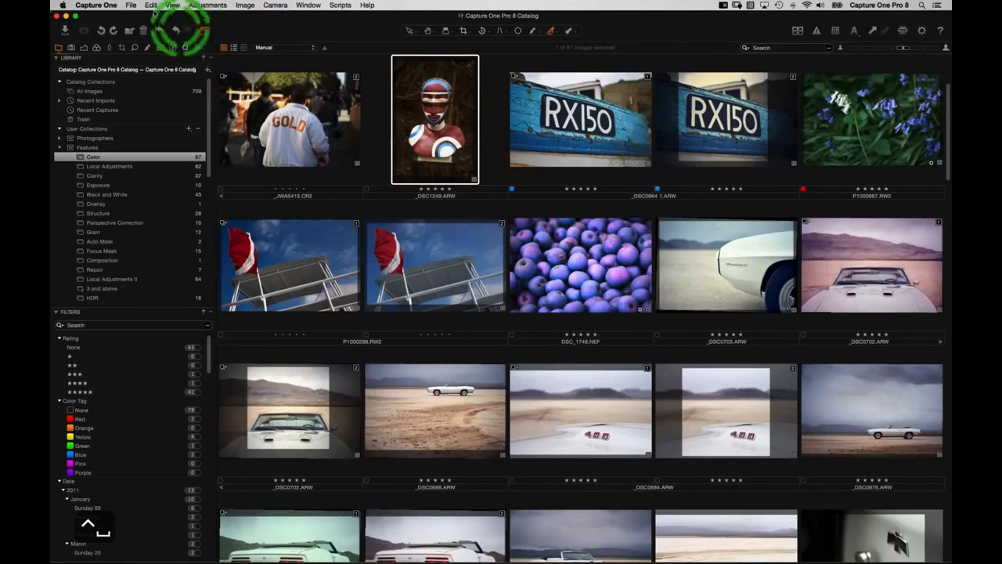
pyautogui.click(131, 6)
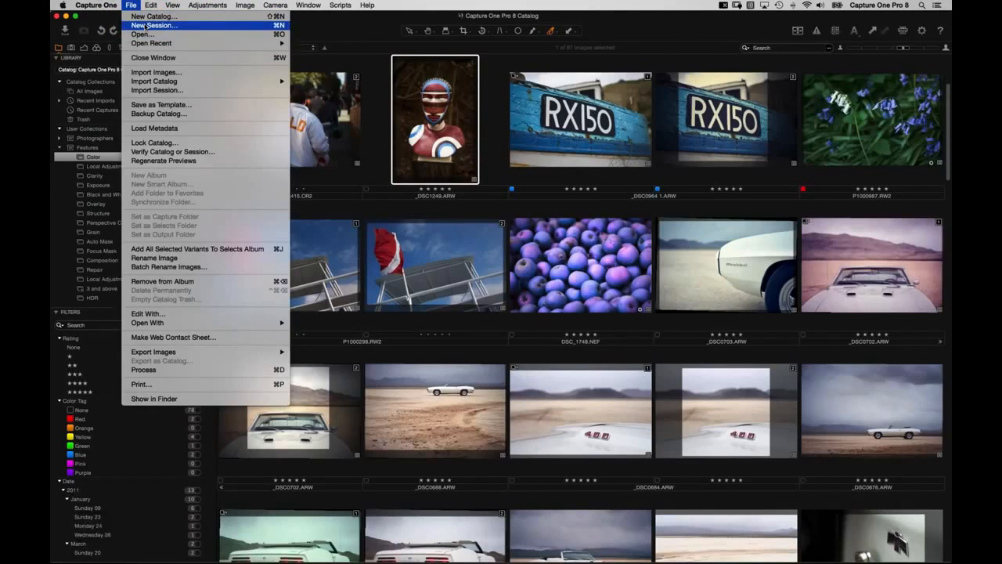
pyautogui.click(146, 26)
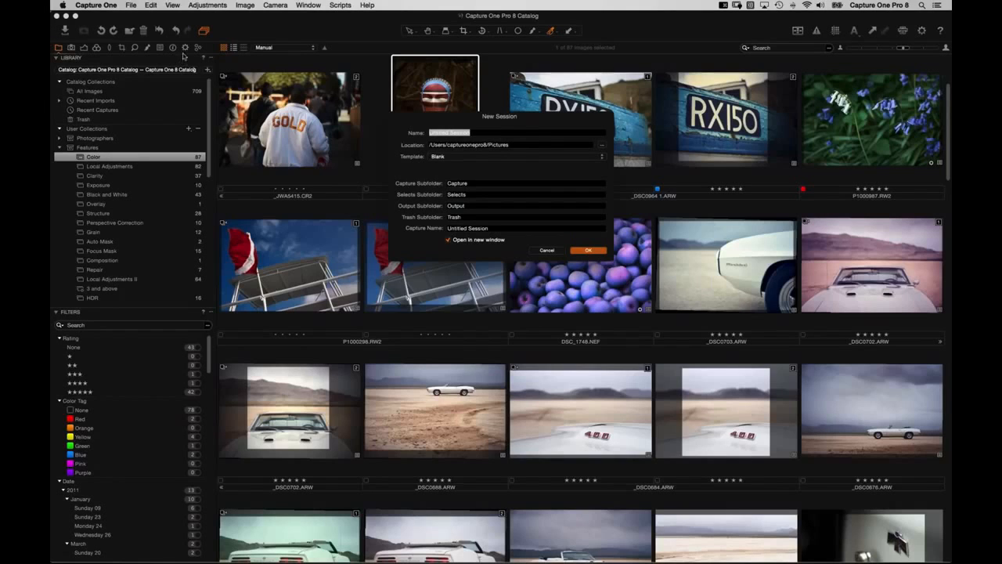
pyautogui.moveTo(544, 119); pyautogui.dragTo(556, 163)
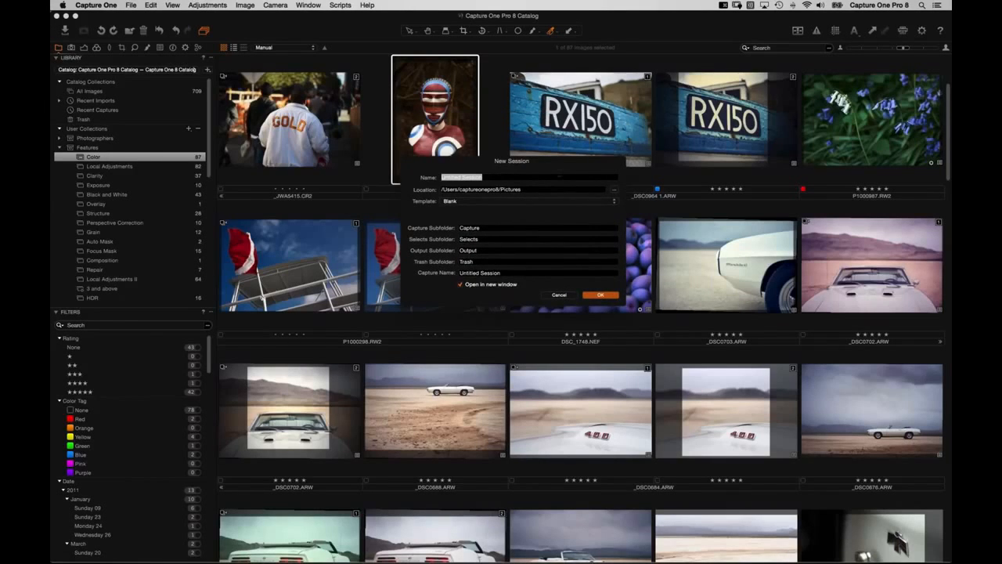
pyautogui.write('Webinar AM')
pyautogui.click(614, 192)
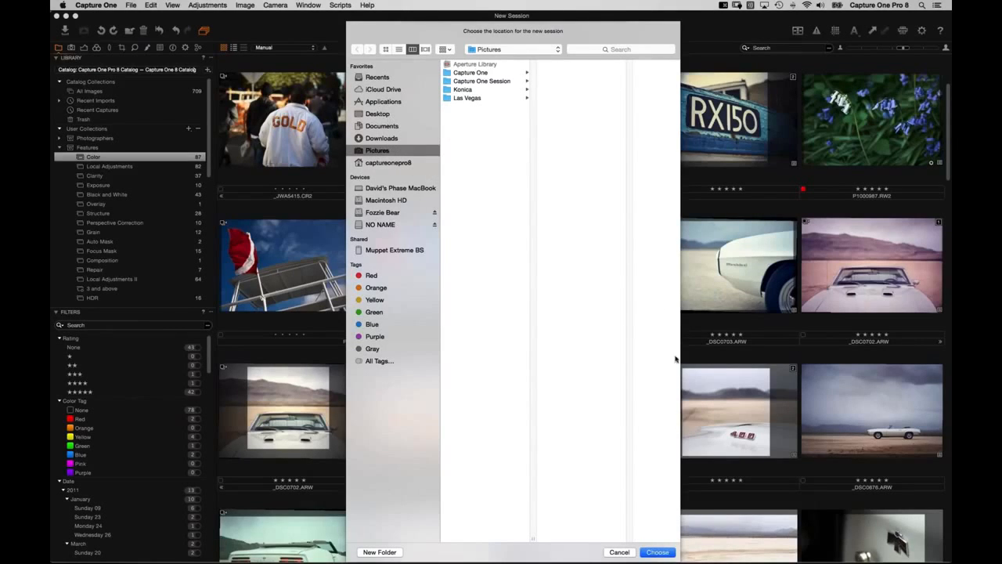
pyautogui.click(618, 552)
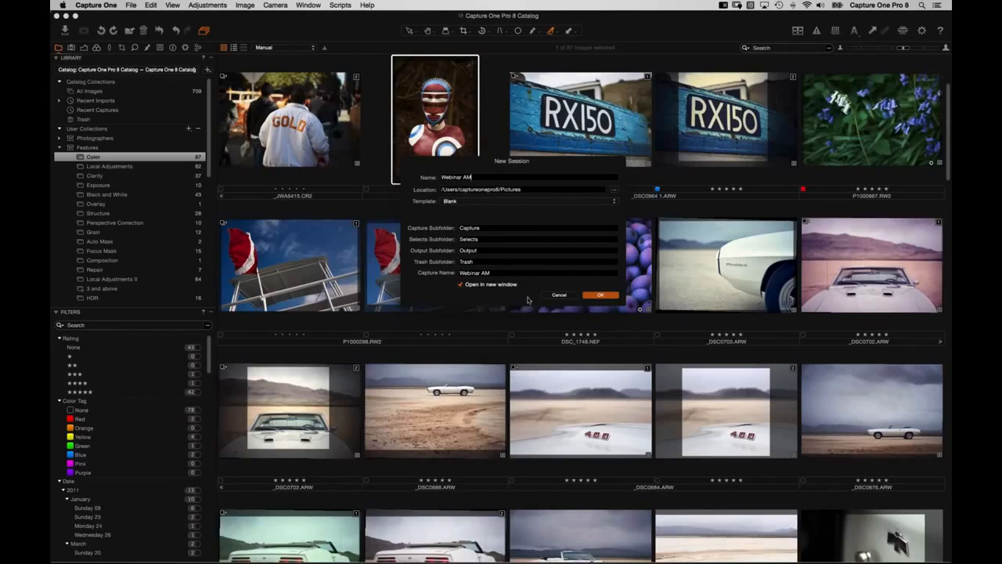
pyautogui.click(598, 296)
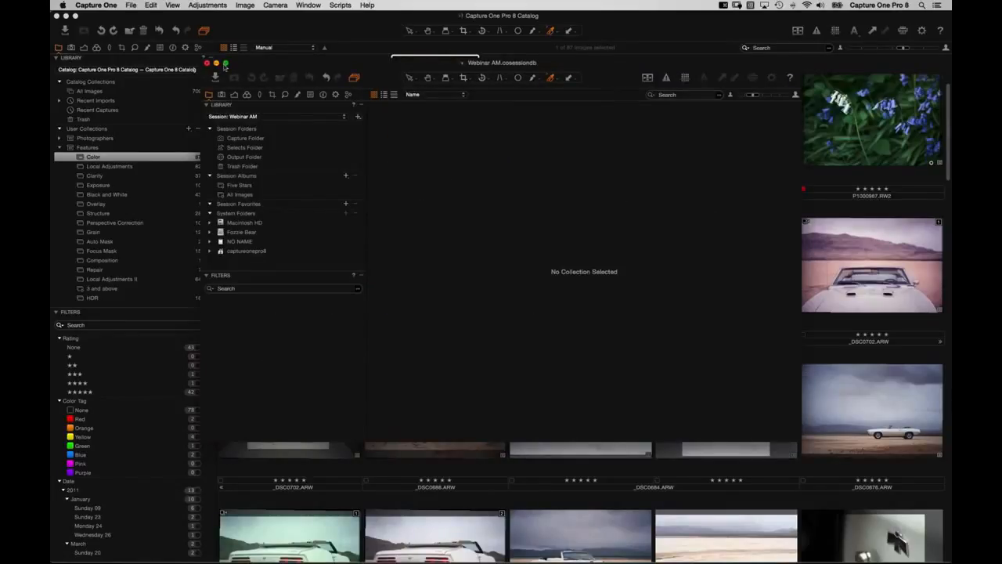
# Step: Close the Capture One Pro 8 Catalog window without backing it up, and enlarge the Webinar AM session window to fill the screen
pyautogui.click(56, 16)
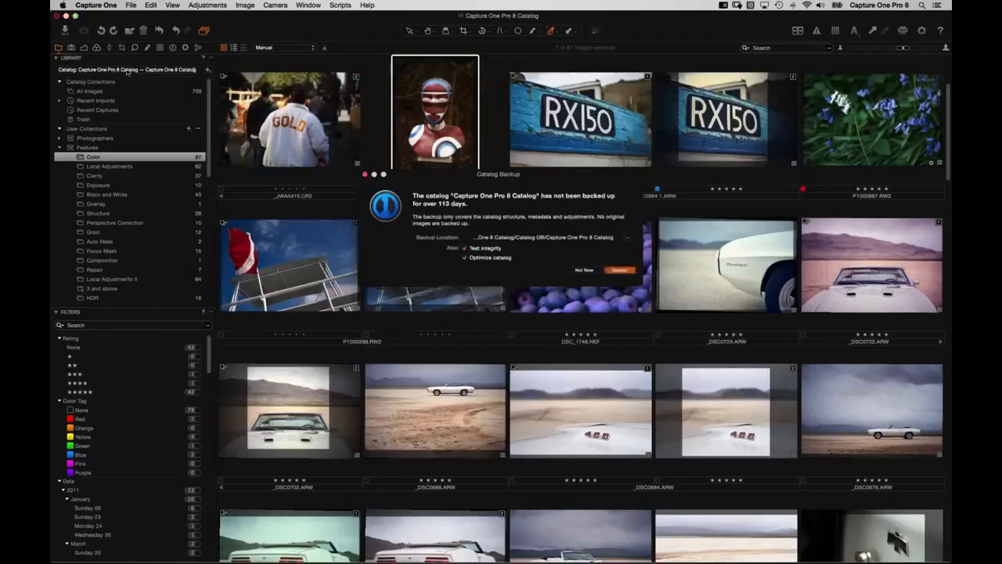
pyautogui.click(584, 270)
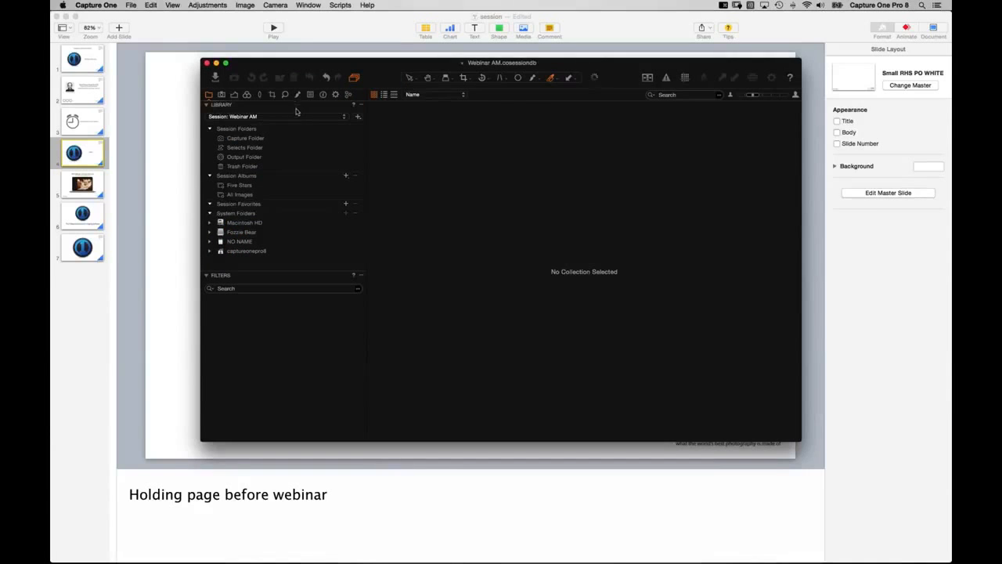
pyautogui.click(225, 63)
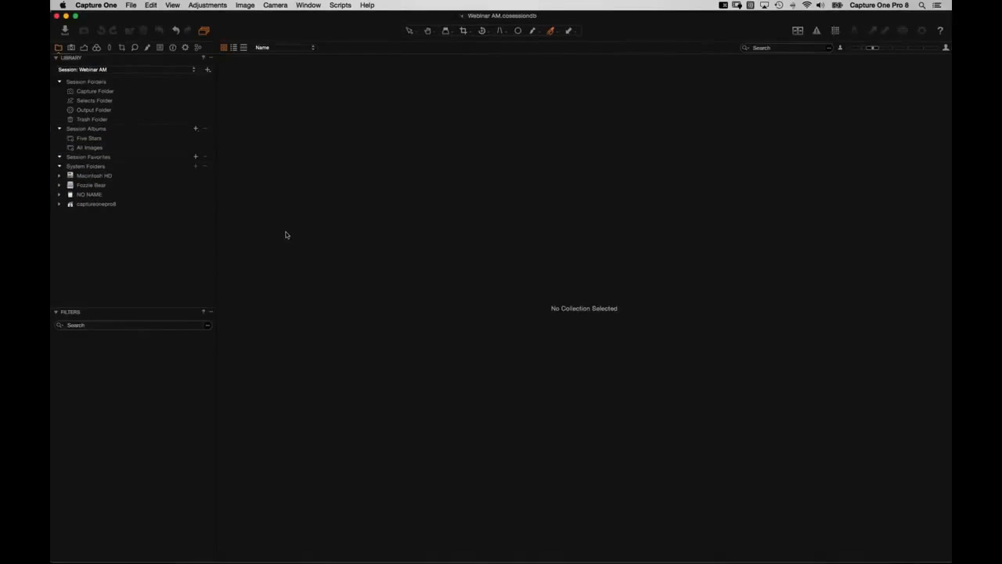
pyautogui.press('super+b')
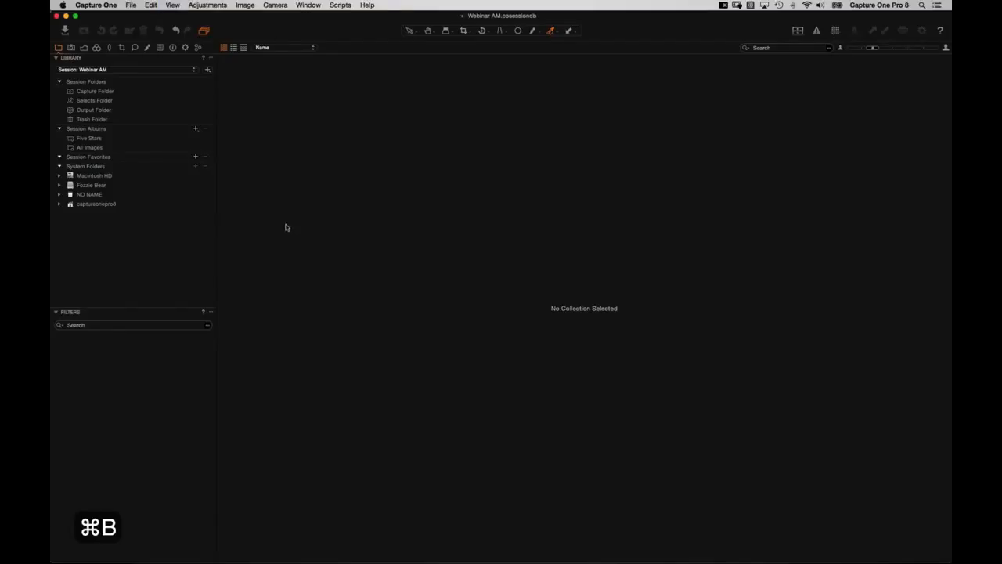
pyautogui.press('g')
pyautogui.press('g')
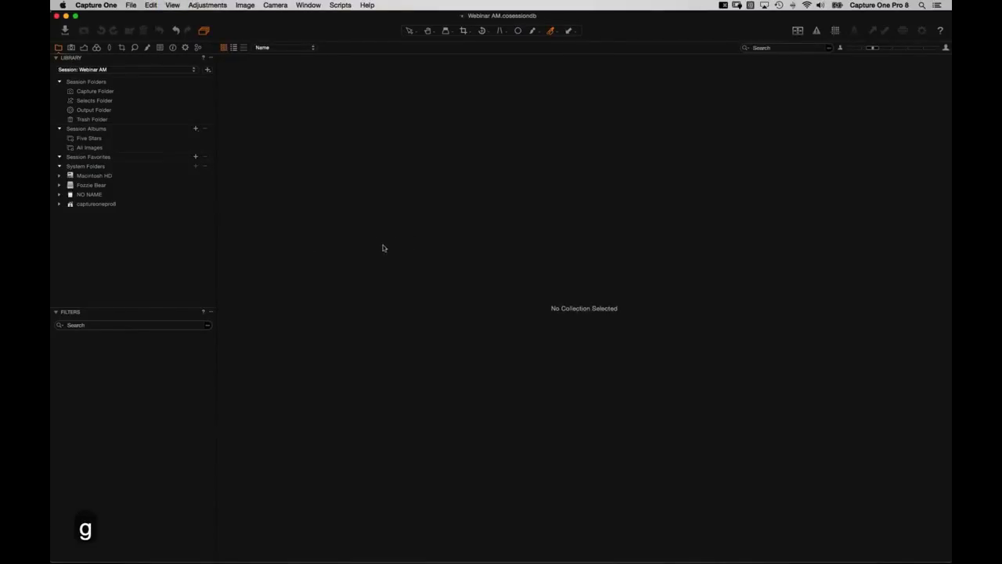
# Step: Reveal the session's folder in Finder, examine its Capture, Output, Selects and Trash subfolders and the session database file, and return to Capture One
pyautogui.keyDown('super'); pyautogui.click(462, 16); pyautogui.keyUp('super')
pyautogui.click(469, 25)
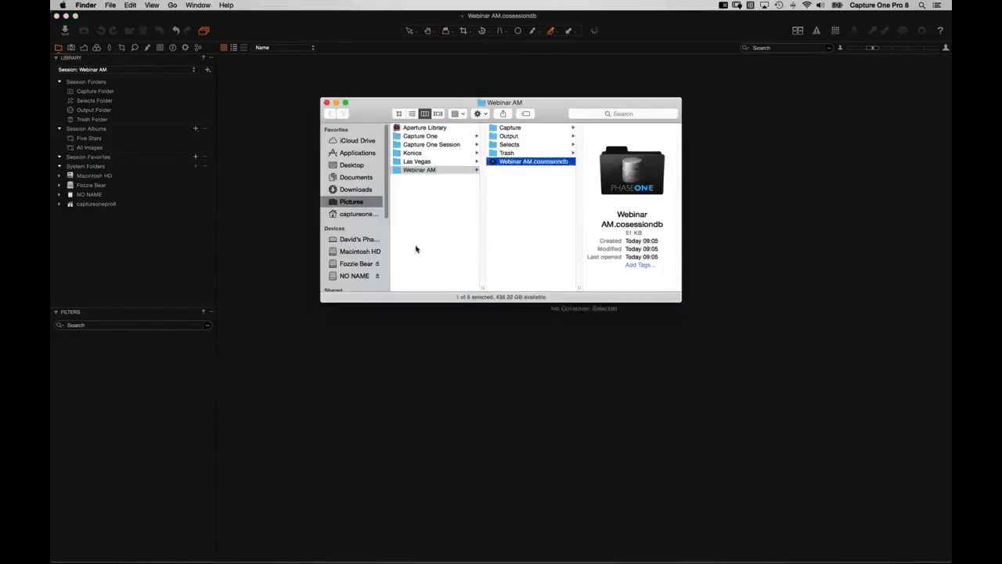
pyautogui.moveTo(349, 102); pyautogui.dragTo(313, 130)
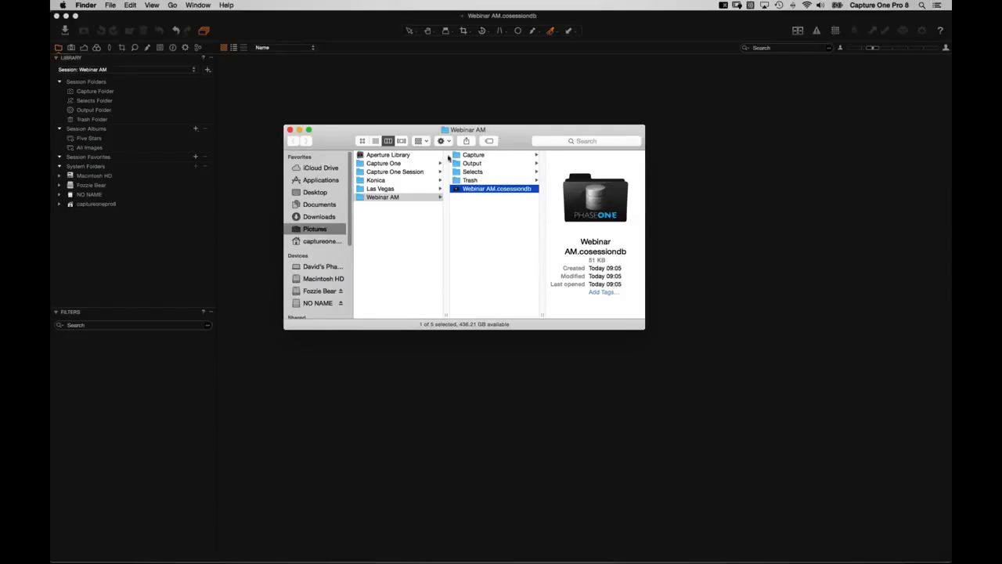
pyautogui.click(477, 156)
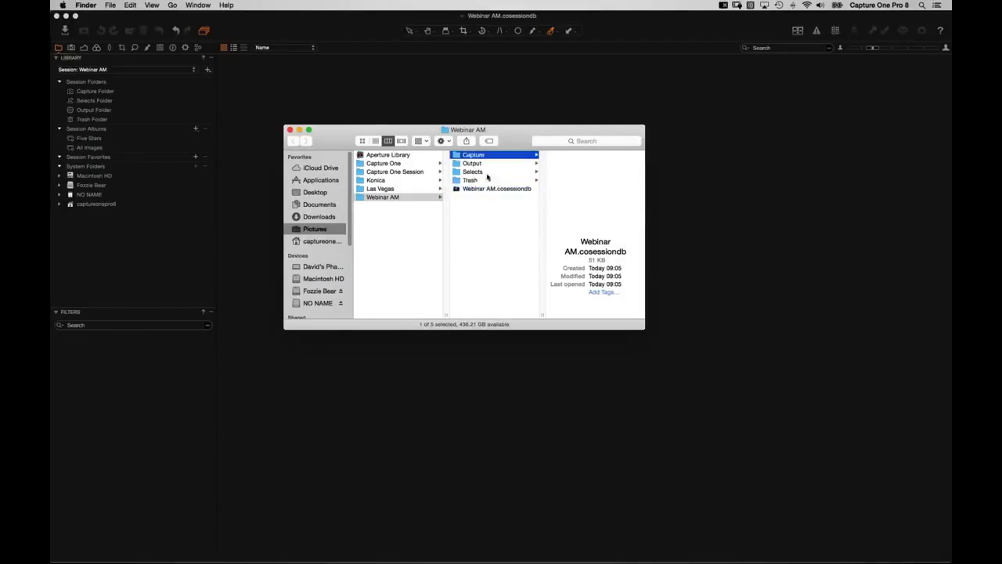
pyautogui.click(477, 164)
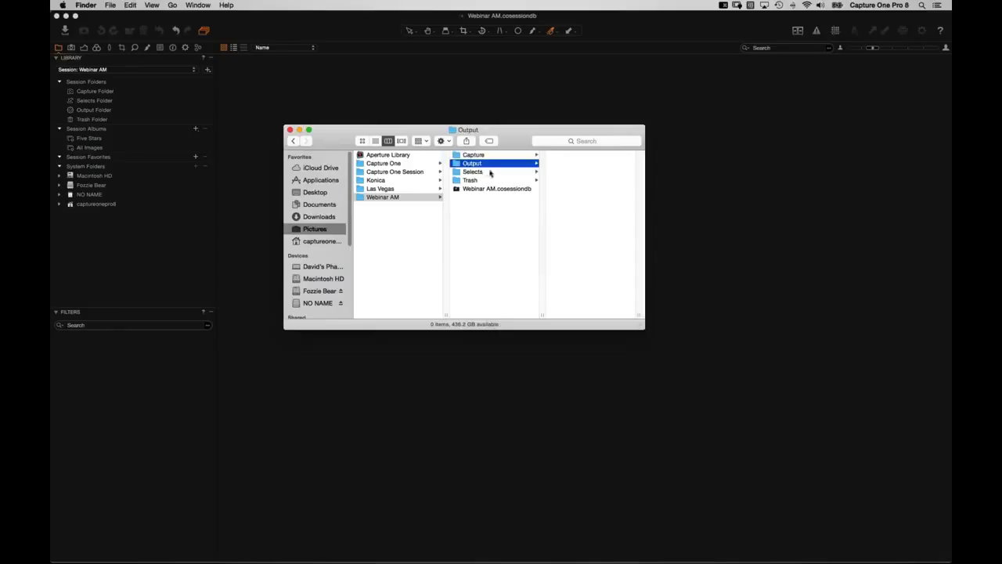
pyautogui.click(476, 172)
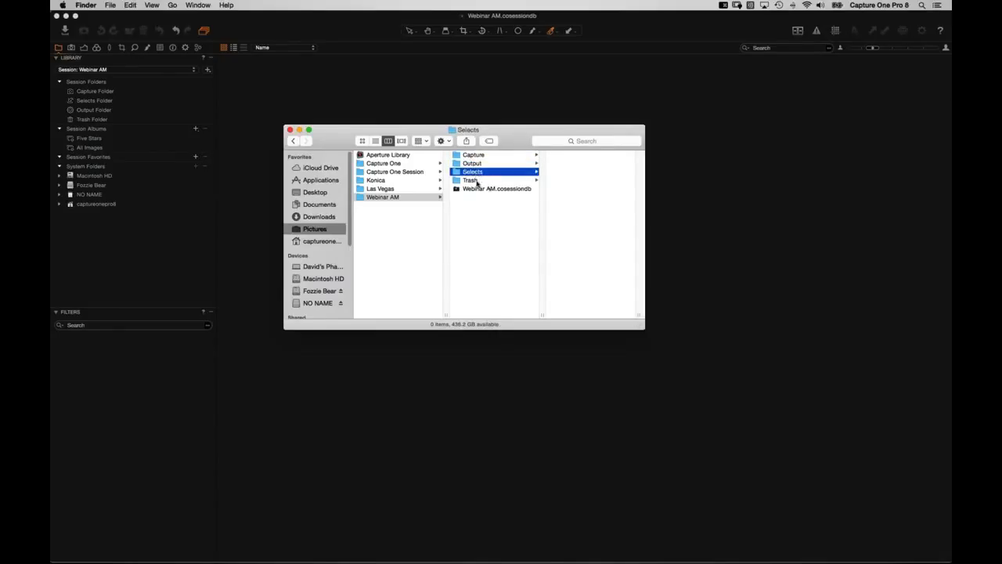
pyautogui.click(473, 181)
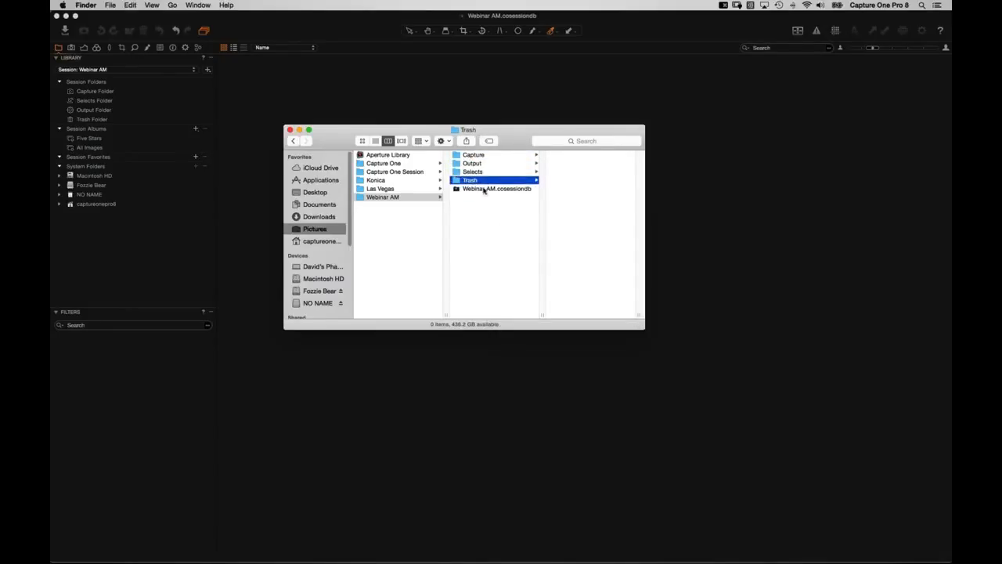
pyautogui.click(484, 190)
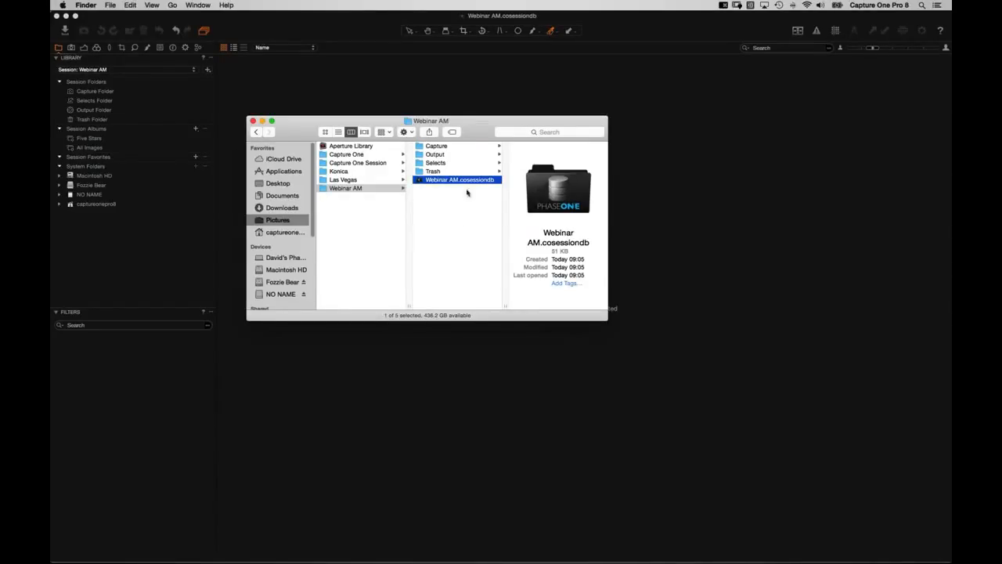
pyautogui.click(448, 149)
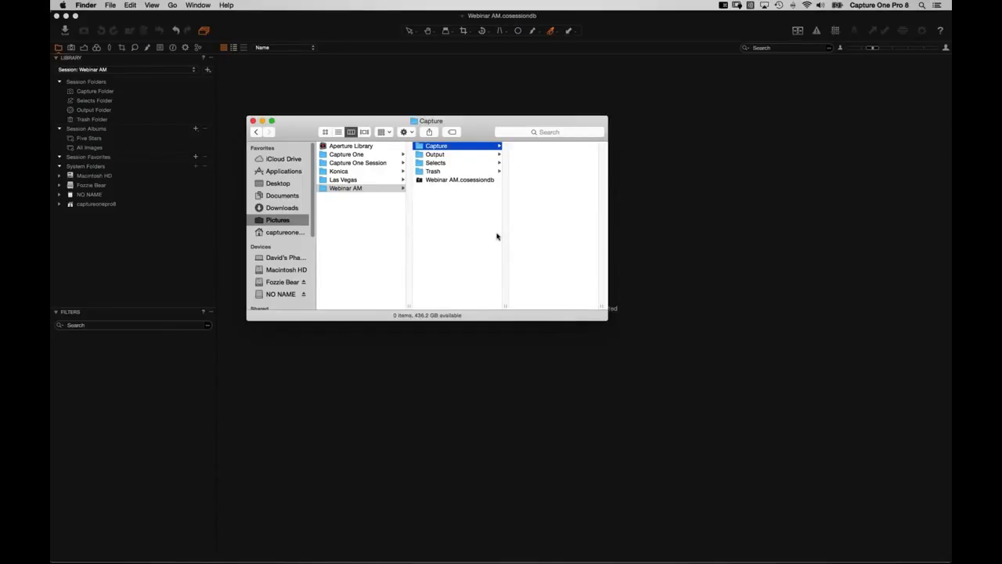
pyautogui.click(793, 183)
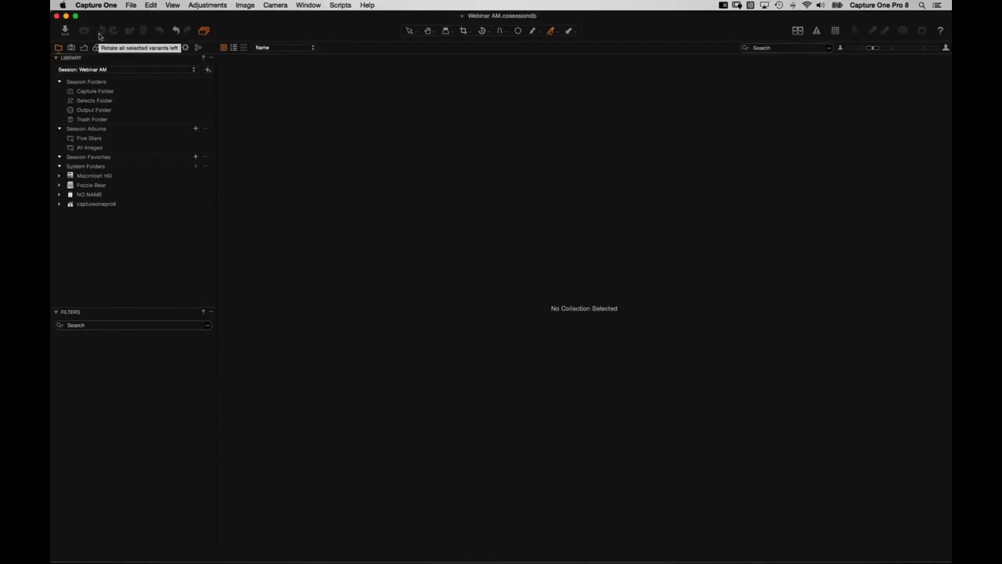
# Step: Start an image import into the session and enlarge the import window to show more thumbnails
pyautogui.hotkey('ctrl', 'space')
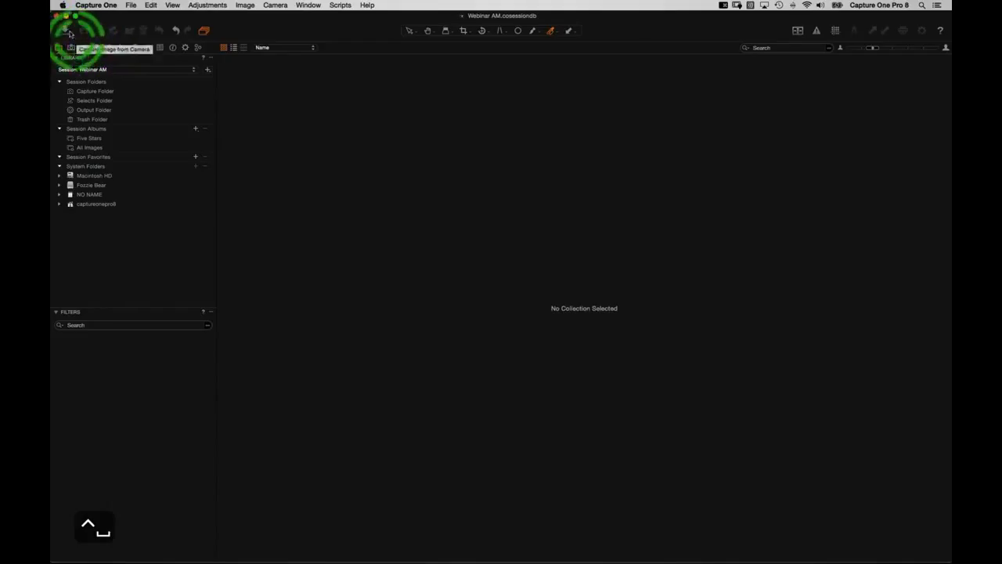
pyautogui.click(130, 4)
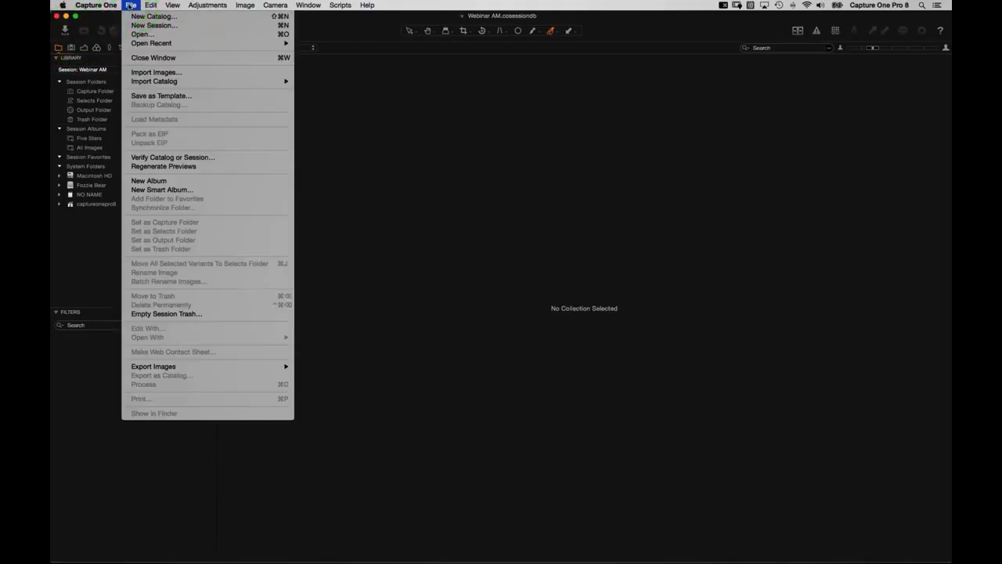
pyautogui.click(144, 73)
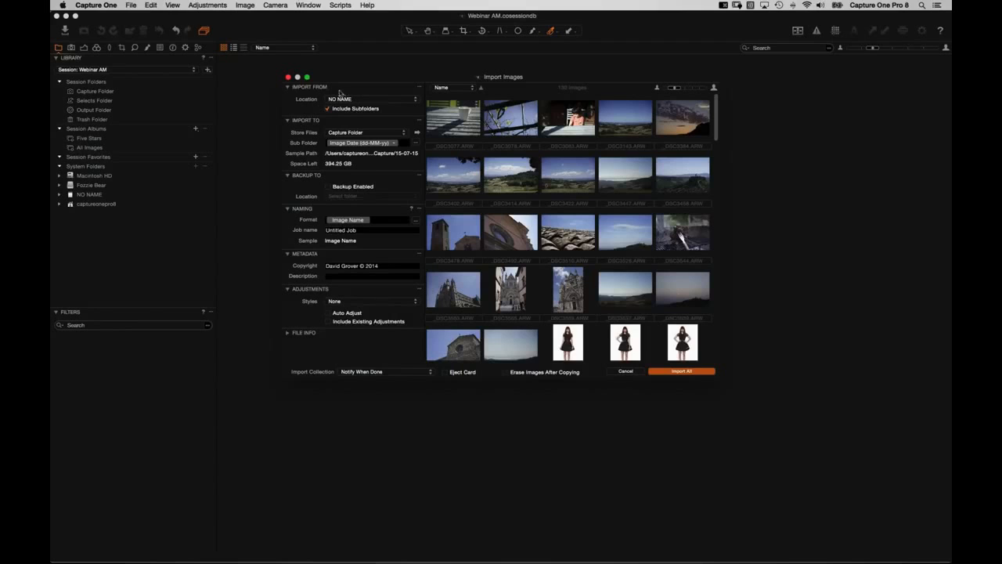
pyautogui.moveTo(337, 79); pyautogui.dragTo(288, 66)
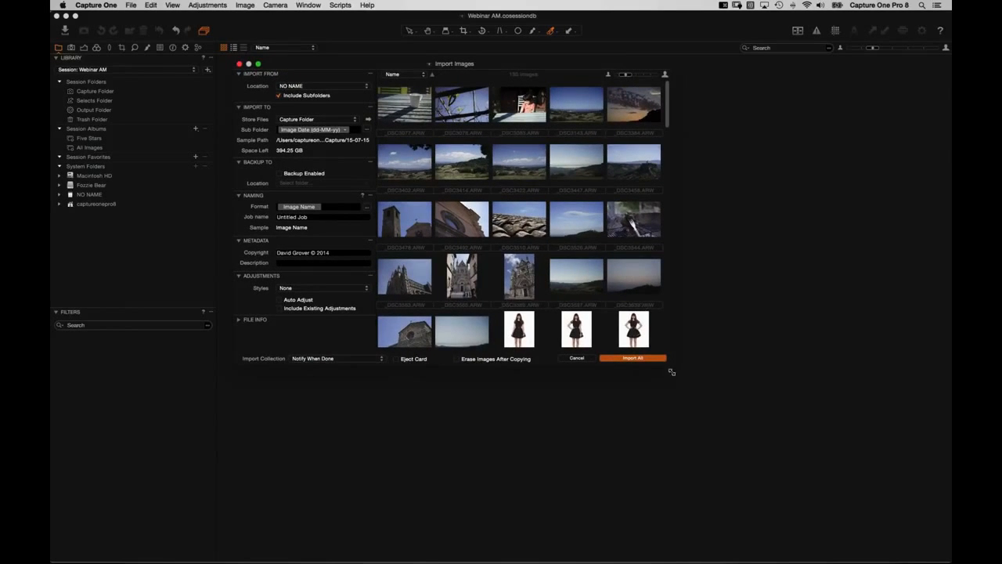
pyautogui.moveTo(667, 363); pyautogui.dragTo(873, 481)
# Step: Set the import source location to the Italy folder on the NO NAME card
pyautogui.click(323, 88)
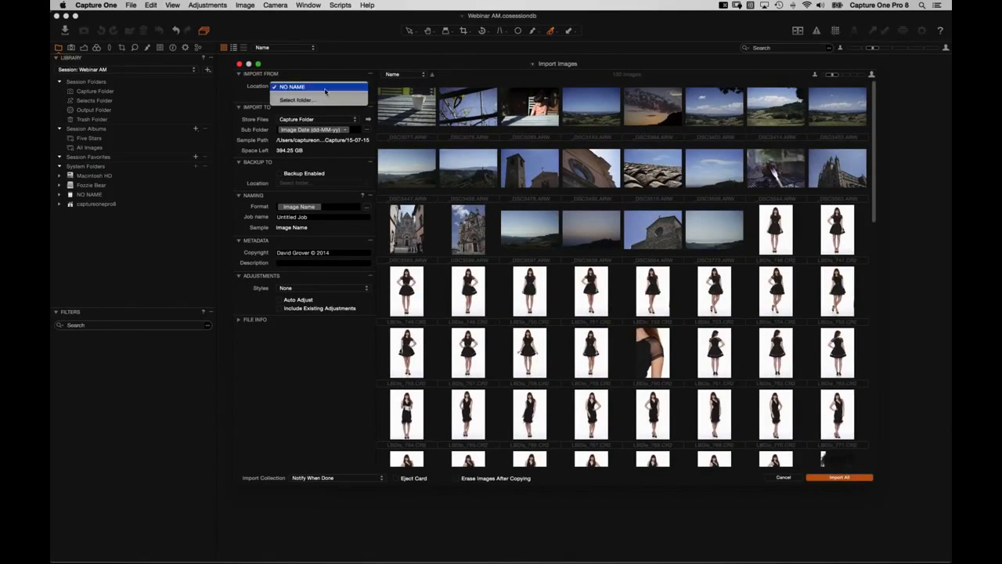
pyautogui.click(327, 100)
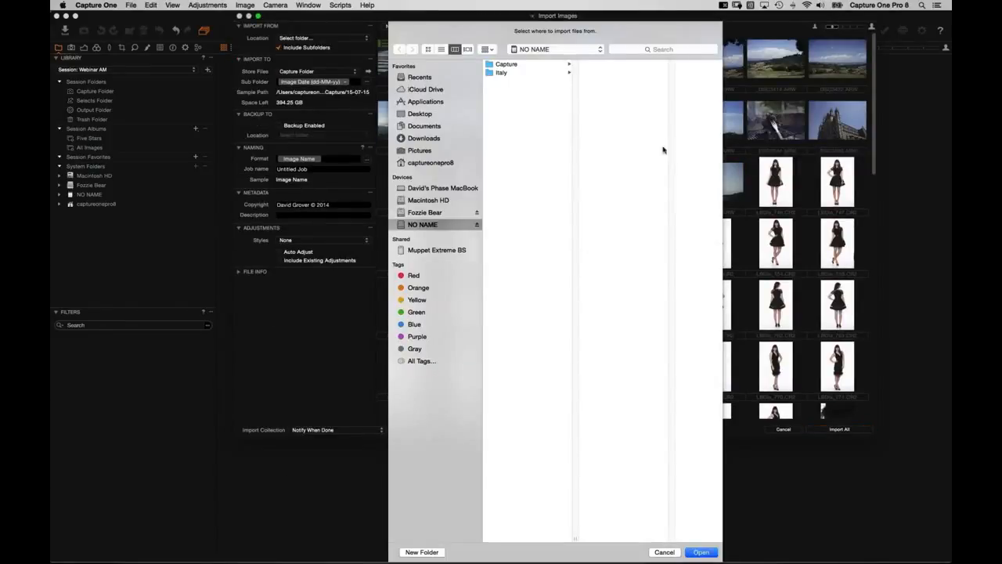
pyautogui.click(514, 73)
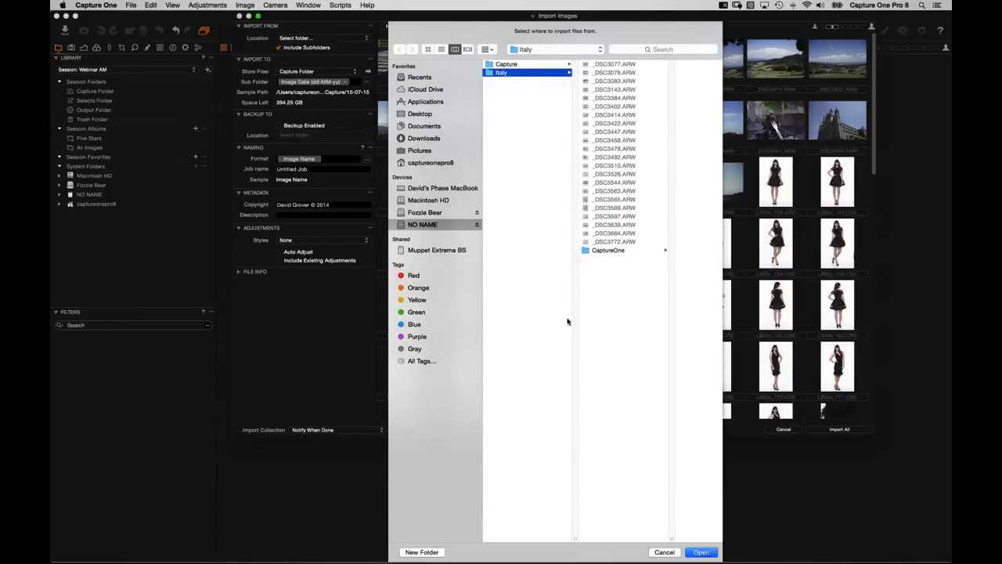
pyautogui.click(701, 552)
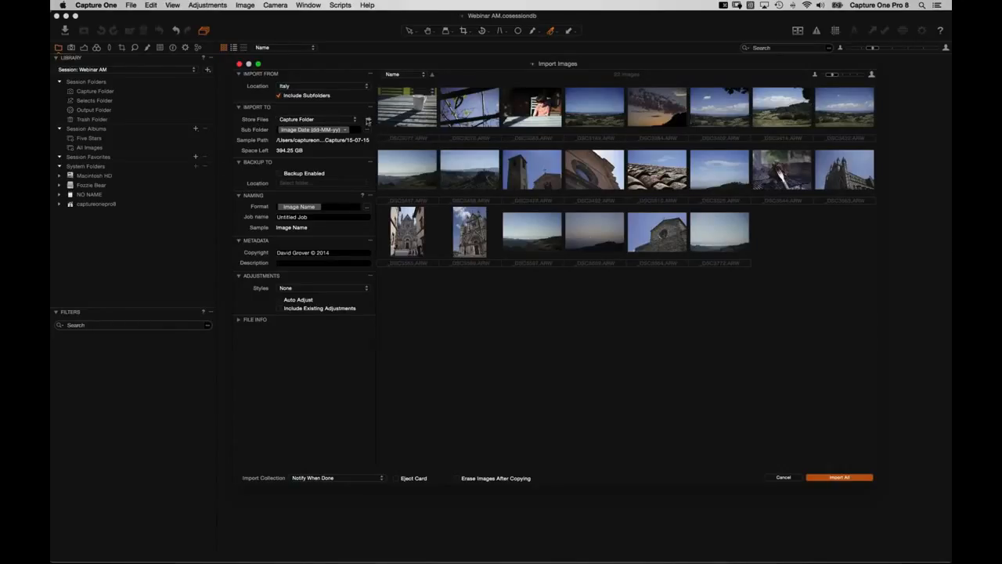
# Step: Check the import destination folder in Finder, and clear the Image Date (dd-MM-yy) token from the import's Sub Folder setting
pyautogui.click(369, 122)
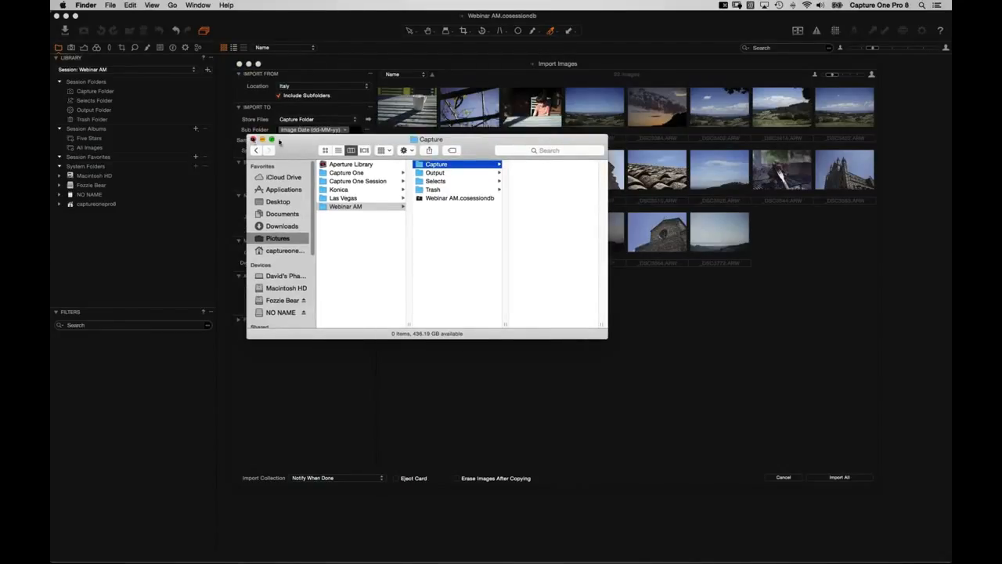
pyautogui.click(252, 139)
pyautogui.click(346, 130)
pyautogui.click(306, 134)
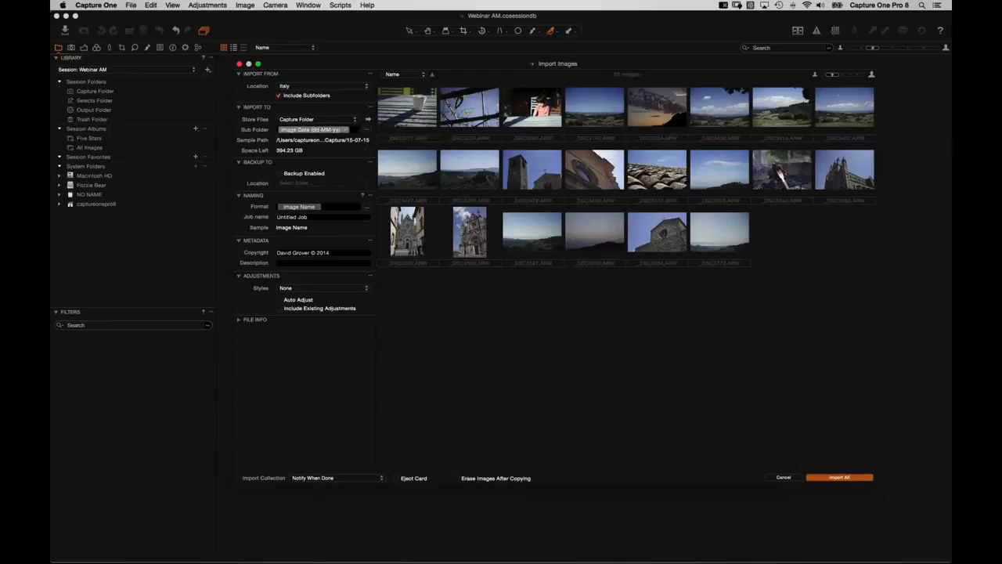
pyautogui.press('BackSpace')
pyautogui.press('BackSpace')
pyautogui.press('BackSpace')
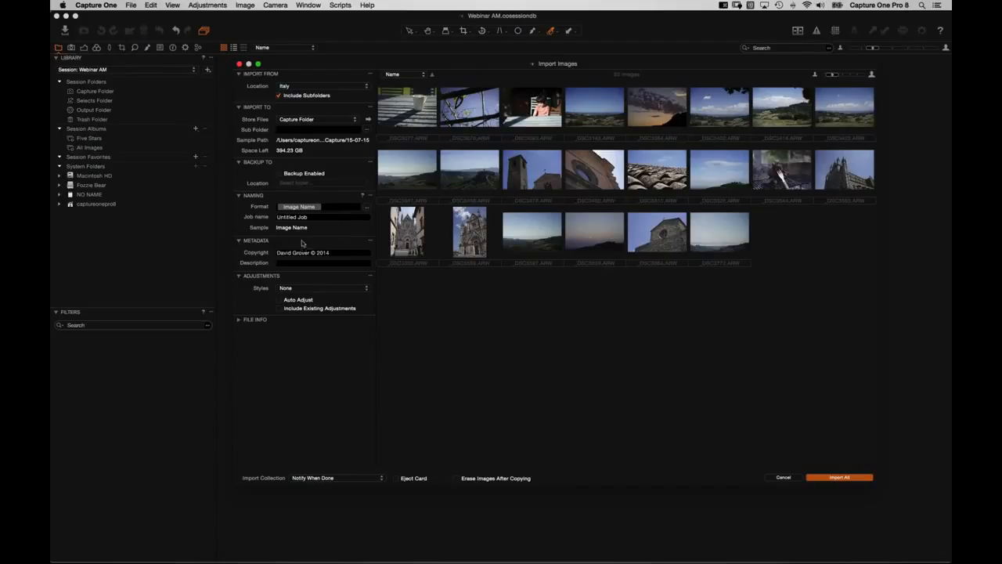
# Step: Select one landscape photo and review the tokens available for the import's naming format without changing it
pyautogui.click(415, 176)
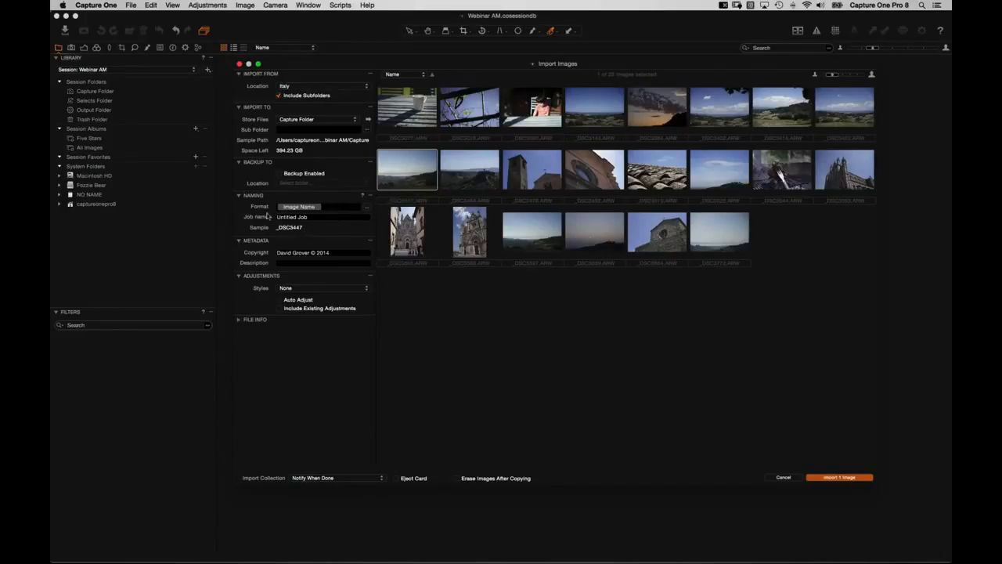
pyautogui.hotkey('ctrl', 'space')
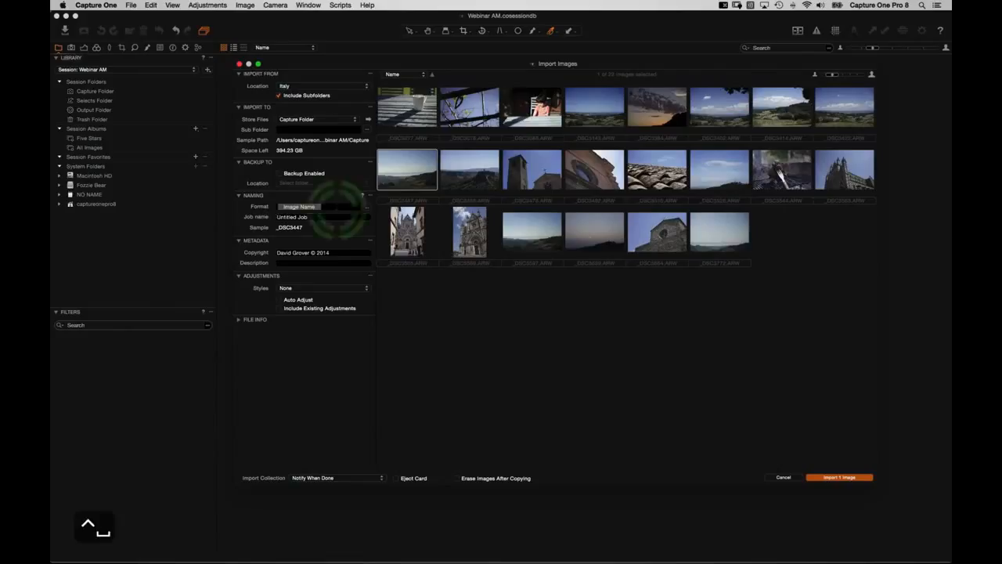
pyautogui.click(367, 207)
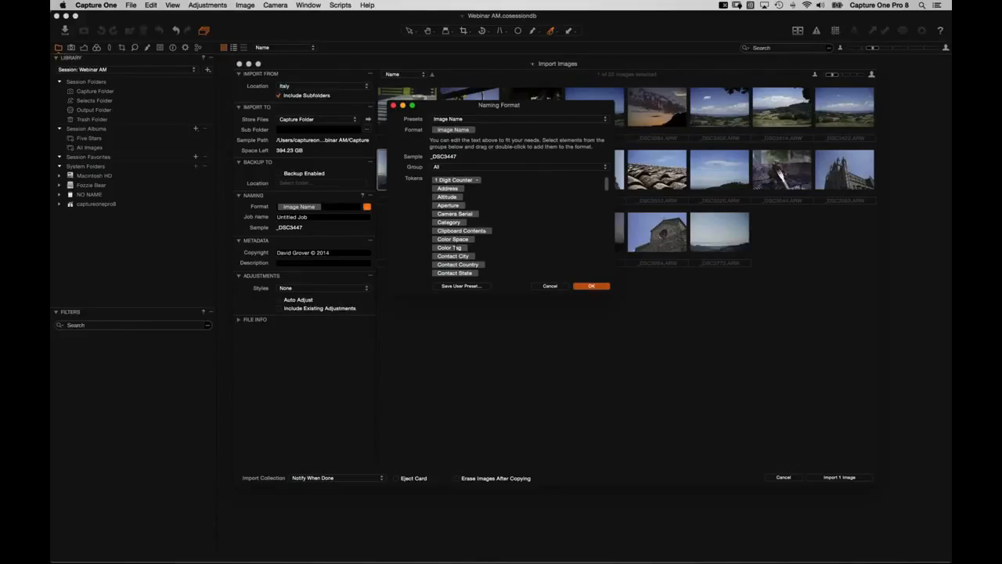
pyautogui.scroll(-10, 486, 227)
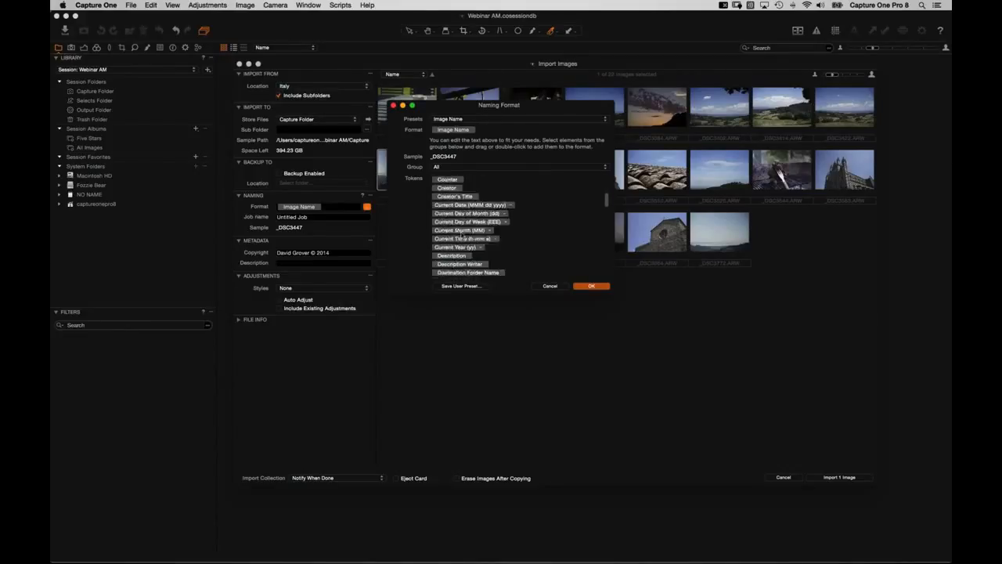
pyautogui.click(548, 286)
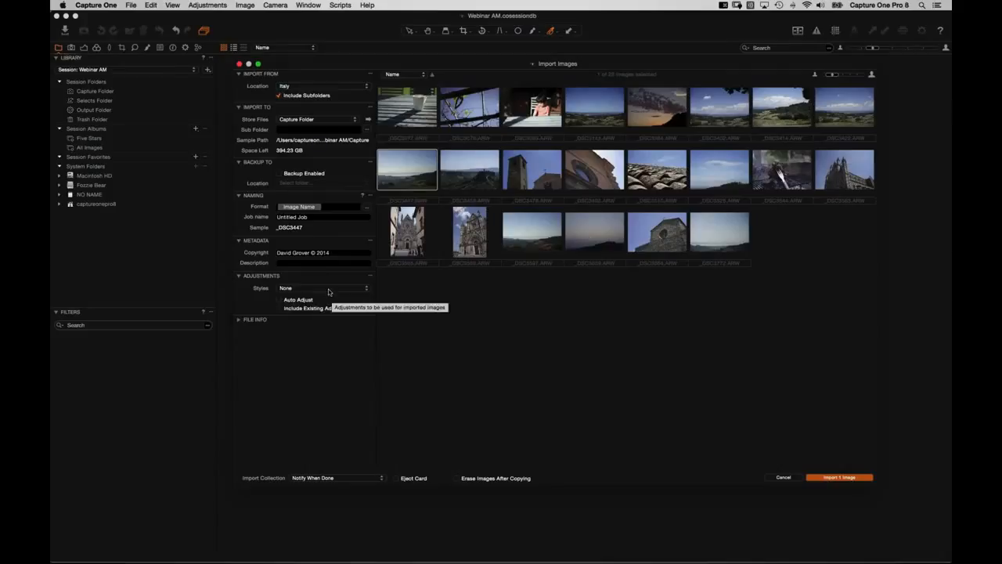
# Step: Examine the styles and presets offered for the import, including B&W styles, built-in presets, and the Color Balance and Keywords user presets
pyautogui.click(328, 292)
pyautogui.moveTo(331, 310)
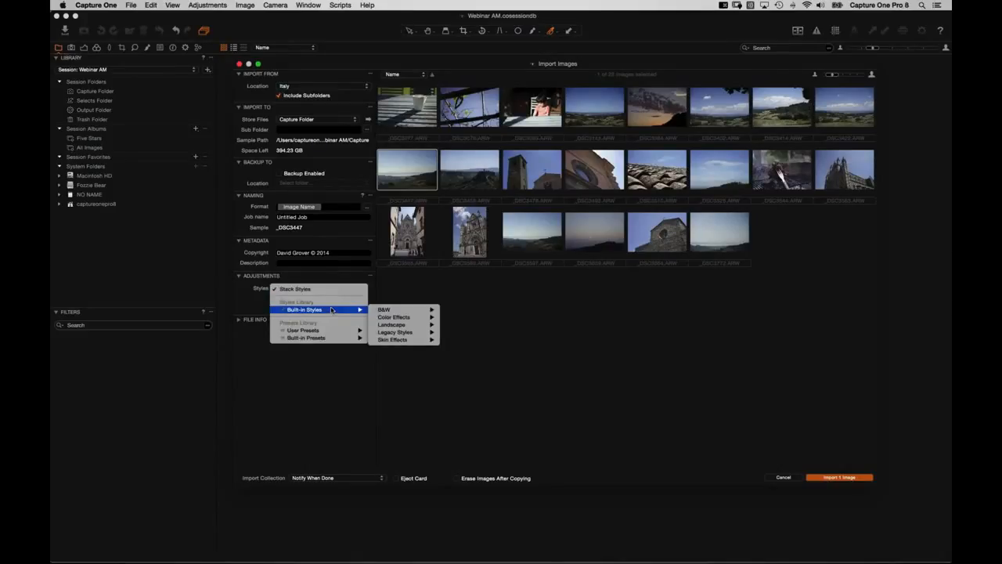
pyautogui.moveTo(382, 310)
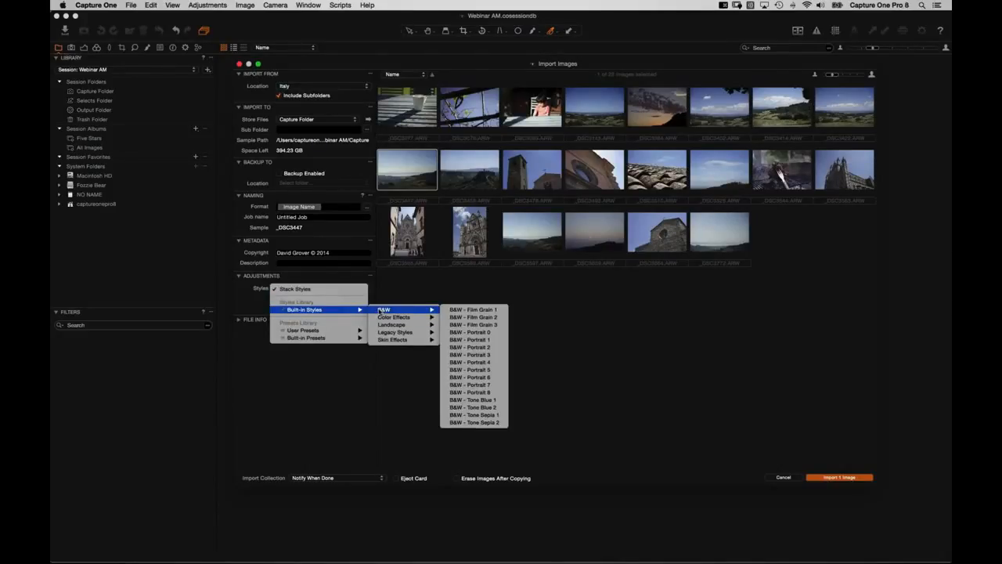
pyautogui.moveTo(332, 331)
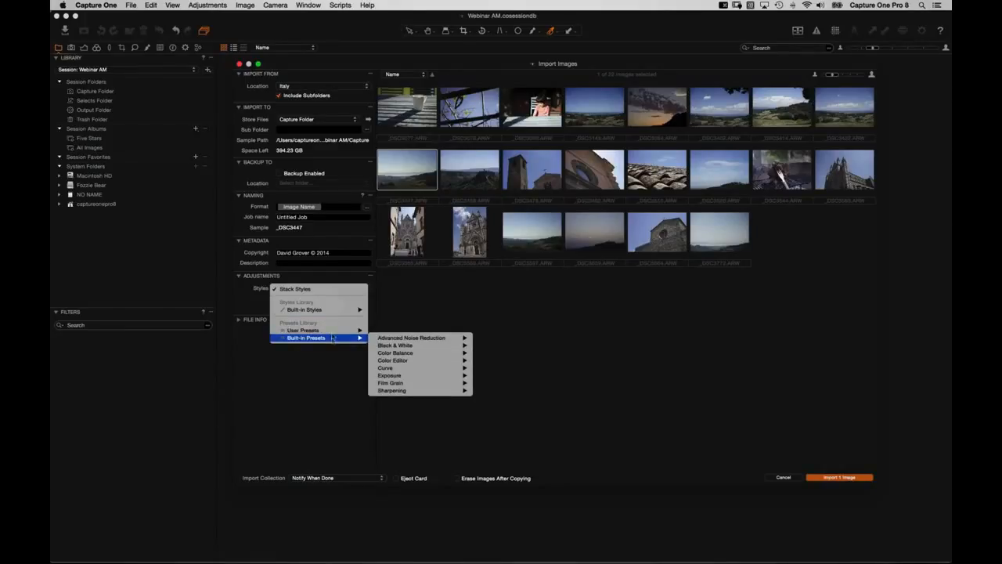
pyautogui.moveTo(381, 329)
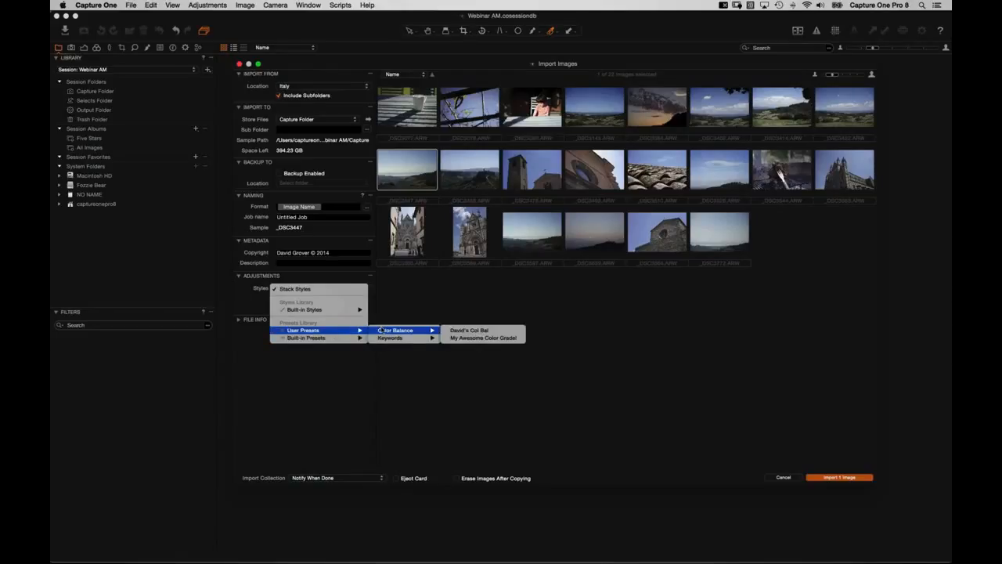
pyautogui.moveTo(421, 341)
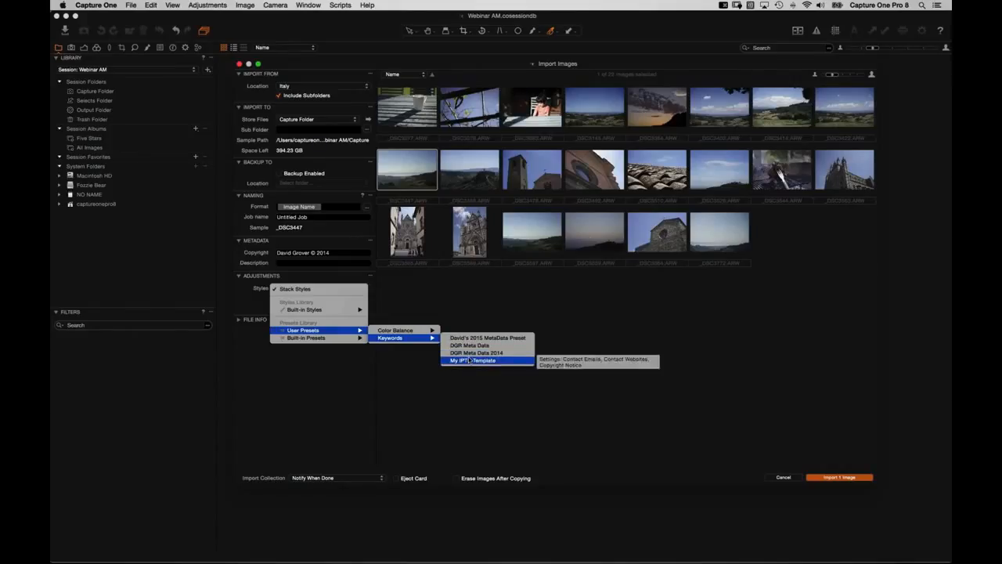
pyautogui.click(438, 289)
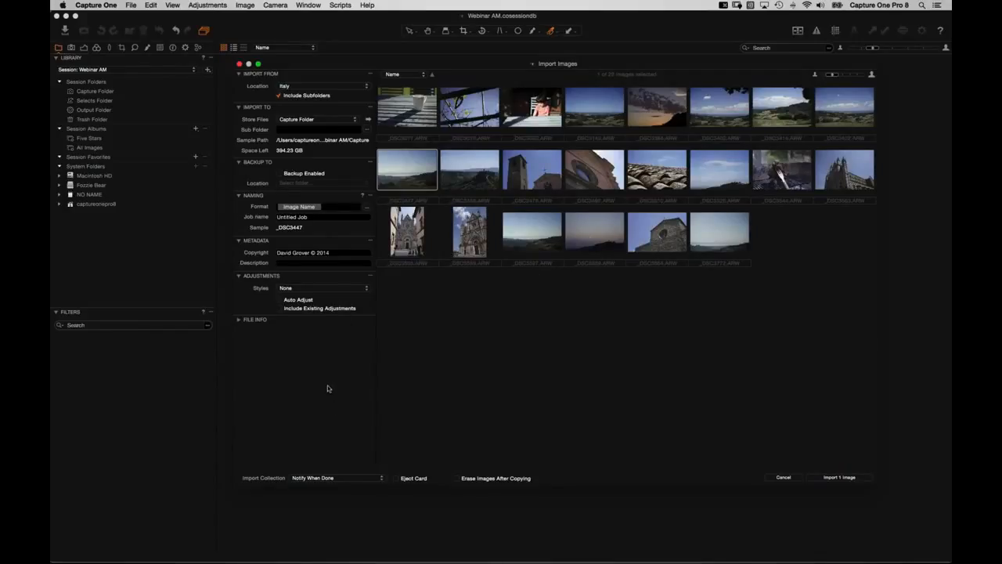
# Step: Deselect the photo, import all the Italy images, open the session's Capture Folder, and dismiss the completion message
pyautogui.click(659, 318)
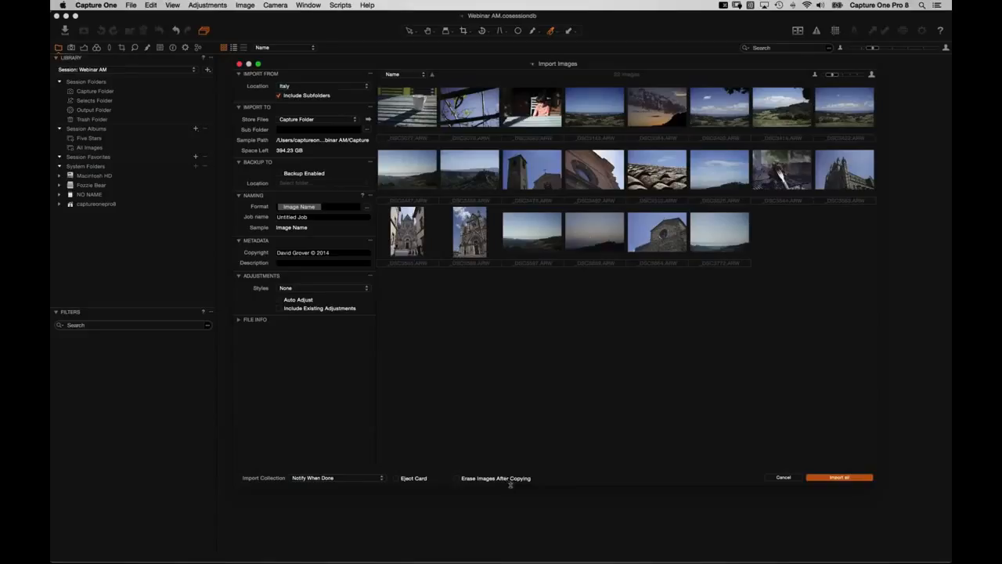
pyautogui.click(822, 478)
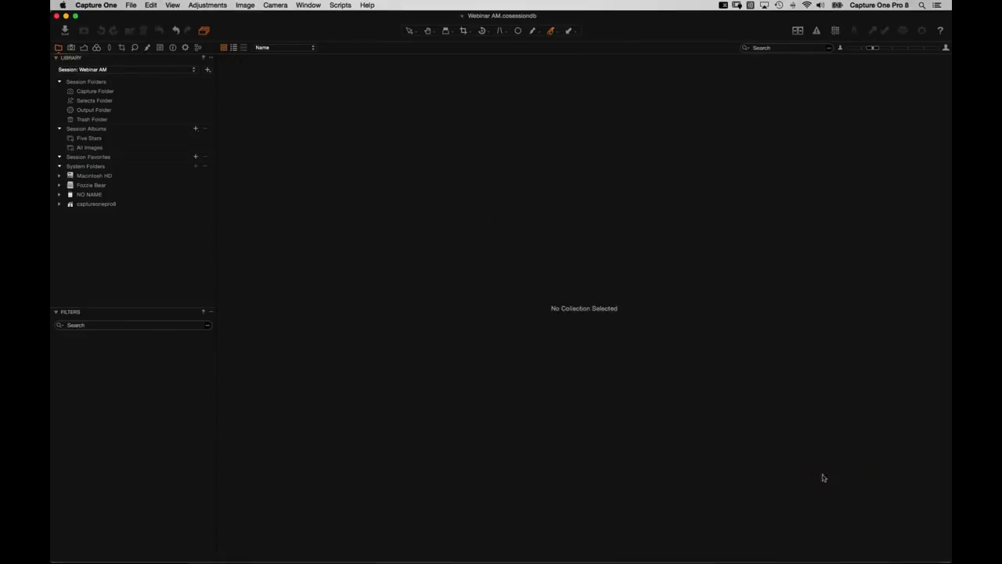
pyautogui.click(130, 92)
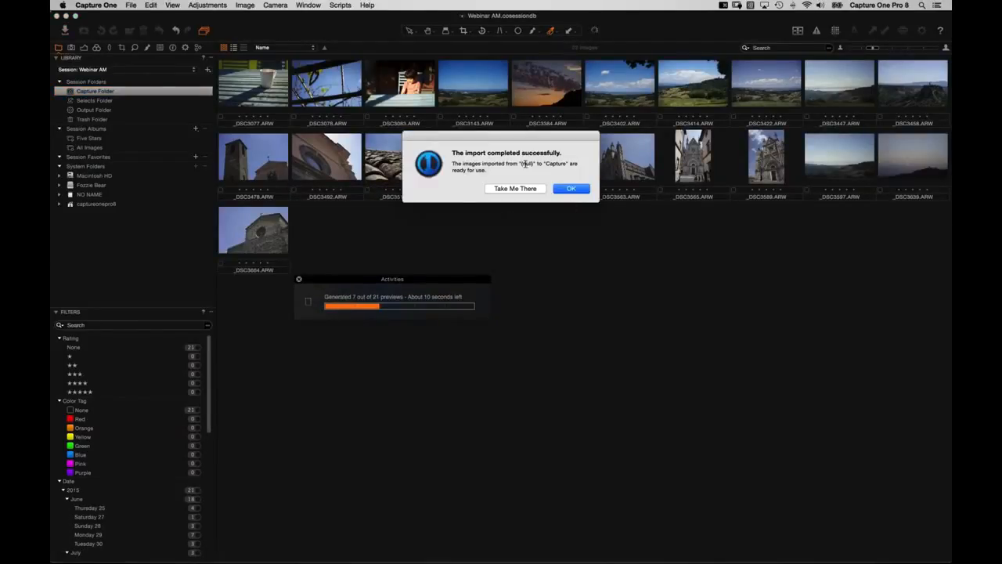
pyautogui.press('Return')
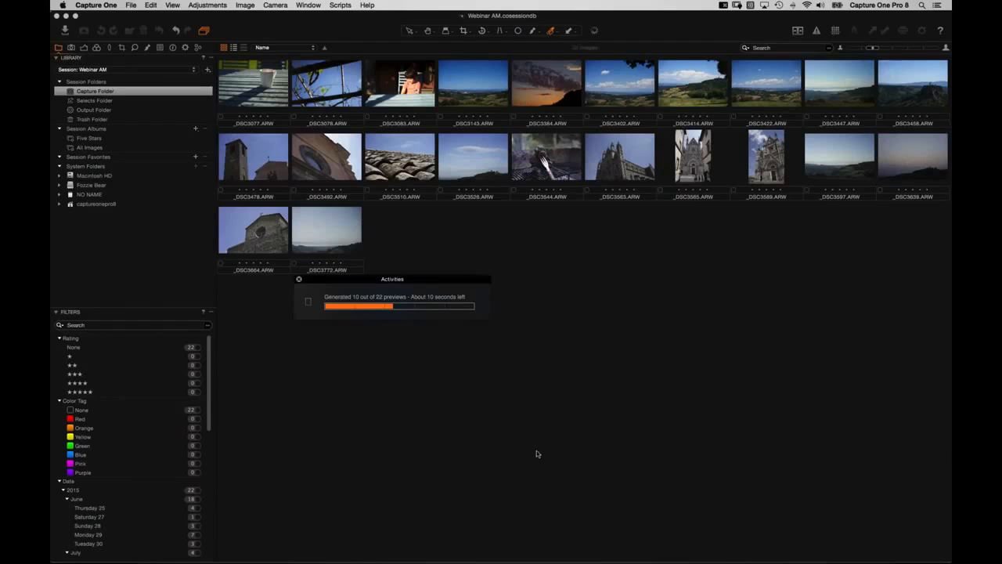
# Step: Reveal the session folder in Finder, examine the imported files in its Capture subfolder, and return to Capture One
pyautogui.keyDown('super'); pyautogui.click(467, 15); pyautogui.keyUp('super')
pyautogui.click(475, 30)
pyautogui.click(457, 148)
pyautogui.moveTo(476, 131); pyautogui.dragTo(467, 234)
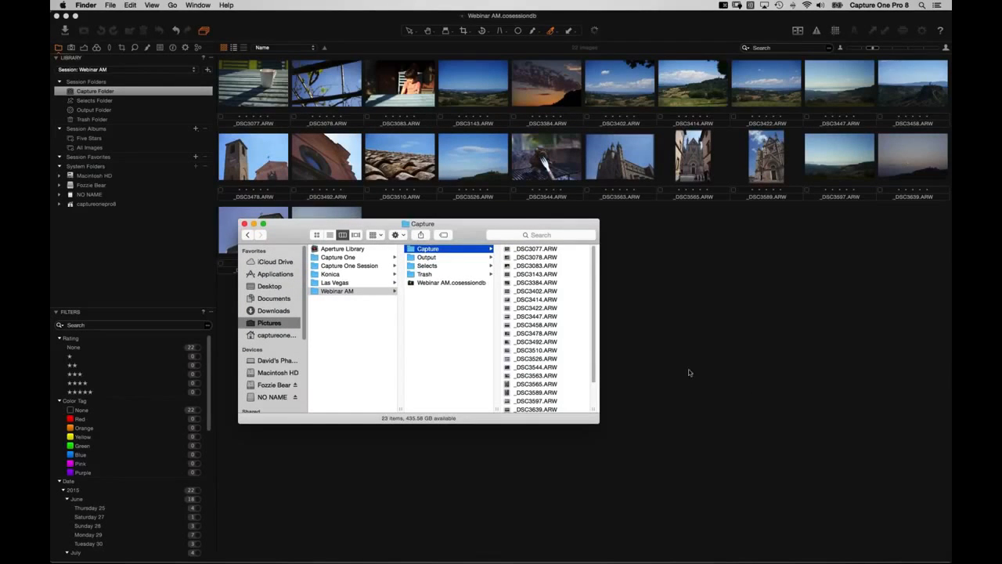
pyautogui.scroll(-3, 594, 317)
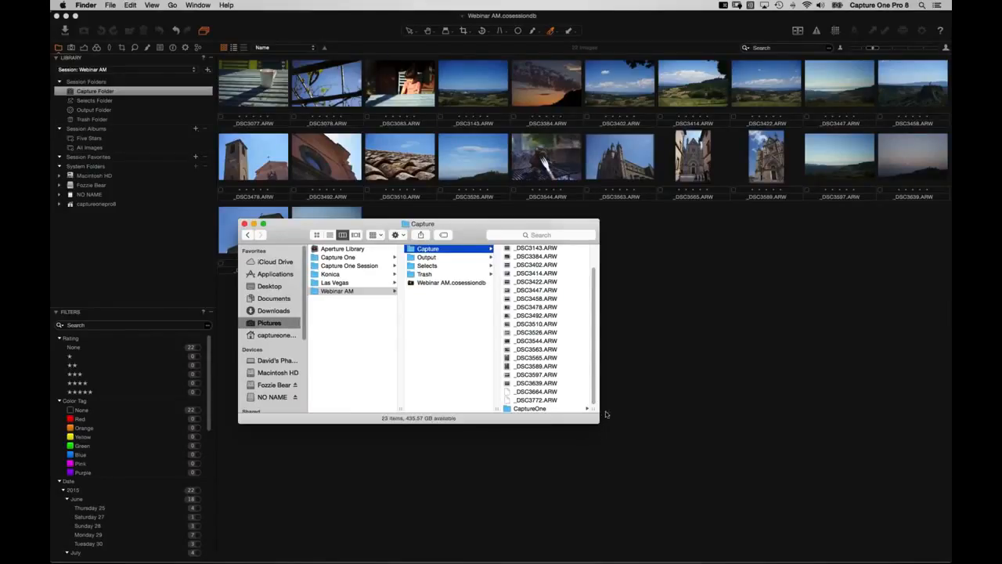
pyautogui.click(723, 322)
# Step: Inspect a cathedral photo's File Info in a new import window, cancel the import, and recheck the Capture folder in Finder
pyautogui.click(66, 31)
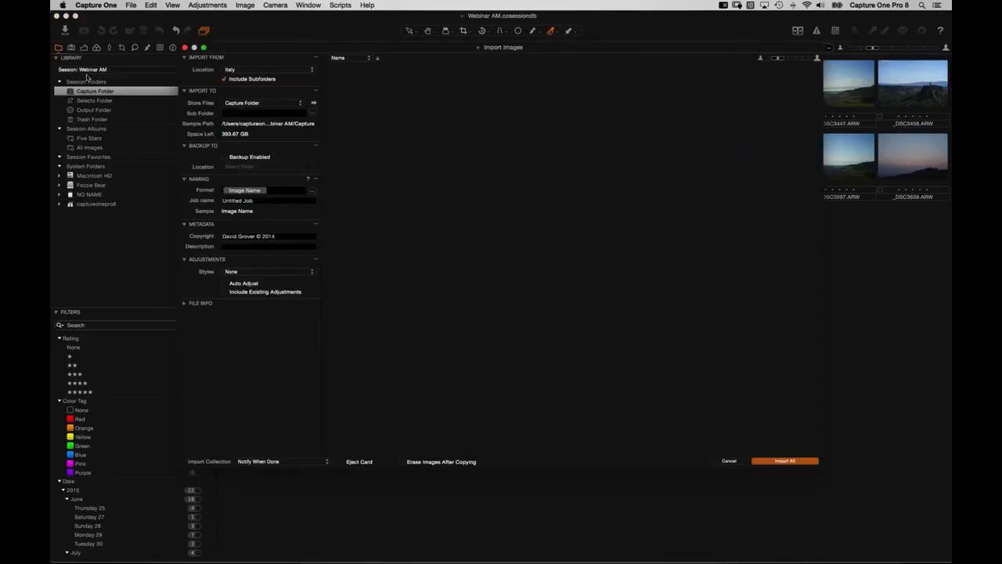
pyautogui.click(195, 310)
pyautogui.click(360, 216)
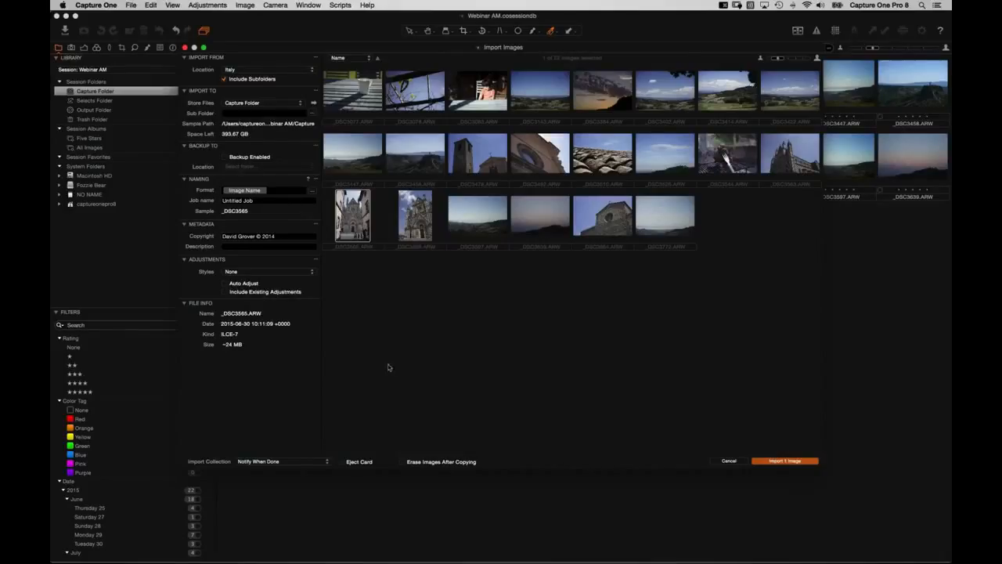
pyautogui.click(729, 461)
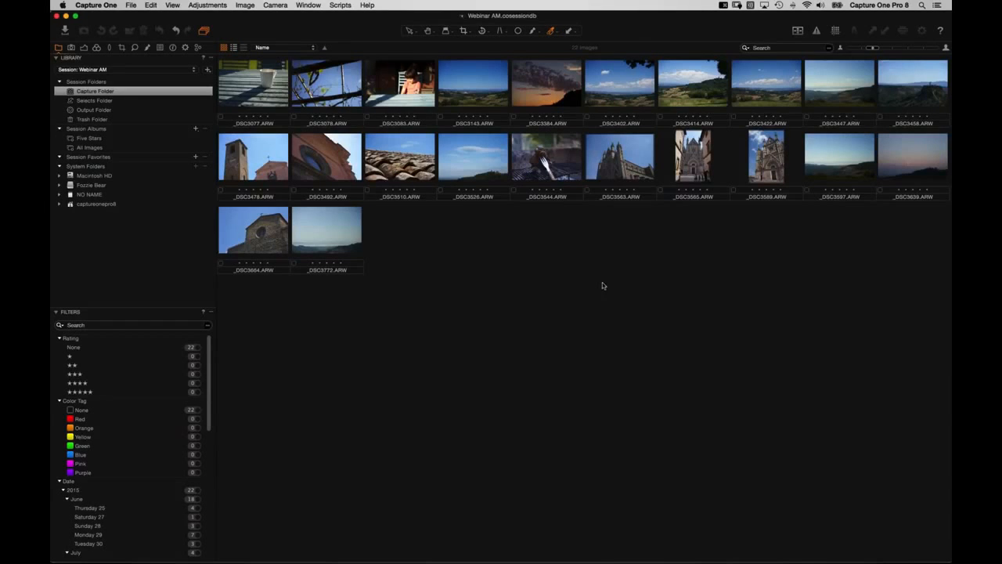
pyautogui.press('super+Tab')
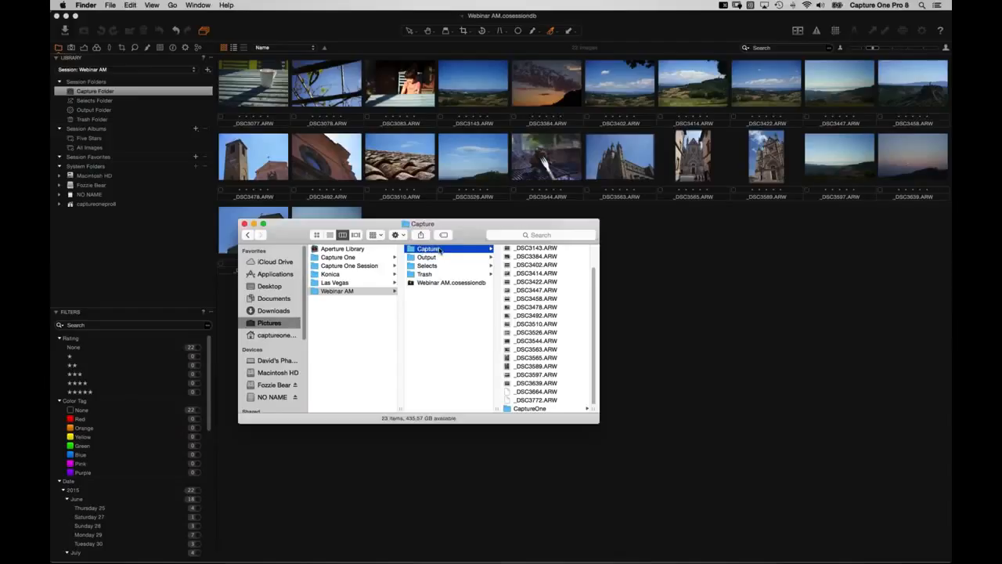
pyautogui.click(687, 263)
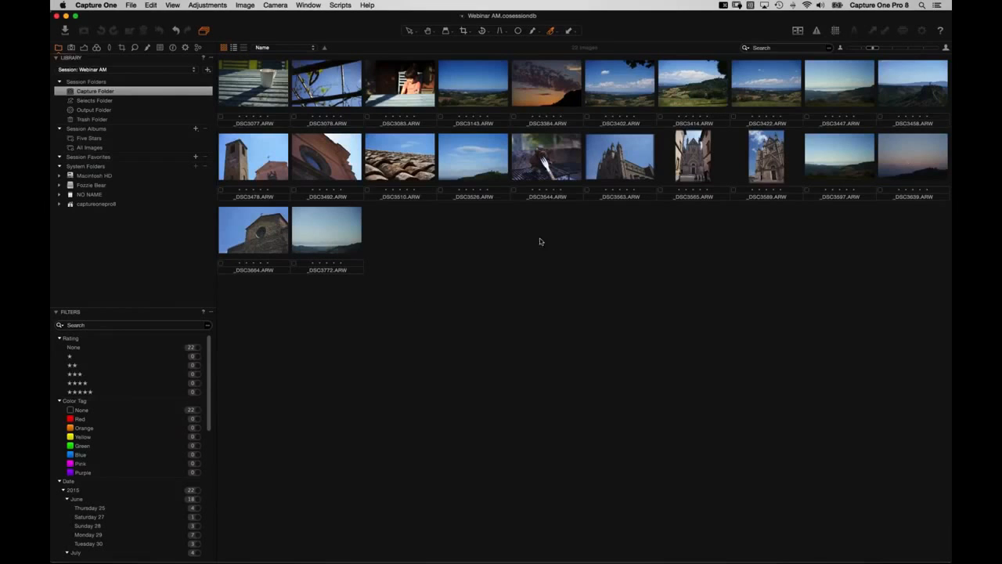
# Step: Open _DSC3078.ARW in the viewer and show the thumbnail browser alongside it
pyautogui.doubleClick(329, 80)
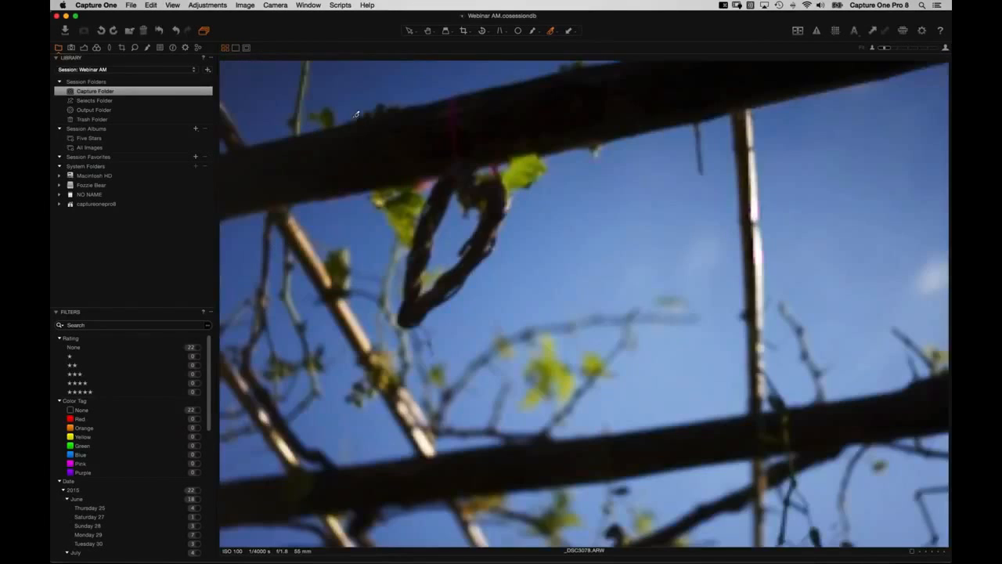
pyautogui.press('super+b')
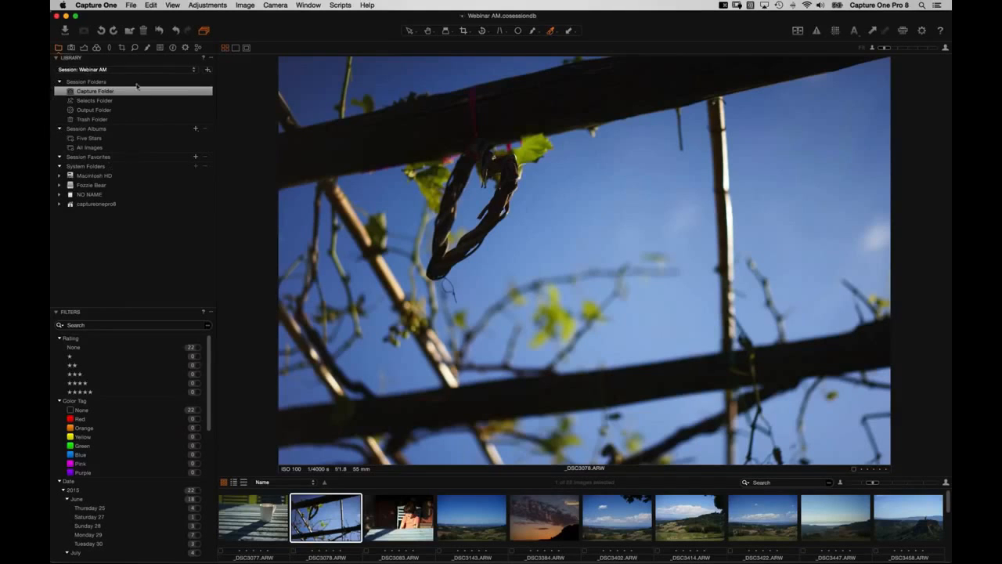
# Step: Show the session's Capture Folder in the System Folders tree and examine where the session folders are located
pyautogui.hotkey('ctrl', 'space')
pyautogui.rightClick(87, 94)
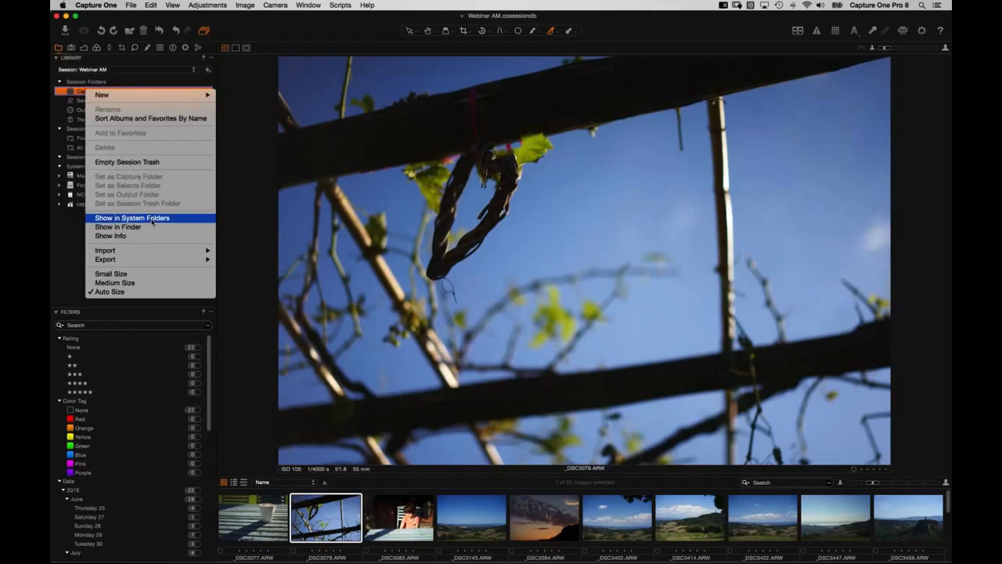
pyautogui.click(177, 221)
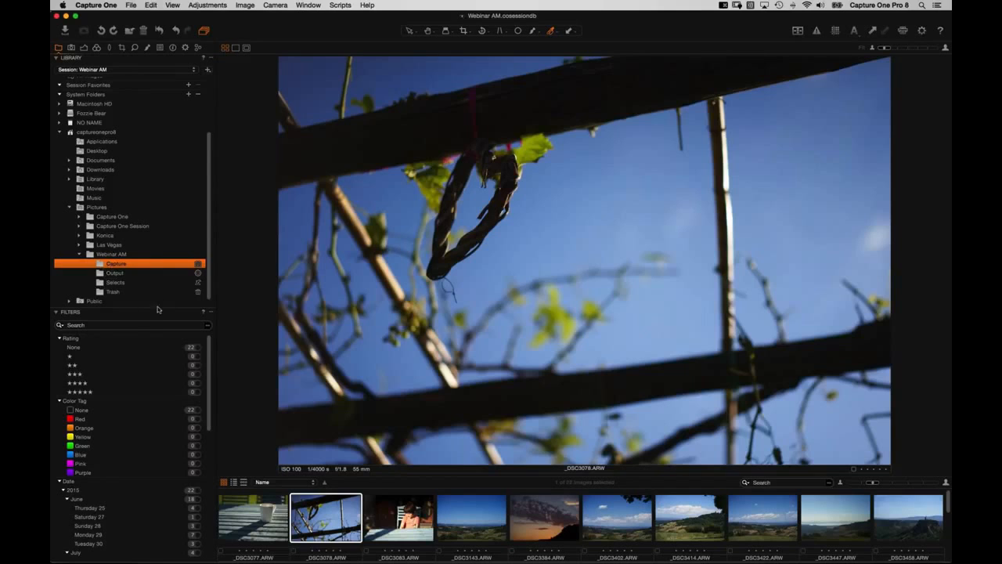
pyautogui.moveTo(208, 167); pyautogui.dragTo(213, 72)
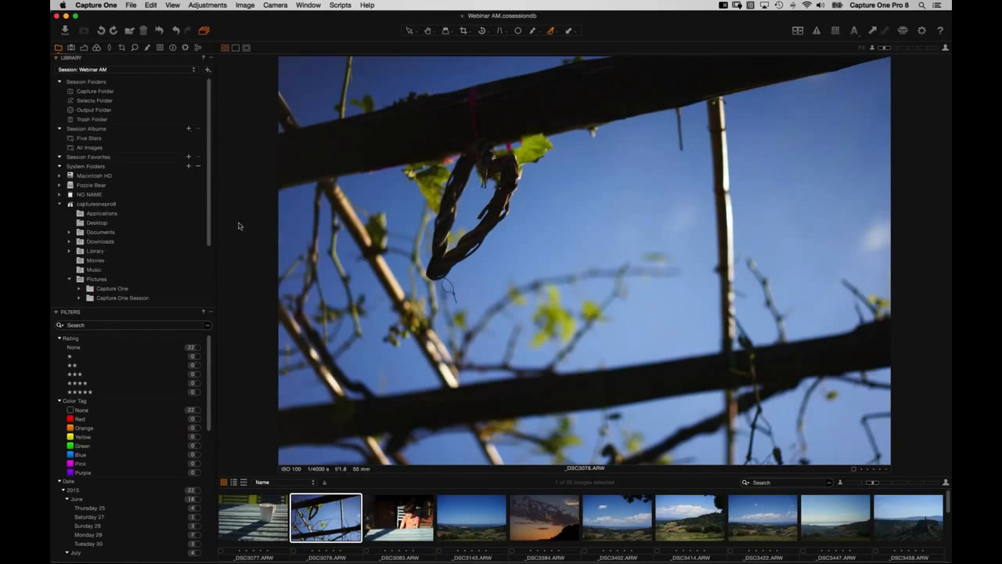
# Step: Display the photos as a full grid with enlarged thumbnails and move _DSC3078.ARW to the Selects Folder
pyautogui.press('g')
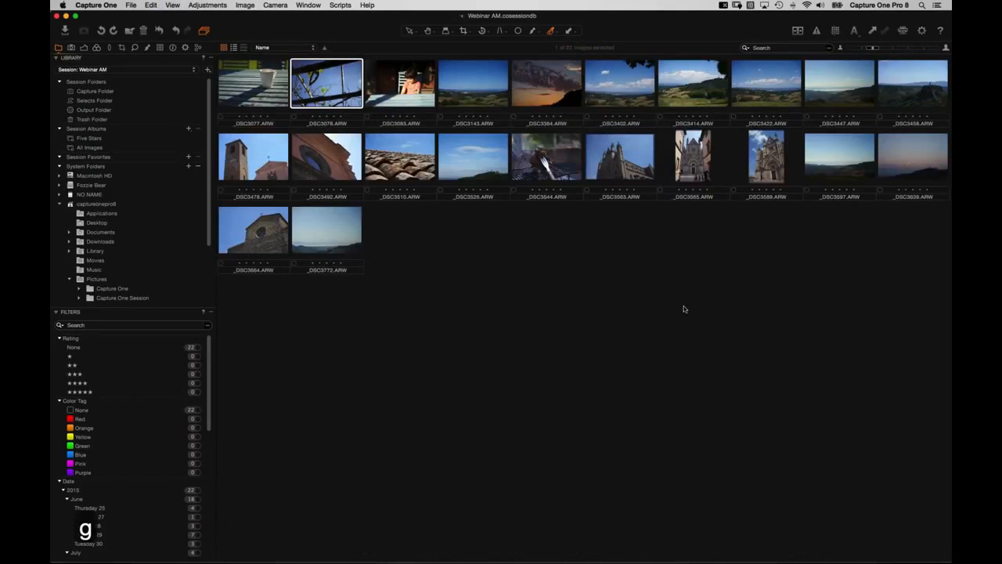
pyautogui.click(908, 47)
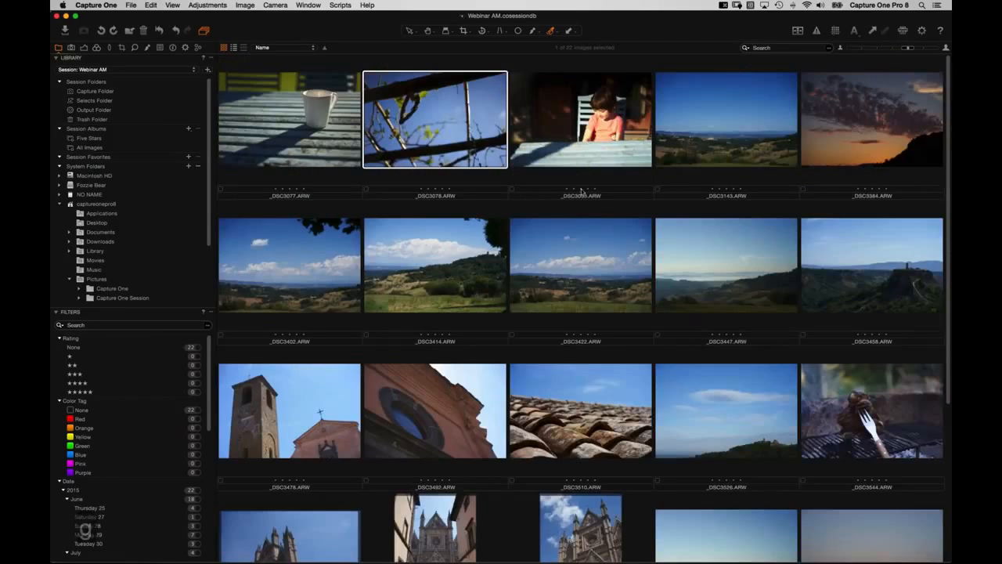
pyautogui.scroll(-4, 485, 211)
pyautogui.scroll(4, 487, 275)
pyautogui.moveTo(432, 125); pyautogui.dragTo(100, 101)
# Step: Switch to Finder, check the contents of the session's Selects folder, and return to Capture One
pyautogui.press('super+Tab')
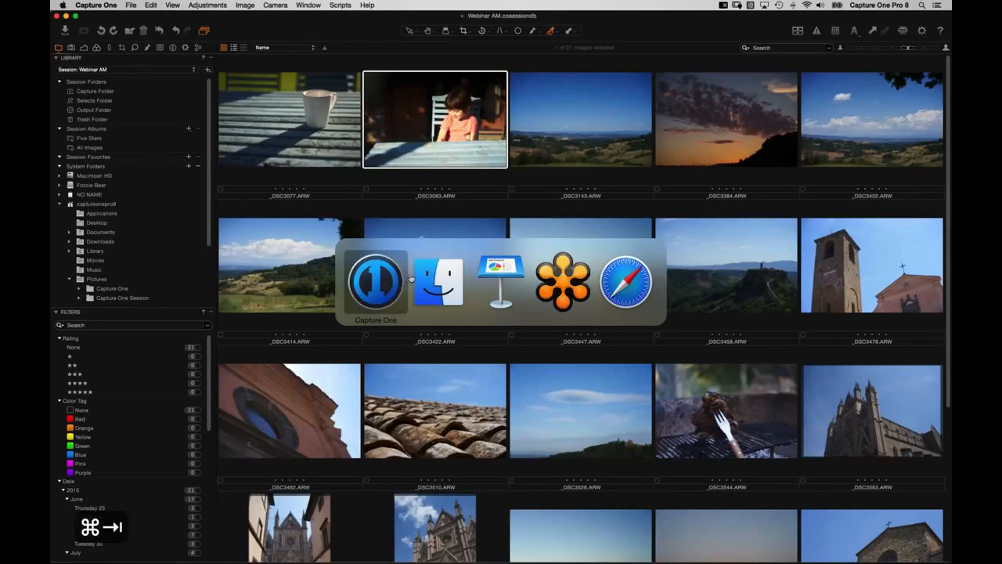
pyautogui.click(469, 265)
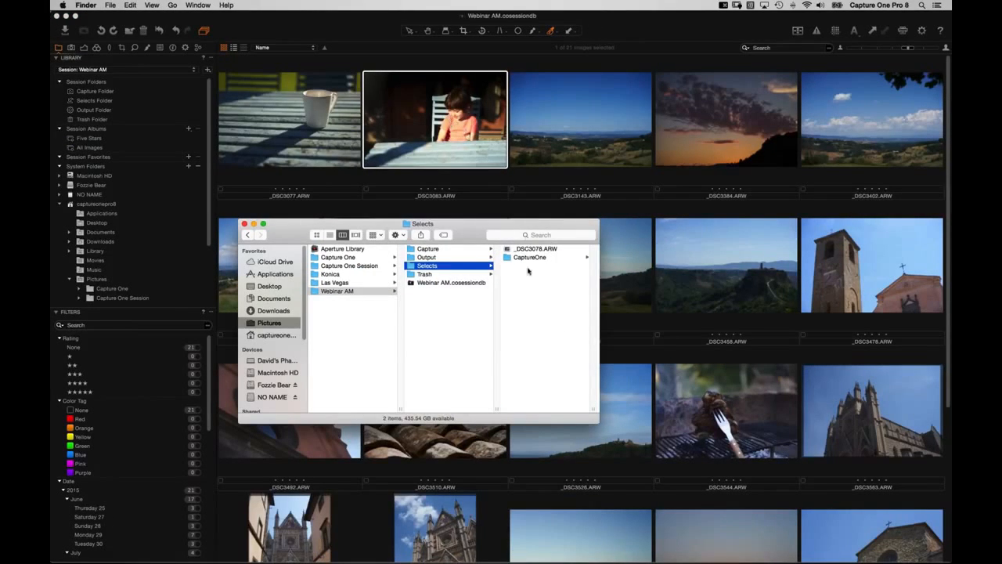
pyautogui.click(442, 210)
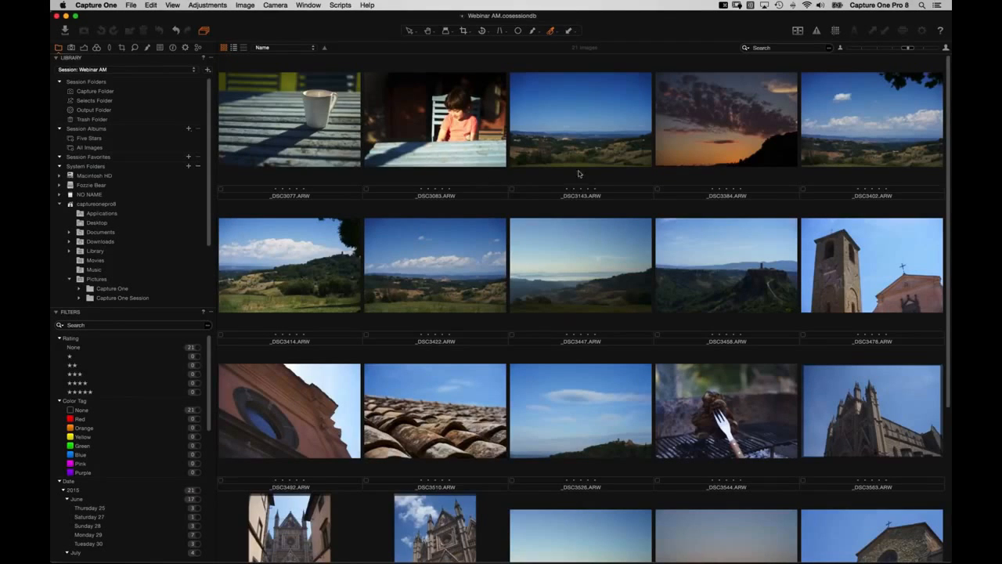
# Step: Move the roof tiles photo _DSC3510.ARW and the barbecue photo _DSC3544.ARW to the Selects Folder
pyautogui.scroll(-3, 310, 257)
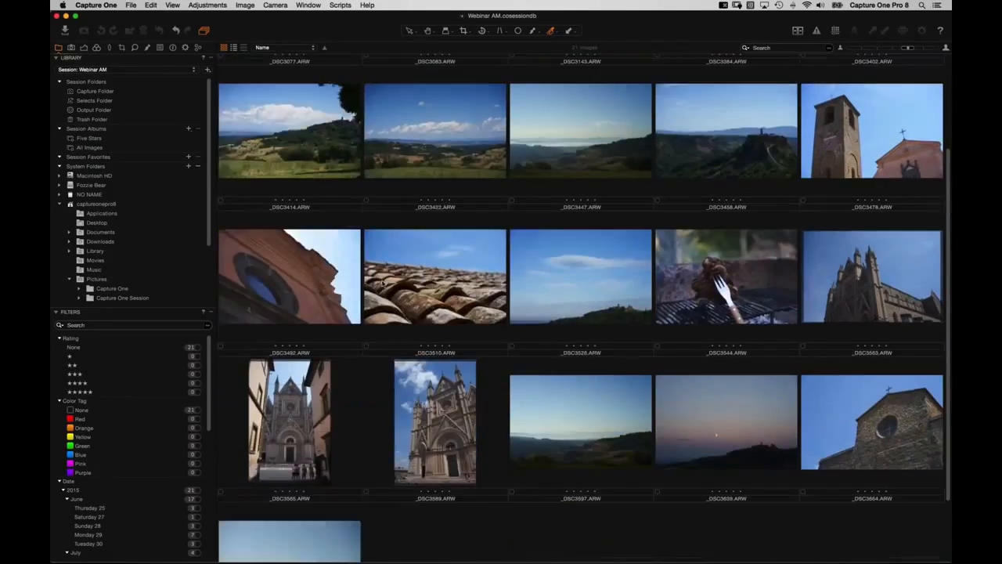
pyautogui.moveTo(435, 309); pyautogui.dragTo(126, 99)
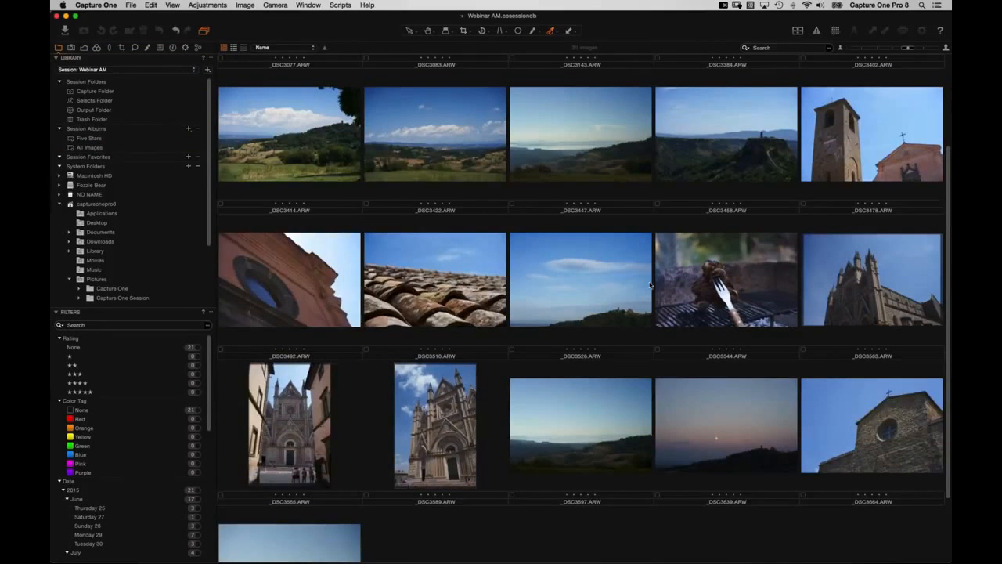
pyautogui.moveTo(593, 326); pyautogui.dragTo(127, 97)
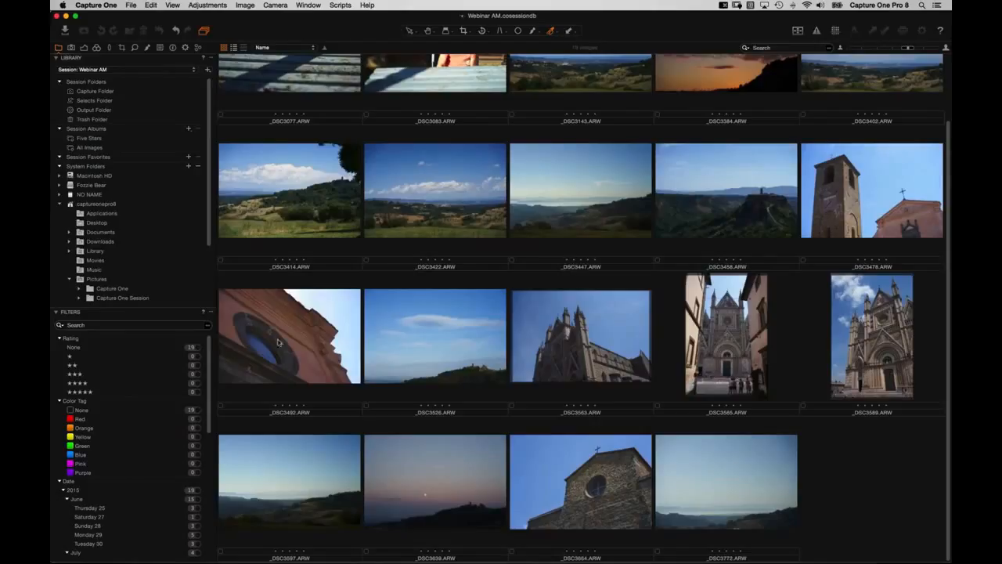
# Step: Move the landscape photos _DSC3458.ARW and _DSC3447.ARW to the Selects Folder and display that folder's contents
pyautogui.moveTo(686, 223); pyautogui.dragTo(551, 223)
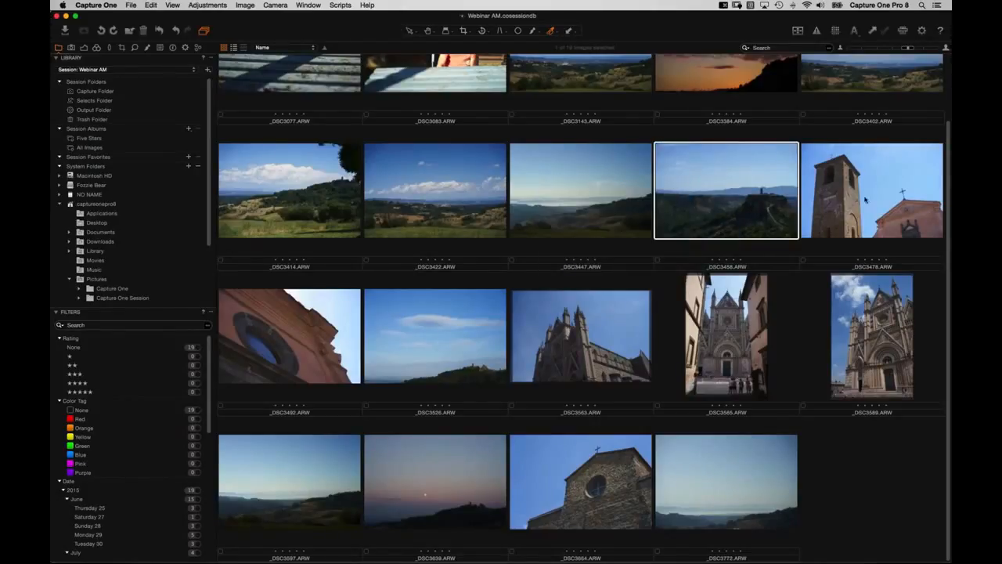
pyautogui.keyDown('super'); pyautogui.click(595, 191); pyautogui.keyUp('super')
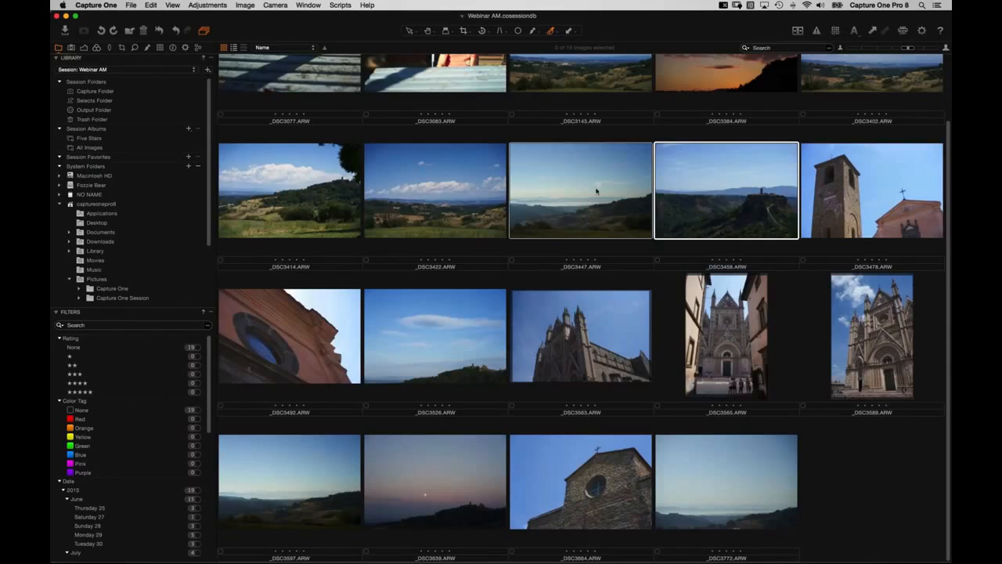
pyautogui.moveTo(596, 195); pyautogui.dragTo(102, 101)
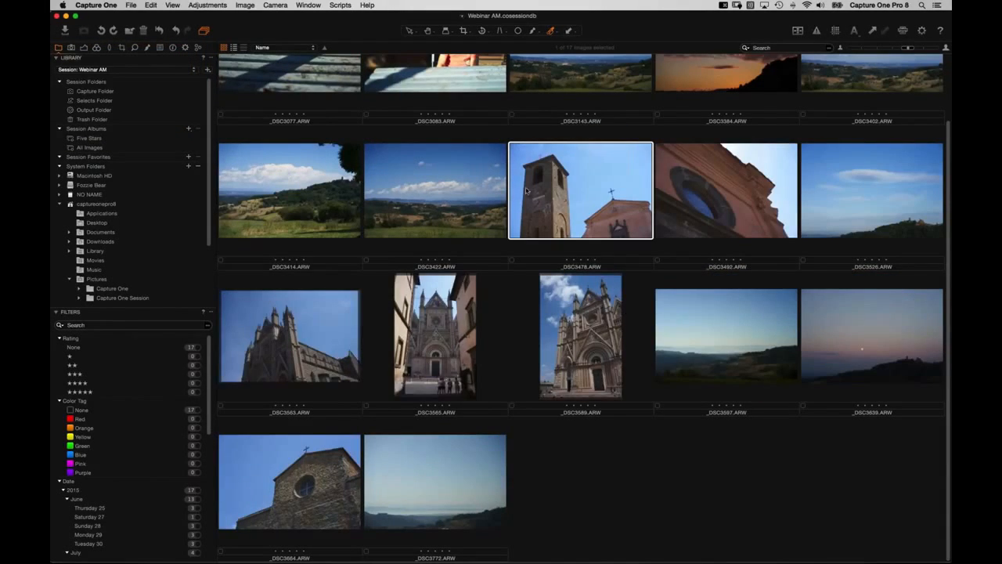
pyautogui.click(109, 102)
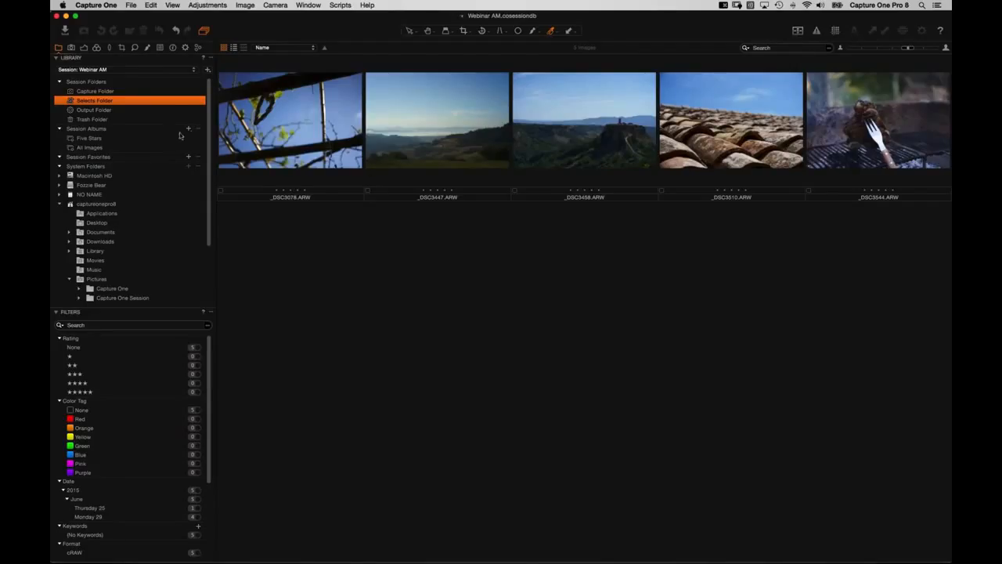
# Step: Move _DSC3589.ARW and _DSC3597.ARW from the Capture Folder to the Selects Folder and display the Selects Folder
pyautogui.click(114, 91)
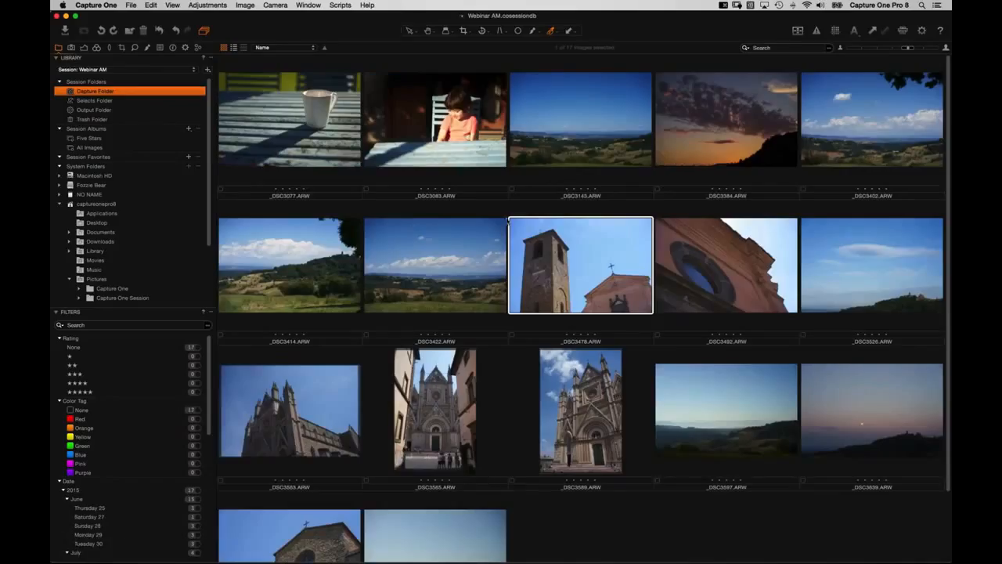
pyautogui.click(444, 279)
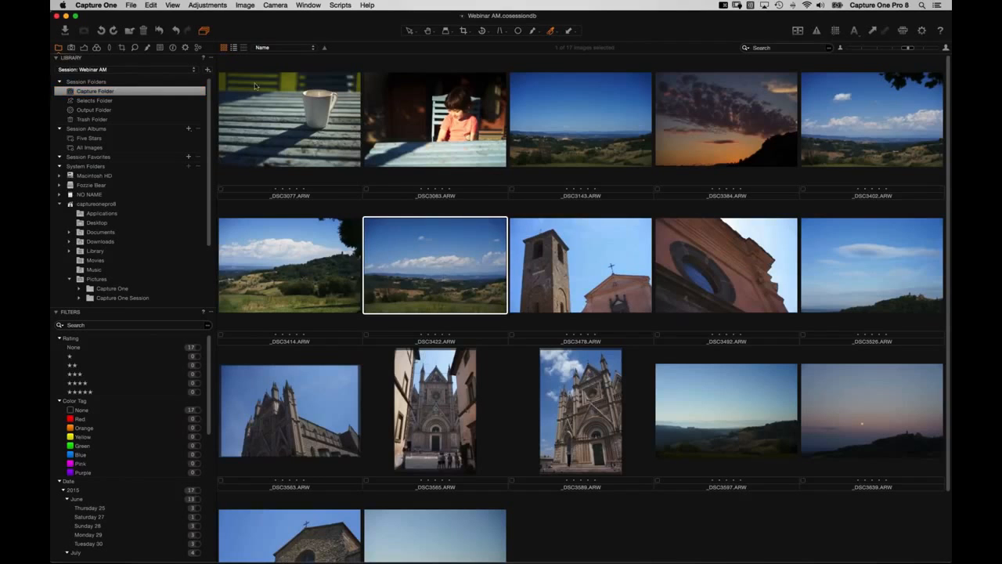
pyautogui.click(130, 6)
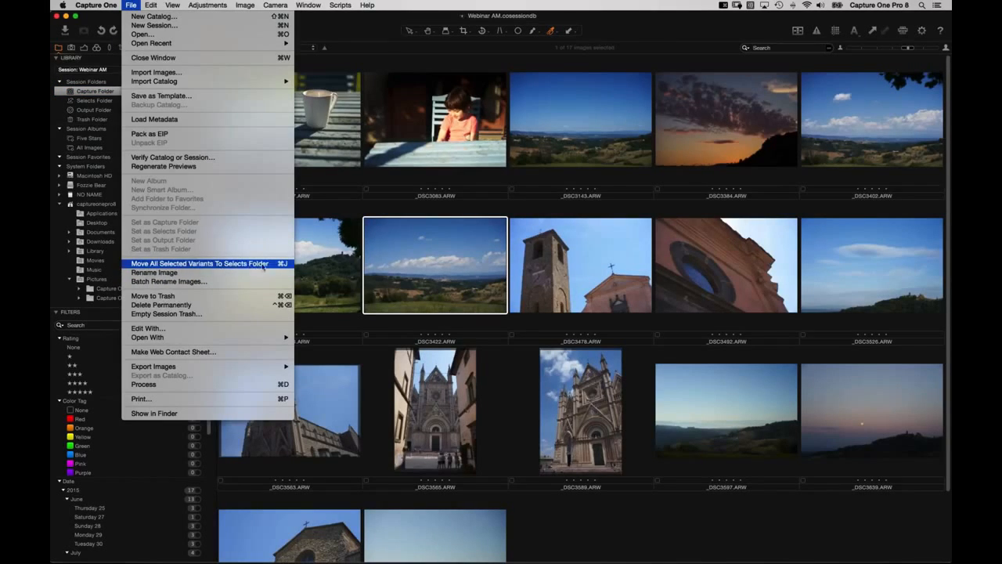
pyautogui.click(473, 280)
pyautogui.click(602, 421)
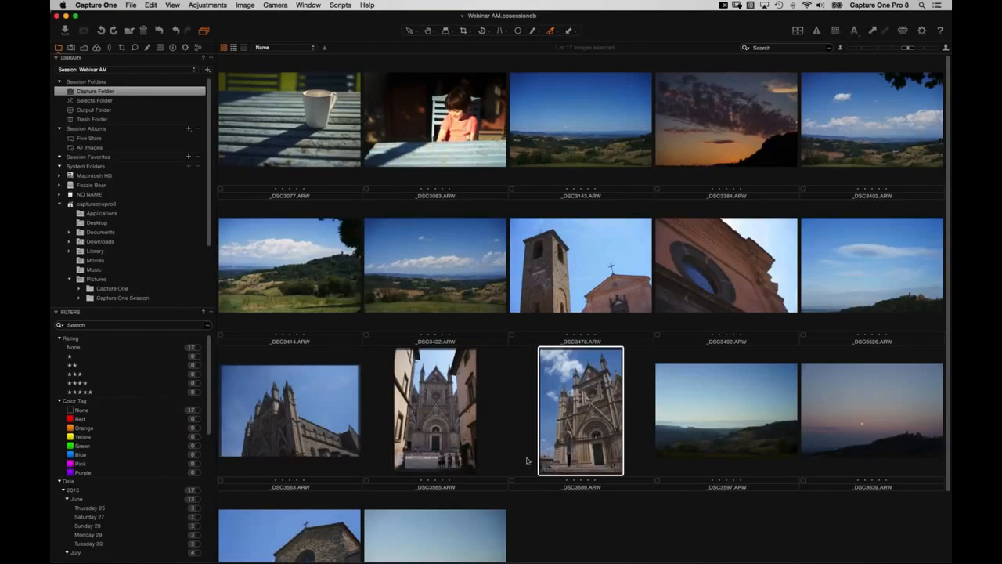
pyautogui.press('super+j')
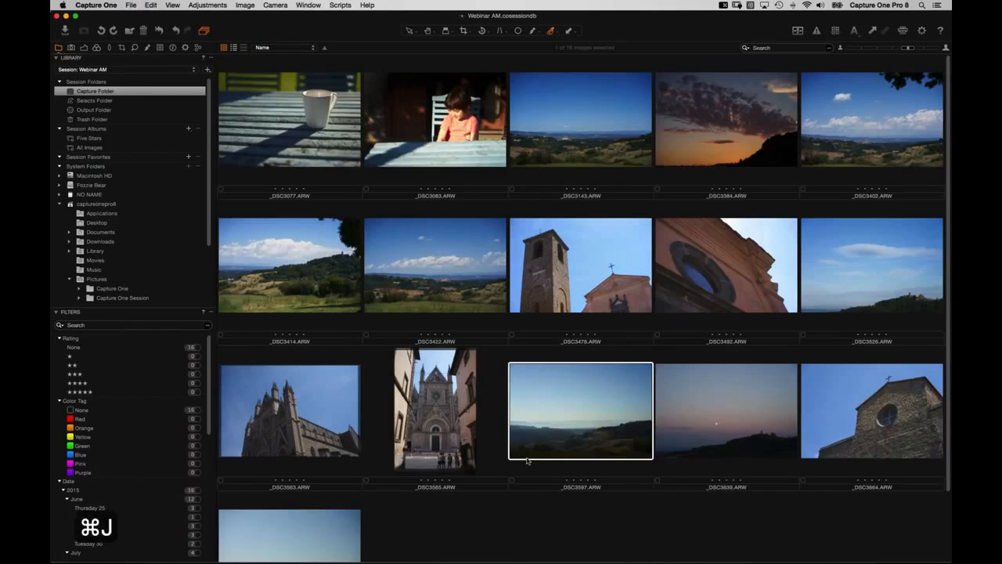
pyautogui.press('super+j')
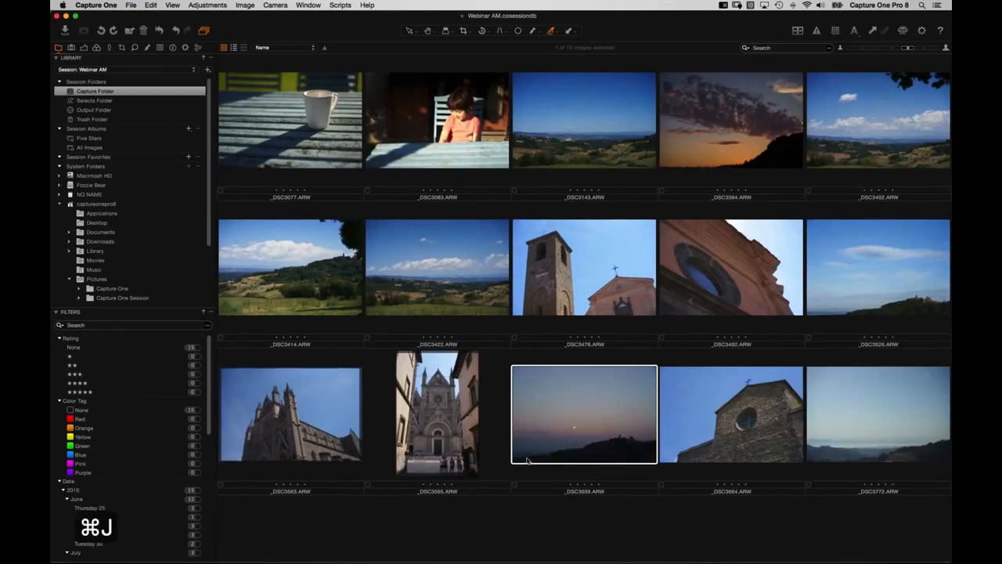
pyautogui.click(125, 99)
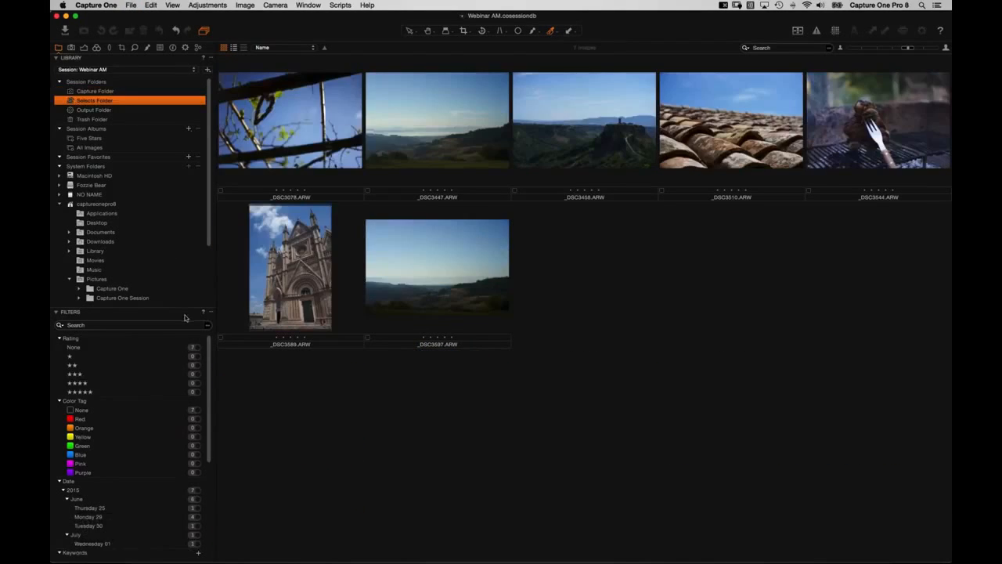
# Step: Switch to Finder, compare the contents of the session's Capture and Selects folders, and return to Capture One
pyautogui.press('super+Tab')
pyautogui.press('super+Tab')
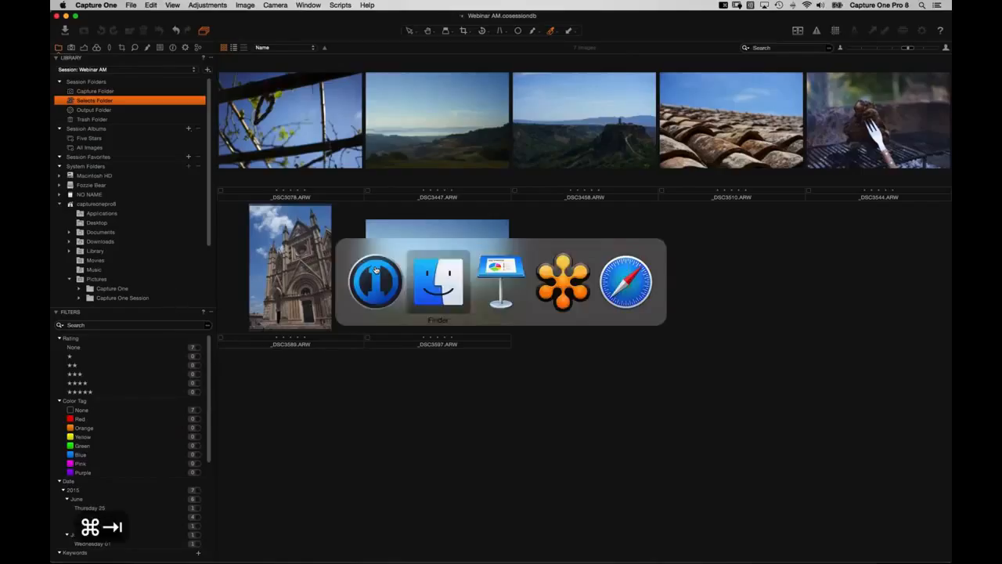
pyautogui.click(439, 280)
pyautogui.click(458, 250)
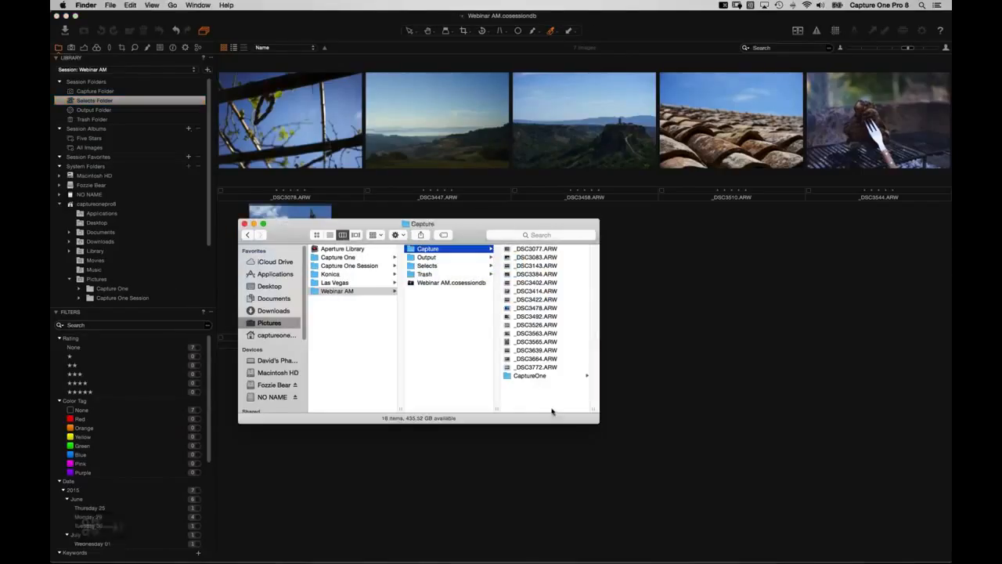
pyautogui.click(438, 267)
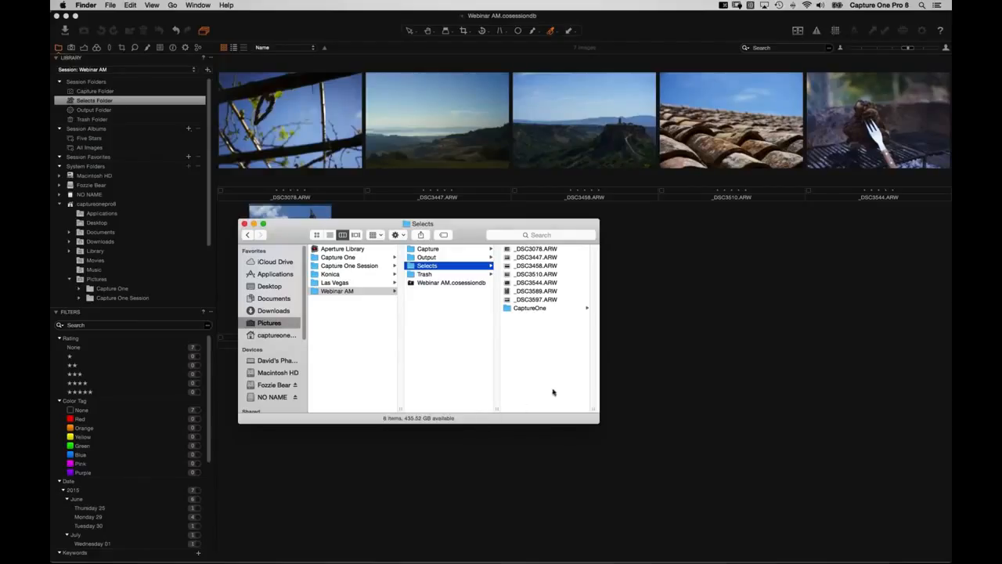
pyautogui.click(439, 250)
pyautogui.click(670, 281)
# Step: Move the cup photo _DSC3077.ARW from the Capture Folder to the session trash and check the Trash Folder
pyautogui.click(134, 92)
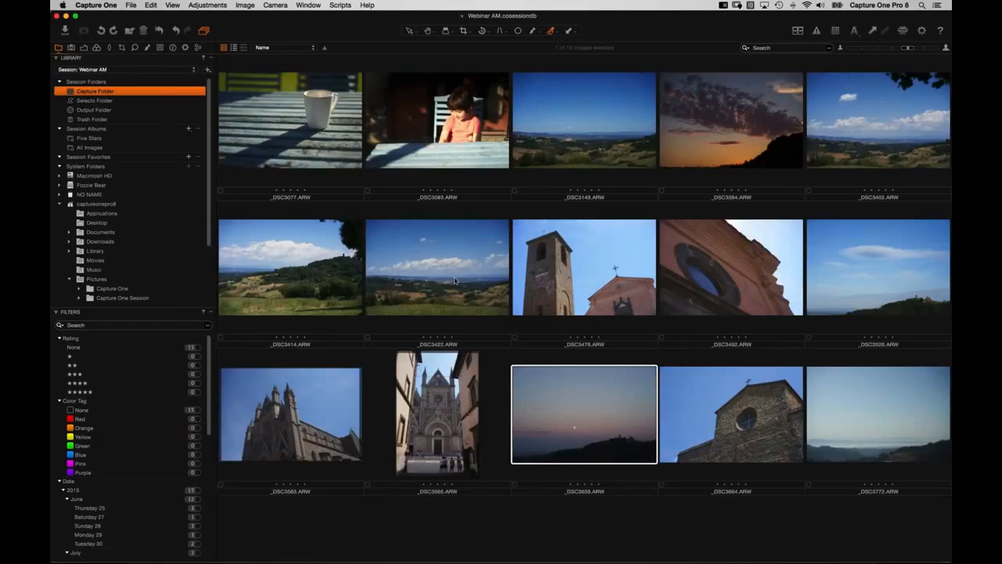
pyautogui.click(320, 140)
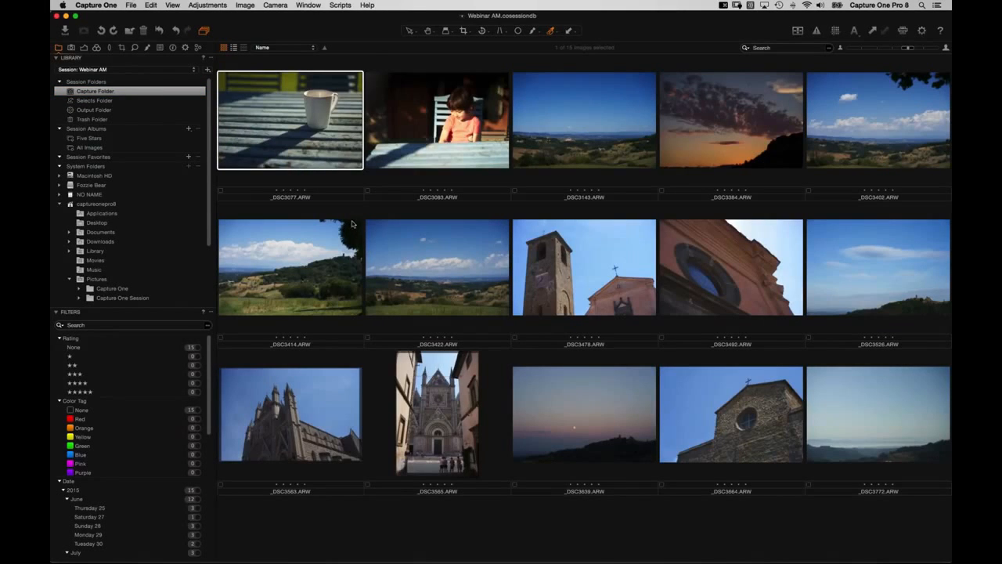
pyautogui.press('super+BackSpace')
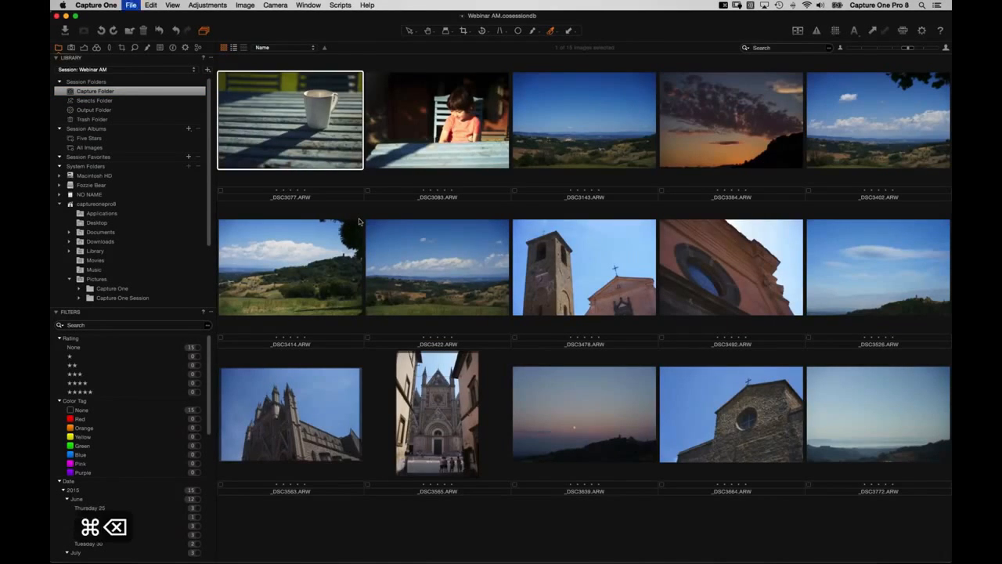
pyautogui.click(93, 119)
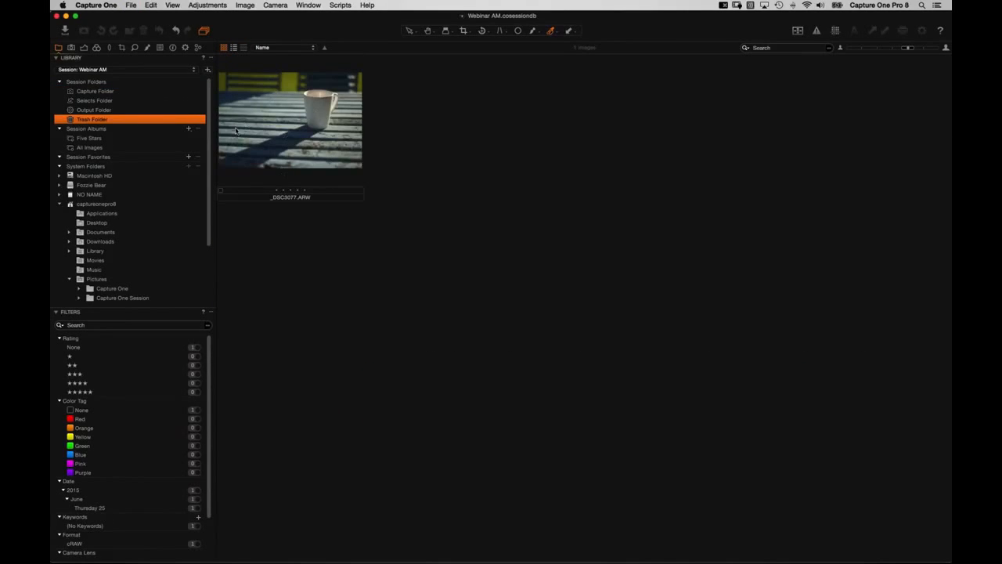
pyautogui.click(109, 91)
# Step: Switch to Finder, move _DSC3077.ARW from the session's Trash folder back to Capture, and show the Capture Folder in Capture One
pyautogui.press('super+Tab')
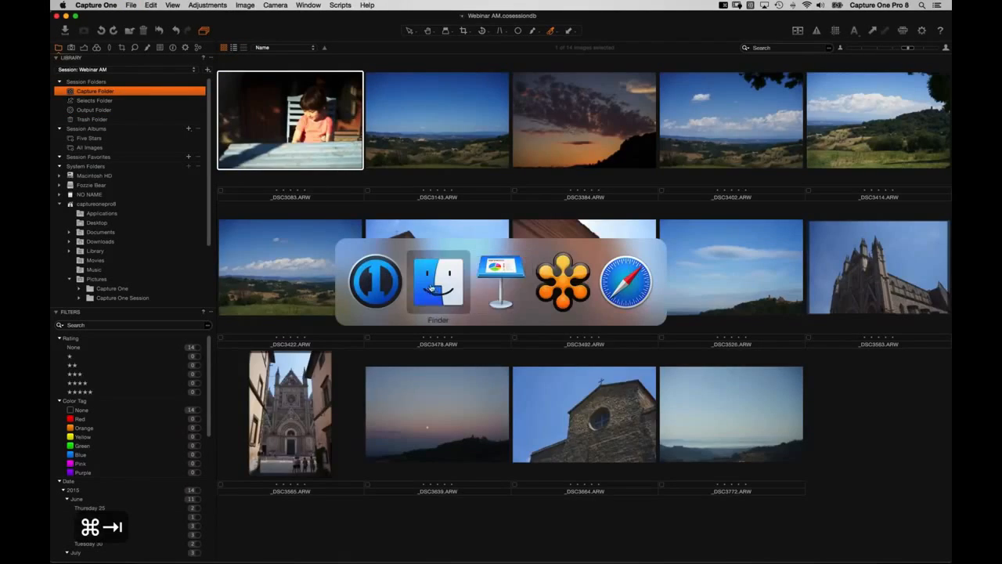
pyautogui.click(445, 274)
pyautogui.press('Right')
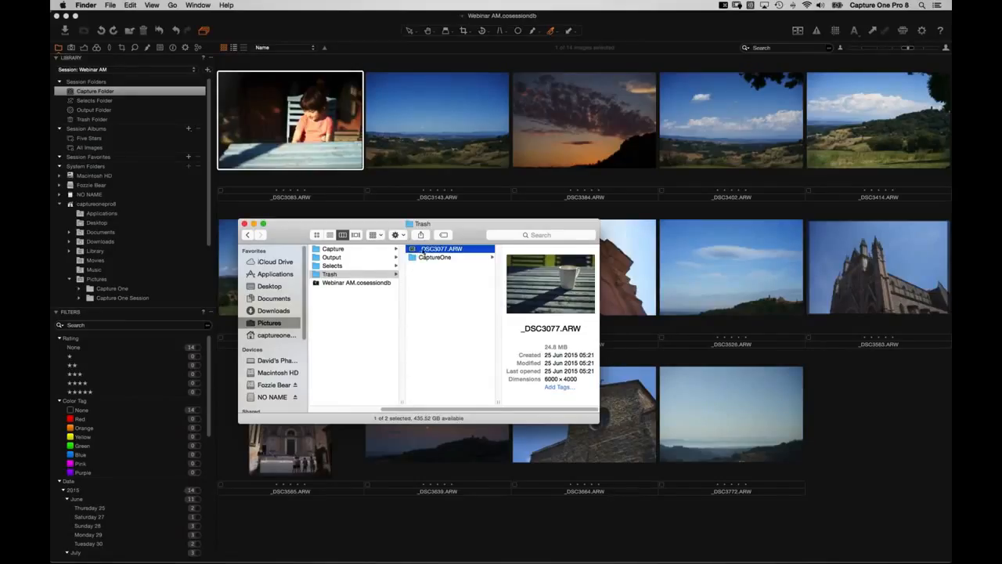
pyautogui.moveTo(417, 249); pyautogui.dragTo(332, 249)
pyautogui.click(333, 249)
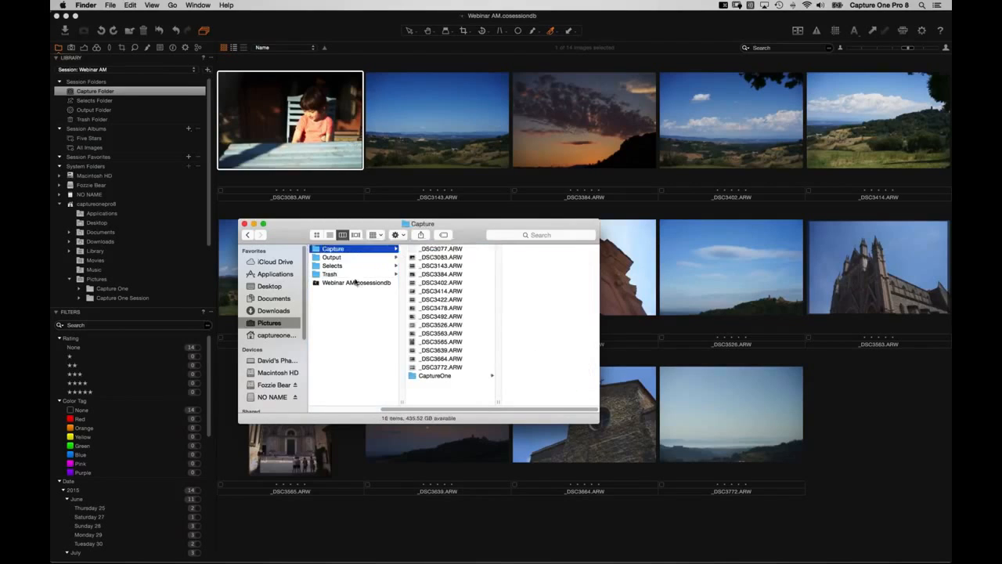
pyautogui.click(114, 93)
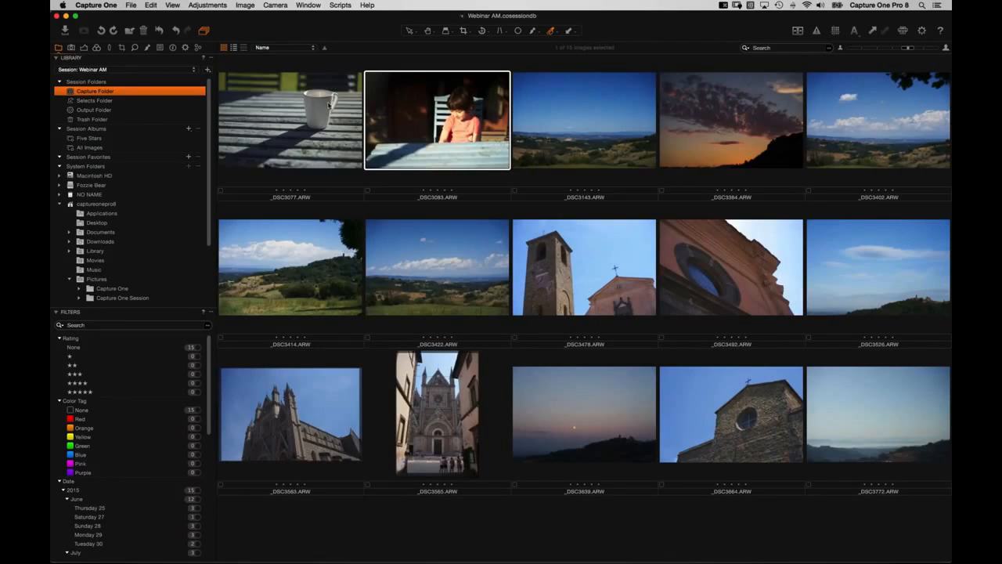
# Step: Check the cup photo's file in Finder's Capture folder, then examine the Selects and Trash folders in Capture One
pyautogui.click(329, 105)
pyautogui.press('super+Tab')
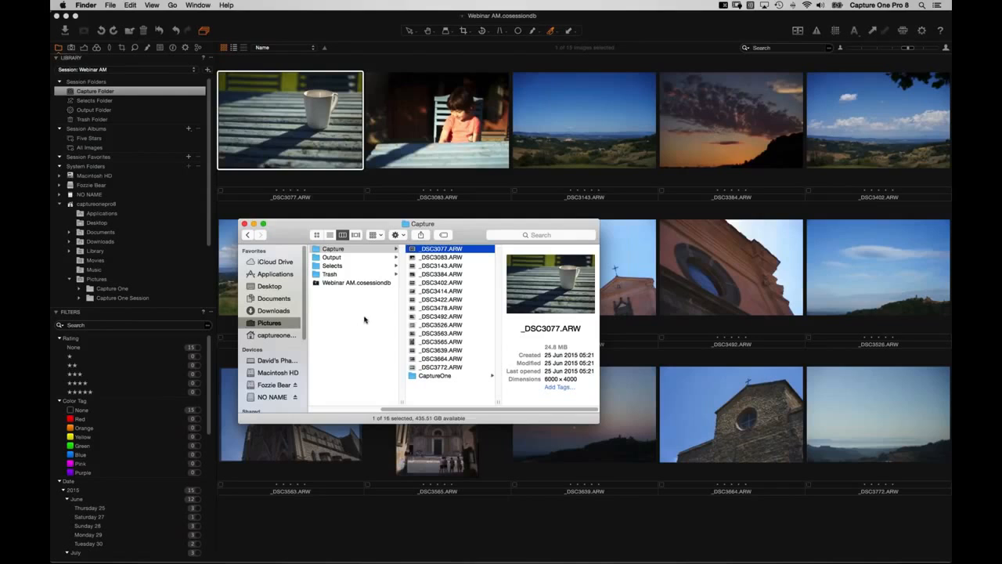
pyautogui.click(351, 216)
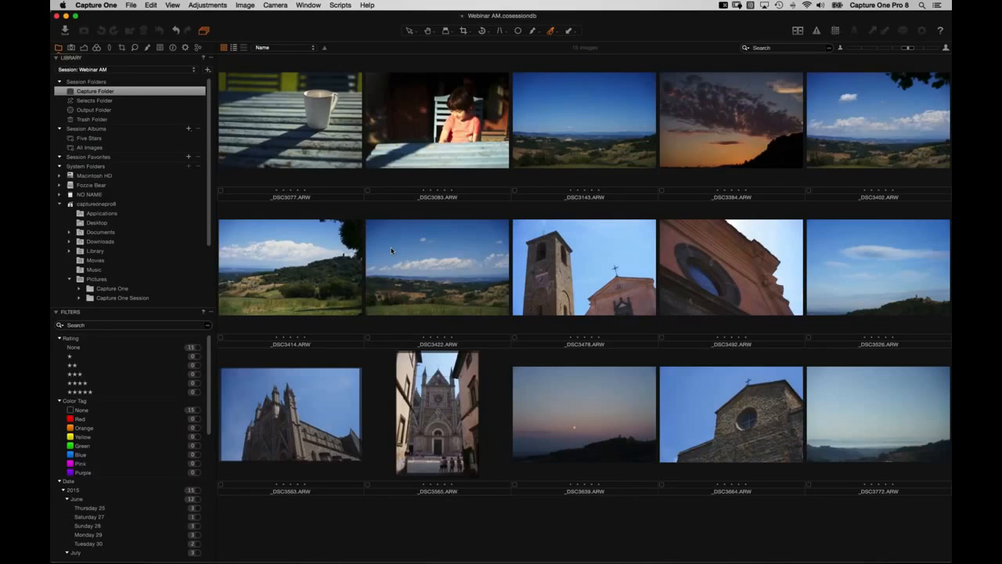
pyautogui.click(101, 100)
pyautogui.click(105, 119)
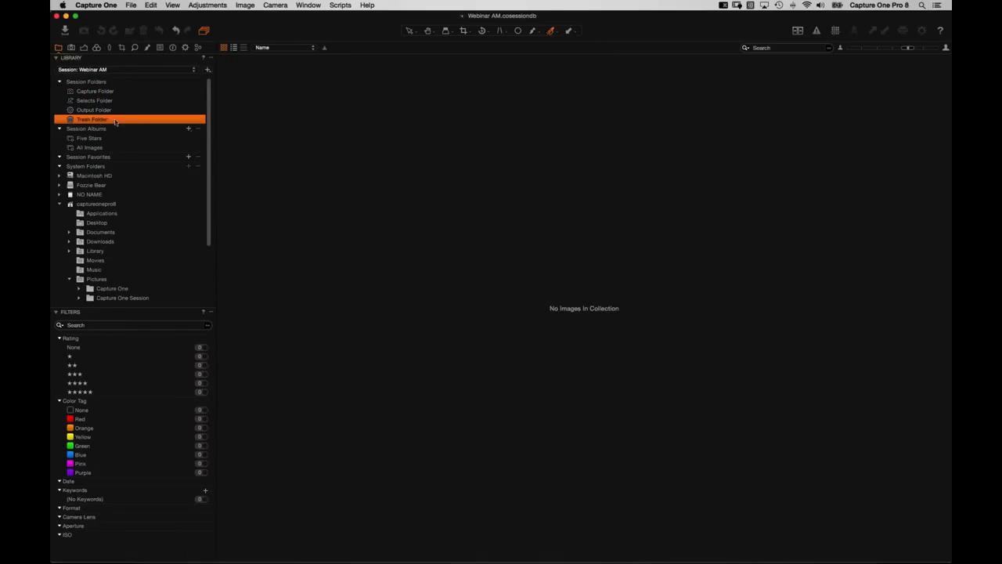
# Step: Move the cup photo _DSC3077.ARW to the Trash Folder and look up the command that empties the session trash
pyautogui.click(107, 92)
pyautogui.click(327, 171)
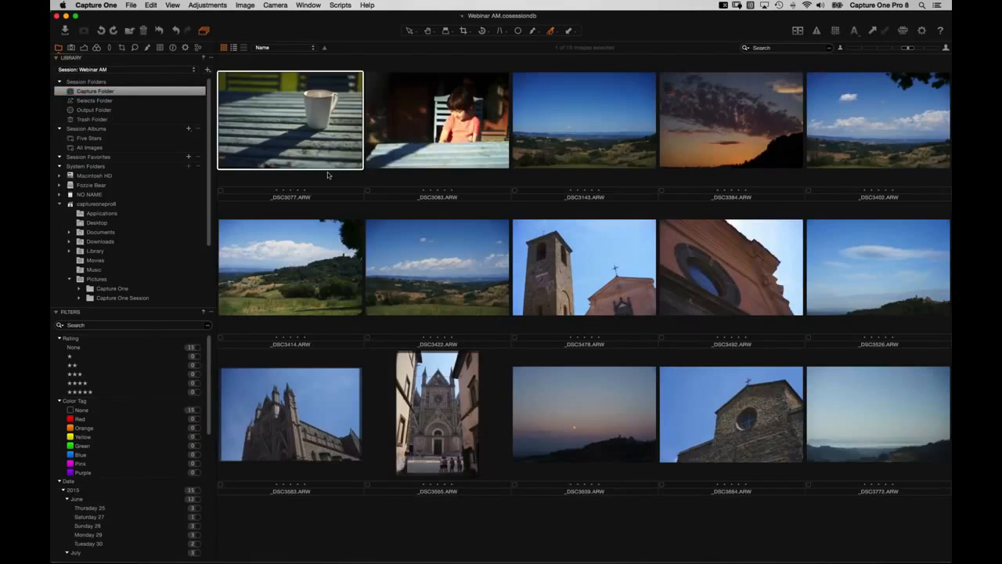
pyautogui.press('super+BackSpace')
pyautogui.click(104, 119)
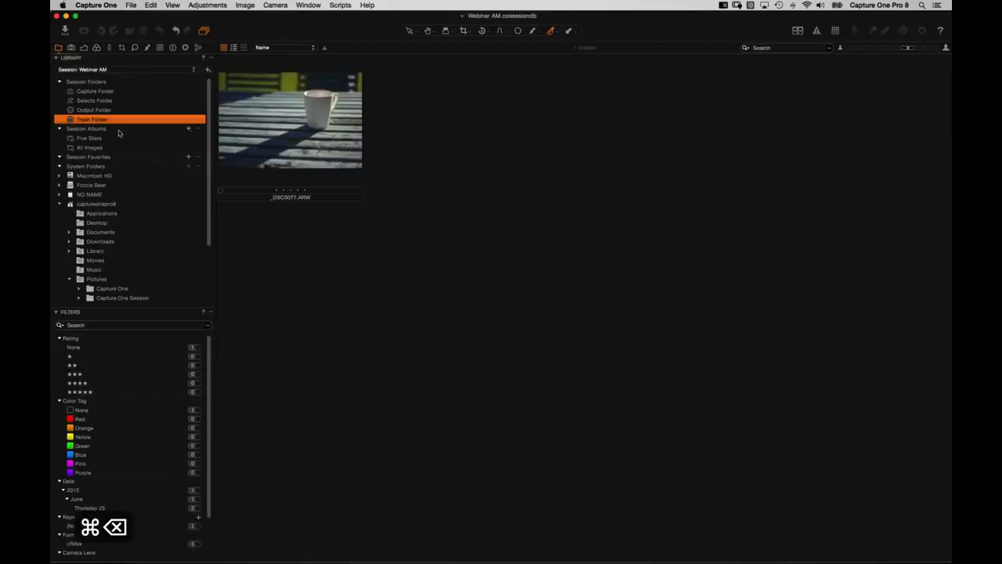
pyautogui.rightClick(101, 122)
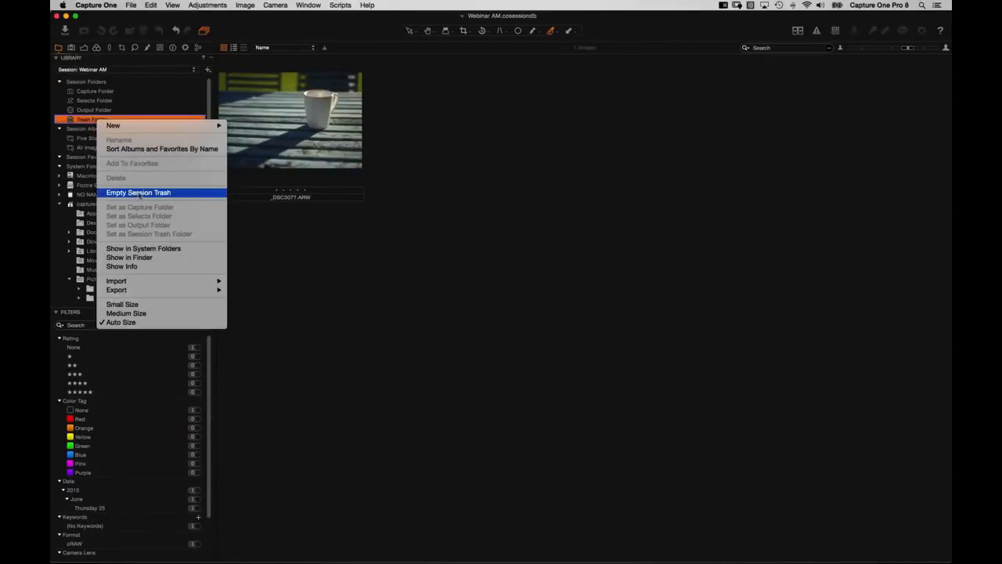
pyautogui.click(350, 260)
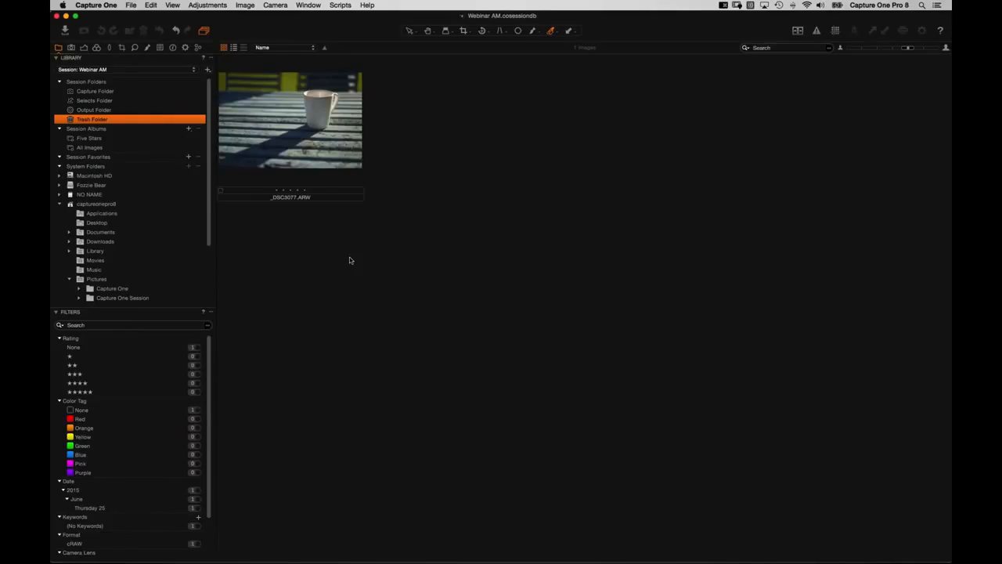
# Step: Move the photo of the child at the table, _DSC3083.ARW, to the Selects Folder and display that folder
pyautogui.click(114, 91)
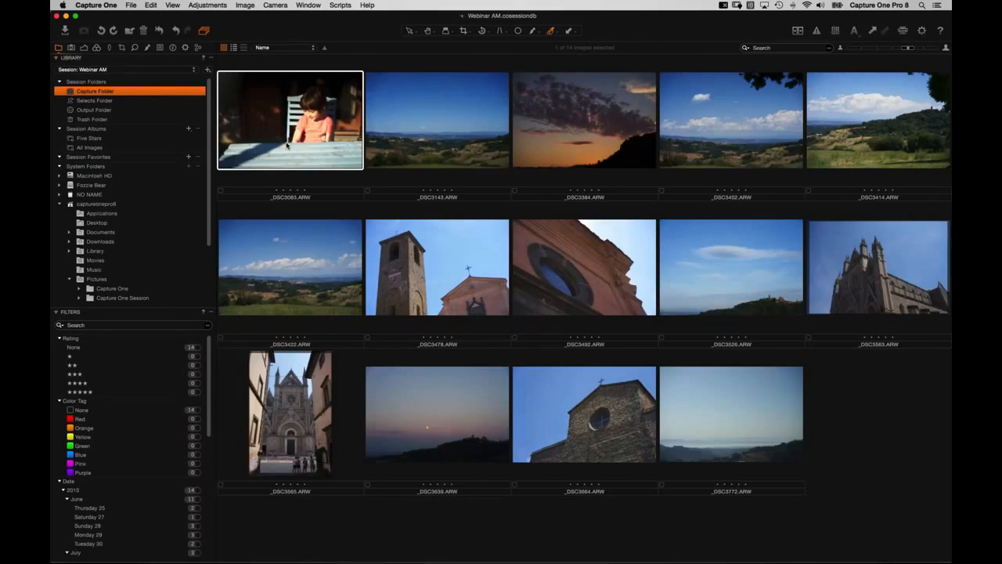
pyautogui.press('super+j')
pyautogui.click(100, 105)
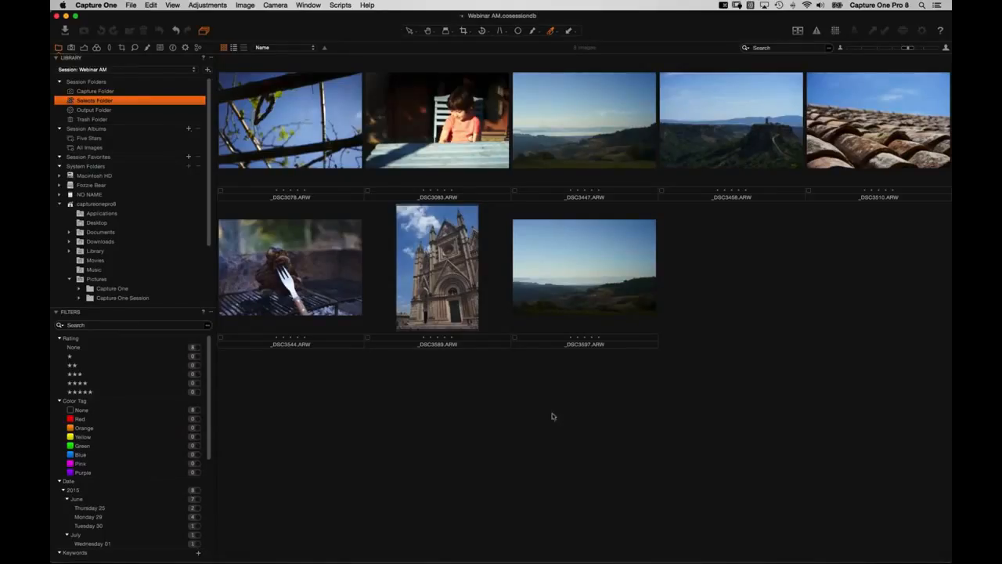
# Step: Open _DSC3078.ARW in the large viewer with the thumbnails as a filmstrip, and show the exposure adjustment tools
pyautogui.click(297, 152)
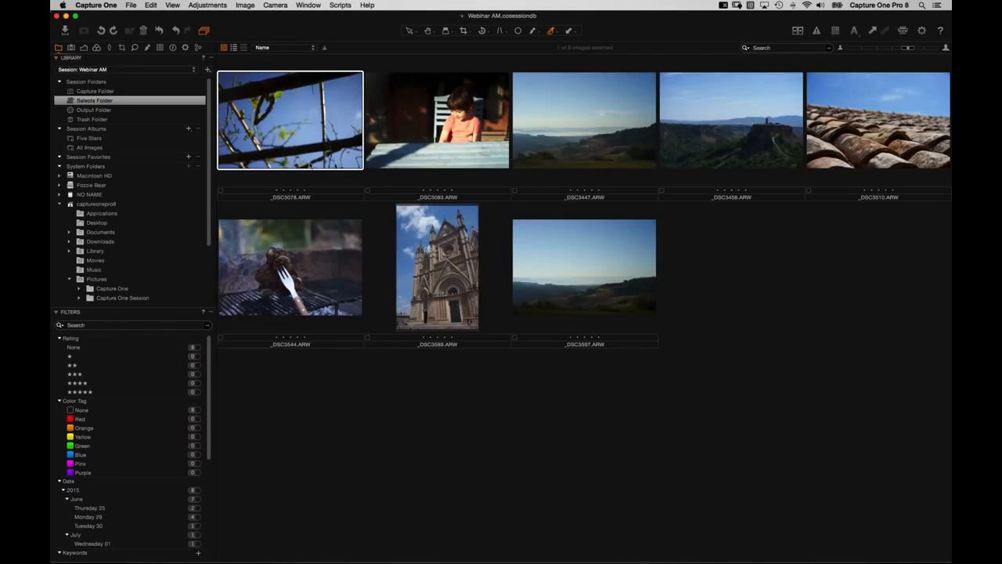
pyautogui.doubleClick(305, 134)
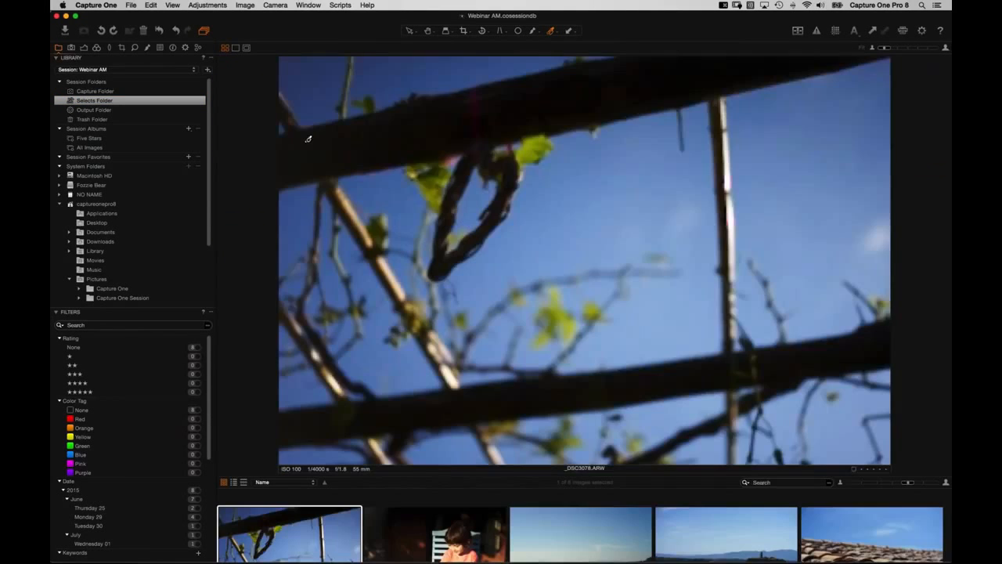
pyautogui.click(243, 482)
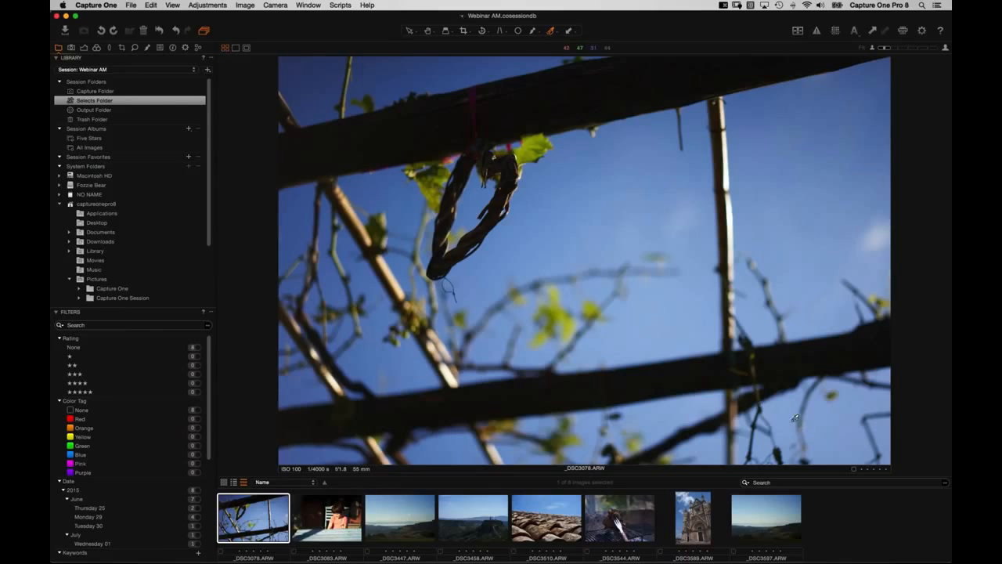
pyautogui.click(84, 47)
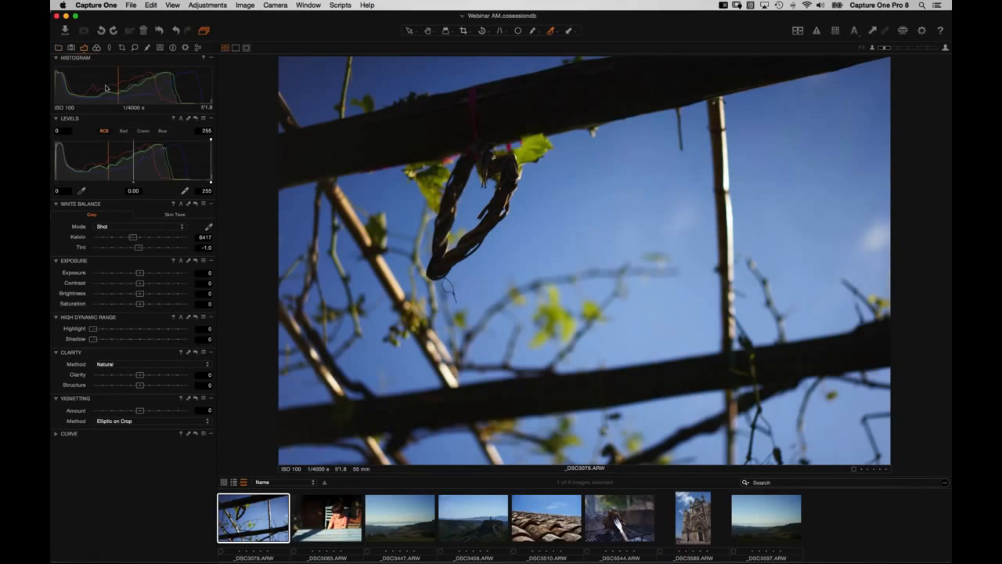
# Step: Set the levels white point of _DSC3078.ARW to 246 with the midtone at -0.02, and raise its clarity slightly
pyautogui.moveTo(123, 184); pyautogui.dragTo(135, 184)
pyautogui.moveTo(210, 182); pyautogui.dragTo(207, 182)
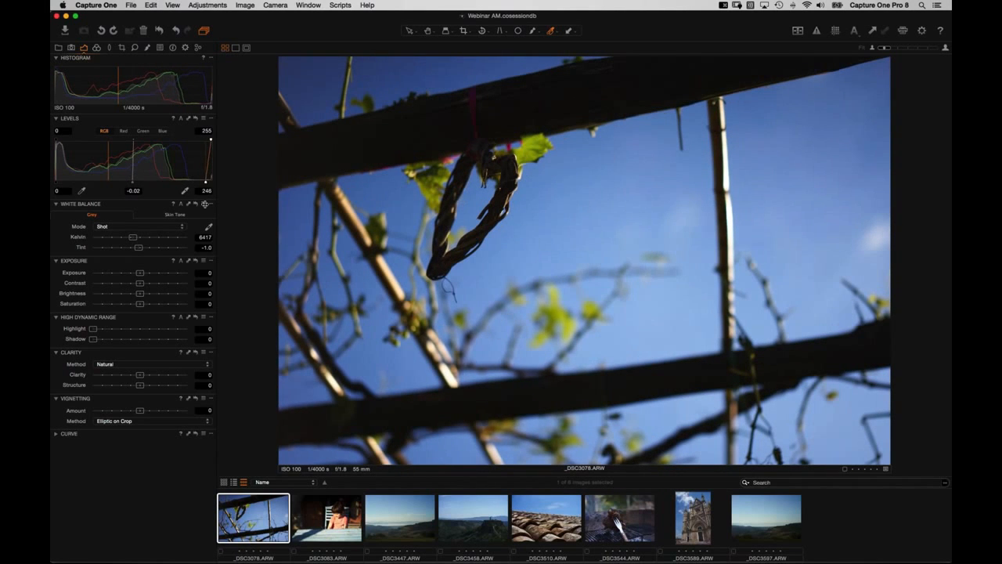
pyautogui.moveTo(140, 374); pyautogui.dragTo(148, 375)
# Step: On the child photo _DSC3083.ARW, set the high dynamic range highlight to 21 and the saturation to -21
pyautogui.click(309, 517)
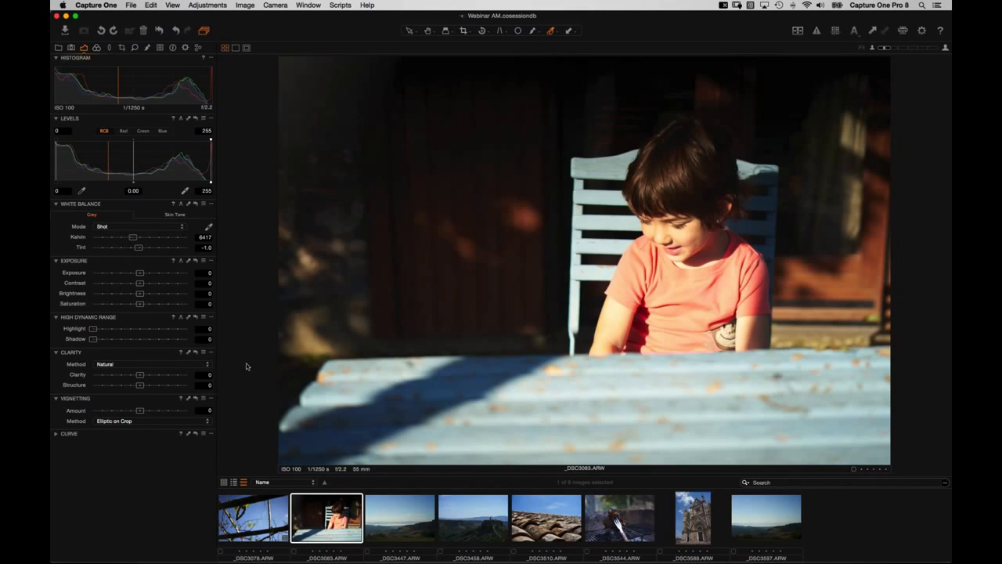
pyautogui.click(111, 332)
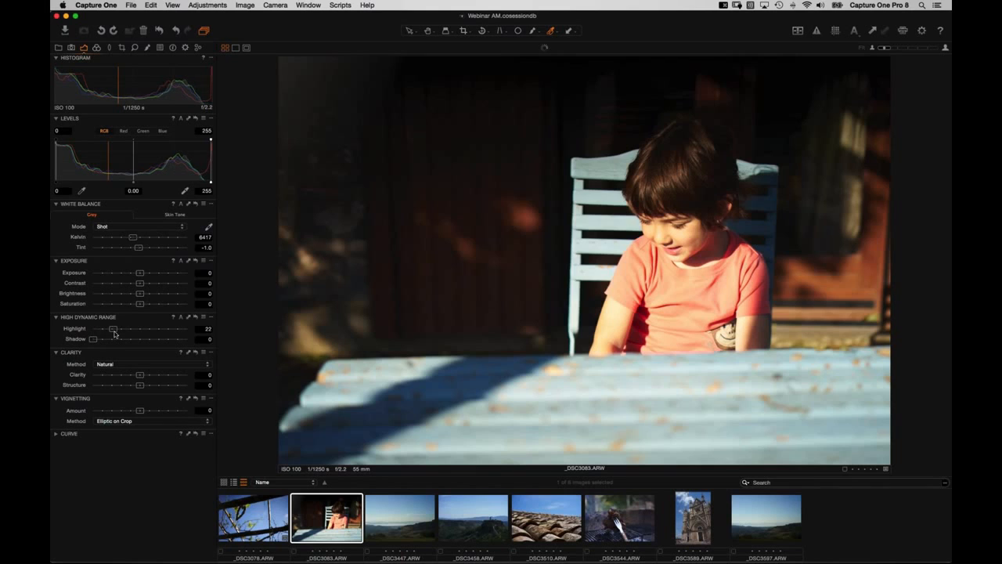
pyautogui.moveTo(139, 304); pyautogui.dragTo(130, 304)
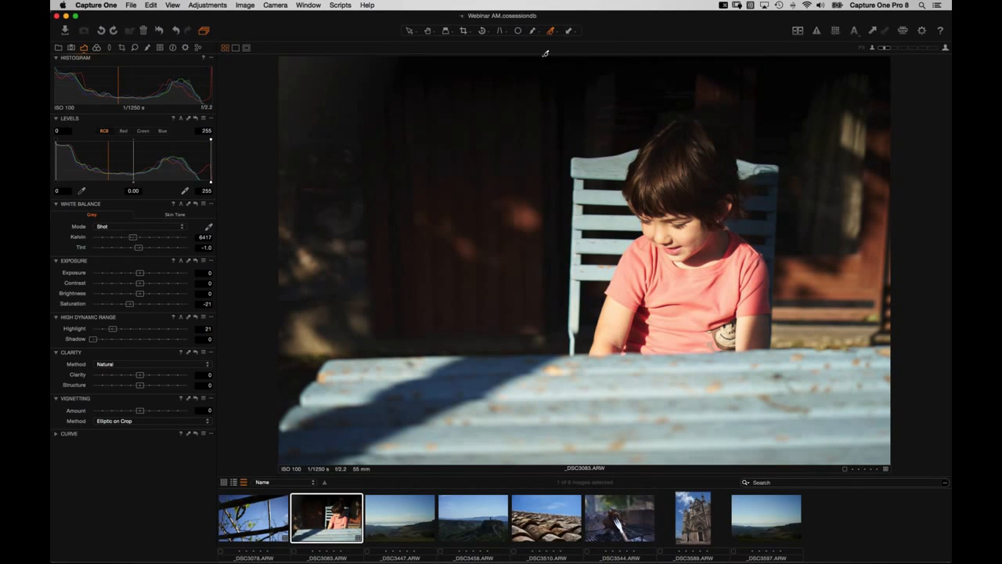
# Step: Straighten the child photo along the blue table with the Straighten tool, and show the crop and rotation settings
pyautogui.click(482, 30)
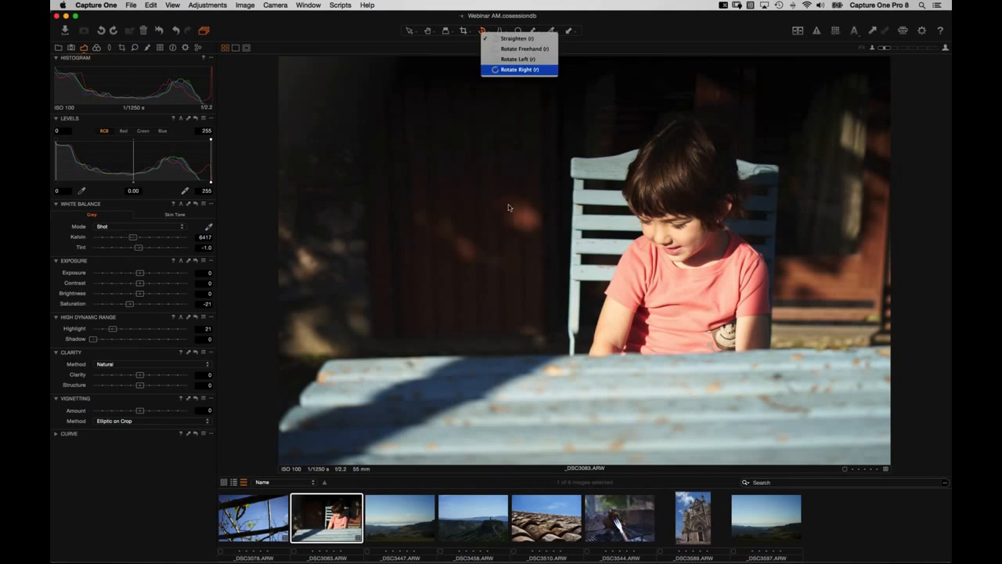
pyautogui.click(531, 48)
pyautogui.click(482, 31)
pyautogui.click(509, 48)
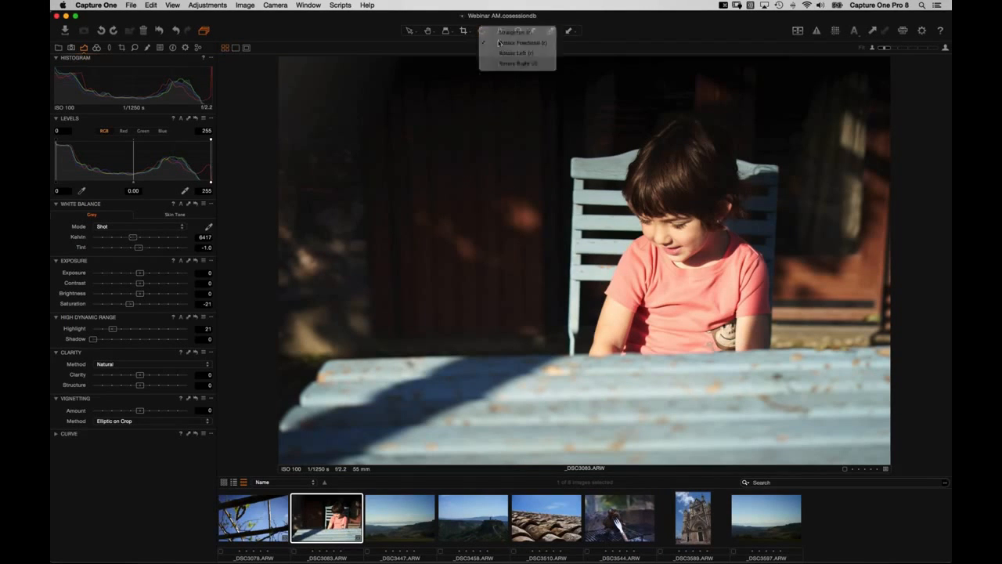
pyautogui.moveTo(316, 404); pyautogui.dragTo(929, 392)
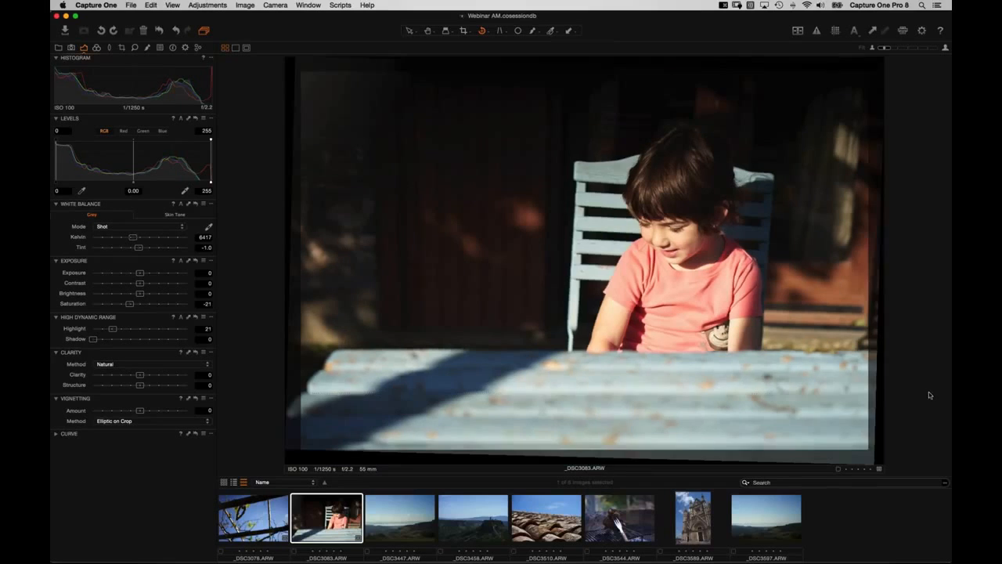
pyautogui.click(121, 47)
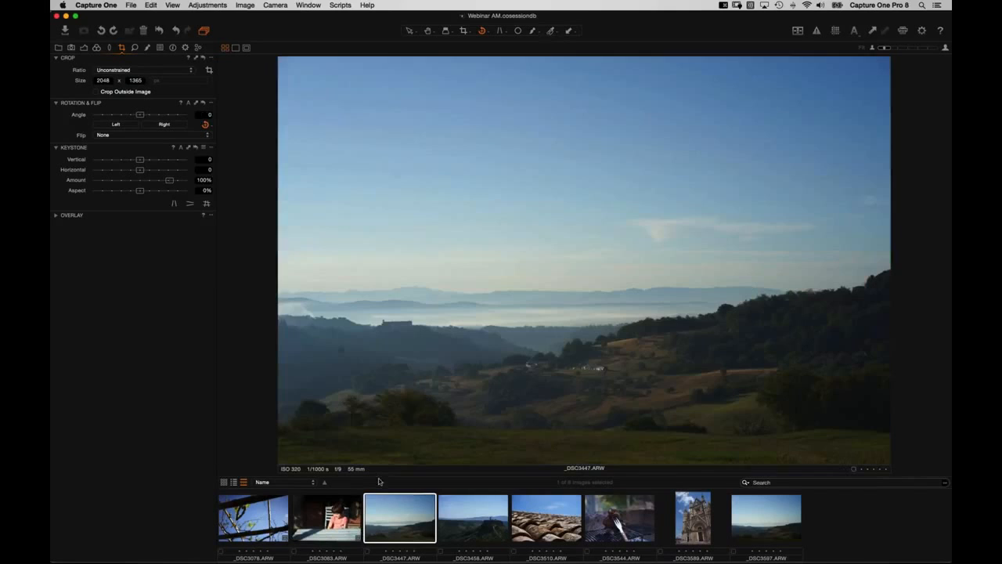
# Step: Adjust the misty valley photo _DSC3447.ARW: levels white point 221 and midtone -0.40, highlight about 25, and slightly lower saturation
pyautogui.press('Right')
pyautogui.click(84, 48)
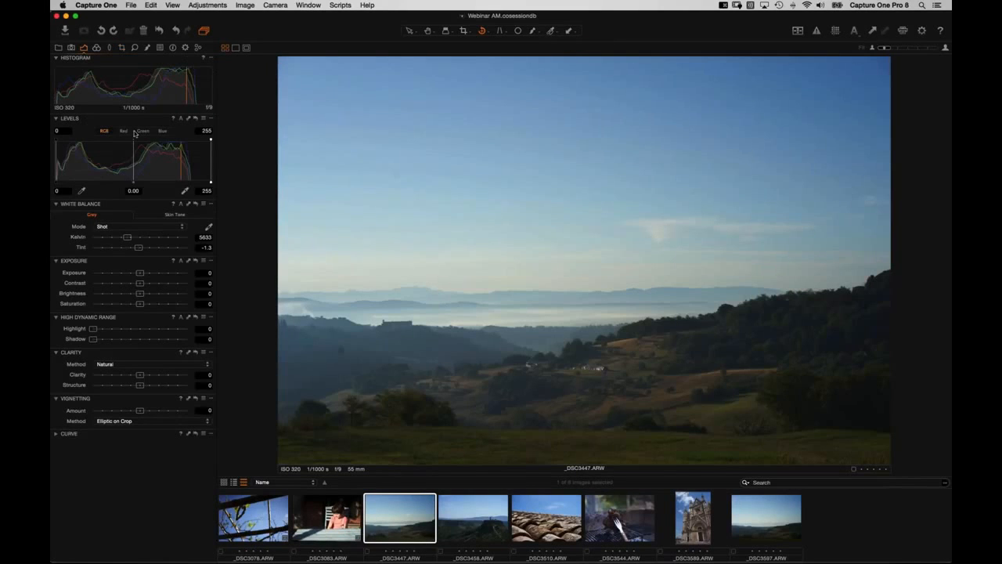
pyautogui.click(191, 180)
pyautogui.moveTo(130, 181); pyautogui.dragTo(152, 183)
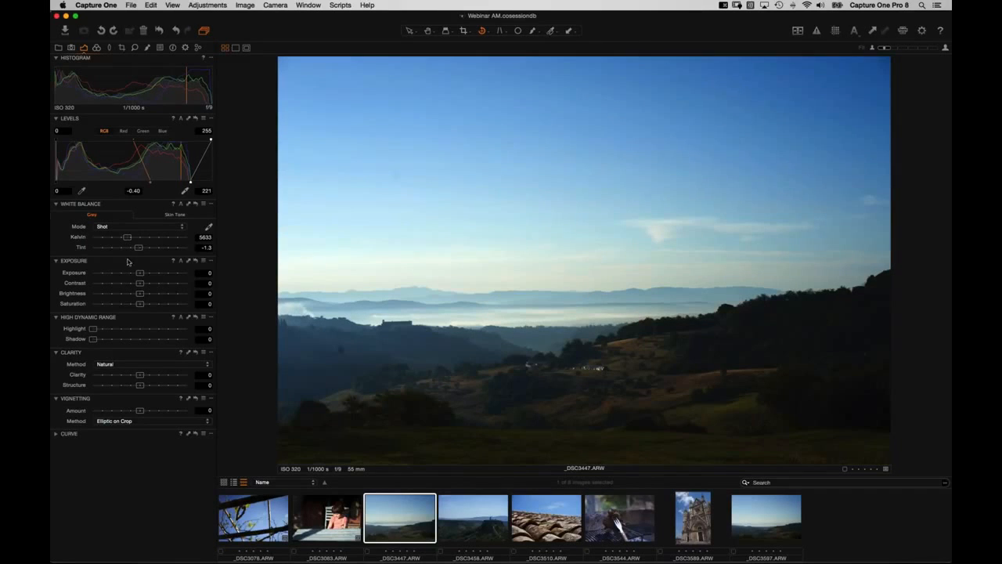
pyautogui.click(119, 330)
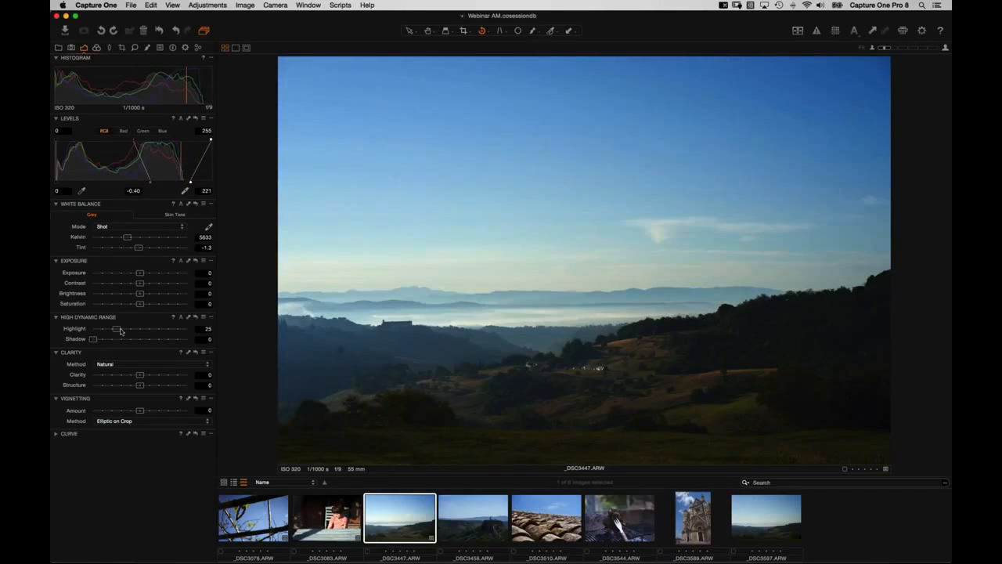
pyautogui.moveTo(138, 304); pyautogui.dragTo(130, 305)
# Step: Straighten the hilltop town photo _DSC3458.ARW and adjust its tones: levels white point 236, midtone -0.19, and slightly higher clarity
pyautogui.click(473, 518)
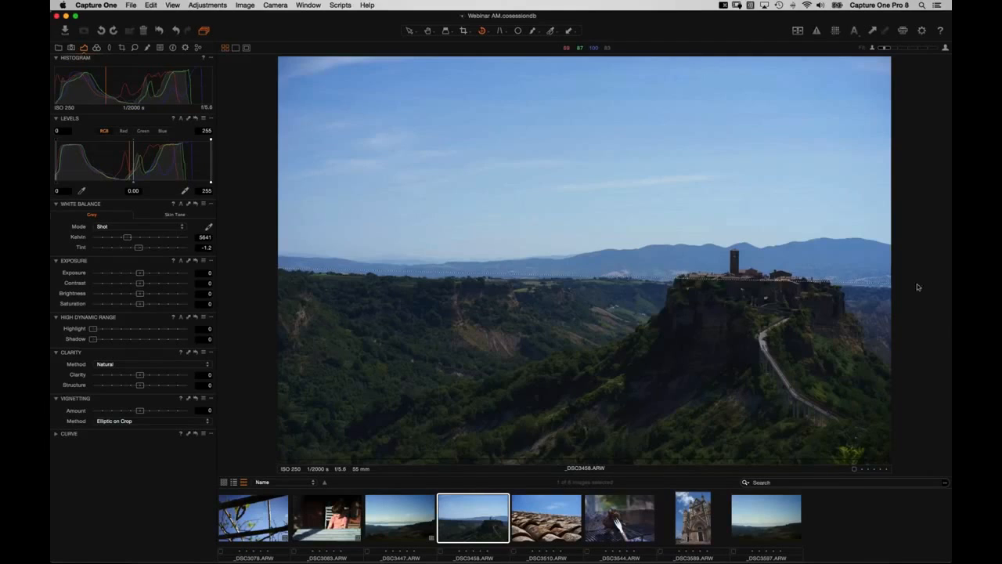
pyautogui.press('v')
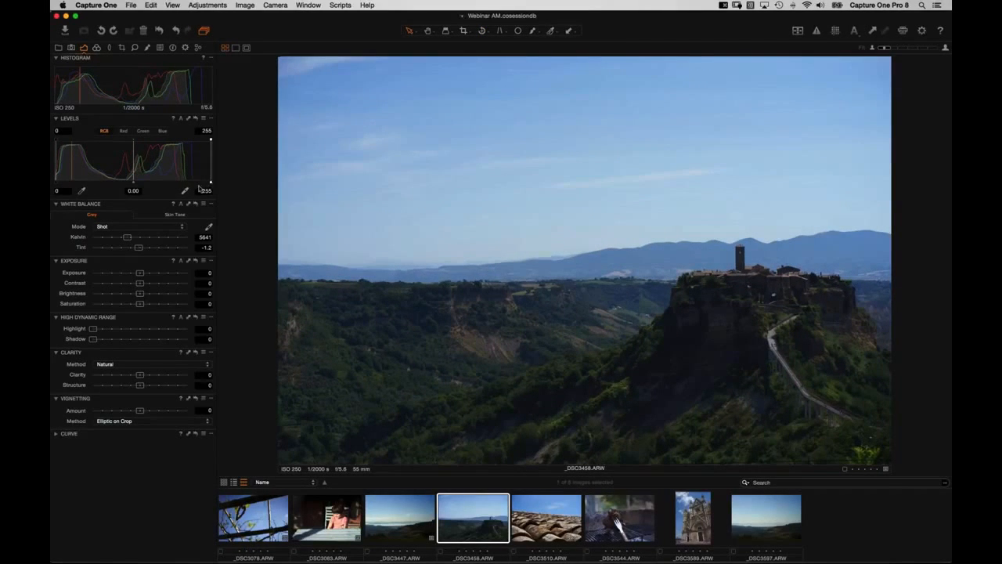
pyautogui.moveTo(210, 183); pyautogui.dragTo(200, 183)
pyautogui.moveTo(133, 183); pyautogui.dragTo(142, 183)
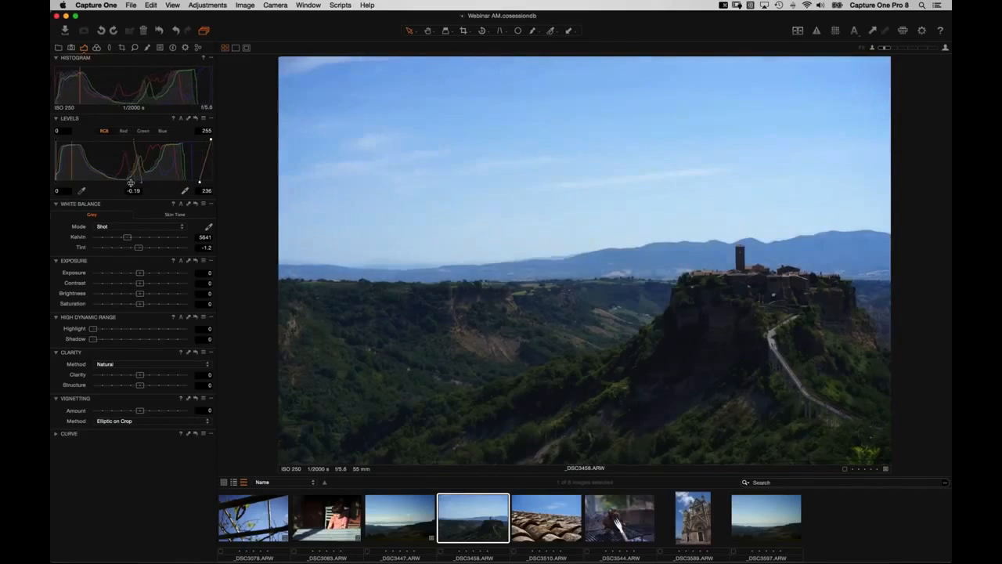
pyautogui.moveTo(141, 379)
pyautogui.mouseDown()
pyautogui.moveTo(155, 379)
pyautogui.moveTo(146, 384)
pyautogui.mouseUp()
# Step: On the roof tiles photo _DSC3510.ARW, set the exposure to about -0.49 and the levels white point to 212
pyautogui.press('Right')
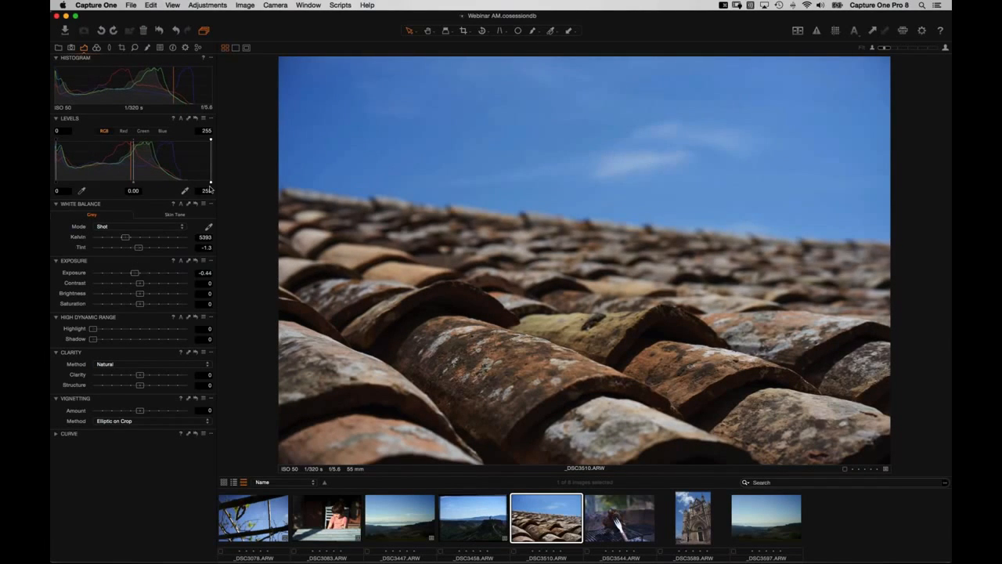
pyautogui.moveTo(210, 183); pyautogui.dragTo(185, 182)
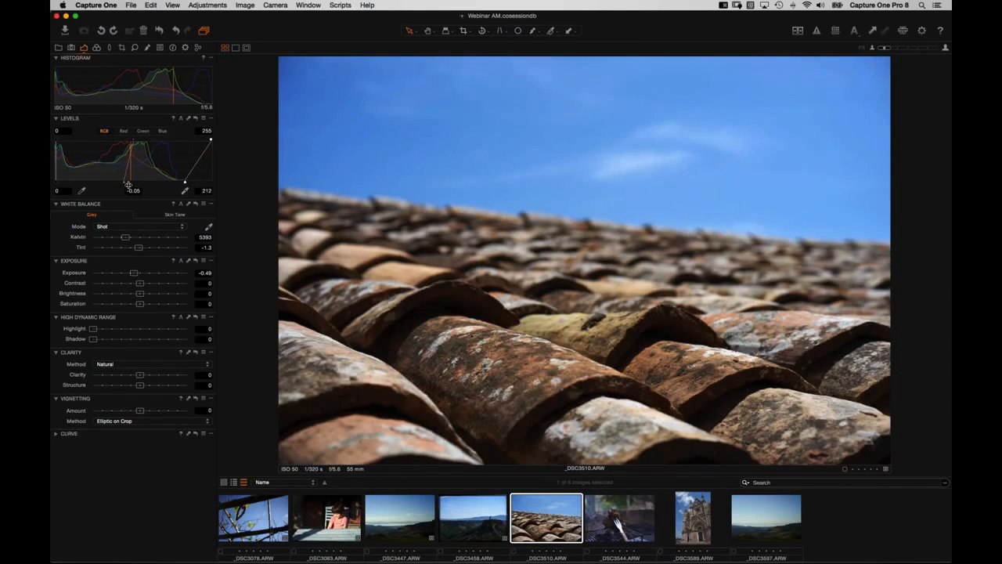
# Step: Adjust the cathedral photo _DSC3589.ARW: exposure 0.09, levels white point 238 and midtone -0.50, clarity about 32, and slightly lower saturation
pyautogui.click(693, 517)
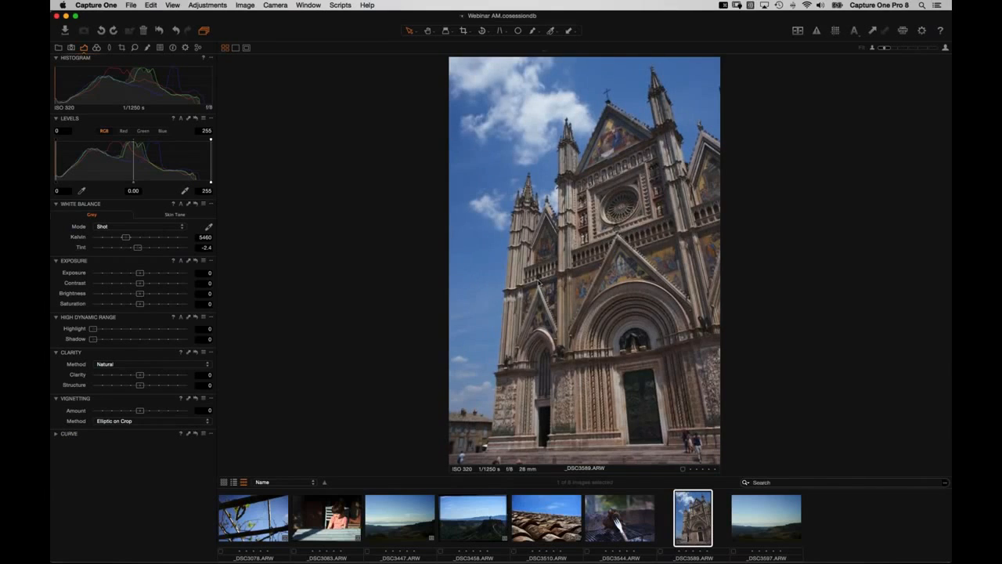
pyautogui.click(188, 192)
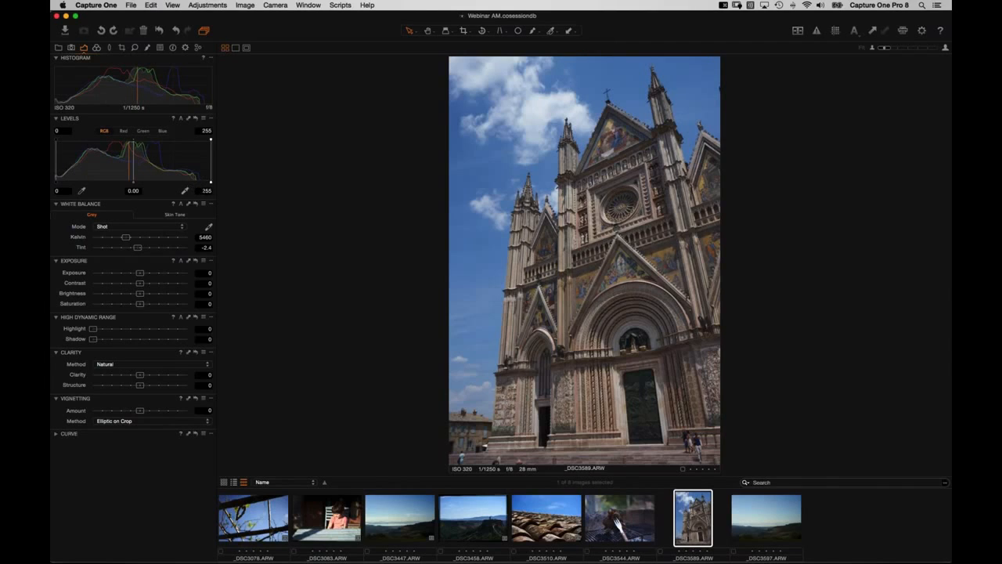
pyautogui.moveTo(140, 273); pyautogui.dragTo(141, 273)
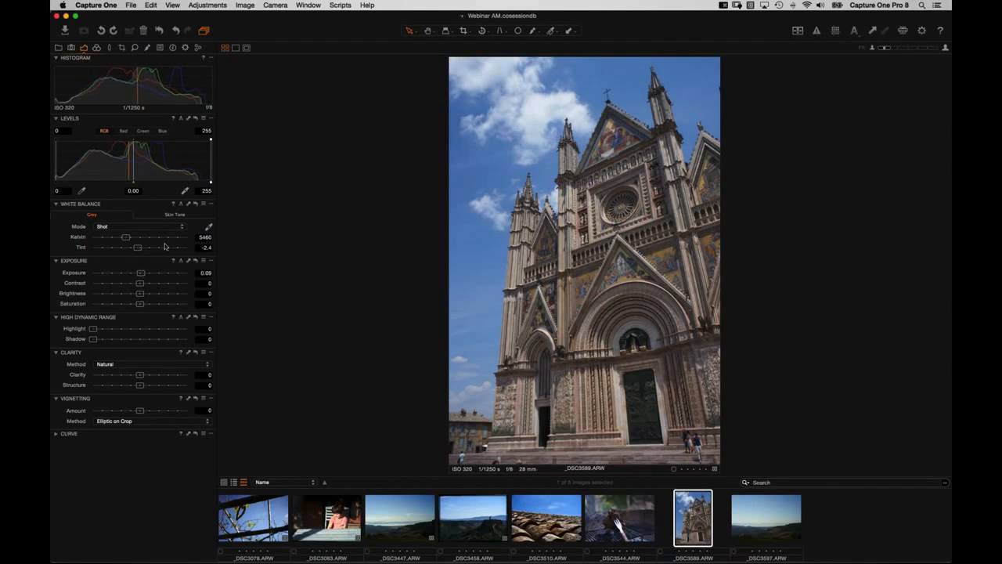
pyautogui.moveTo(210, 181); pyautogui.dragTo(200, 182)
pyautogui.moveTo(129, 183); pyautogui.dragTo(164, 184)
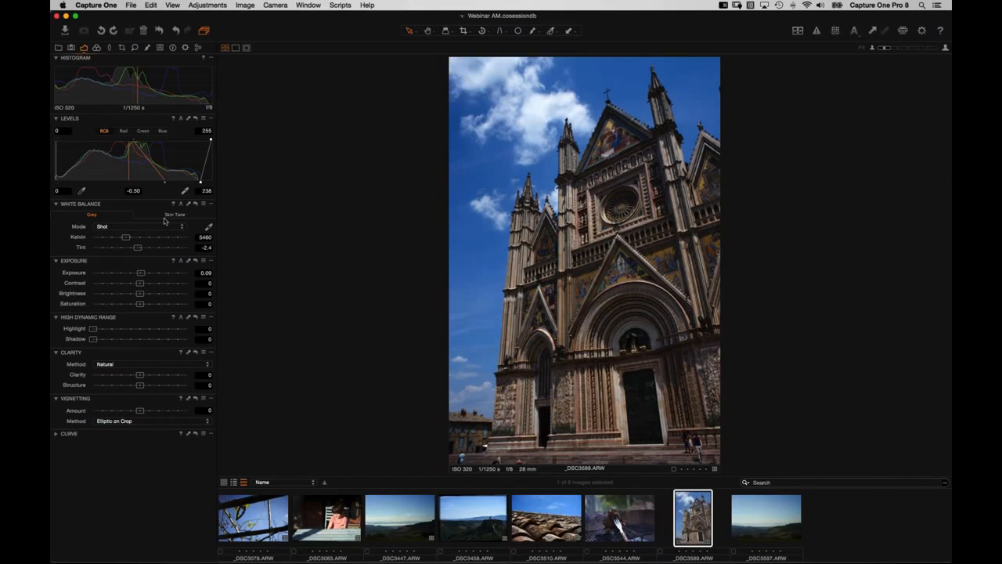
pyautogui.moveTo(146, 376); pyautogui.dragTo(158, 375)
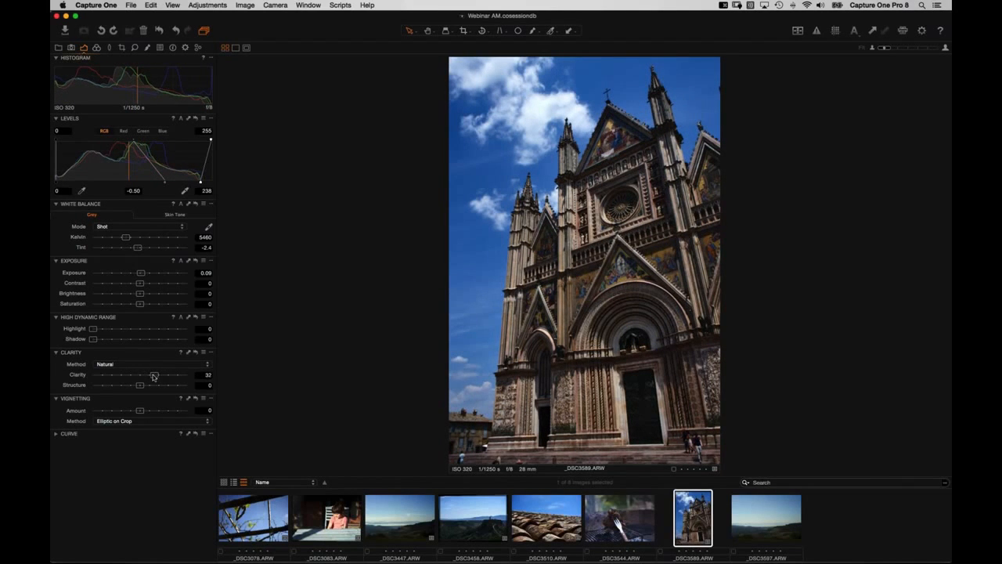
pyautogui.moveTo(136, 303); pyautogui.dragTo(134, 304)
# Step: Adjust the landscape photo _DSC3597.ARW: exposure -0.55, levels white point 216 and midtone -0.19, and high dynamic range shadow 28
pyautogui.click(769, 520)
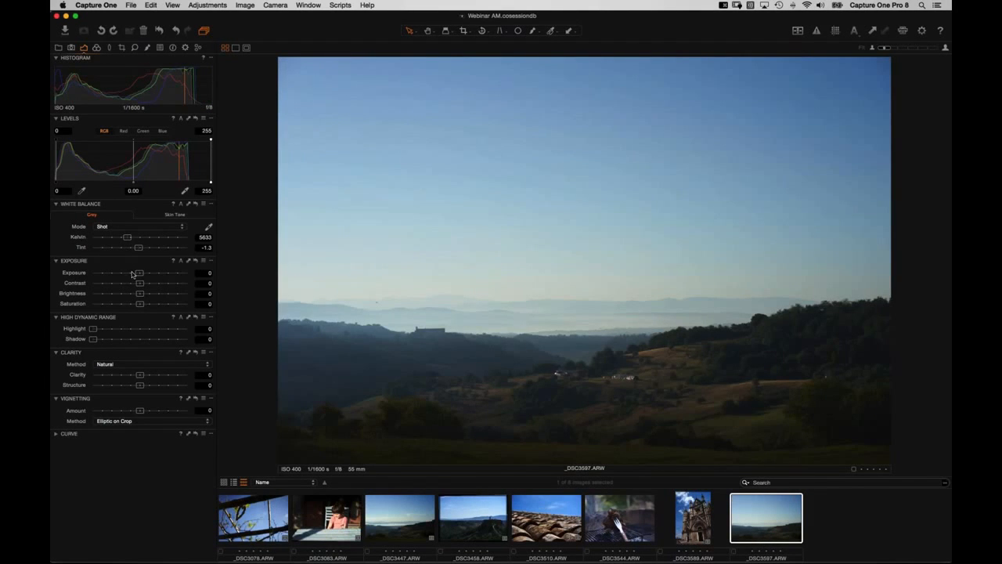
pyautogui.moveTo(138, 273); pyautogui.dragTo(132, 272)
pyautogui.moveTo(209, 182); pyautogui.dragTo(187, 183)
pyautogui.moveTo(121, 183); pyautogui.dragTo(133, 185)
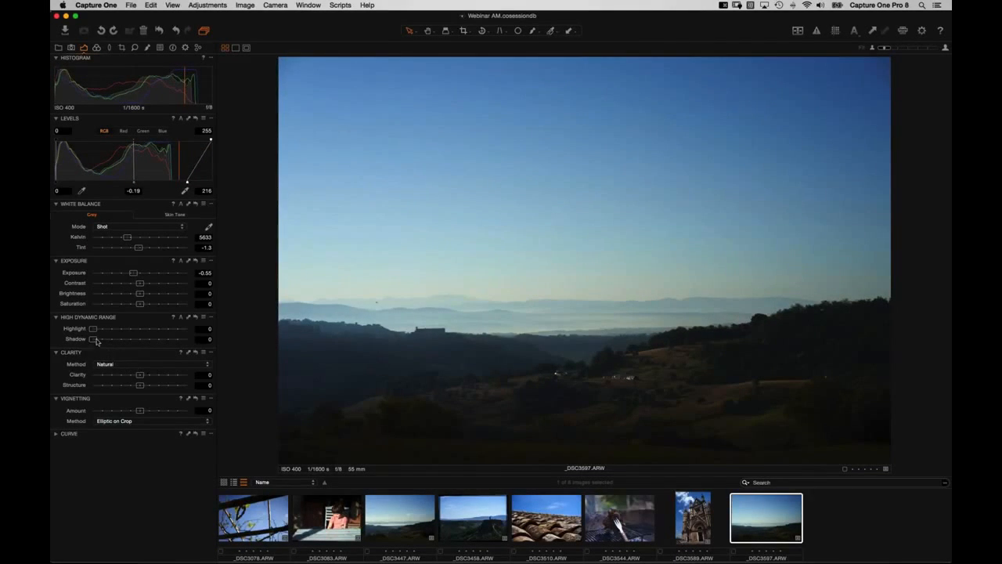
pyautogui.moveTo(128, 346); pyautogui.dragTo(125, 341)
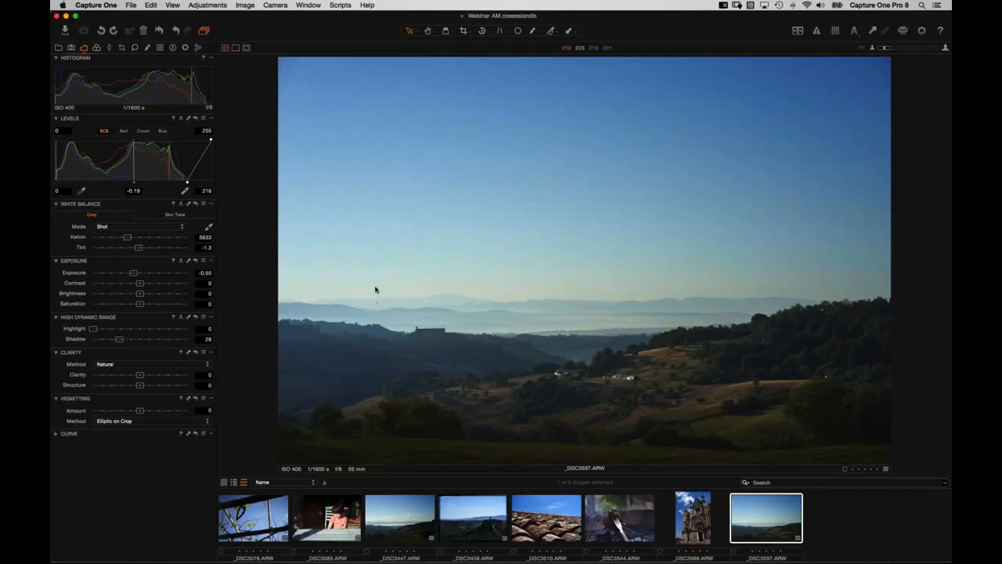
# Step: Switch to Finder and examine the session's Capture, Output and Selects folders and the CaptureOne subfolder in Selects, and return to Capture One
pyautogui.press('super+Tab')
pyautogui.press('super+Tab')
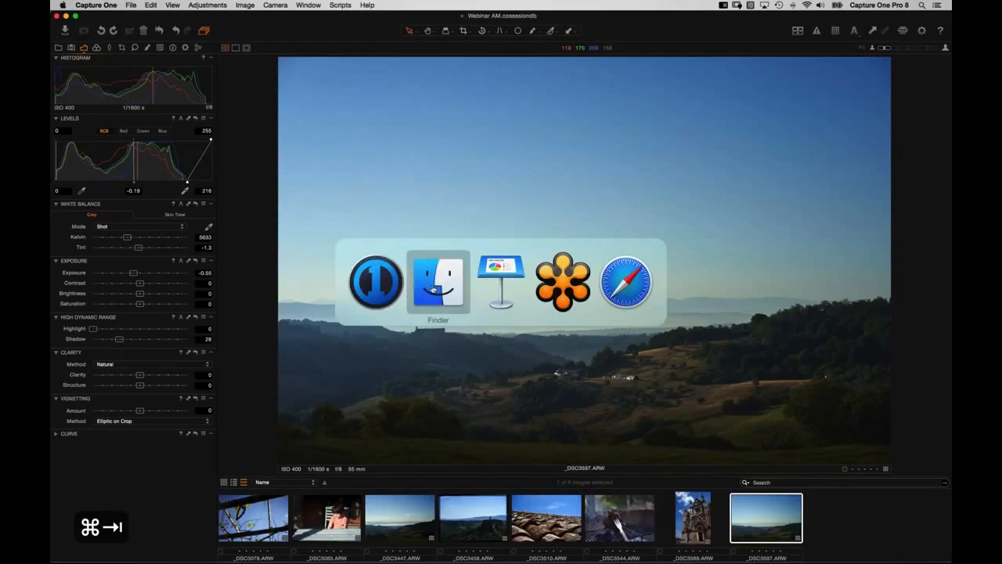
pyautogui.moveTo(351, 223); pyautogui.dragTo(465, 111)
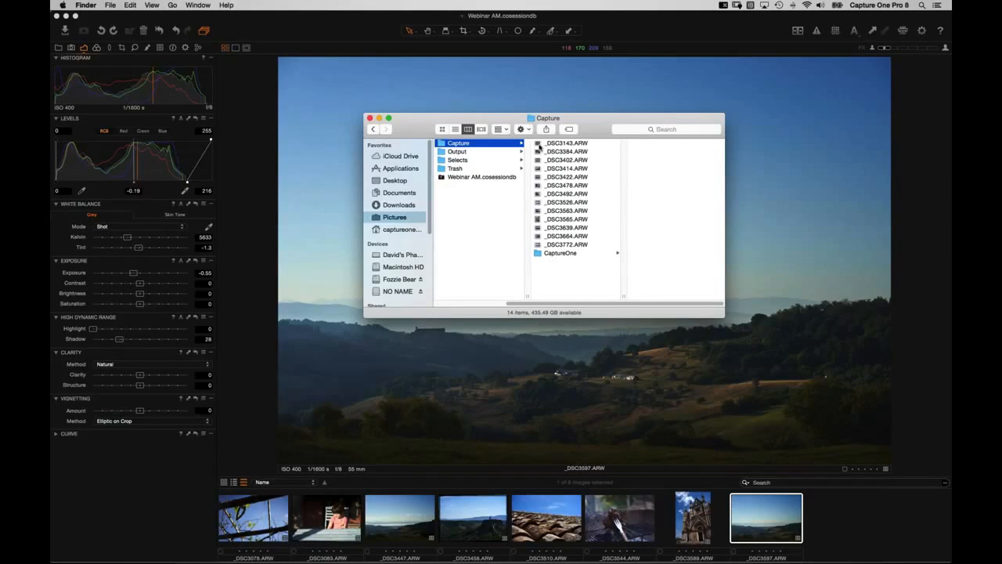
pyautogui.click(458, 152)
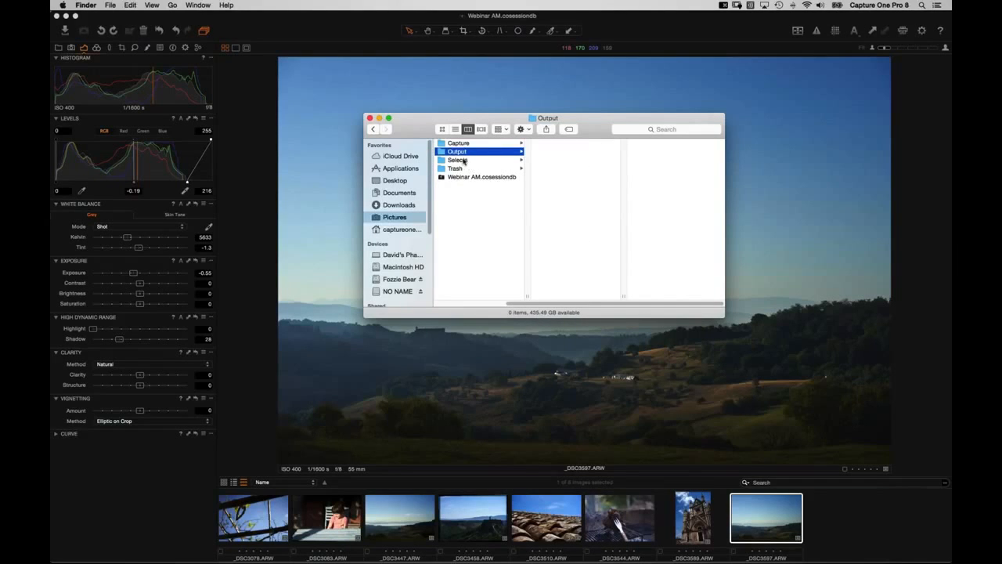
pyautogui.click(465, 161)
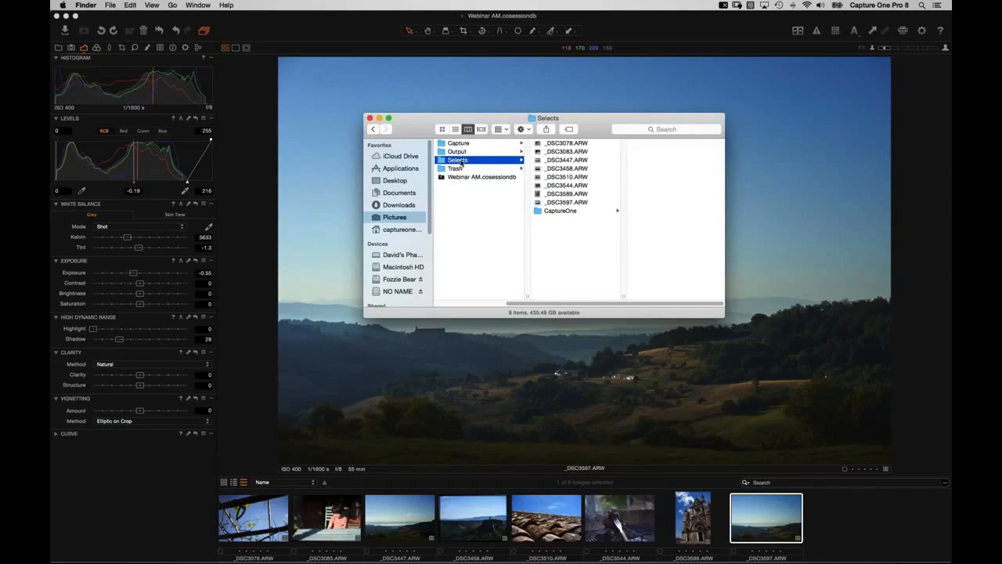
pyautogui.click(556, 212)
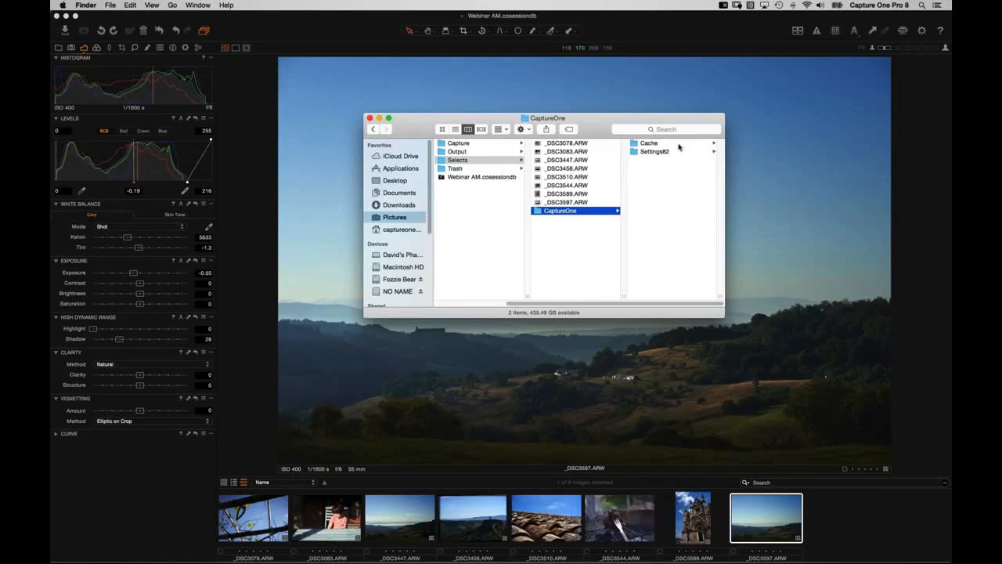
pyautogui.click(563, 237)
pyautogui.click(548, 215)
pyautogui.click(244, 117)
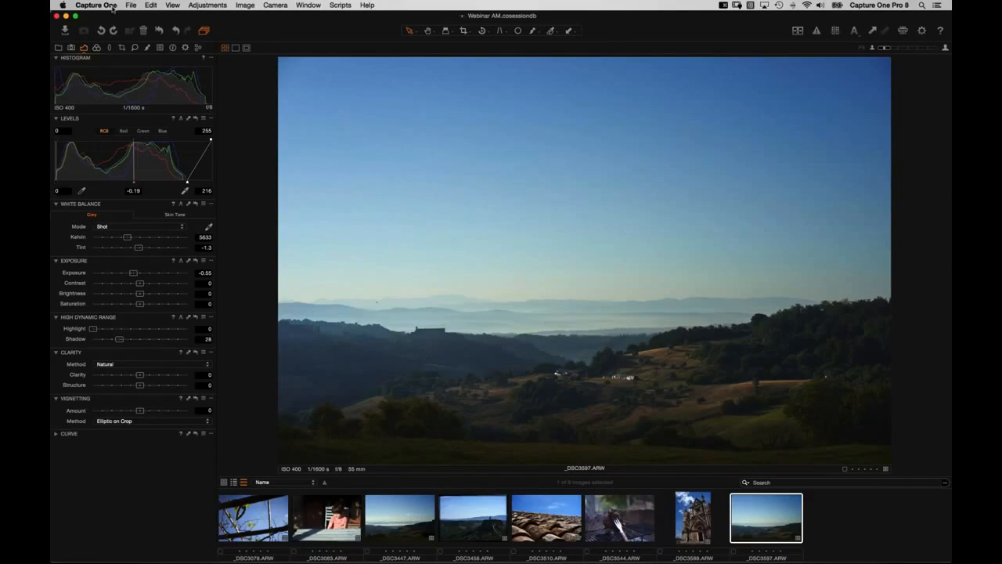
# Step: Check the preview image size and EIP packing options in the Image preferences, and close the preferences
pyautogui.click(112, 6)
pyautogui.click(114, 31)
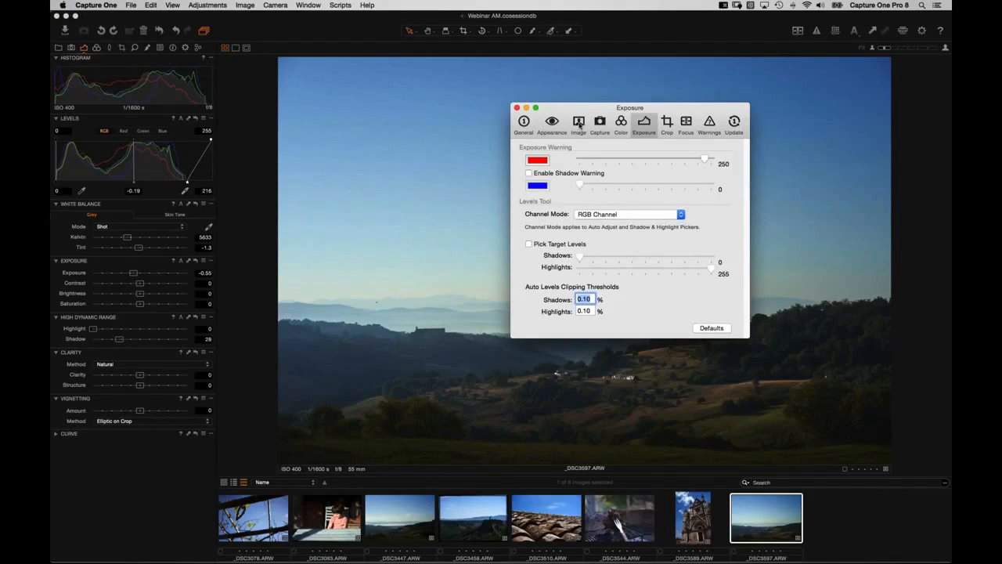
pyautogui.click(578, 123)
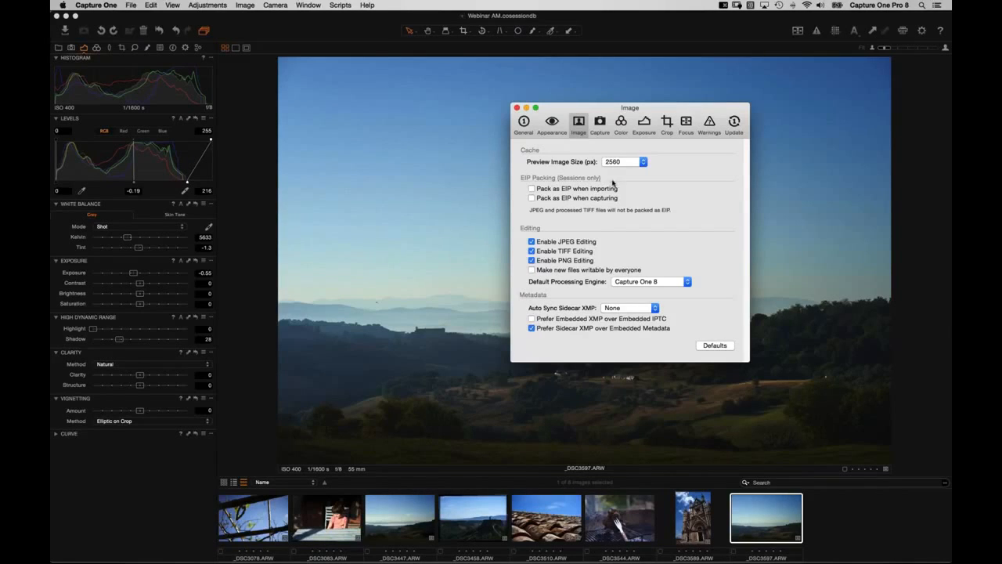
pyautogui.click(517, 108)
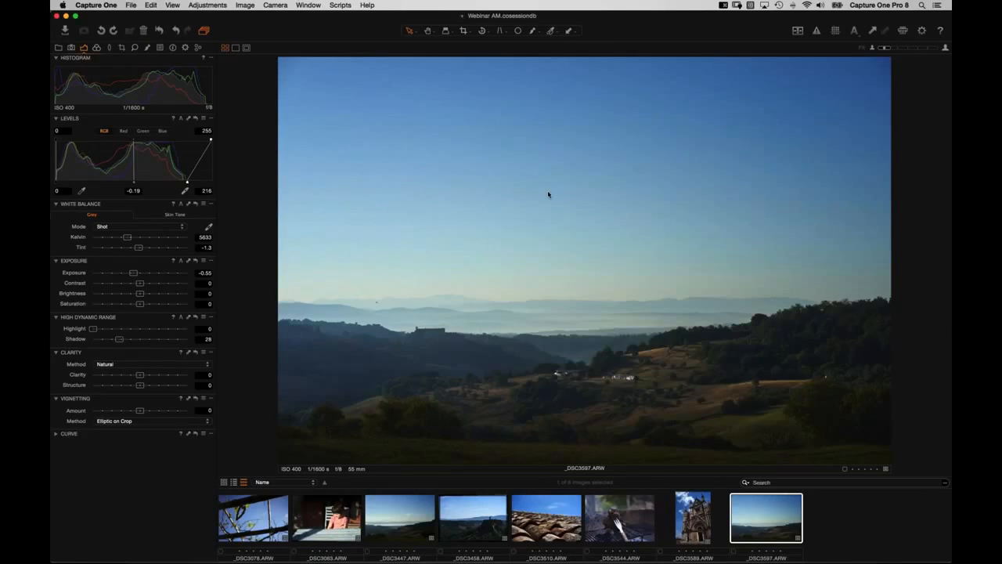
# Step: Look at the Selects subfolders in Finder again, return to Capture One, and show the session library
pyautogui.press('super+Tab')
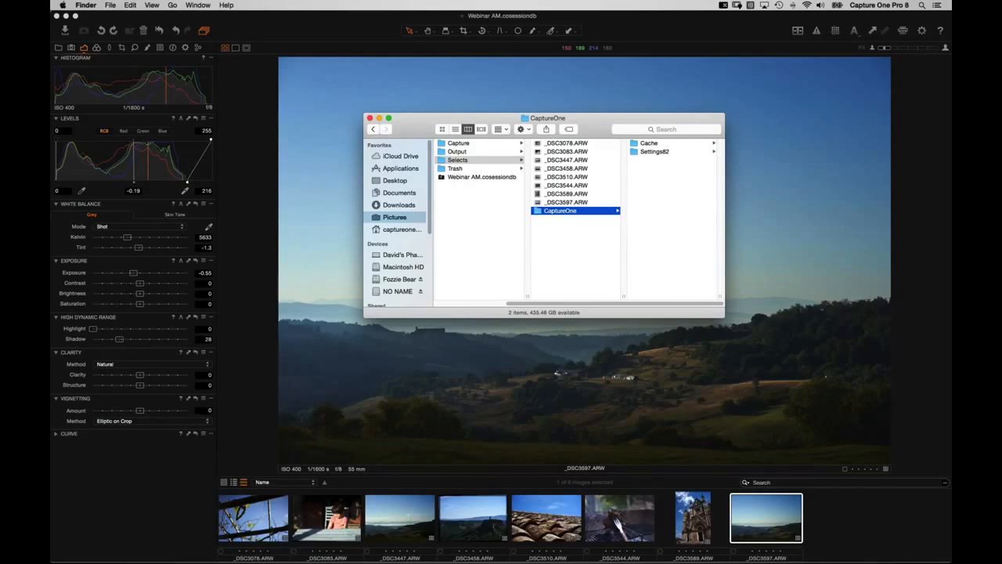
pyautogui.click(257, 157)
pyautogui.click(58, 48)
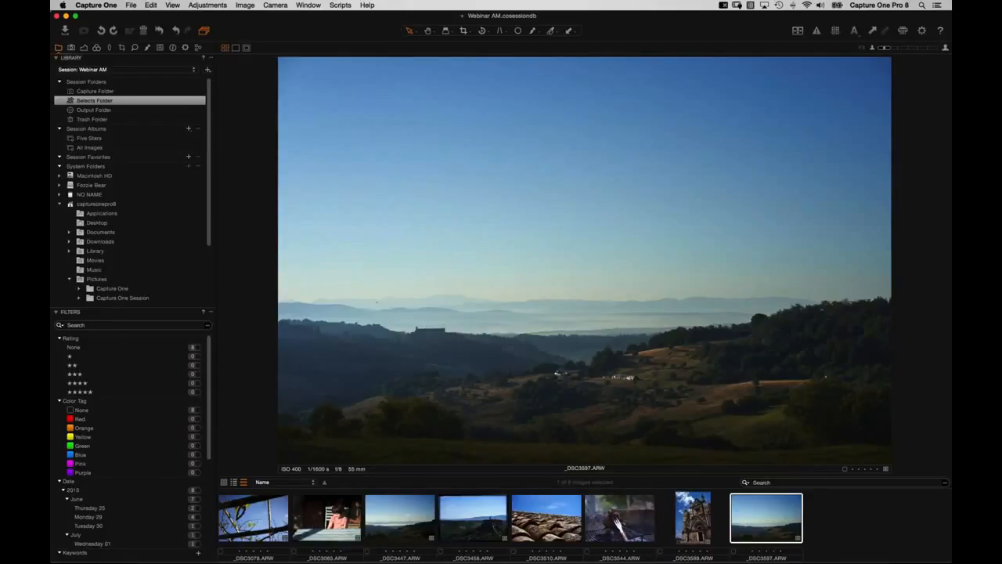
# Step: Show the metadata of landscape photo _DSC3597.ARW and enter the photographer's full name as the IPTC contact creator
pyautogui.click(173, 48)
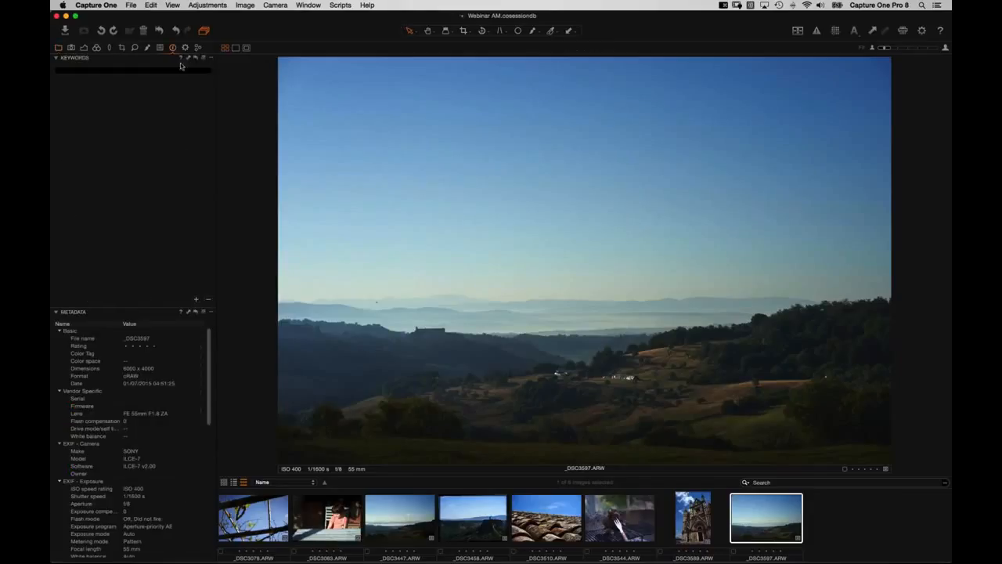
pyautogui.scroll(-10, 136, 350)
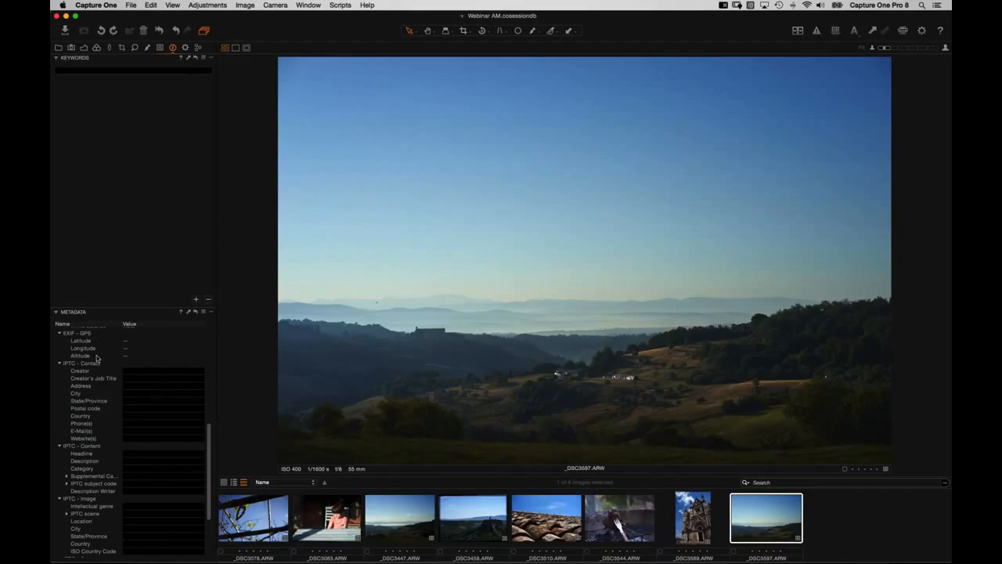
pyautogui.scroll(-3, 98, 483)
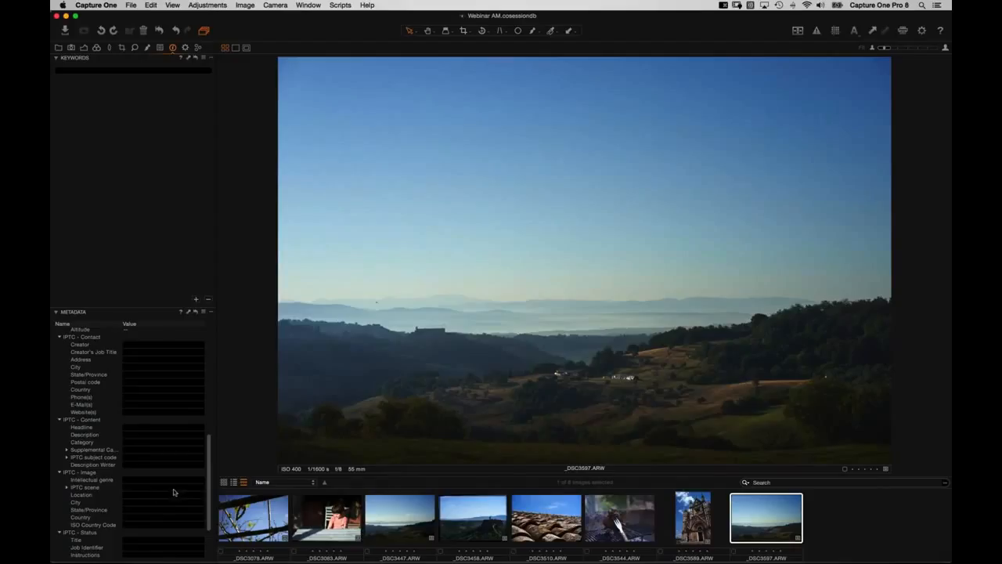
pyautogui.scroll(1, 92, 407)
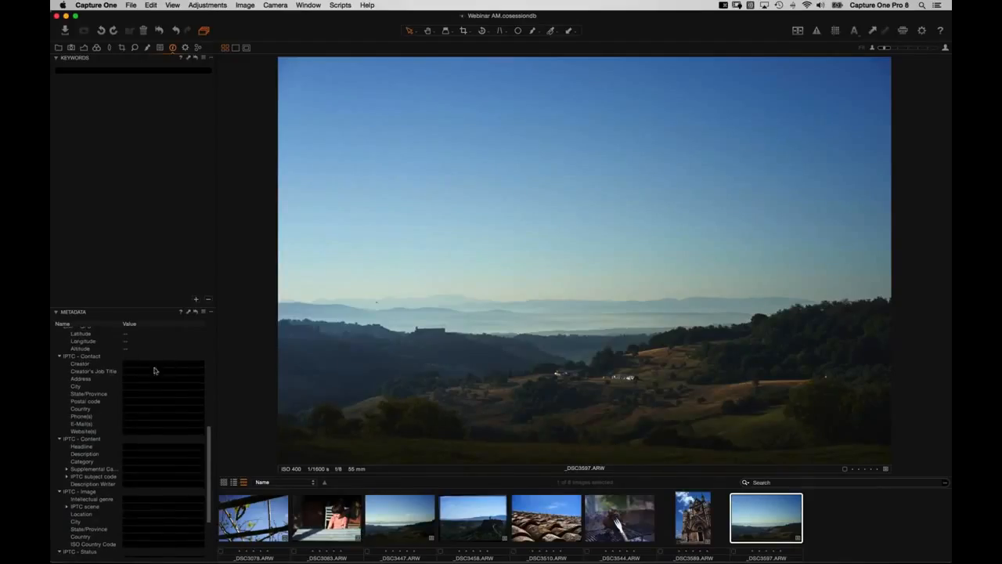
pyautogui.click(159, 364)
pyautogui.write('Jan D')
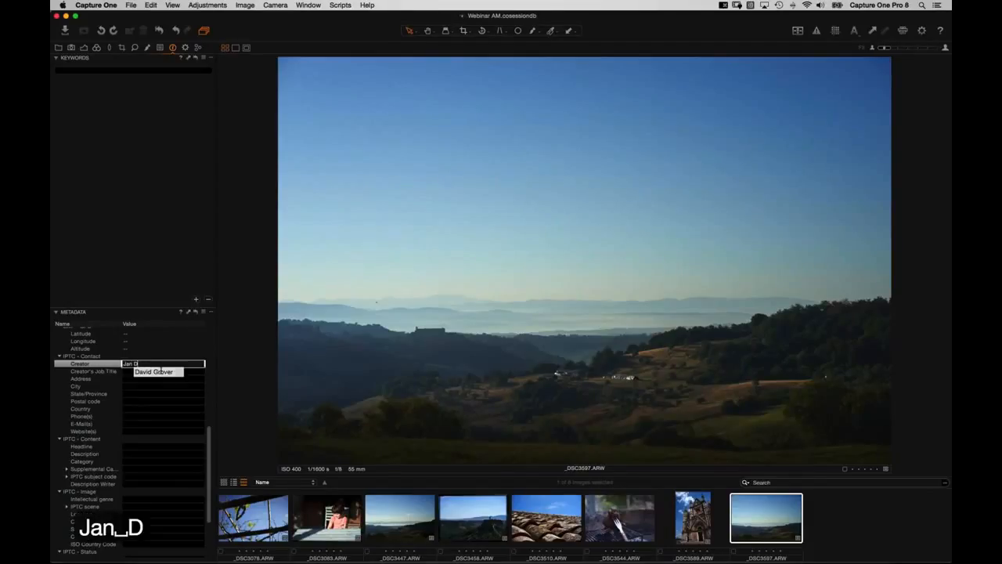
pyautogui.press('BackSpace')
pyautogui.write('Larsen')
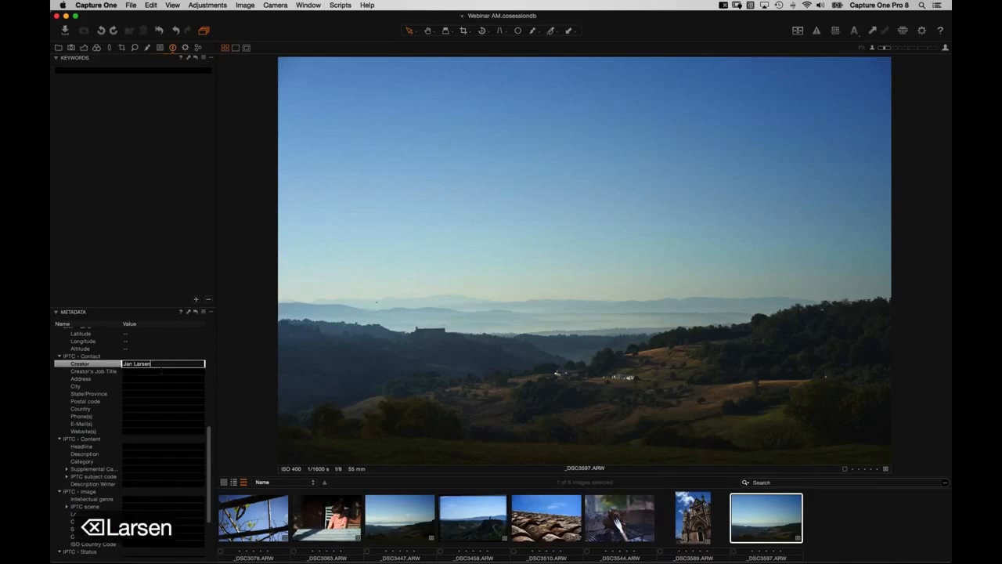
pyautogui.press('Tab')
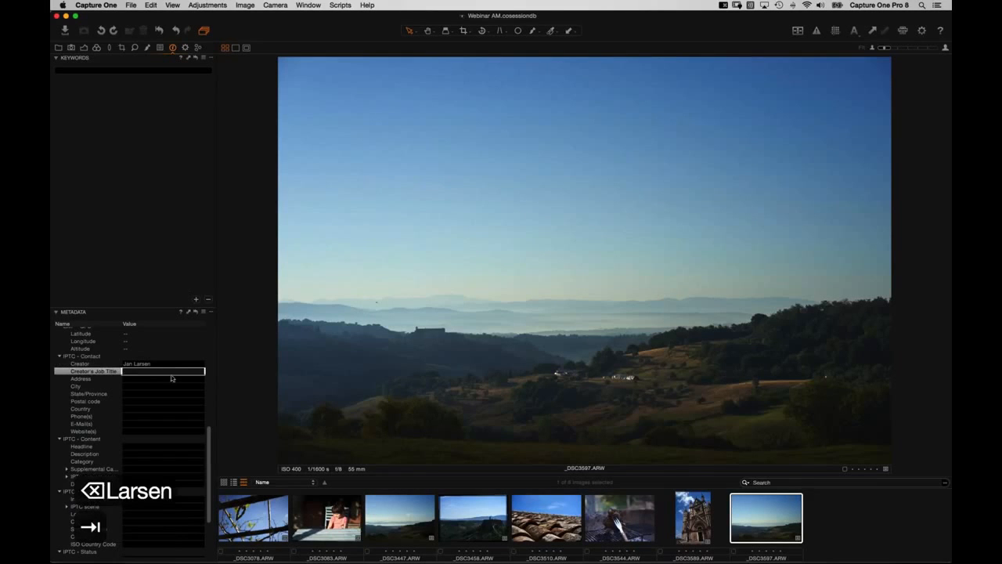
pyautogui.press('Tab')
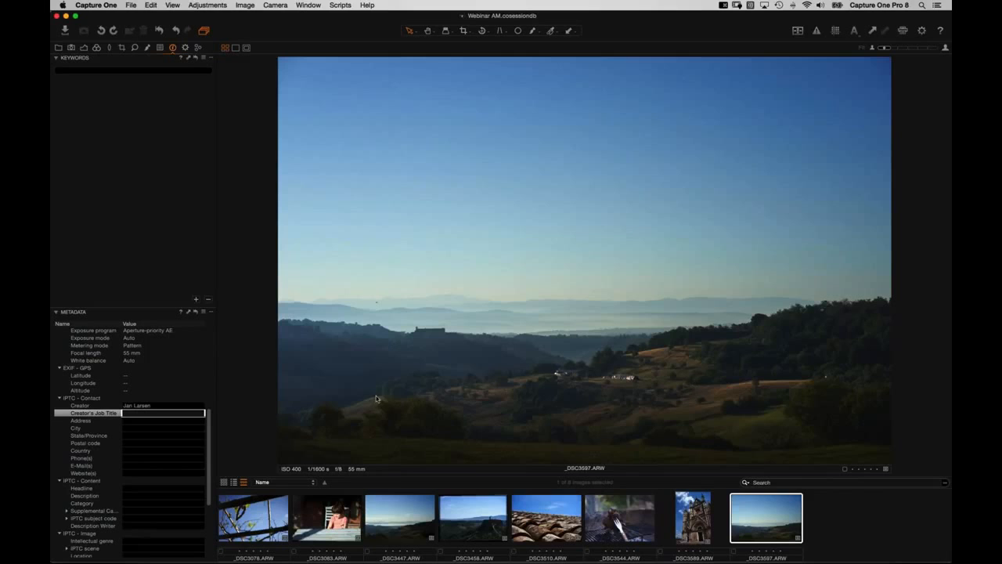
# Step: Return to the session library and look through the Selects photos from _DSC3078.ARW to _DSC3544.ARW
pyautogui.click(59, 48)
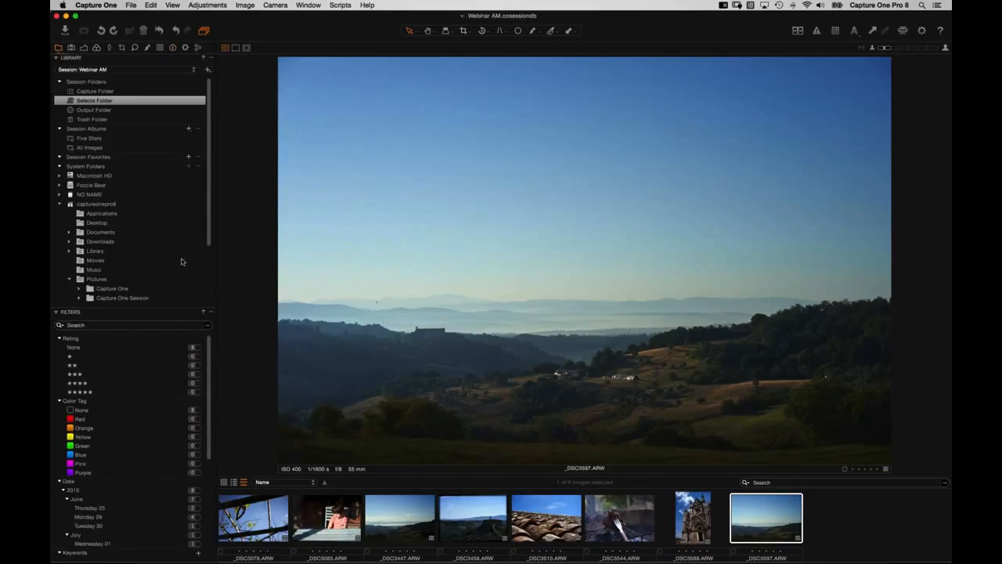
pyautogui.click(262, 514)
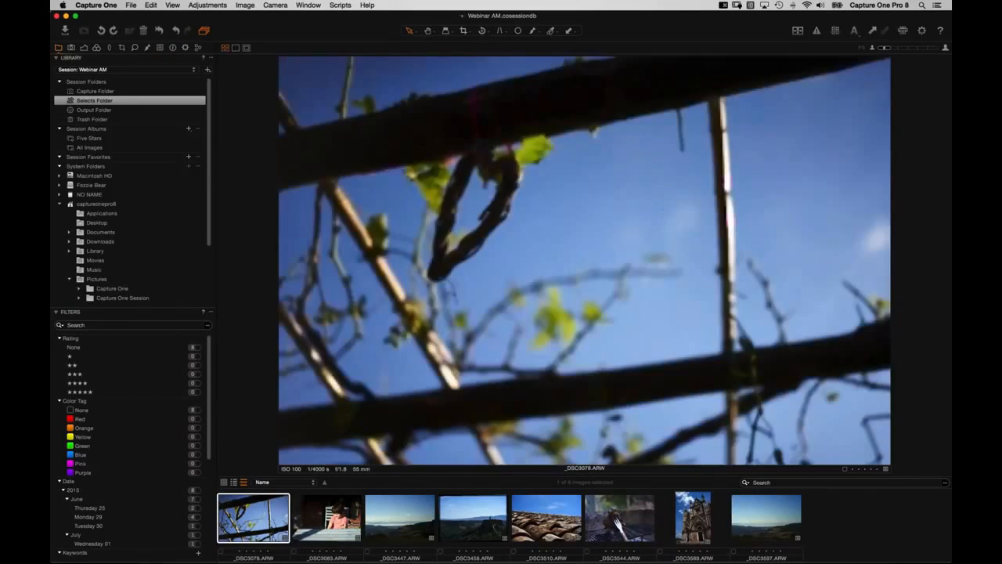
pyautogui.click(332, 515)
pyautogui.click(401, 516)
pyautogui.click(474, 515)
pyautogui.press('Right')
pyautogui.press('Right')
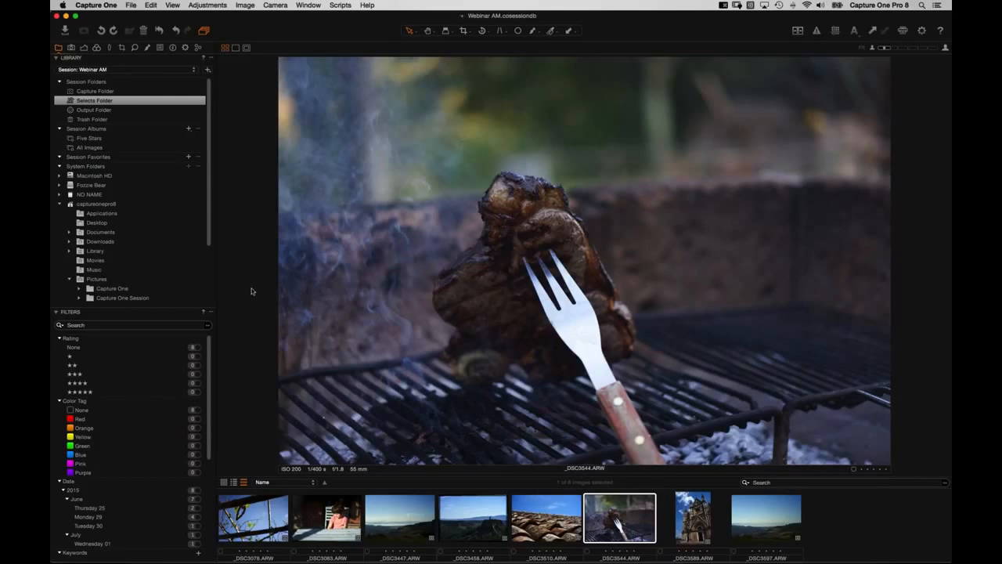
# Step: Show the process recipes, disable Jpeg 2048 Wide and TIFF 8 Bit Full Size, and look at the TIFF and PSD recipes
pyautogui.click(185, 47)
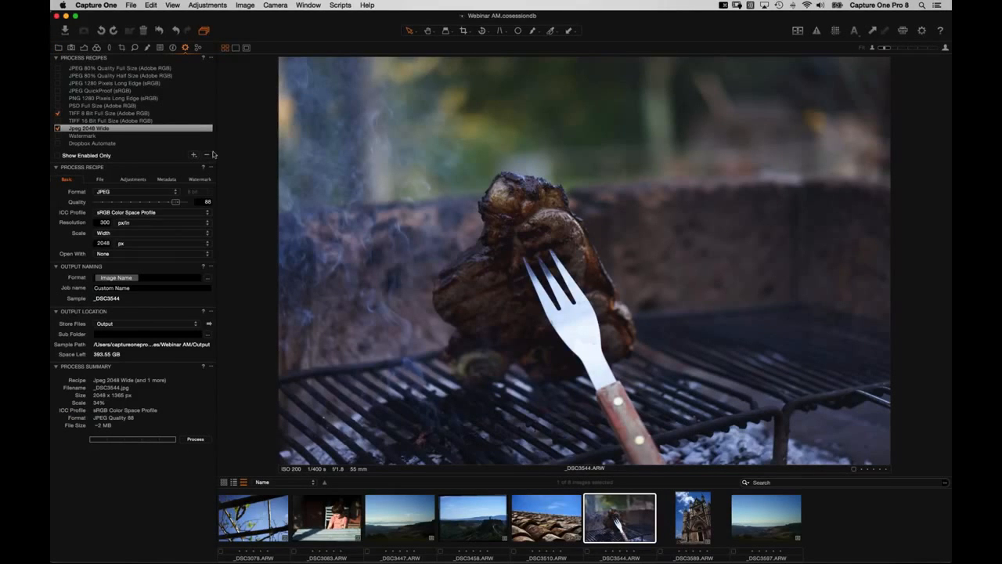
pyautogui.click(57, 129)
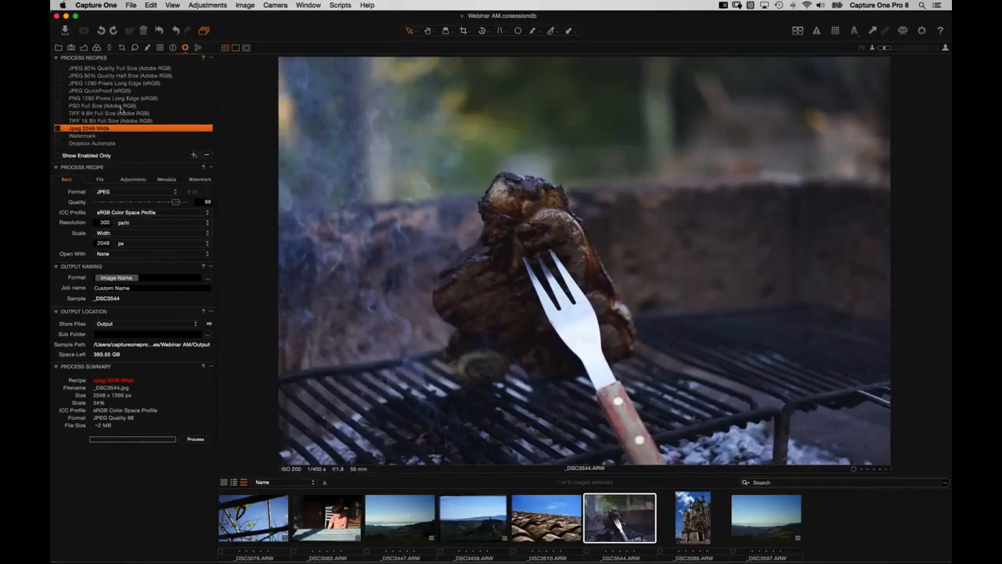
pyautogui.click(95, 120)
pyautogui.click(95, 113)
pyautogui.click(95, 105)
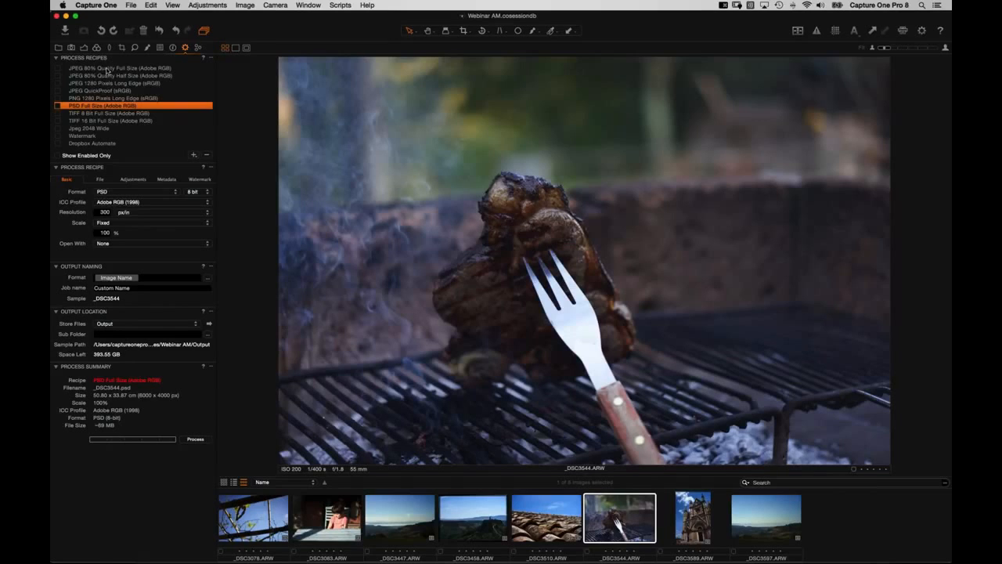
# Step: Delete the Dropbox Automate, Watermark and Jpeg 2048 Wide process recipes
pyautogui.click(136, 144)
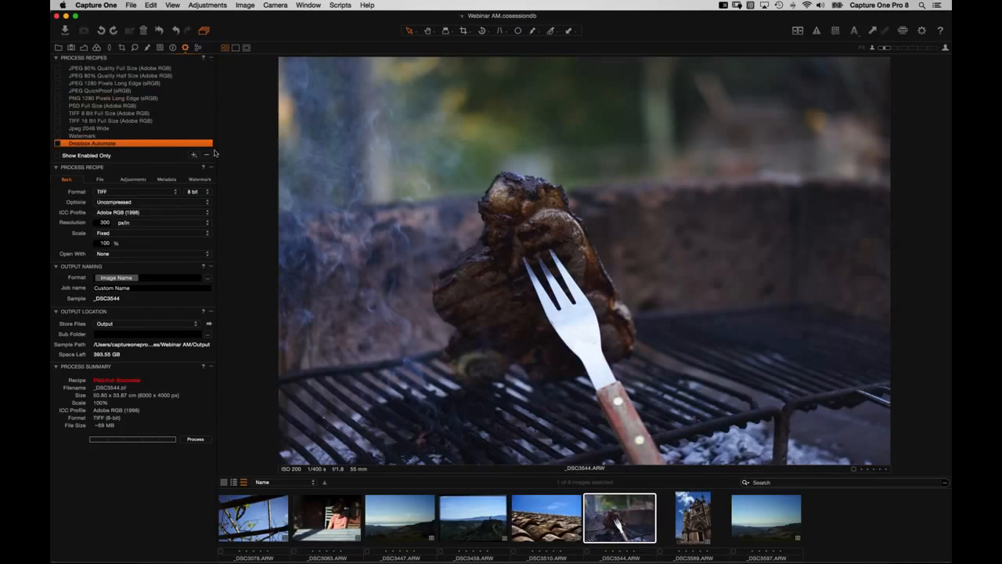
pyautogui.click(124, 137)
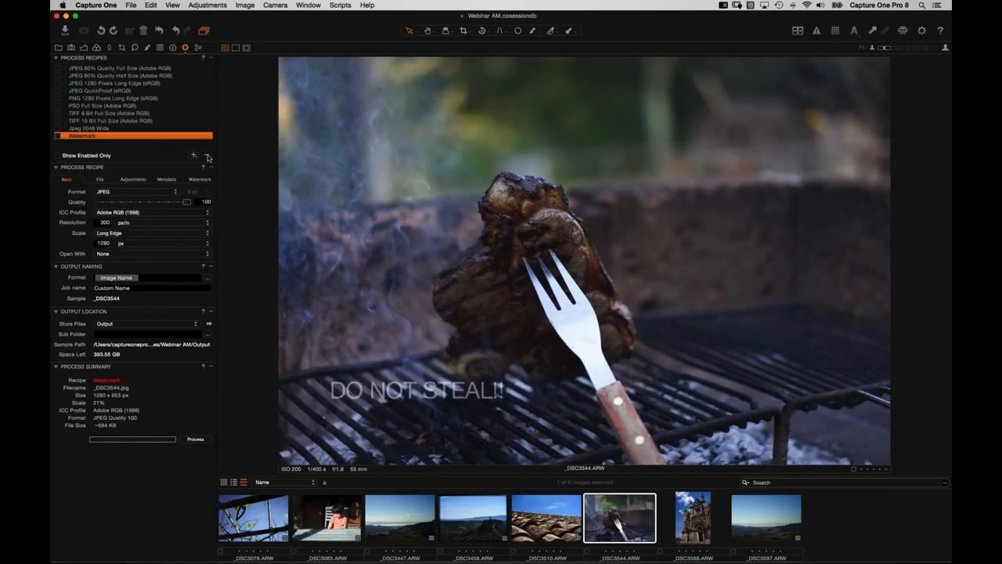
pyautogui.click(121, 69)
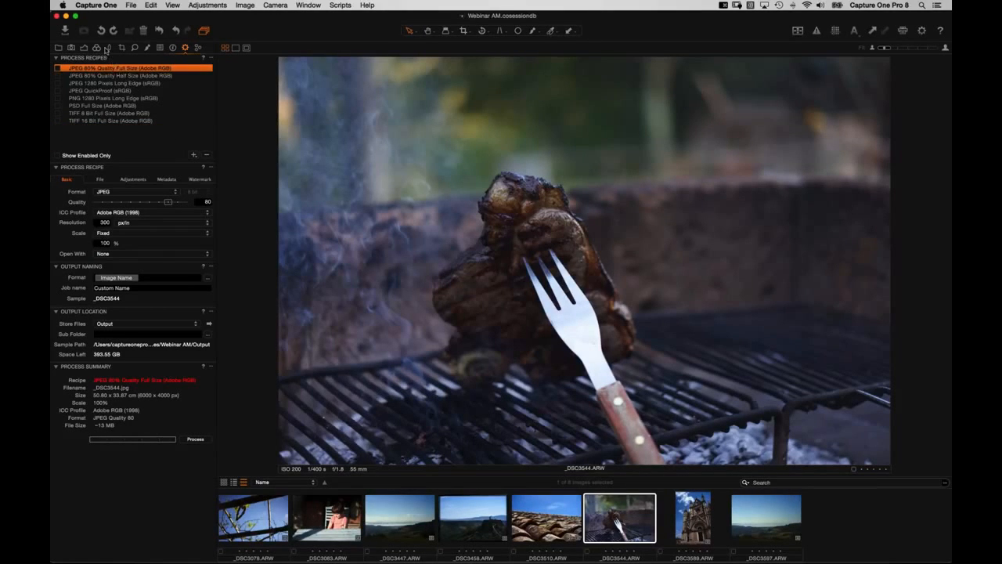
# Step: Try the TIFF 8 Bit and JPEG 80% Quality recipes together, and leave only JPEG 80% Quality Full Size (Adobe RGB) enabled
pyautogui.click(101, 114)
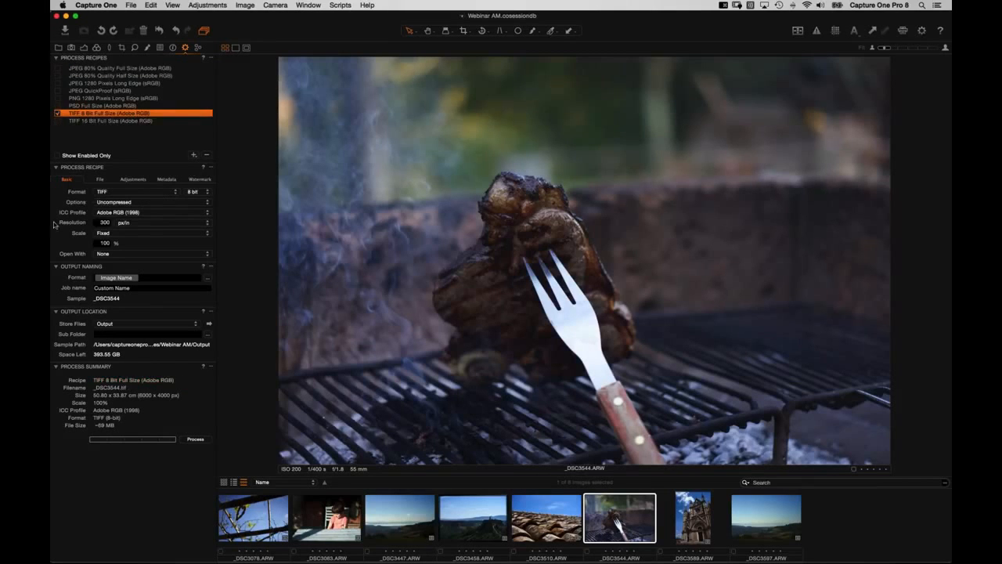
pyautogui.click(108, 69)
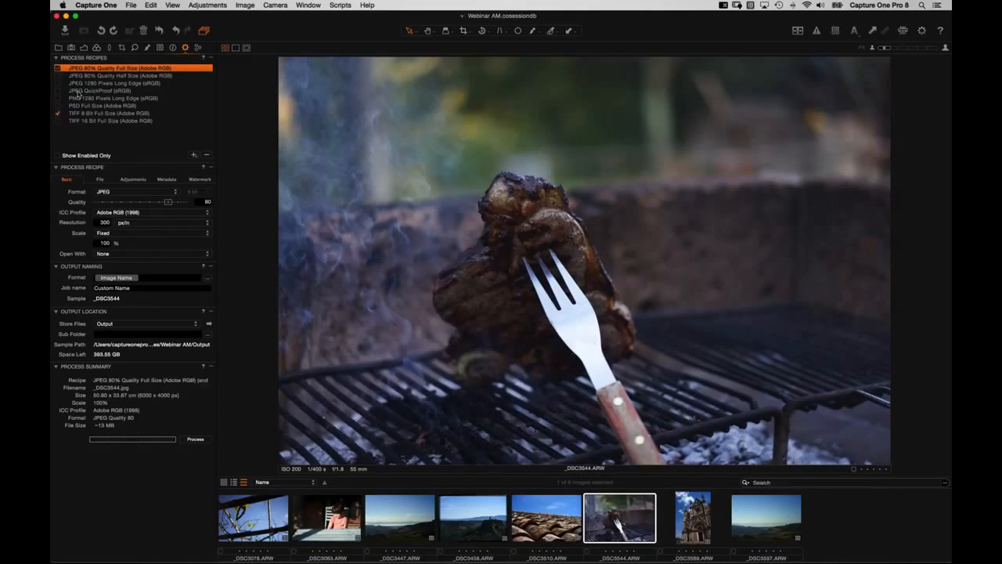
pyautogui.click(105, 113)
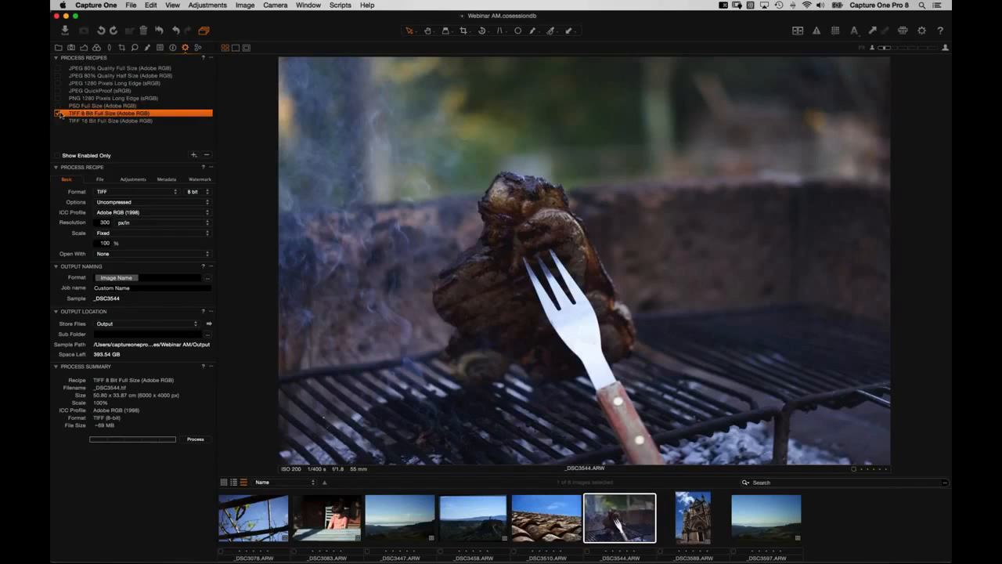
pyautogui.click(96, 69)
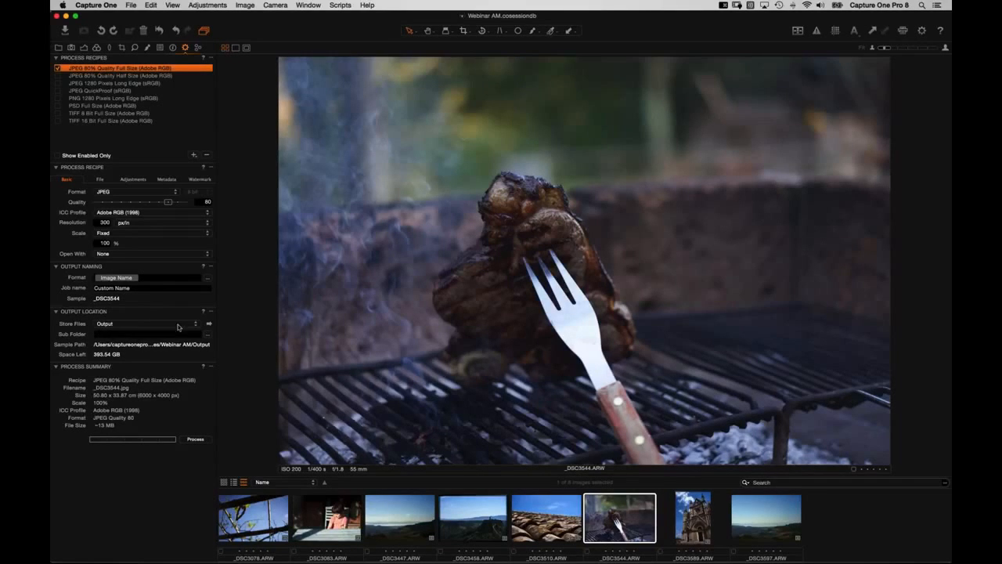
# Step: Check the Output folder in Finder, return to Capture One, and process all Selects photos with the enabled JPEG recipe
pyautogui.click(209, 324)
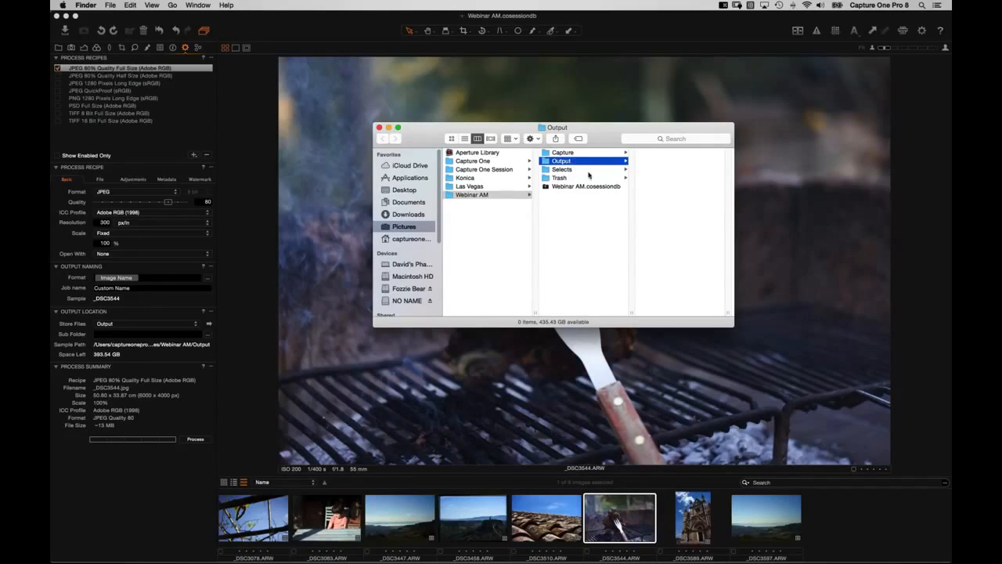
pyautogui.click(212, 378)
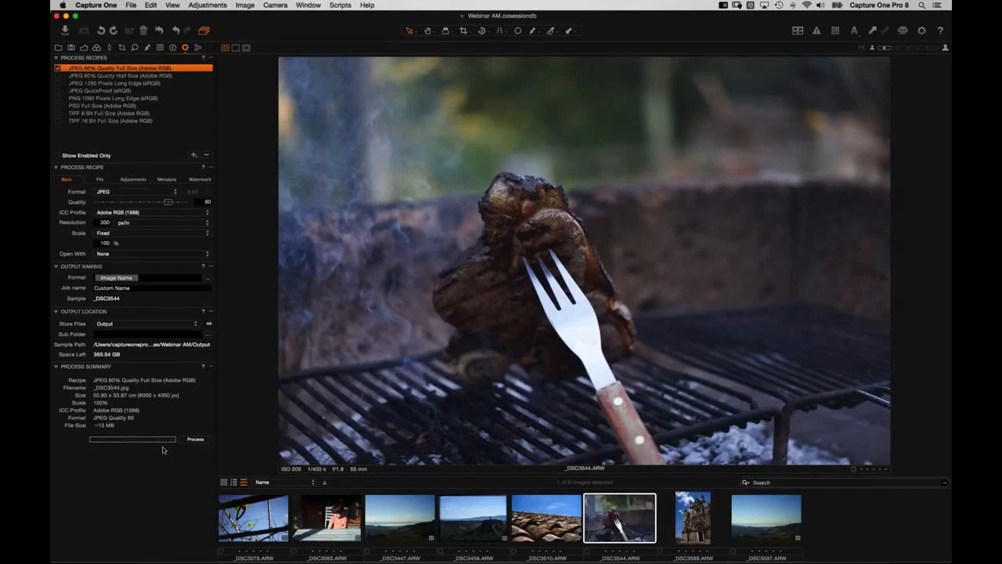
pyautogui.click(630, 522)
pyautogui.press('super+a')
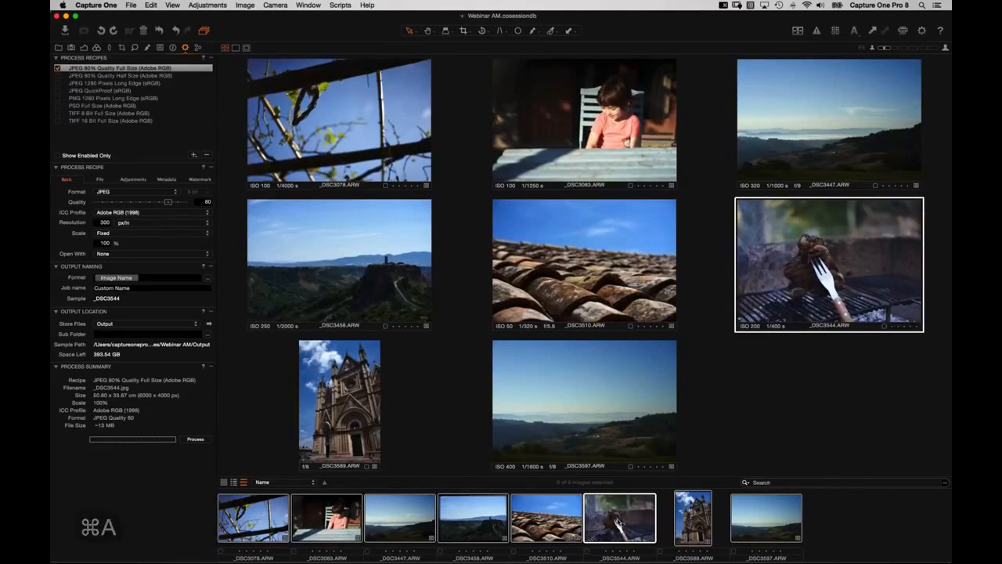
pyautogui.click(194, 439)
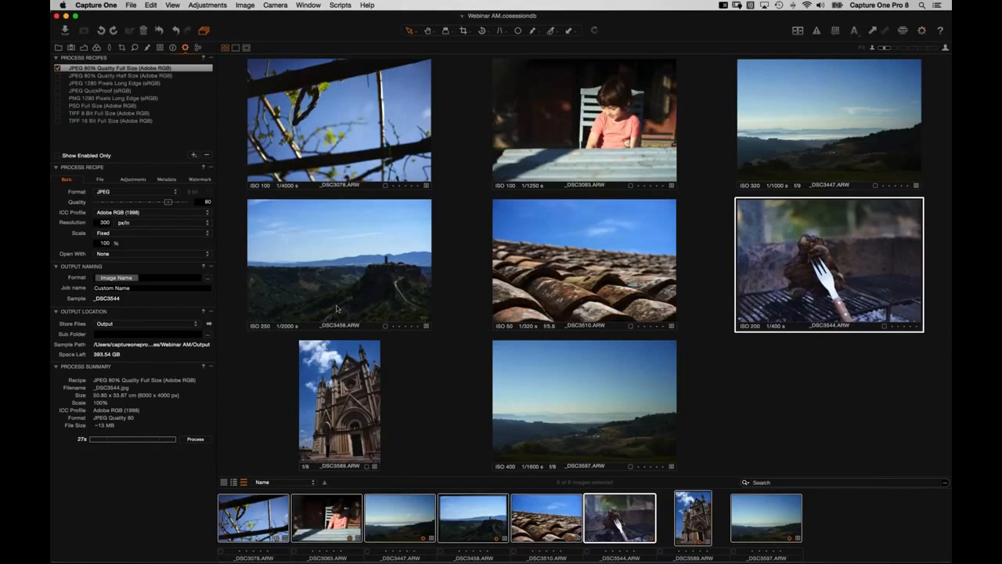
# Step: Switch to Finder and examine the contents of the session's Output, Capture, Selects and Trash folders
pyautogui.press('super+Tab')
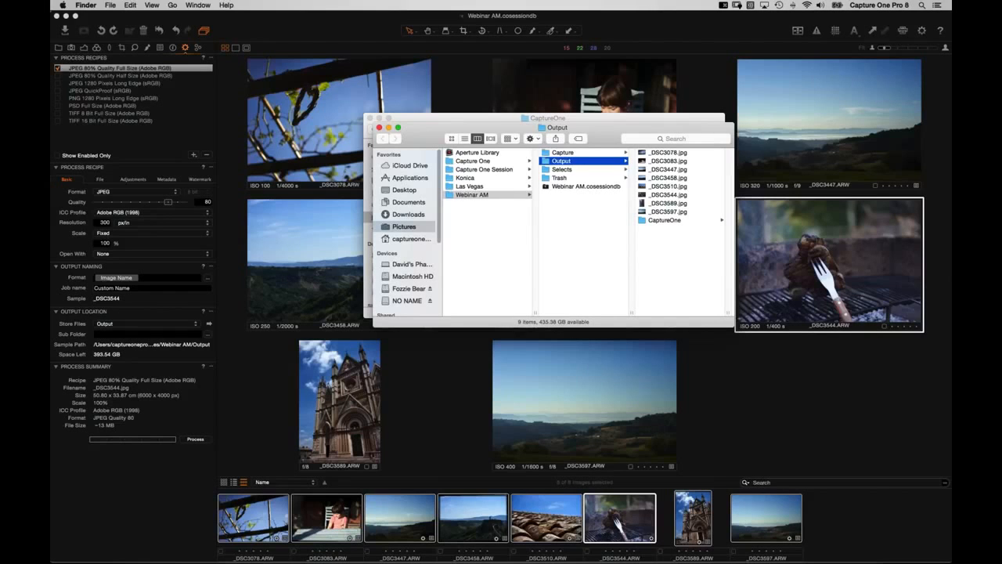
pyautogui.press('super+n')
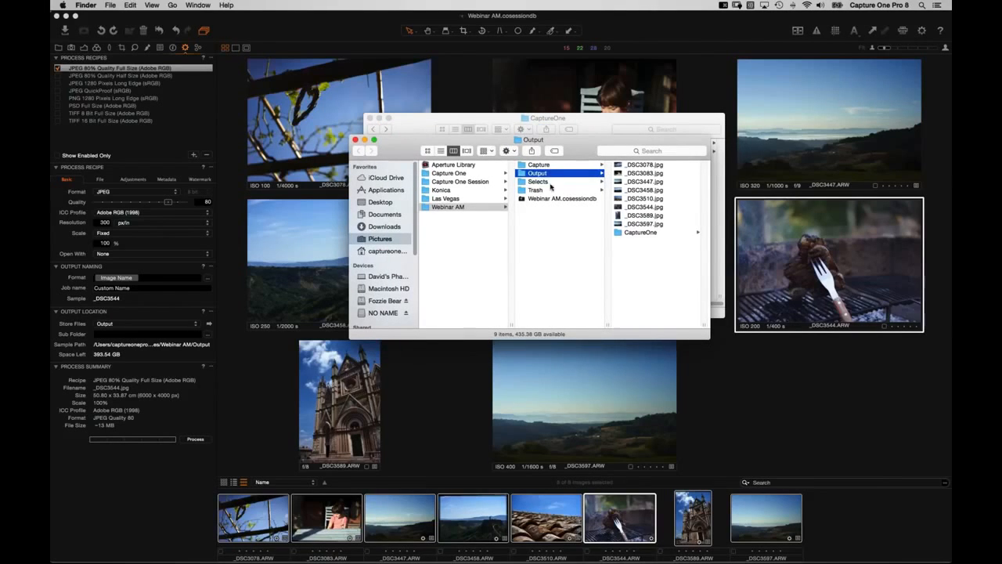
pyautogui.click(553, 165)
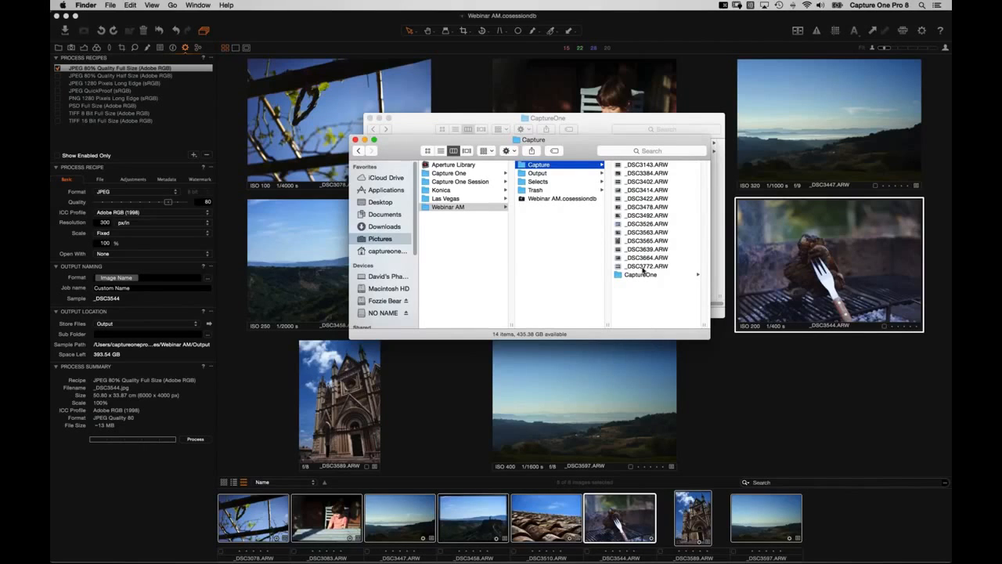
pyautogui.click(540, 181)
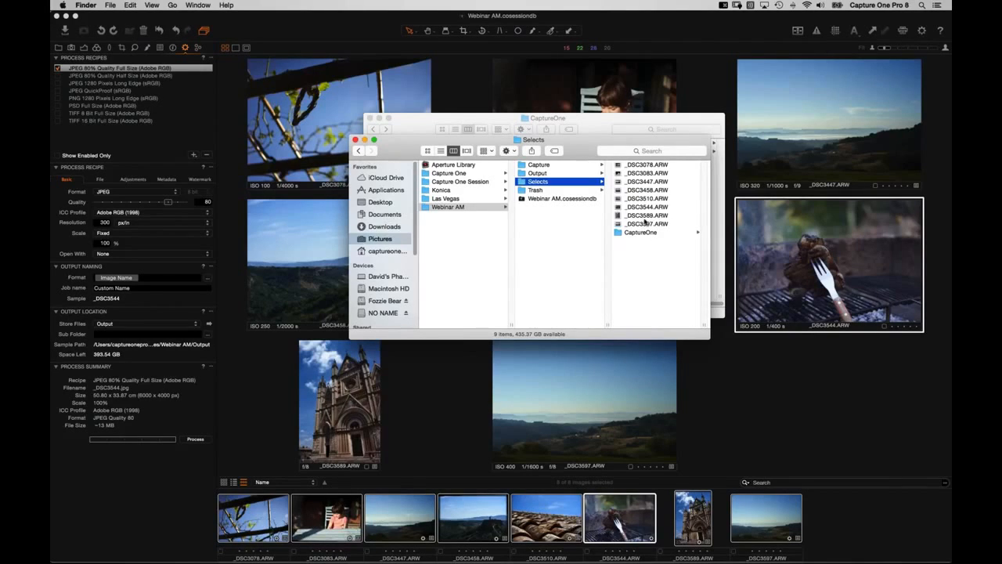
pyautogui.click(556, 190)
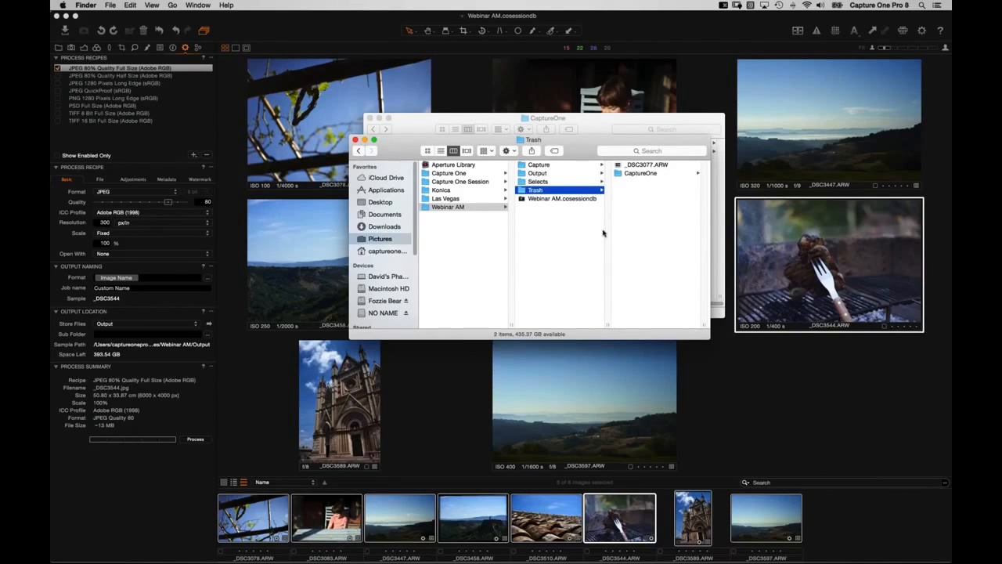
# Step: Preview the processed JPEGs in the session's Output folder one after another at large size
pyautogui.click(548, 173)
pyautogui.click(639, 165)
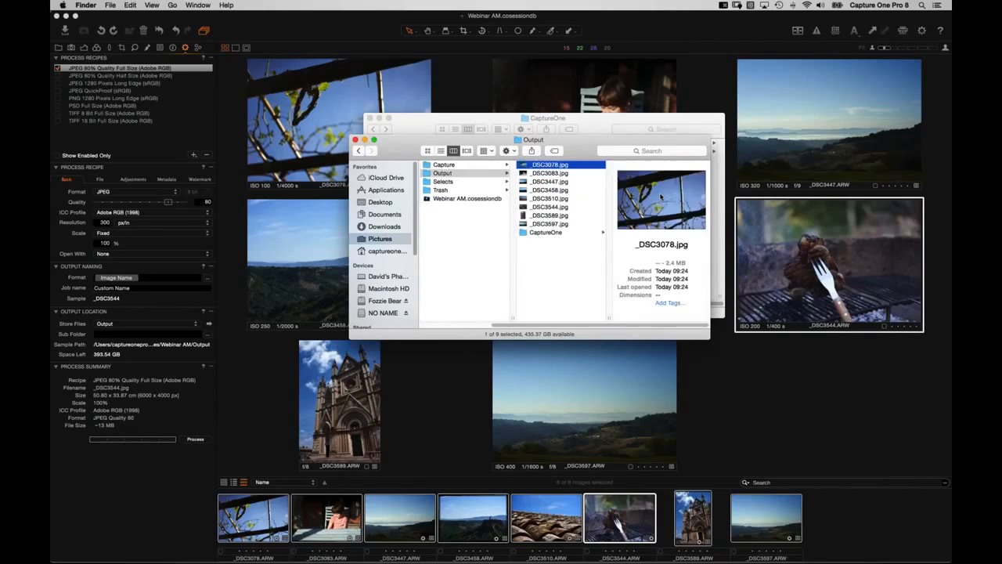
pyautogui.press('Down')
pyautogui.press('Down')
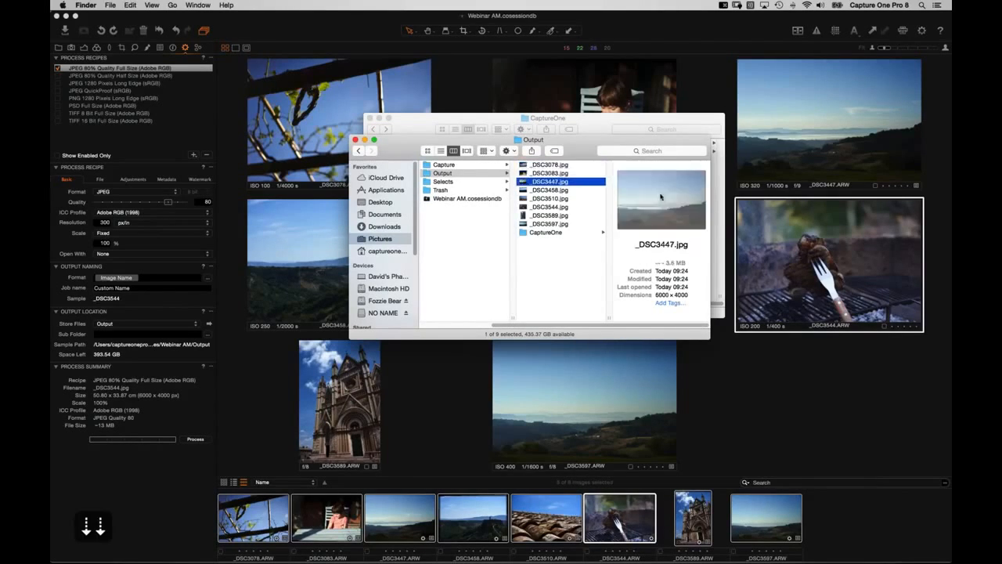
pyautogui.press('space')
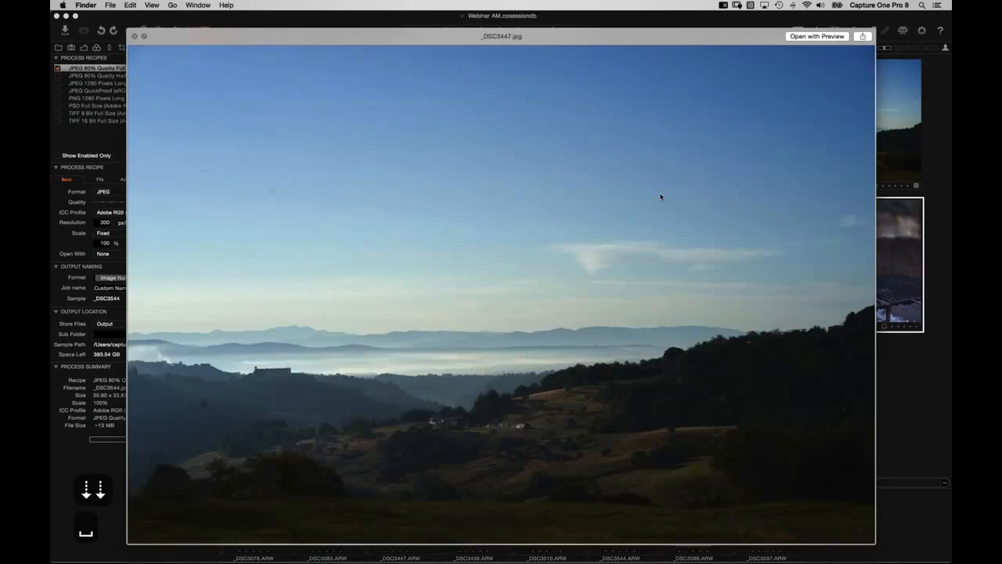
pyautogui.press('Down')
pyautogui.press('Down')
pyautogui.press('Down')
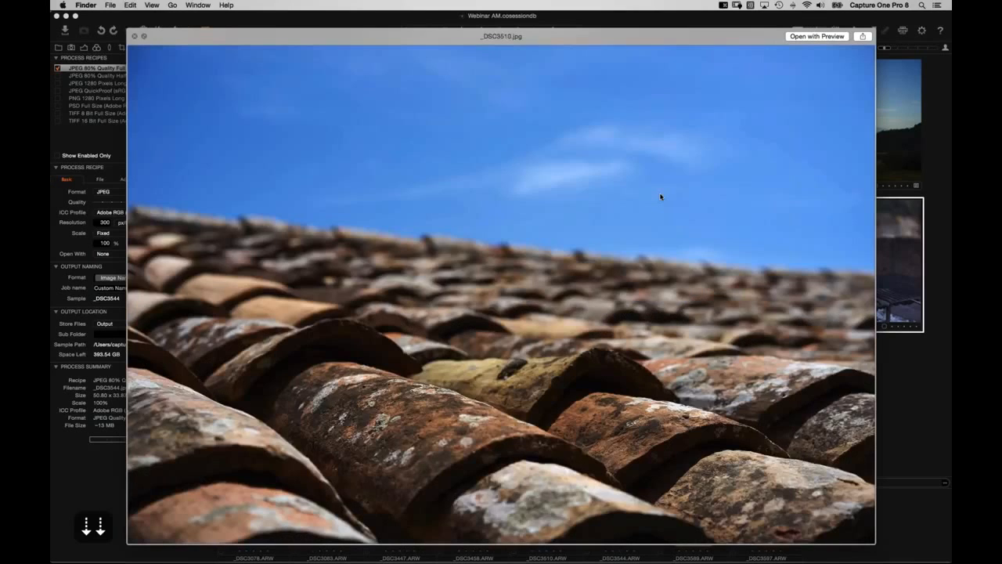
pyautogui.press('Up')
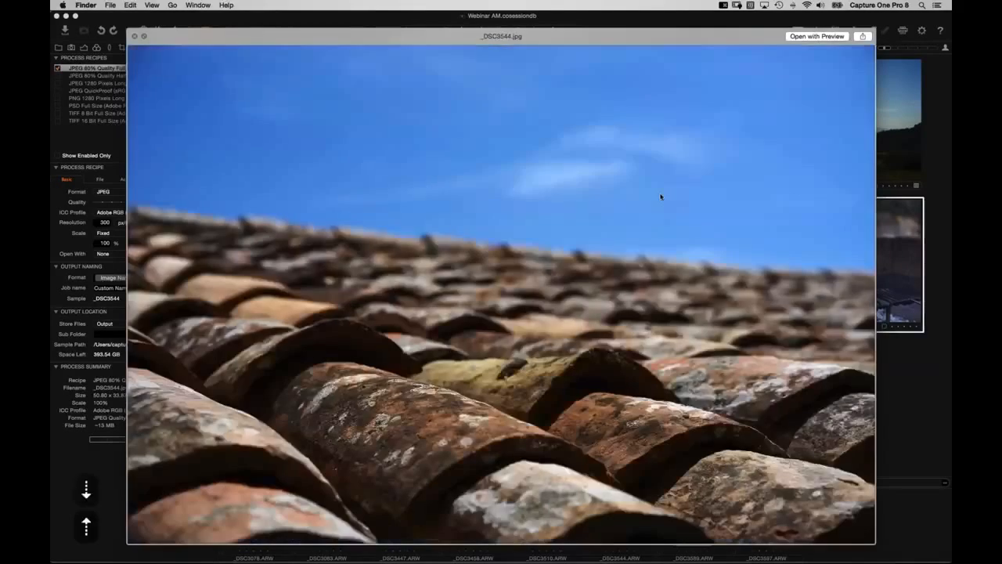
pyautogui.press('Down')
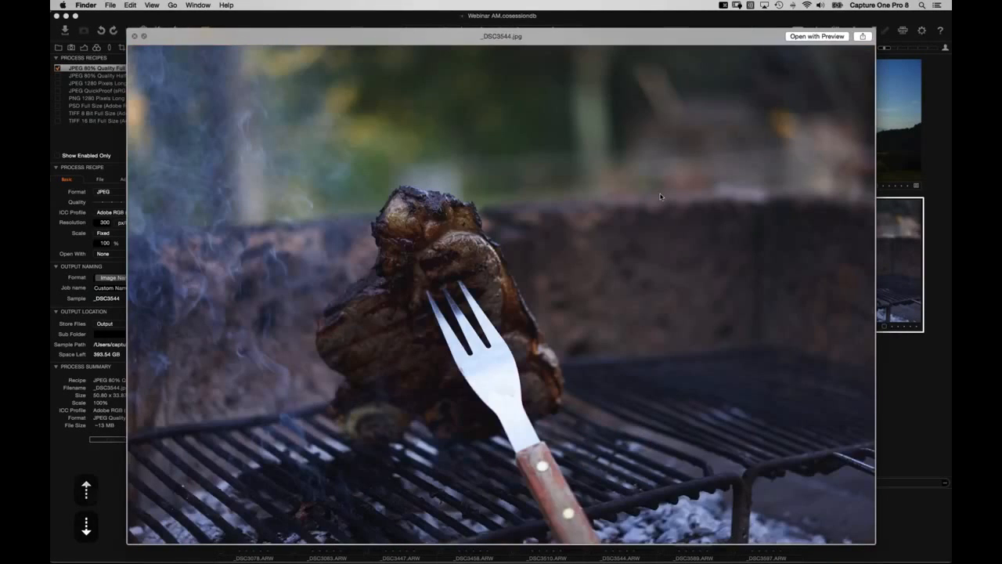
pyautogui.press('Up')
pyautogui.press('Up')
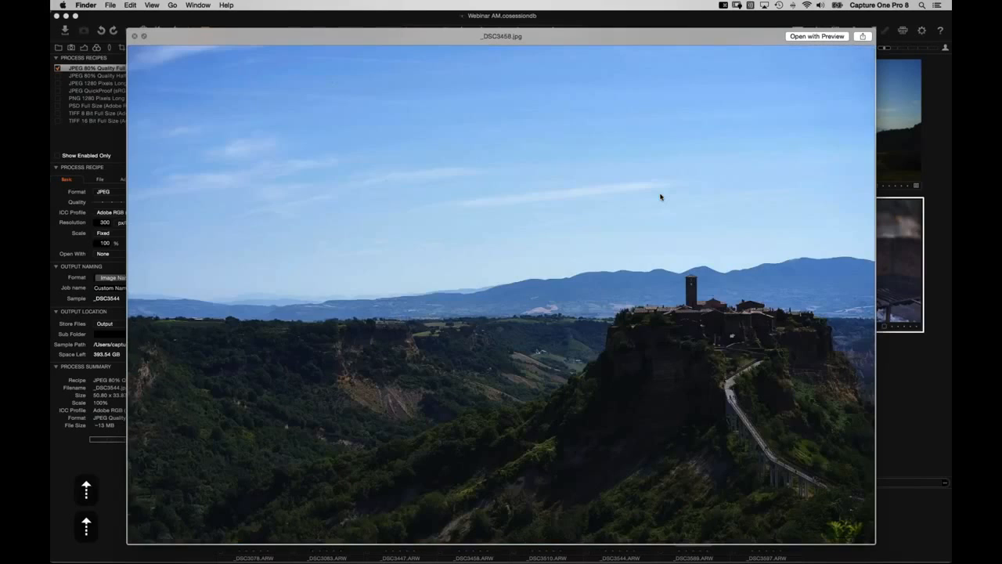
pyautogui.press('space')
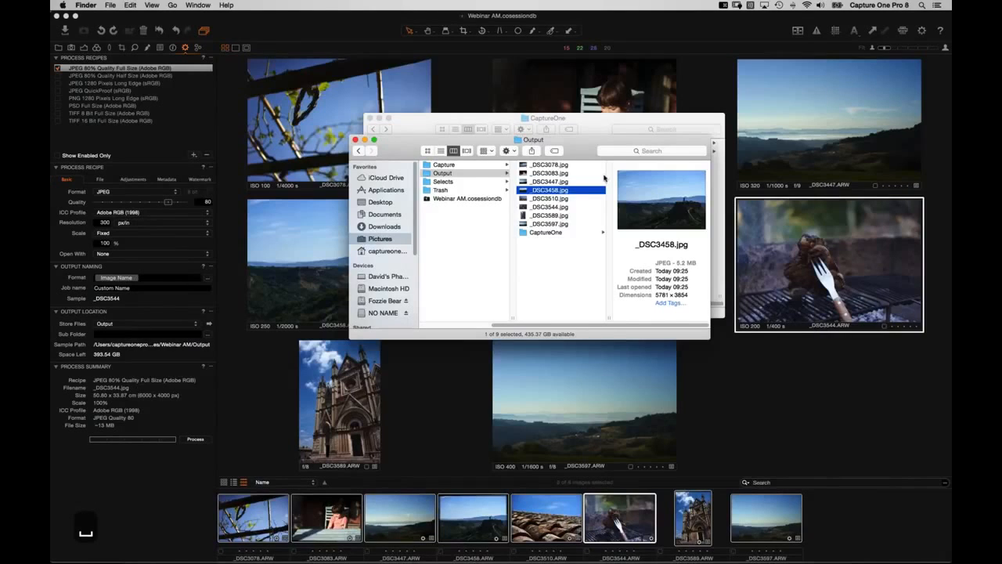
# Step: Go back to the Webinar AM folder, close the session window, and reopen the session from Webinar AM.cosessiondb
pyautogui.moveTo(500, 325); pyautogui.dragTo(455, 206)
pyautogui.click(440, 206)
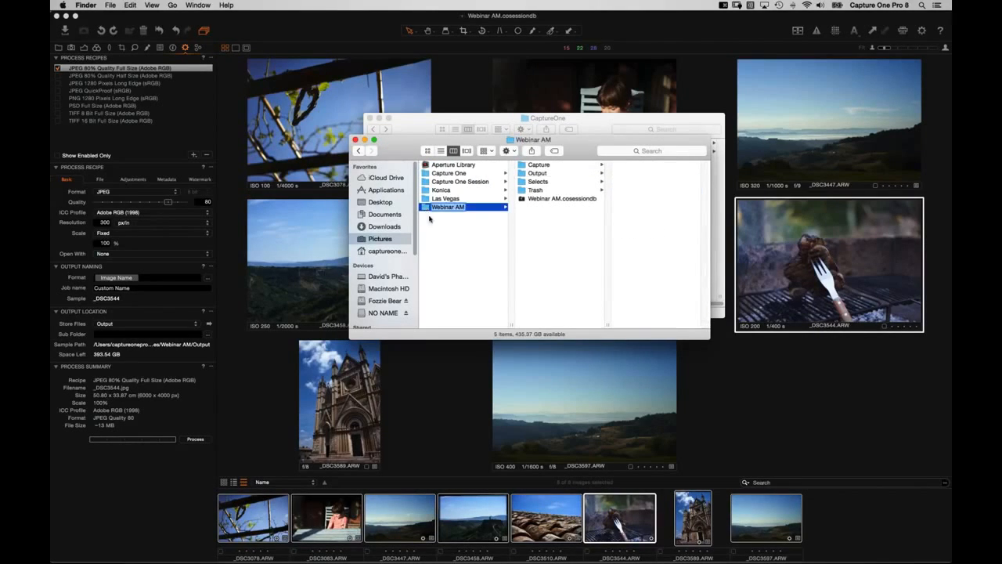
pyautogui.moveTo(441, 207); pyautogui.dragTo(444, 230)
pyautogui.moveTo(444, 229); pyautogui.dragTo(442, 229)
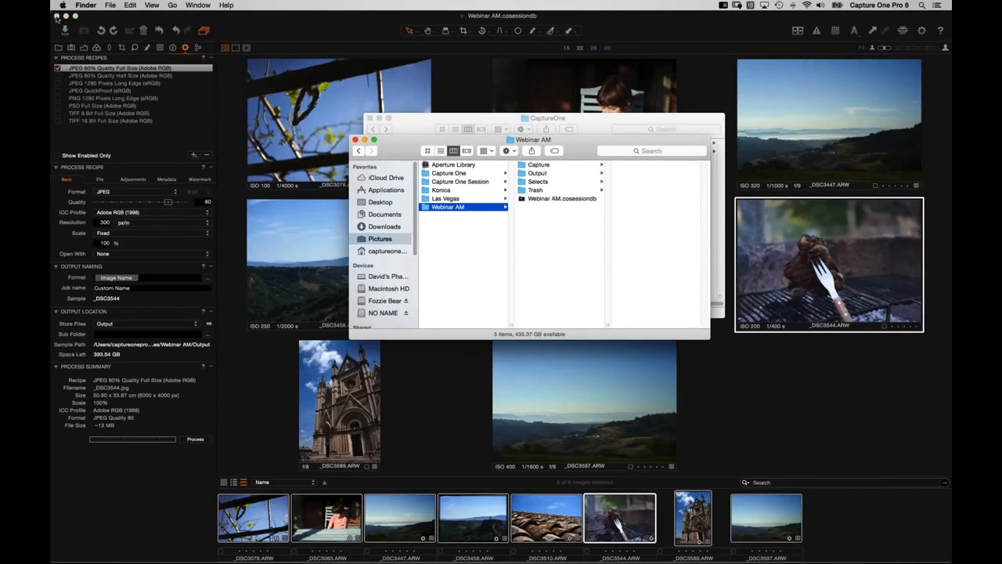
pyautogui.click(56, 16)
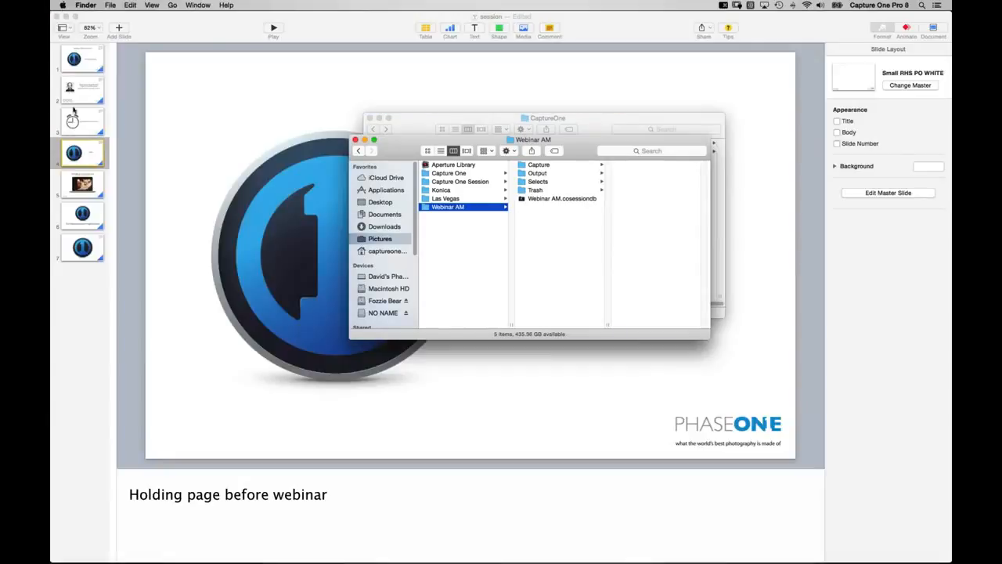
pyautogui.doubleClick(542, 200)
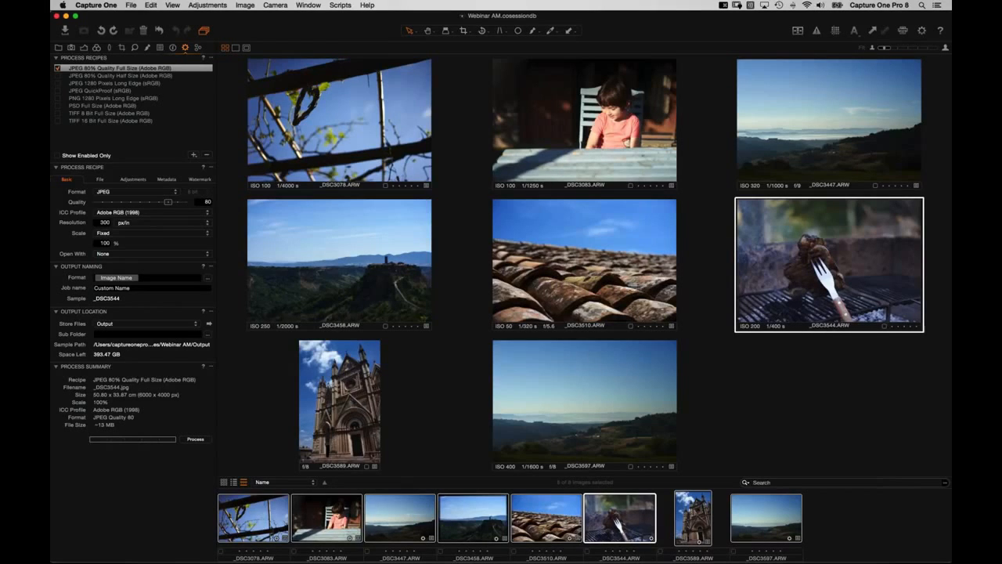
# Step: Switch to Finder, close the extra CaptureOne folder window, and select the Webinar AM folder
pyautogui.press('super+Tab')
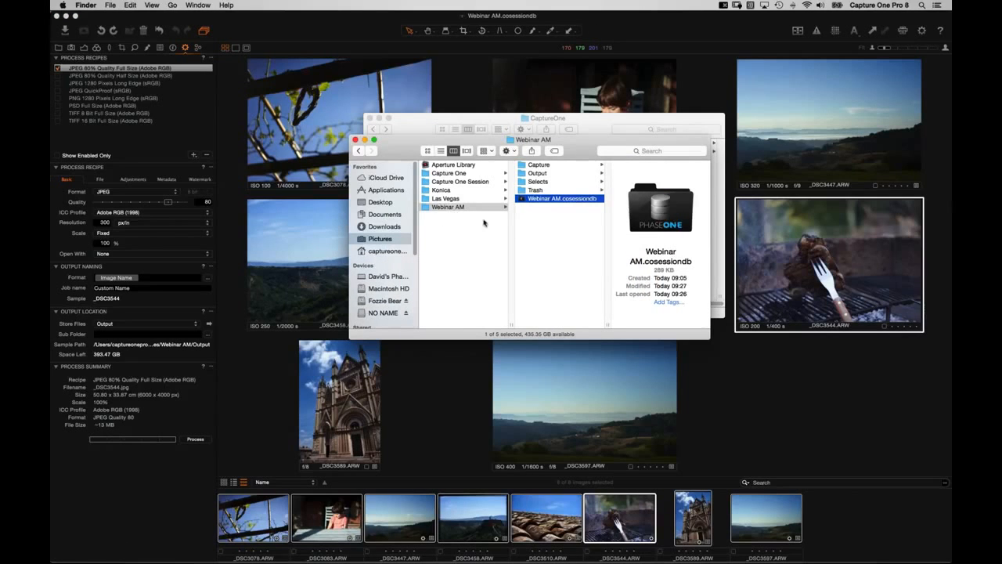
pyautogui.moveTo(389, 155); pyautogui.dragTo(372, 169)
pyautogui.click(369, 118)
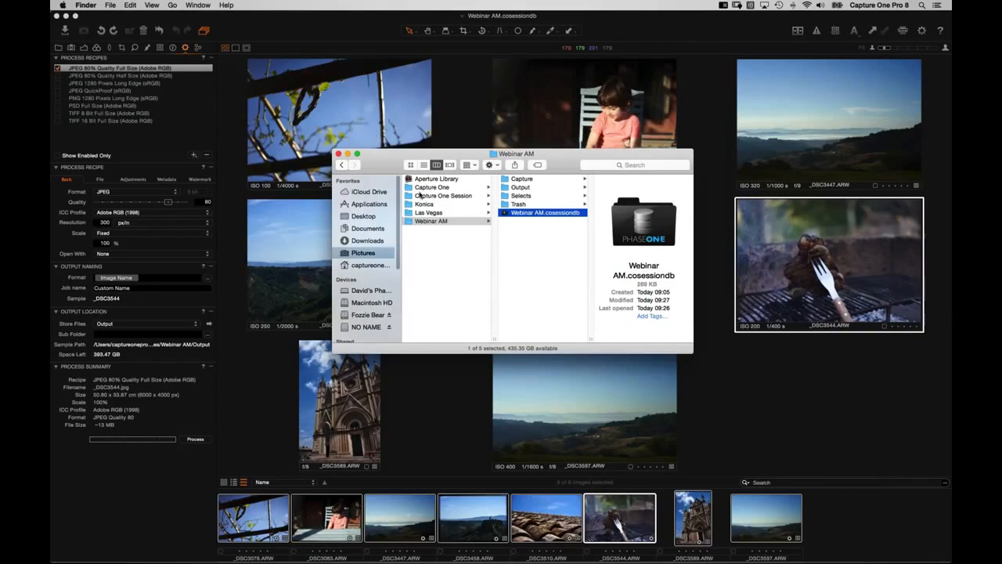
pyautogui.click(433, 223)
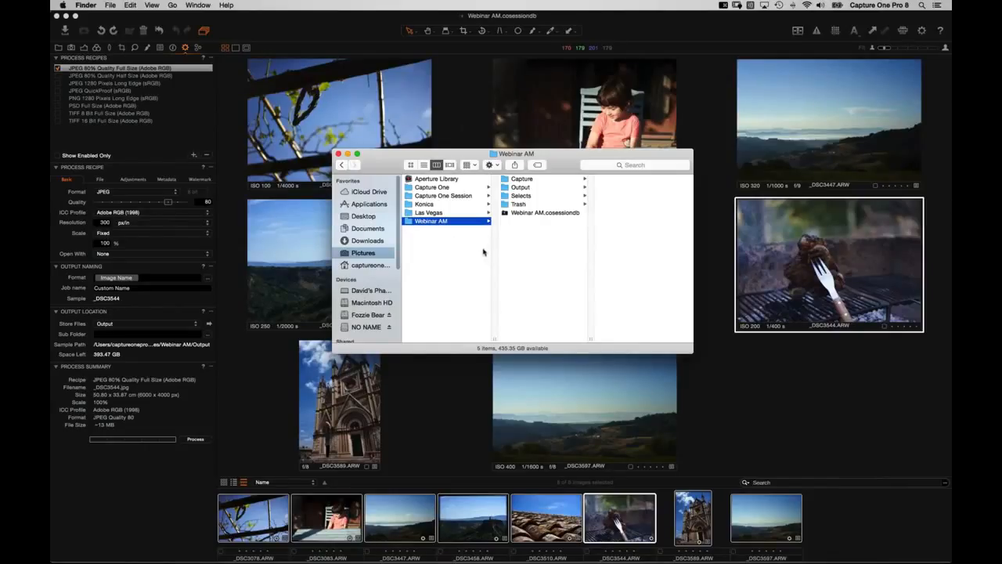
# Step: Switch to Safari, open the IQP Blog page, and enter "sessi" in the blog's search
pyautogui.press('super+Tab')
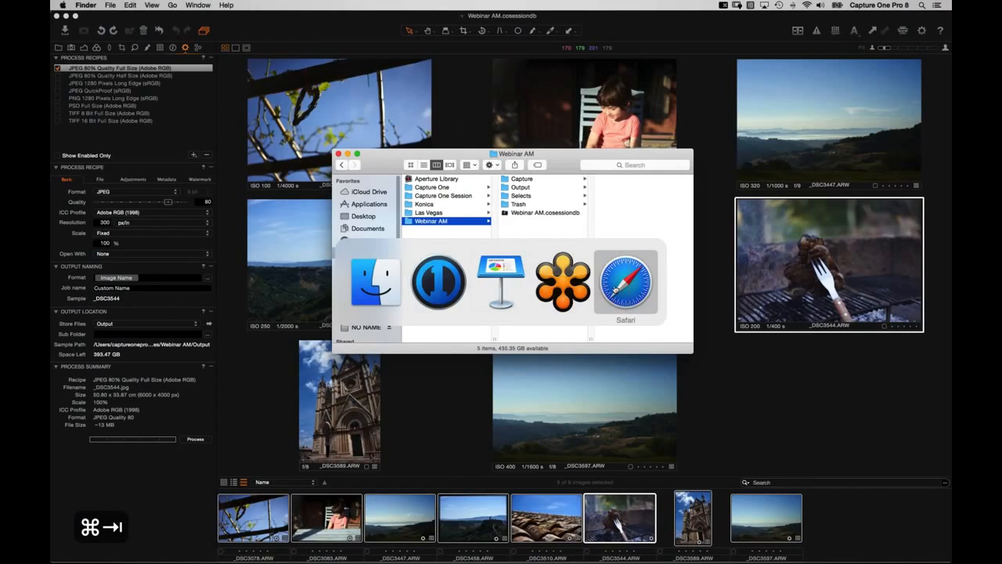
pyautogui.click(616, 290)
pyautogui.click(528, 45)
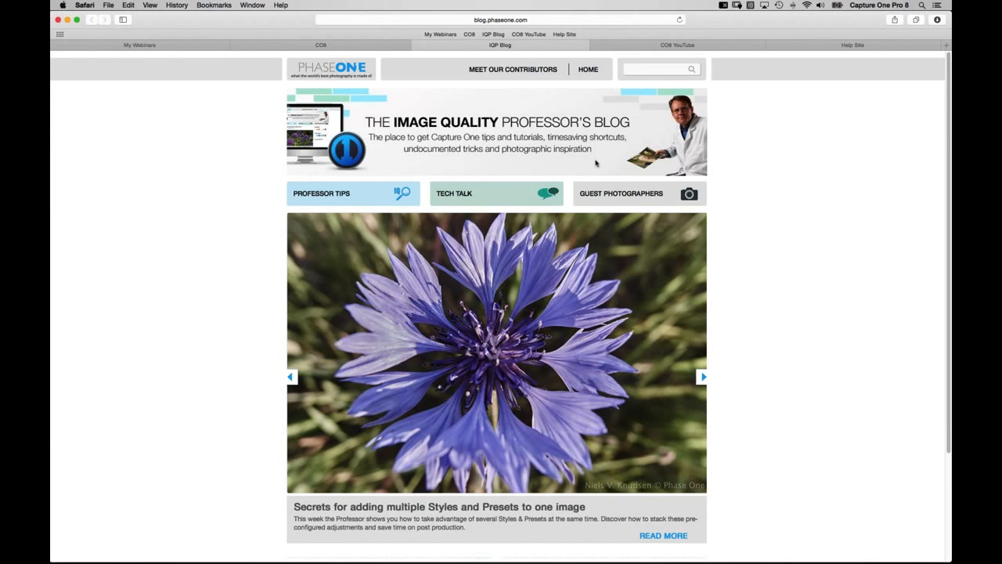
pyautogui.click(637, 70)
pyautogui.write('s')
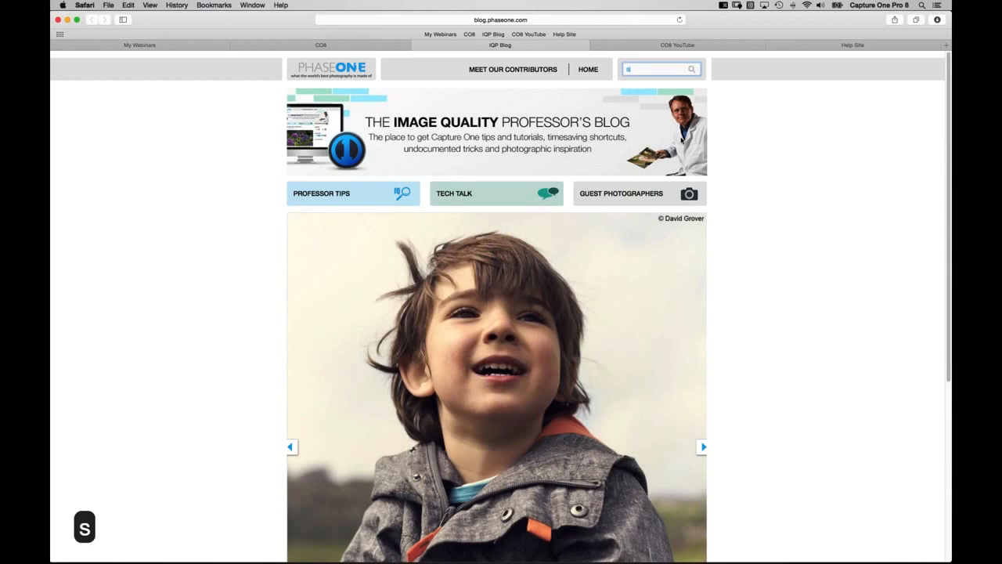
pyautogui.write('essi')
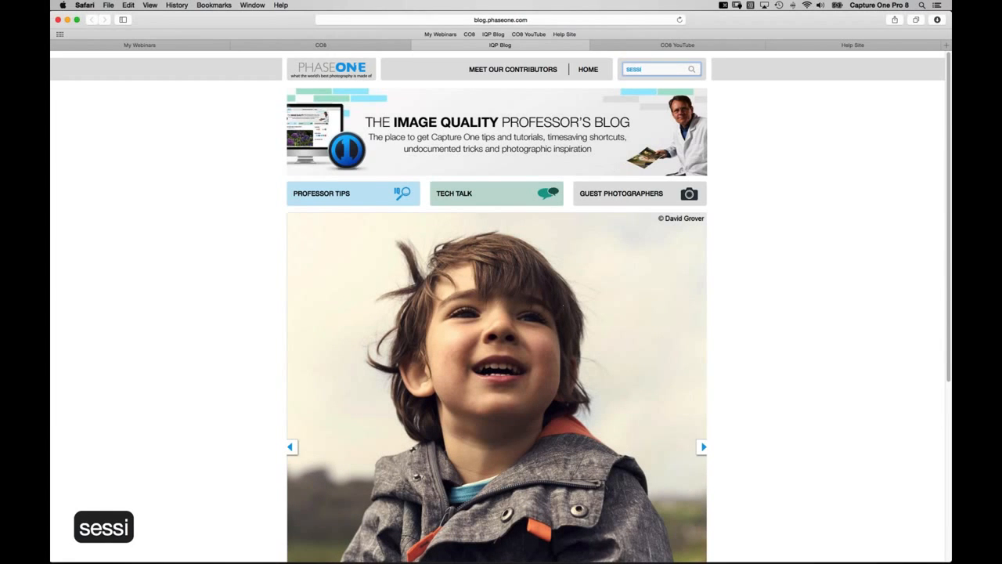
# Step: Open the featured blog post, go to its author's page, and find the article "Sessions + Catalogs: Get the best of both worlds"
pyautogui.scroll(-3, 562, 307)
pyautogui.click(526, 280)
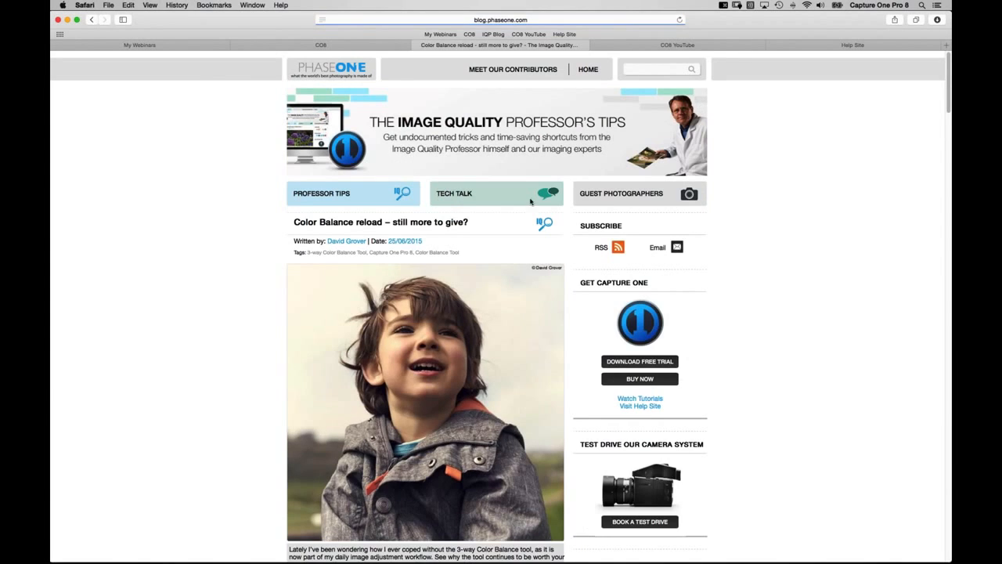
pyautogui.click(343, 241)
pyautogui.scroll(-15, 387, 264)
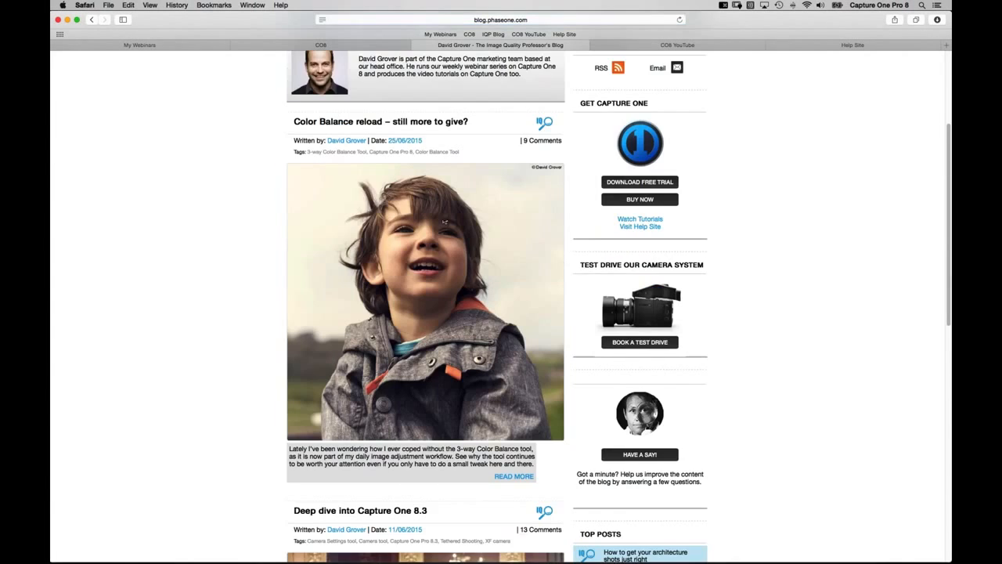
pyautogui.scroll(-4, 460, 192)
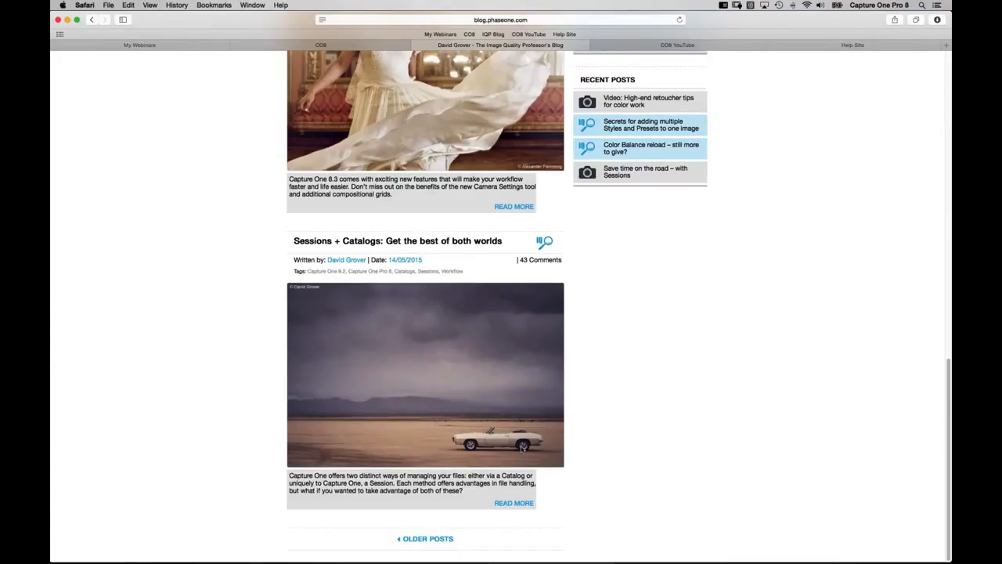
pyautogui.scroll(1, 236, 313)
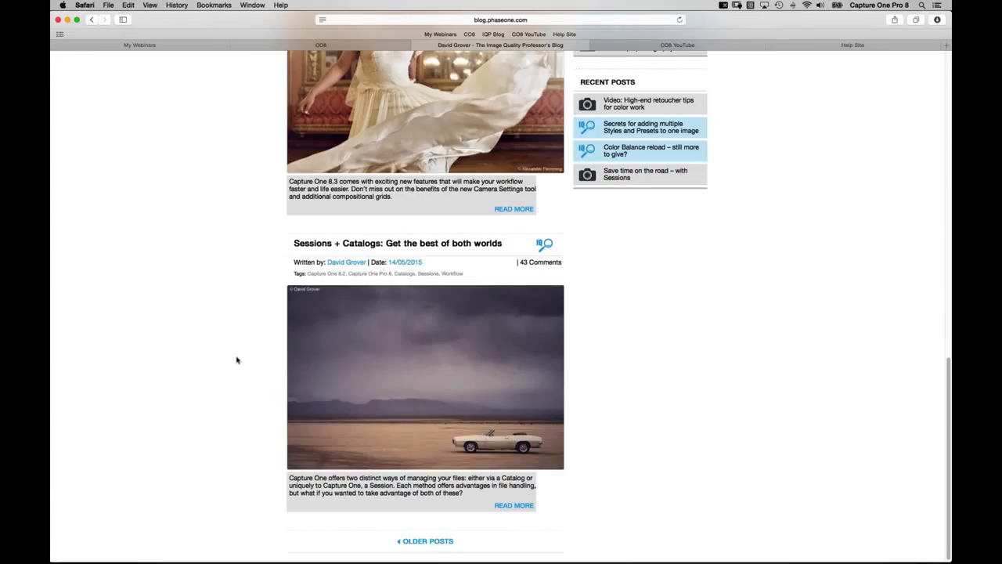
# Step: Switch to Finder, delete all contents of the Webinar AM session's Output folder, and return to Capture One
pyautogui.press('super+Tab')
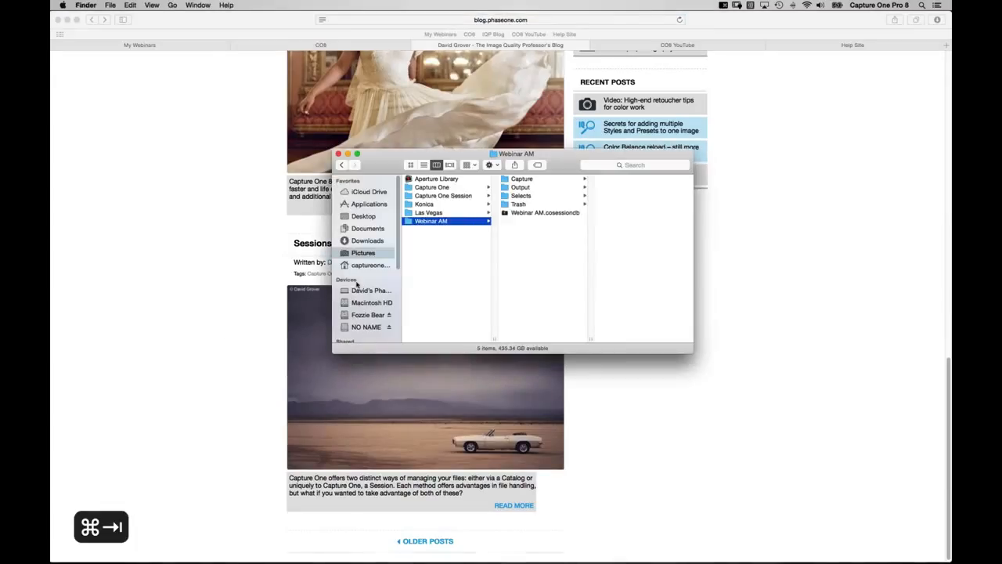
pyautogui.press('super+Tab')
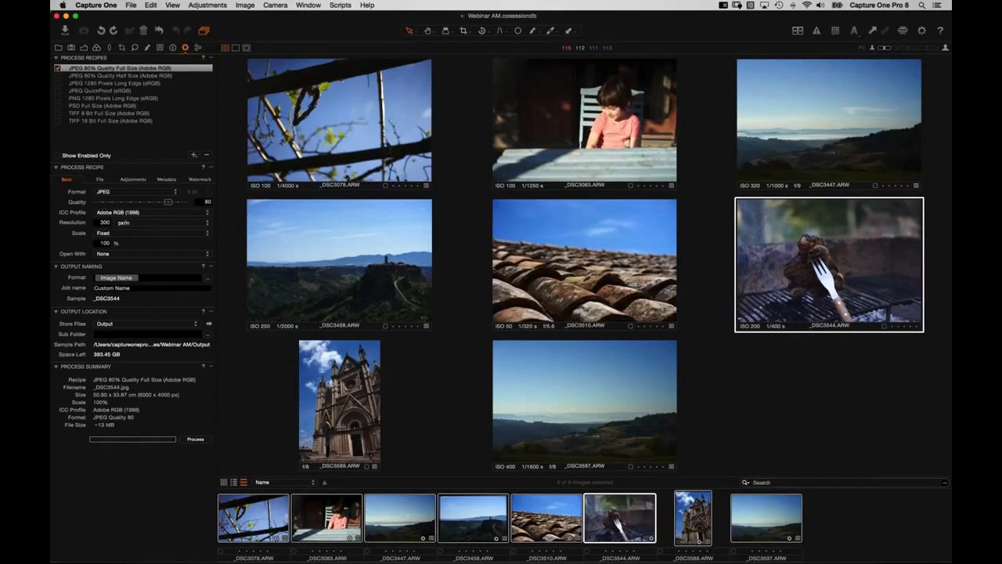
pyautogui.press('super+Tab')
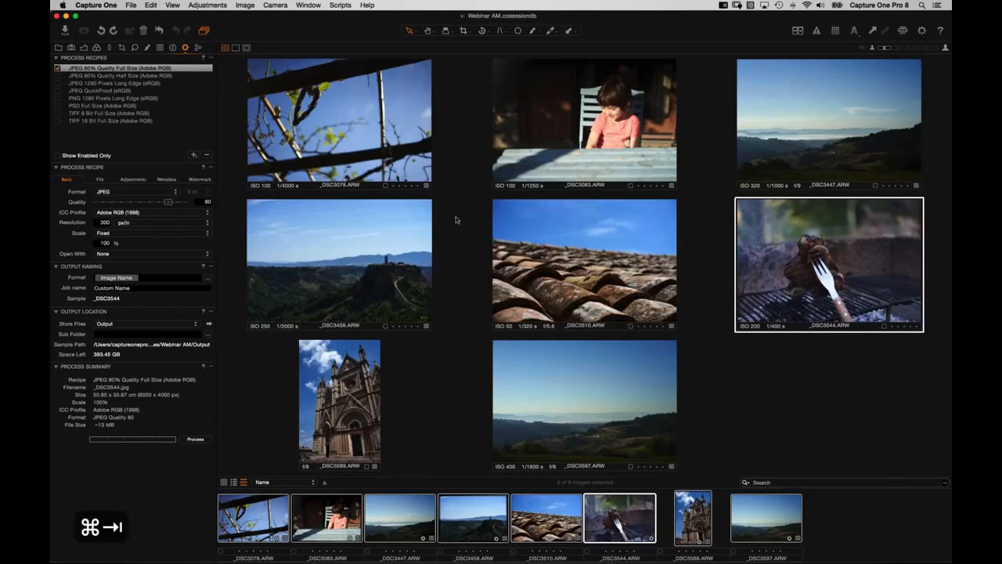
pyautogui.click(551, 188)
pyautogui.press('super+a')
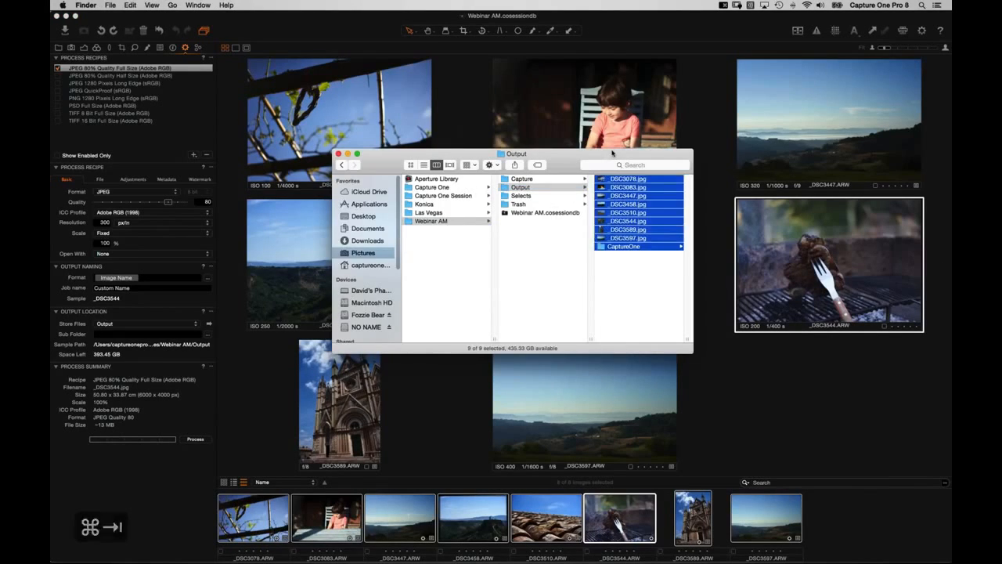
pyautogui.press('super+BackSpace')
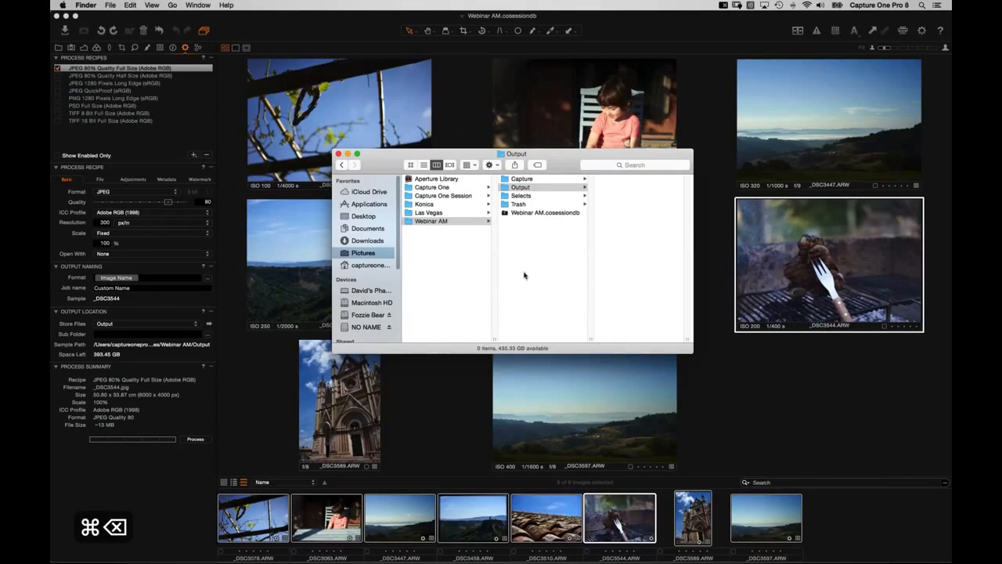
pyautogui.click(269, 349)
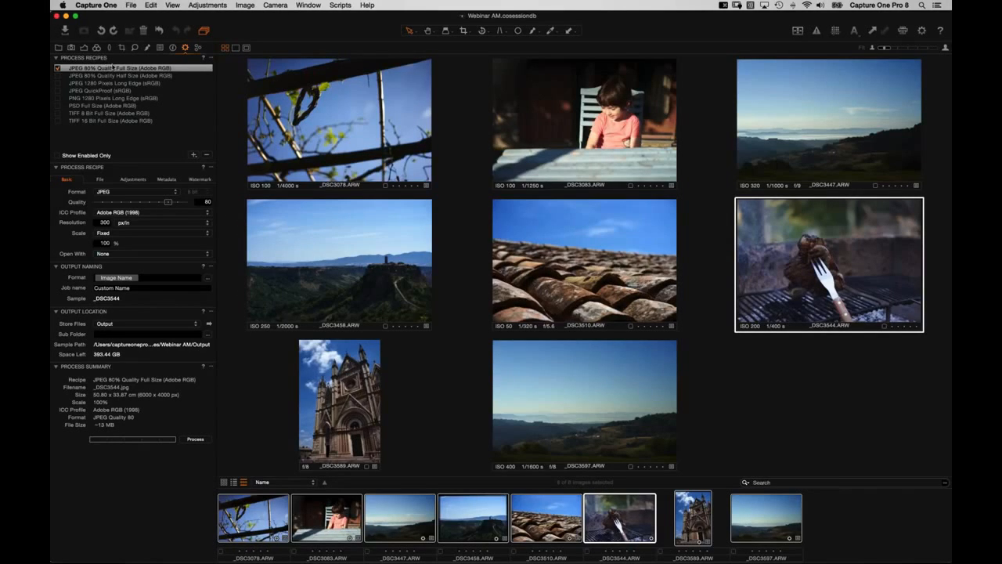
# Step: Try JPEG 80 as the sub folder of the JPEG 80% Quality Full Size recipe, clear it, and return to the basic recipe settings
pyautogui.click(99, 179)
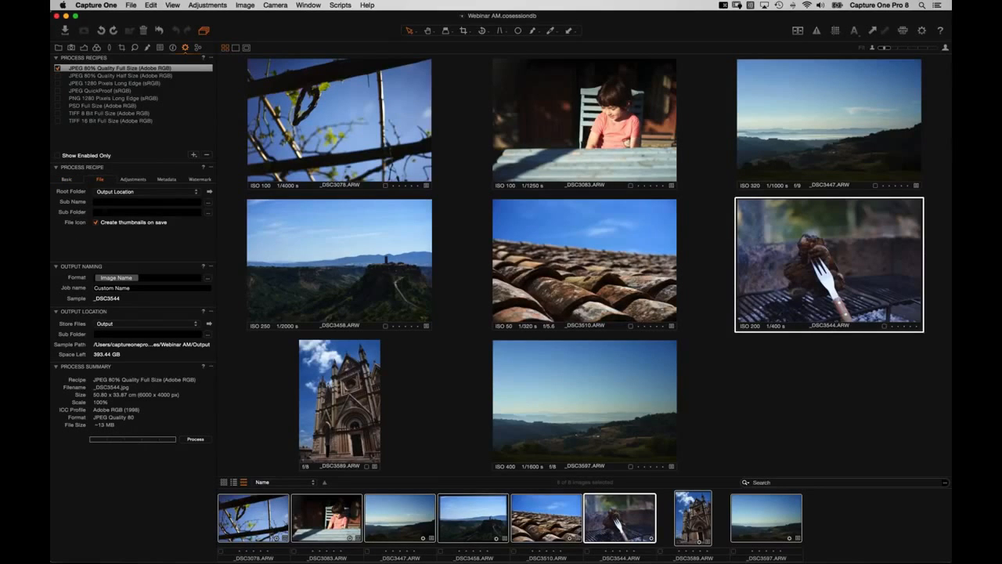
pyautogui.click(104, 210)
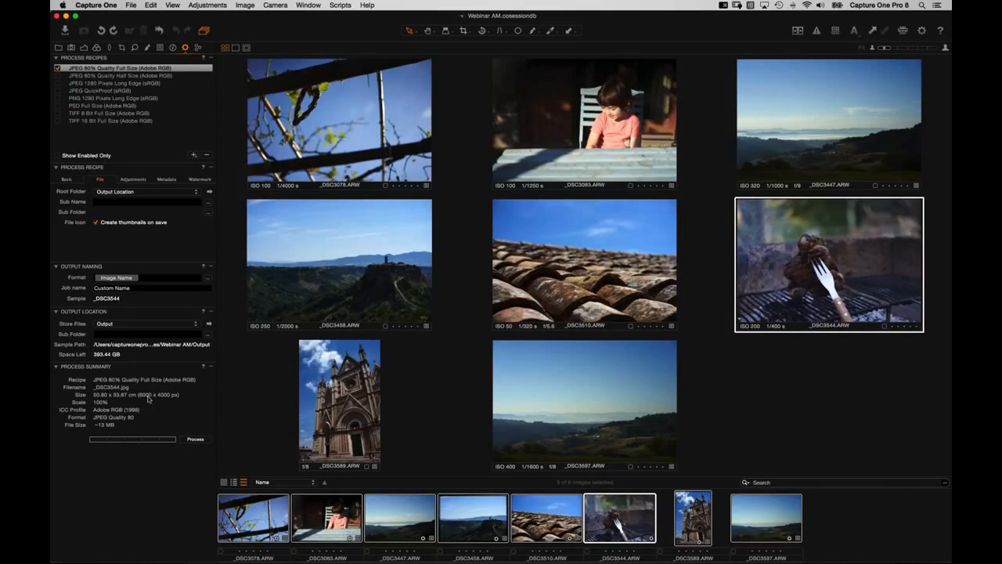
pyautogui.write('JPEG 8')
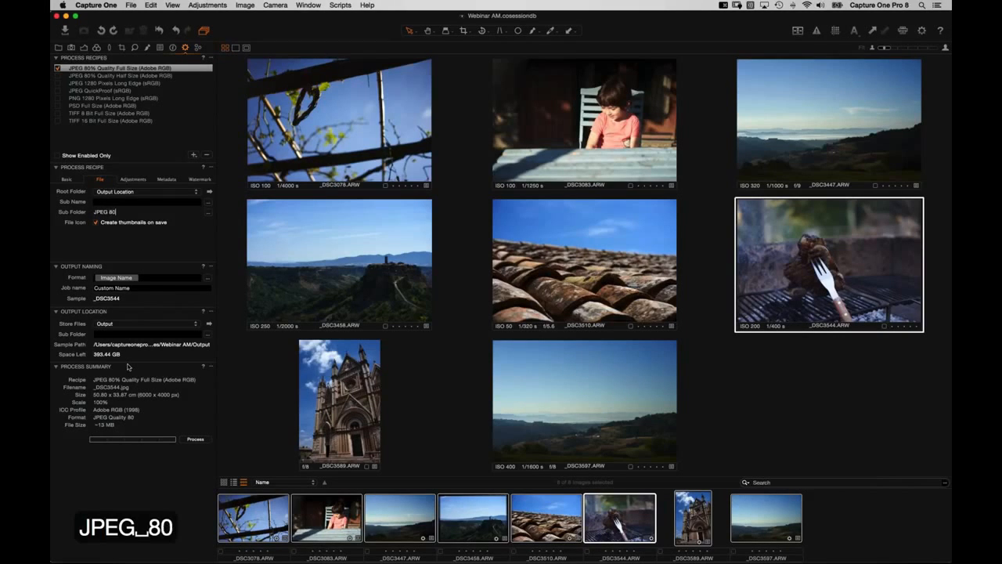
pyautogui.write('0')
pyautogui.press('BackSpace')
pyautogui.press('BackSpace')
pyautogui.press('BackSpace')
pyautogui.press('BackSpace')
pyautogui.press('BackSpace')
pyautogui.press('BackSpace')
pyautogui.press('BackSpace')
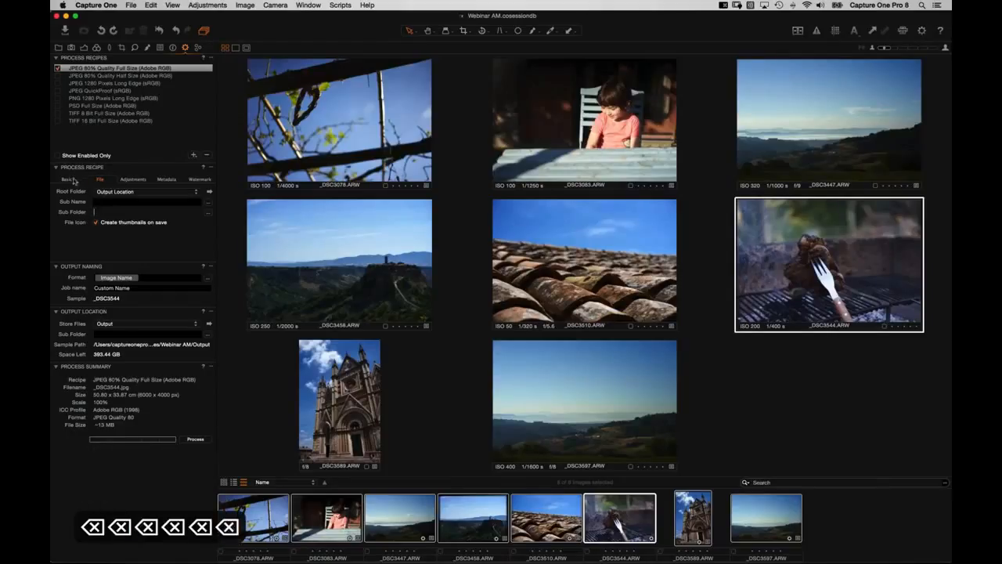
pyautogui.press('Tab')
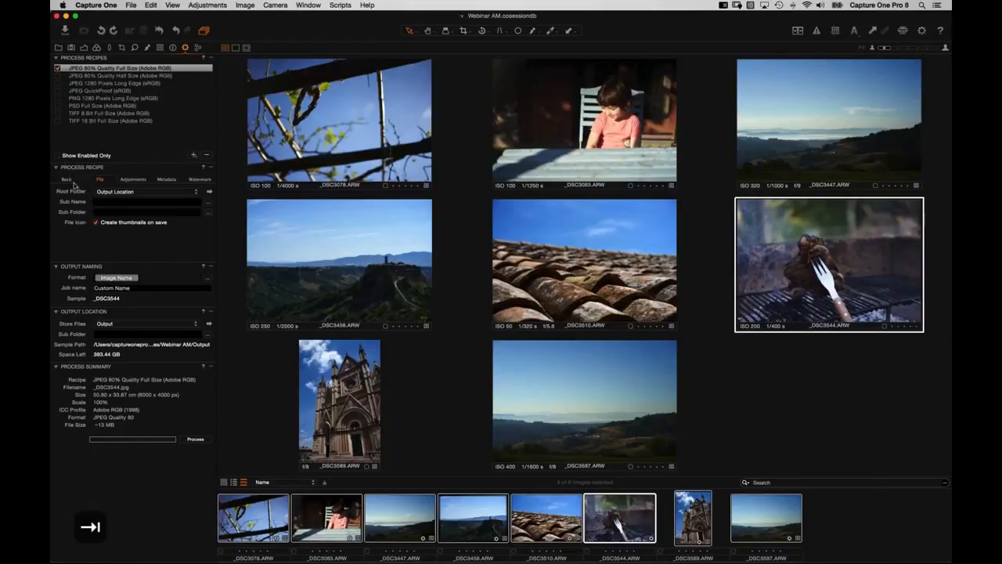
pyautogui.click(69, 179)
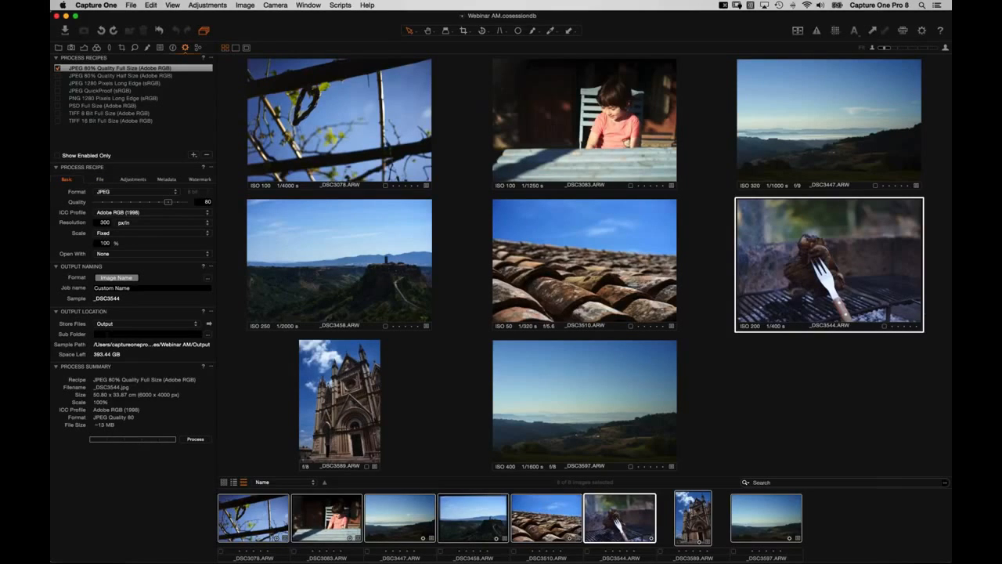
# Step: Set the output location's sub folder to the Recipe Name token
pyautogui.click(137, 335)
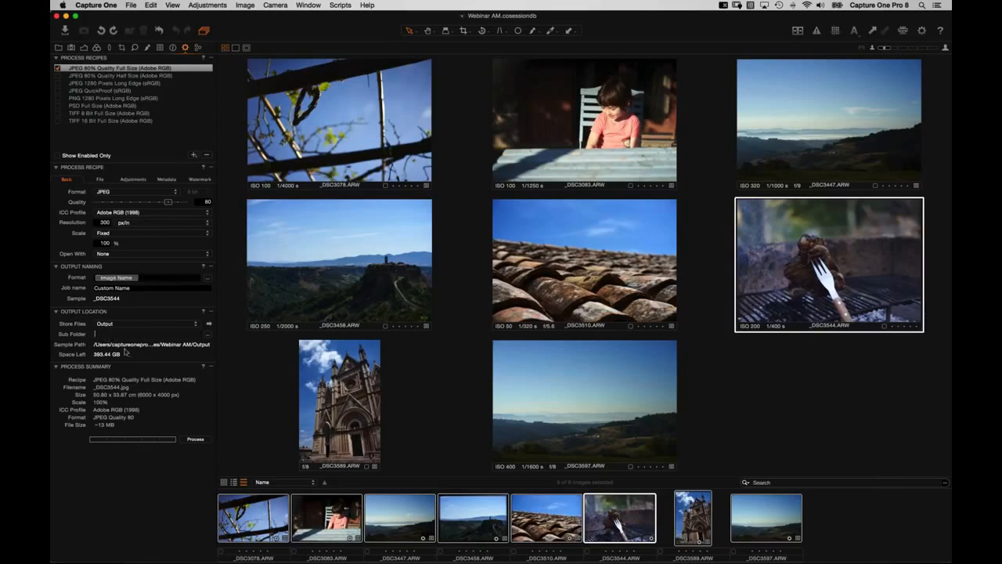
pyautogui.click(208, 335)
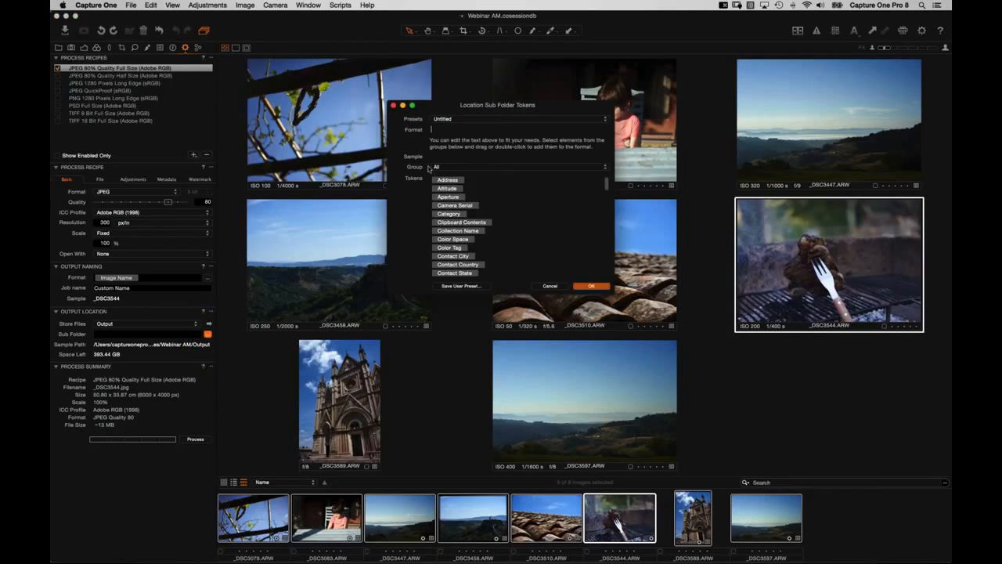
pyautogui.scroll(-5, 477, 227)
pyautogui.scroll(-10, 469, 227)
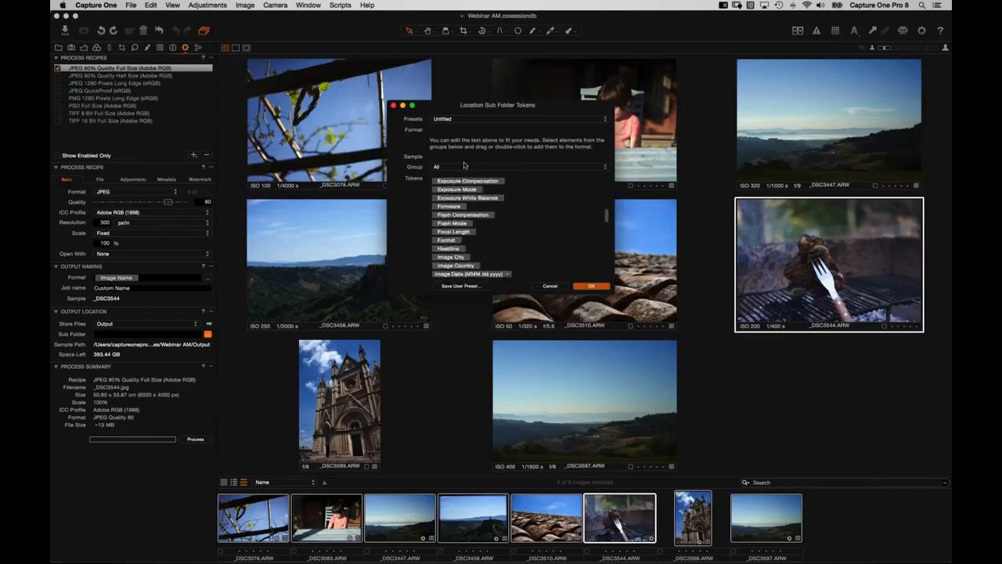
pyautogui.scroll(-10, 469, 227)
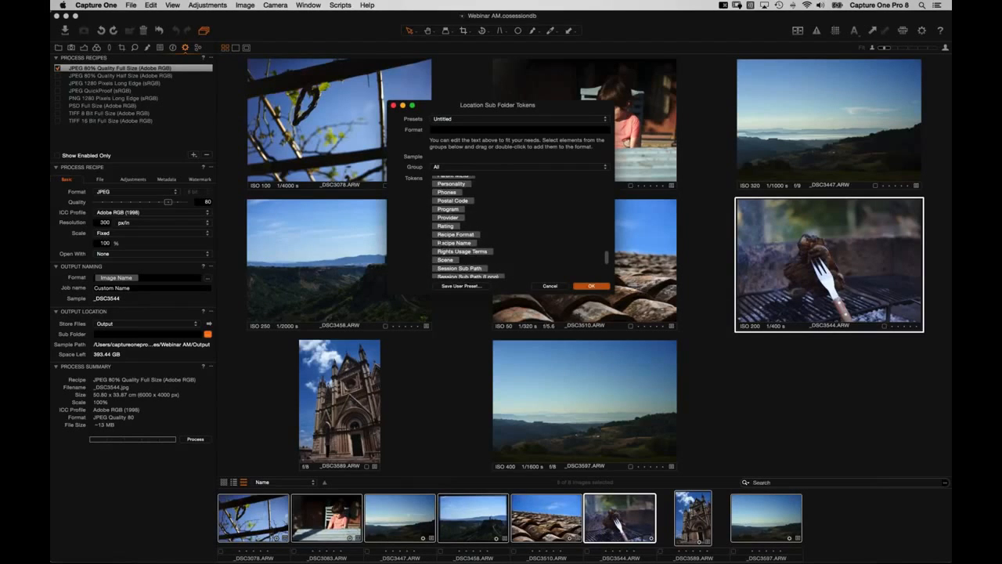
pyautogui.moveTo(441, 243); pyautogui.dragTo(443, 130)
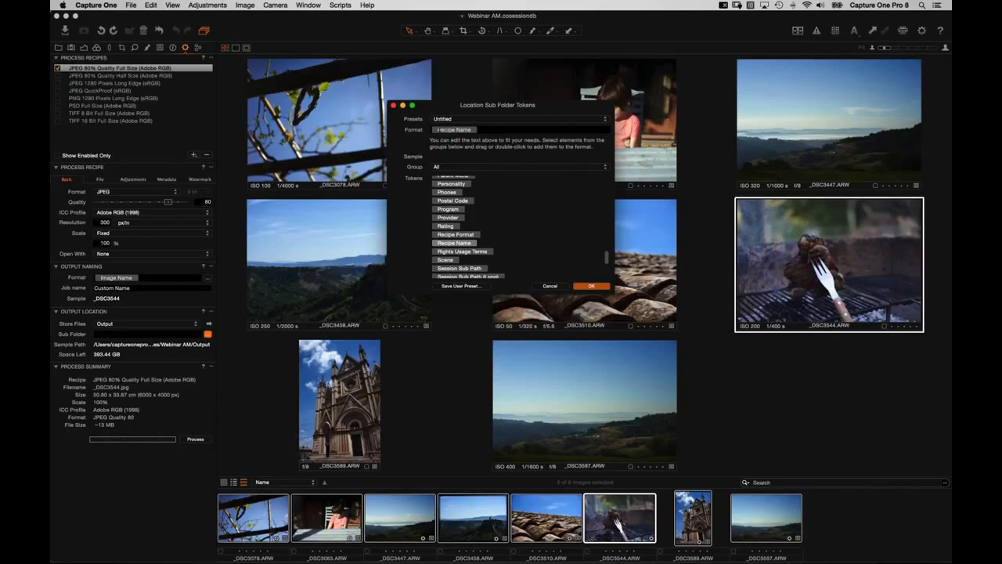
pyautogui.click(589, 287)
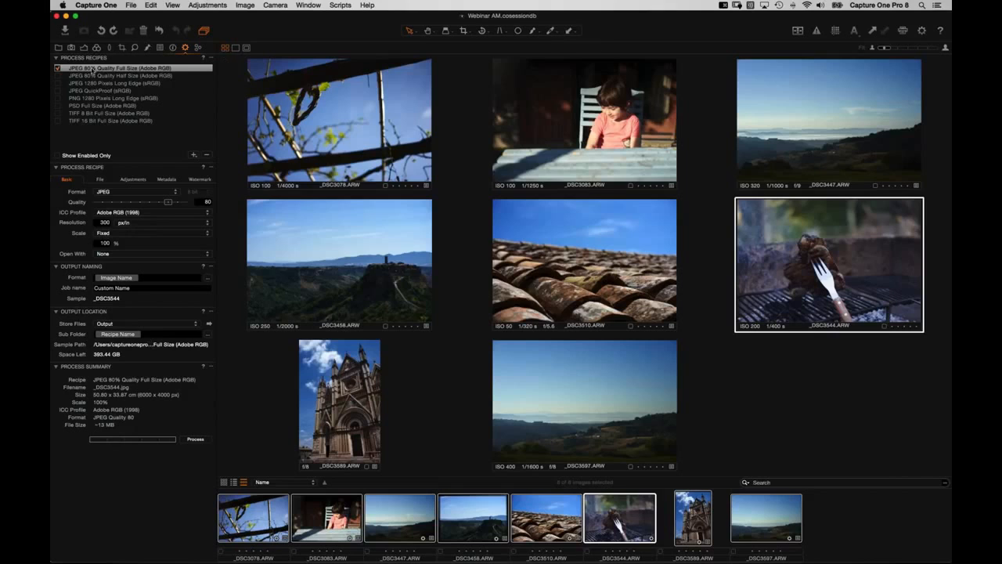
# Step: Enable the TIFF 8 Bit Full Size (Adobe RGB) recipe alongside the JPEG 80% Quality Full Size one and process the selected images
pyautogui.click(74, 114)
pyautogui.click(57, 114)
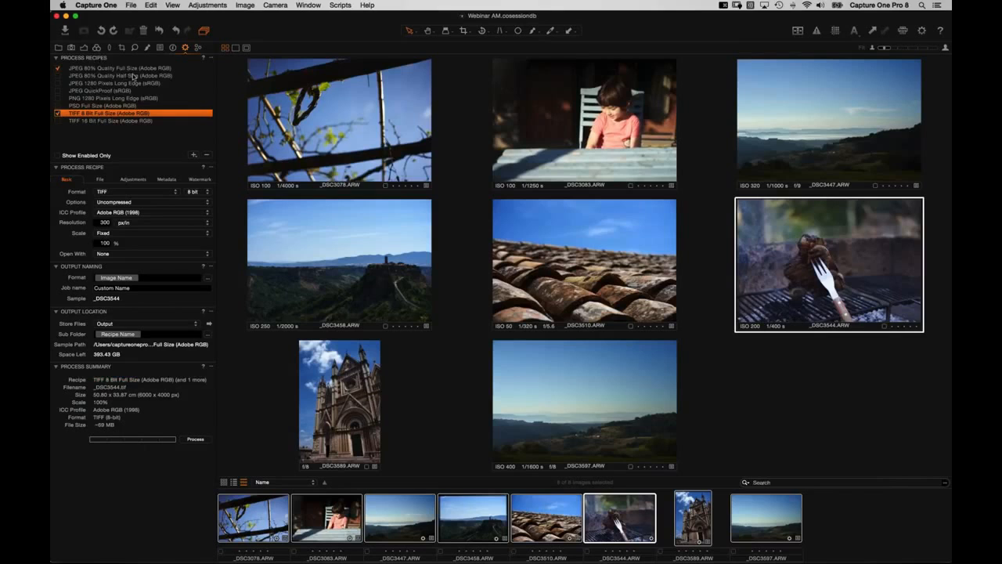
pyautogui.click(195, 439)
# Step: Switch to Finder, inspect the JPEG 80% and TIFF 8 Bit recipe folders inside Output, and close the Finder window
pyautogui.hotkey('ctrl', 'space')
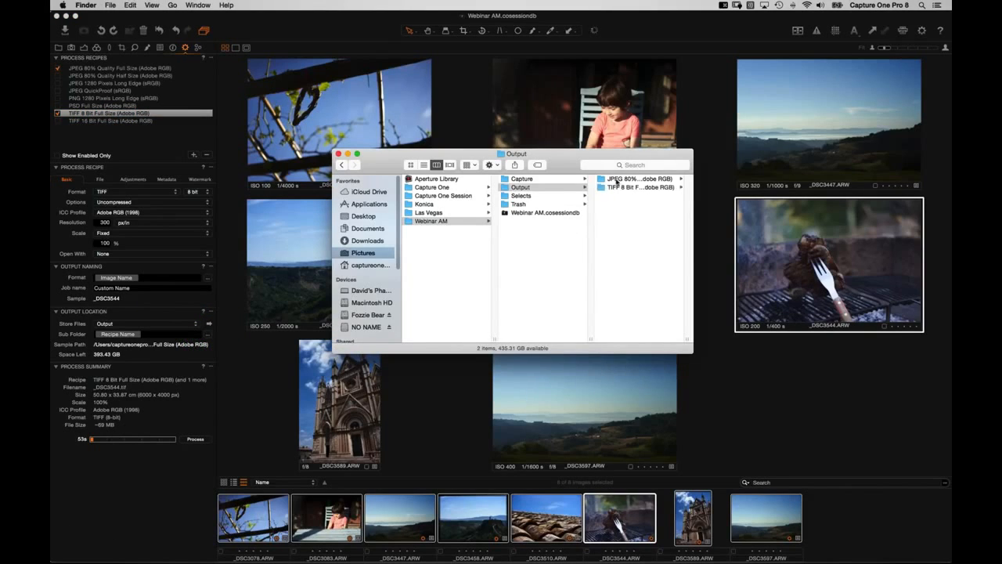
pyautogui.click(620, 179)
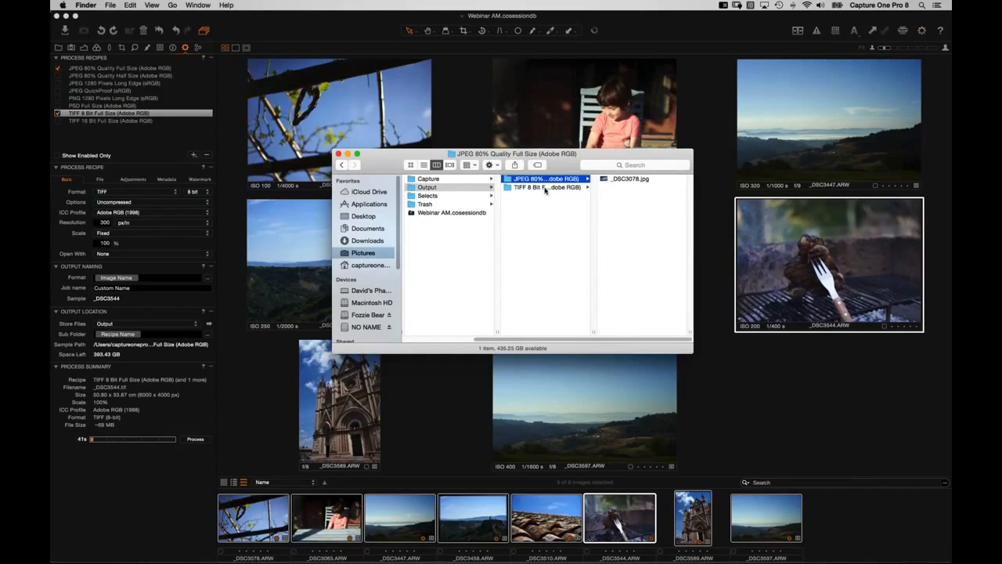
pyautogui.press('Down')
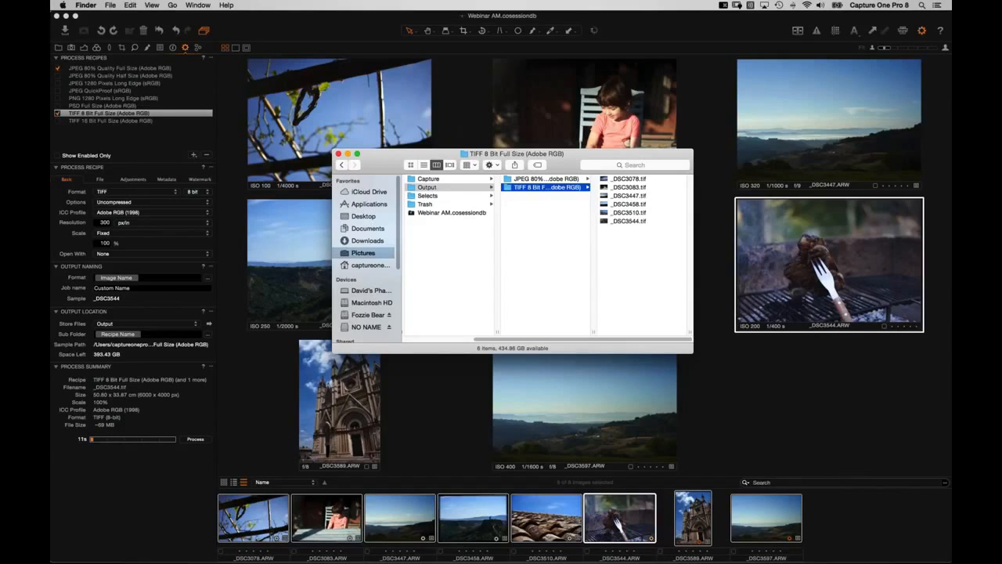
pyautogui.click(546, 210)
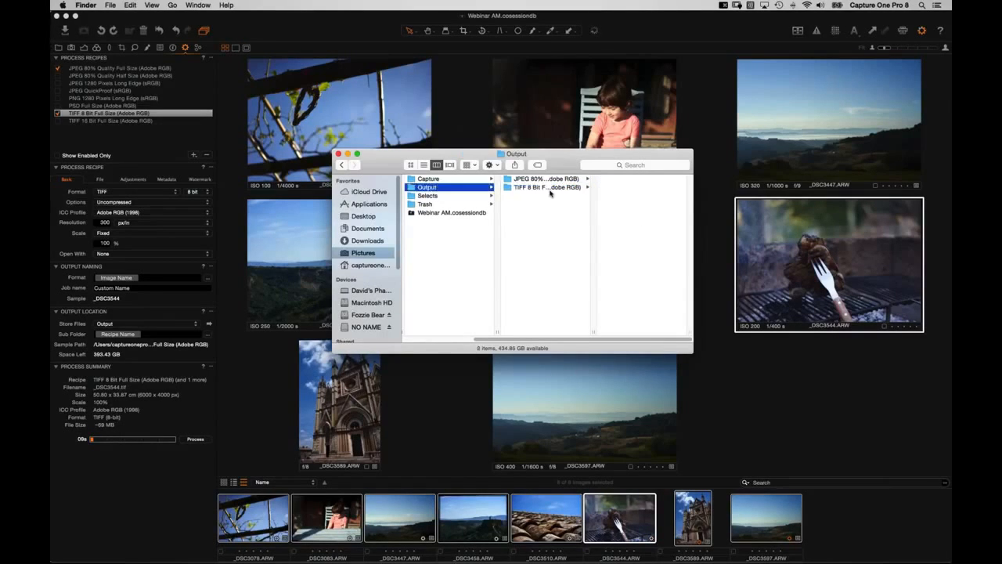
pyautogui.click(532, 180)
pyautogui.click(531, 187)
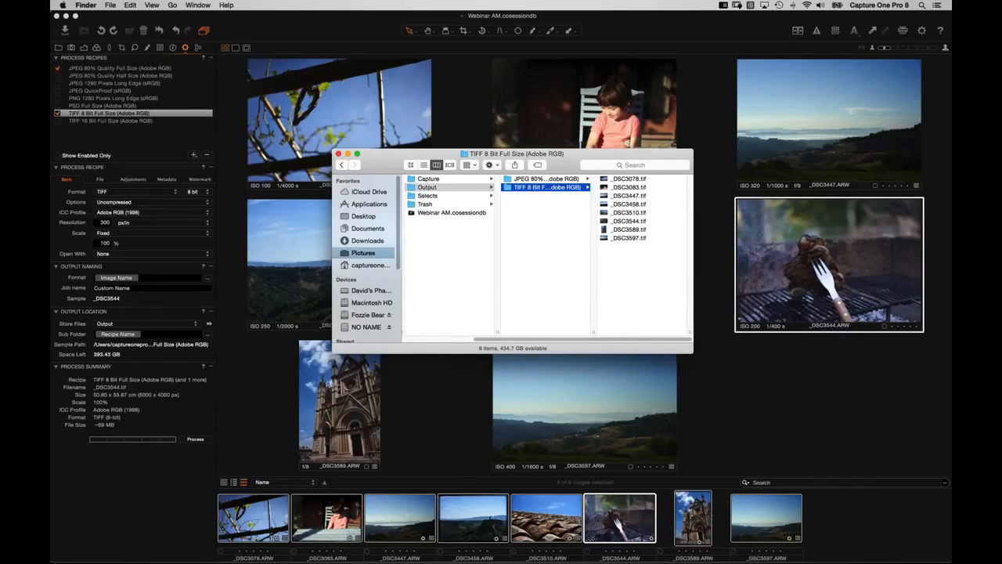
pyautogui.click(339, 154)
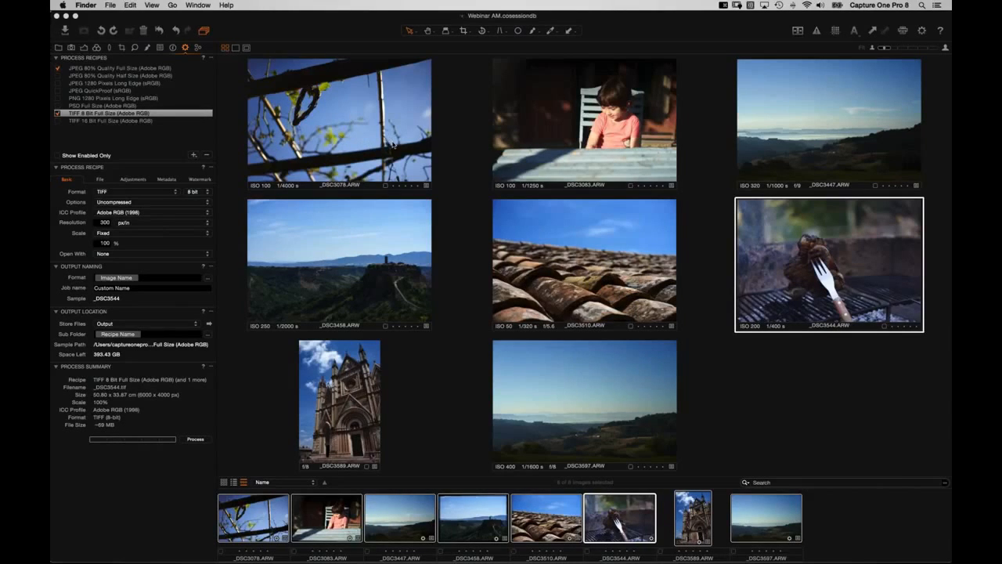
# Step: Return to Capture One and close the Webinar AM session window
pyautogui.click(122, 19)
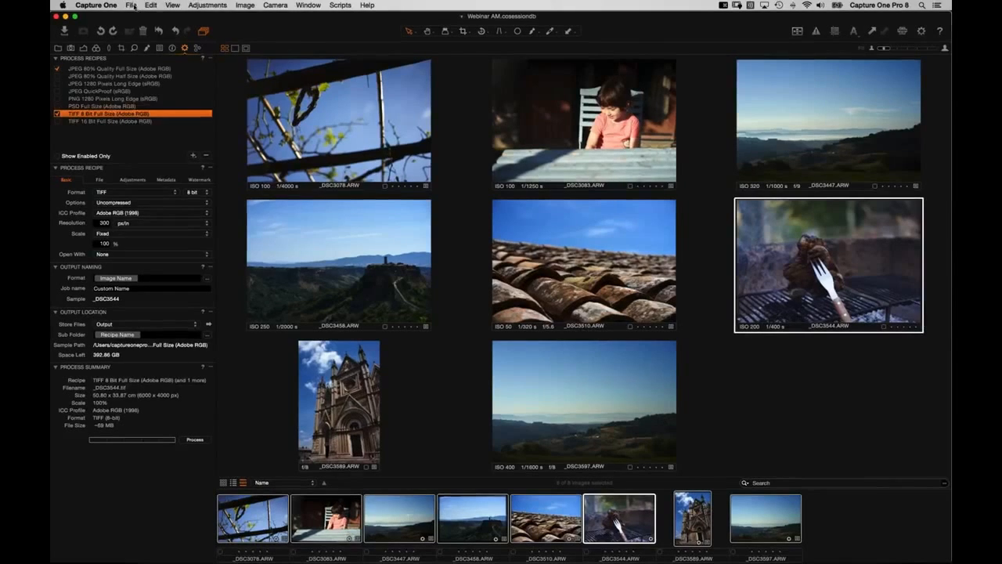
pyautogui.click(133, 4)
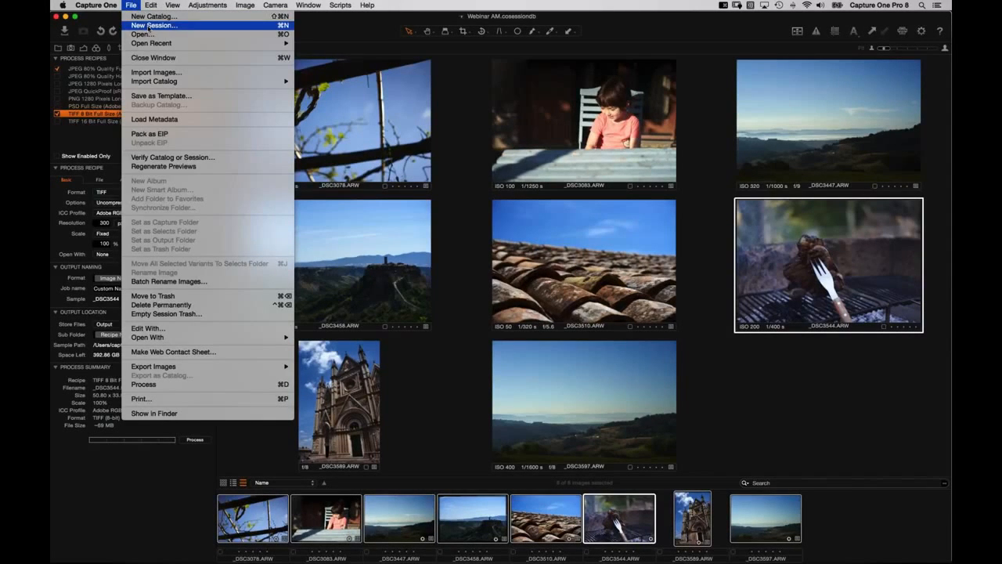
pyautogui.click(133, 5)
pyautogui.click(57, 16)
# Step: Create a new session named Webinar AM PLUS from the Blank template and expand its window to fill the screen
pyautogui.click(130, 5)
pyautogui.click(145, 25)
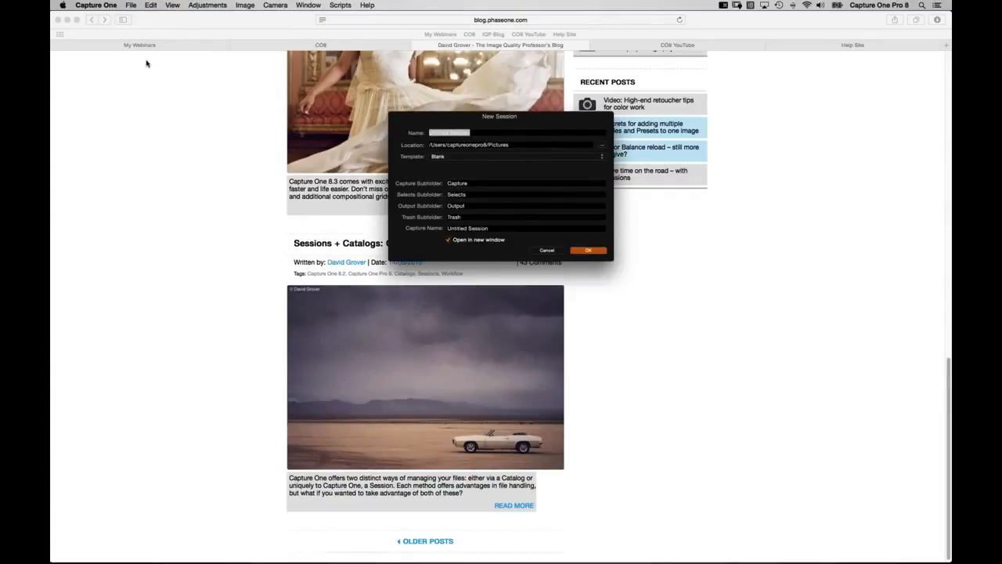
pyautogui.write('Weba')
pyautogui.press('BackSpace')
pyautogui.write('inar AM PLUS')
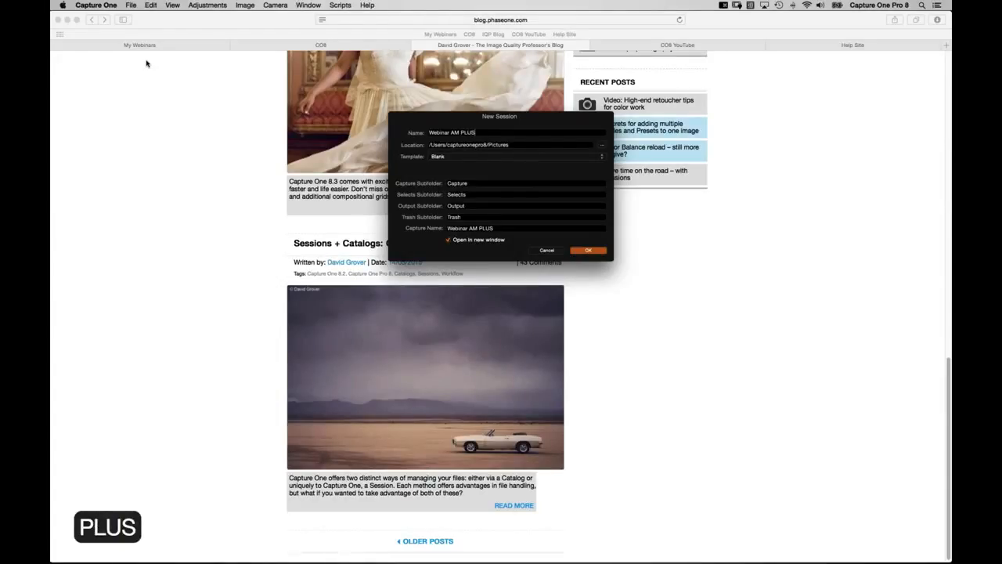
pyautogui.click(588, 251)
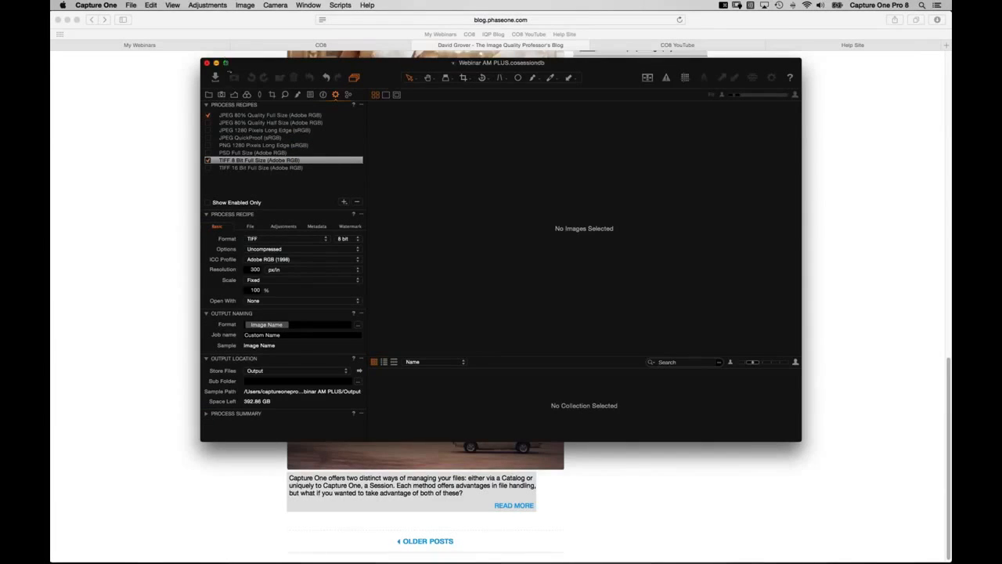
pyautogui.click(226, 63)
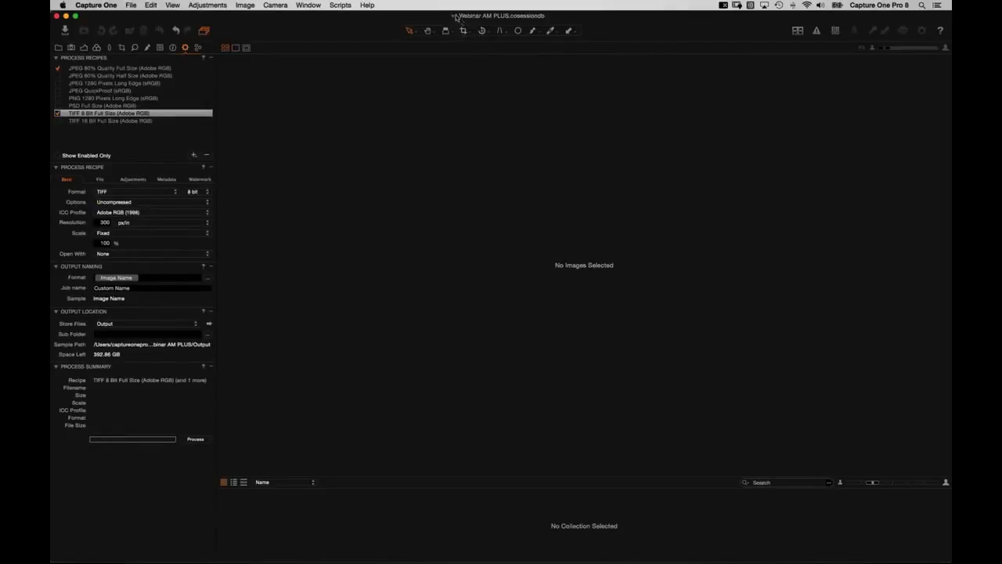
# Step: Reveal the Webinar AM PLUS session in Finder, inspect its Capture, Output, Selects and Trash folders and session file, and close the window
pyautogui.keyDown('super'); pyautogui.click(456, 16); pyautogui.keyUp('super')
pyautogui.click(463, 29)
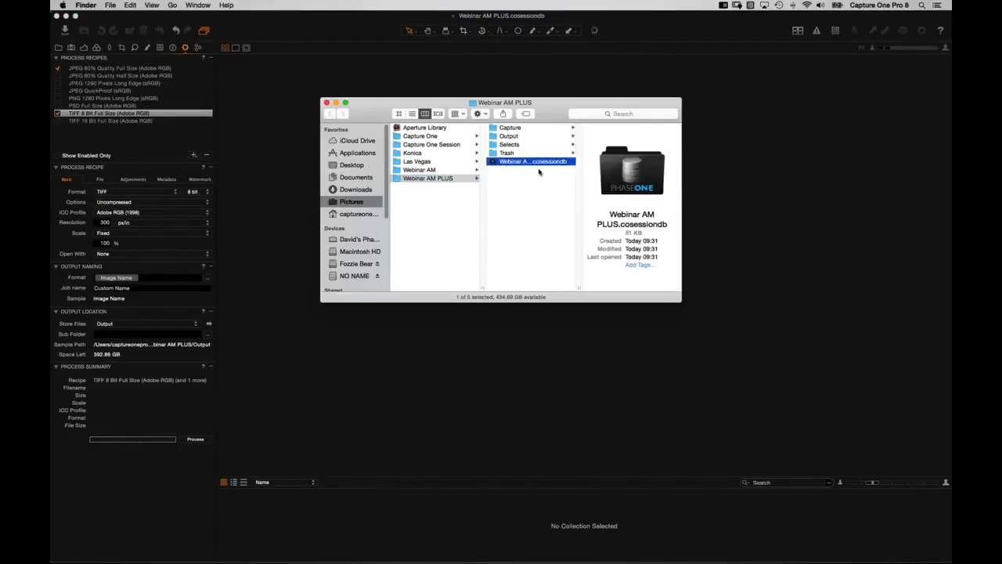
pyautogui.click(524, 128)
pyautogui.click(522, 136)
pyautogui.click(519, 145)
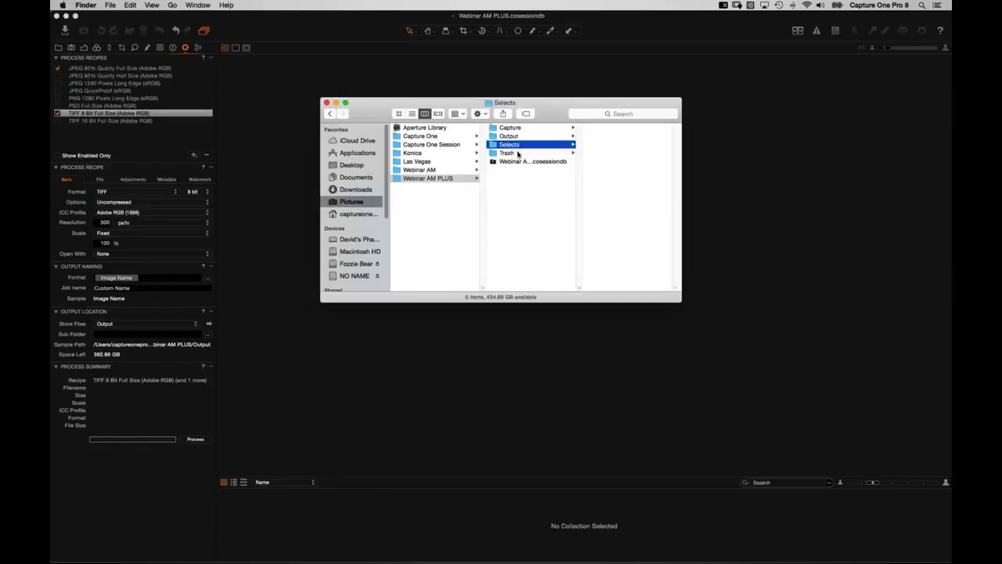
pyautogui.click(517, 154)
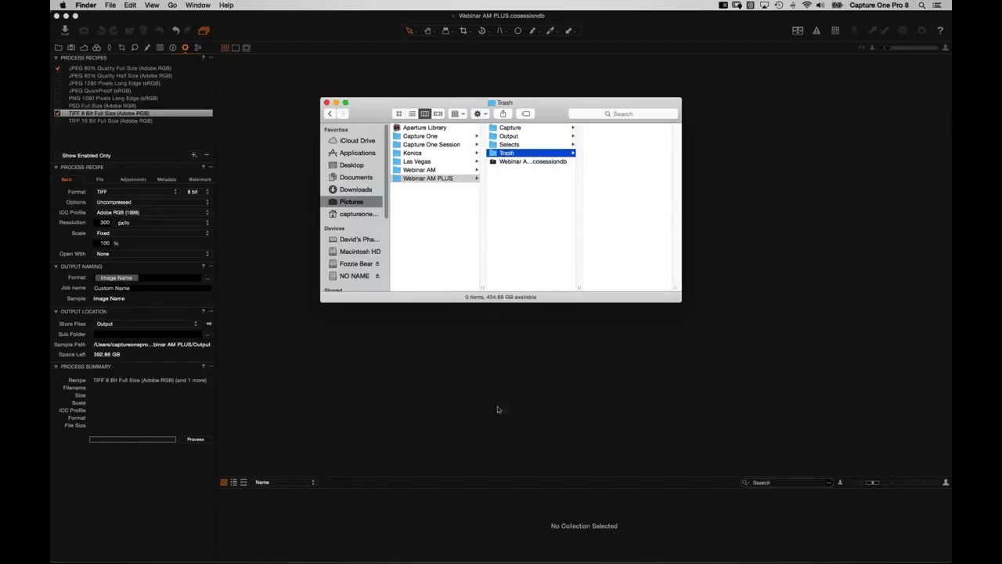
pyautogui.click(525, 161)
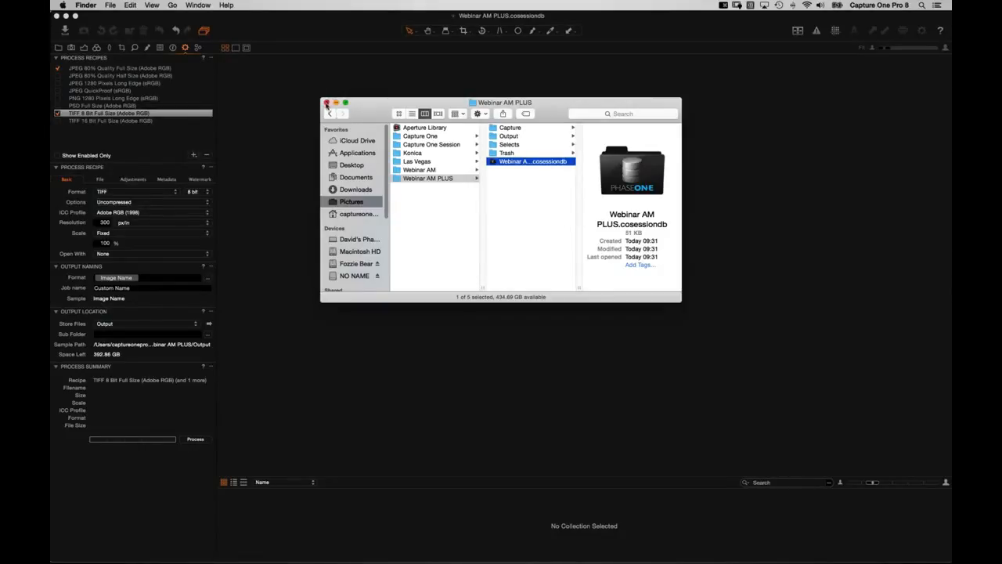
pyautogui.click(327, 104)
# Step: Open the image importer for the Italy photos and enter RAW Files/ as the sub folder of the Capture Folder
pyautogui.click(66, 30)
pyautogui.click(66, 30)
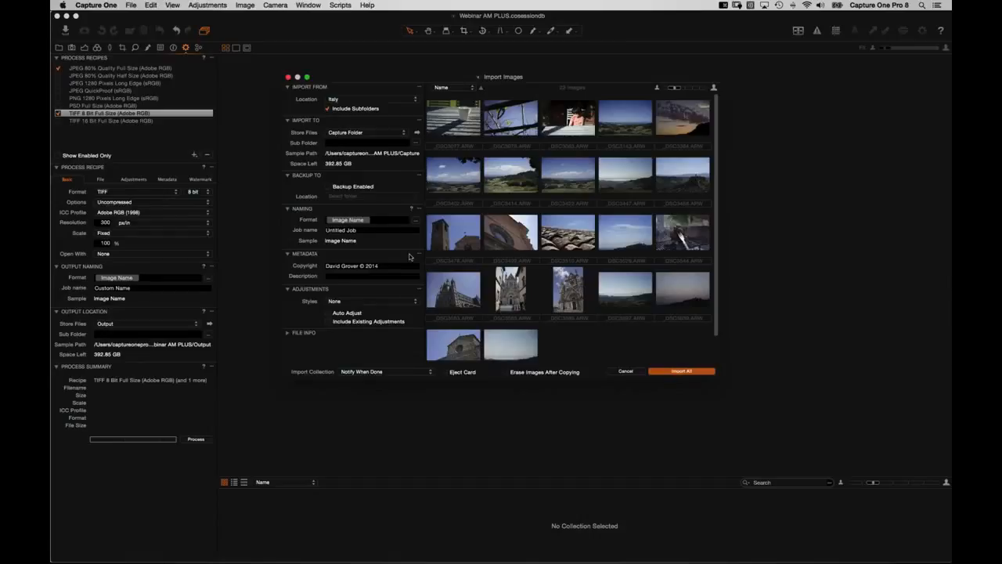
pyautogui.write('RAWE')
pyautogui.press('BackSpace')
pyautogui.write('Files')
pyautogui.write('/')
# Step: Try a random nested folder name after RAW Files/ in the import sub folder and remove it
pyautogui.write('fdfskfjhjk')
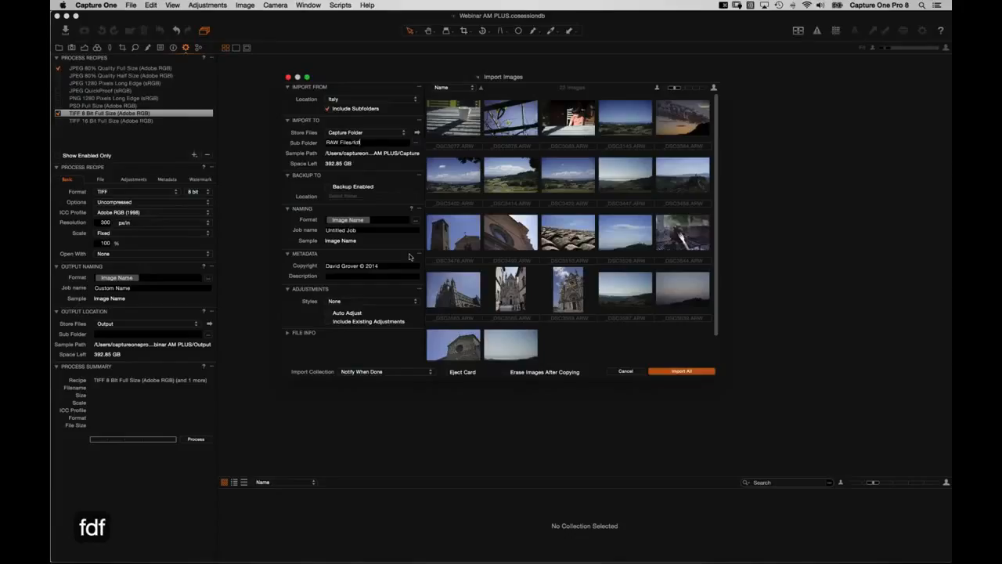
pyautogui.press('BackSpace')
pyautogui.press('BackSpace')
pyautogui.press('BackSpace')
pyautogui.press('BackSpace')
pyautogui.press('BackSpace')
pyautogui.press('BackSpace')
pyautogui.press('BackSpace')
pyautogui.press('BackSpace')
pyautogui.press('BackSpace')
pyautogui.press('BackSpace')
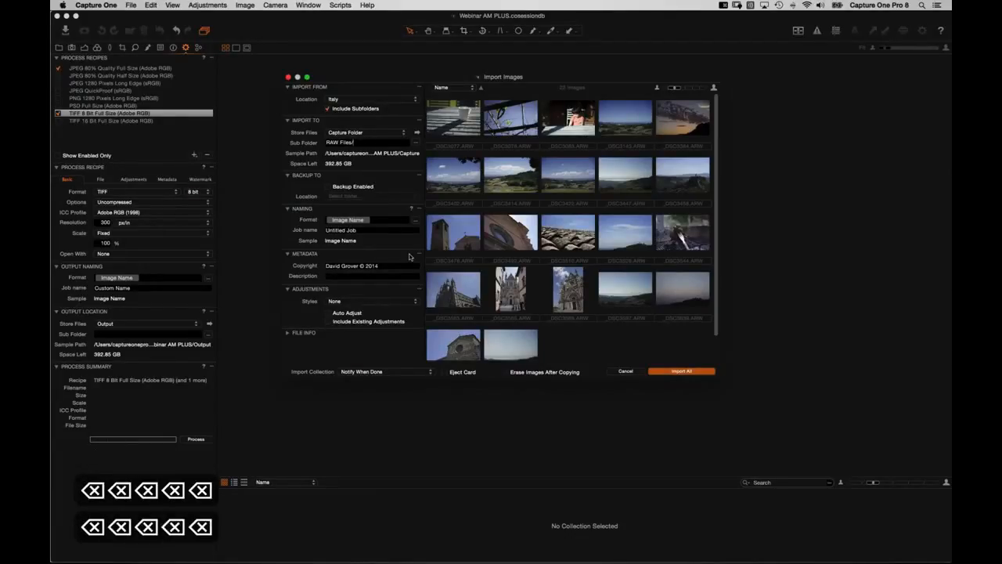
# Step: Append an Image Date token after RAW Files/ in the import sub folder format and set its date format to dd-MM-yy
pyautogui.hotkey('ctrl', 'space')
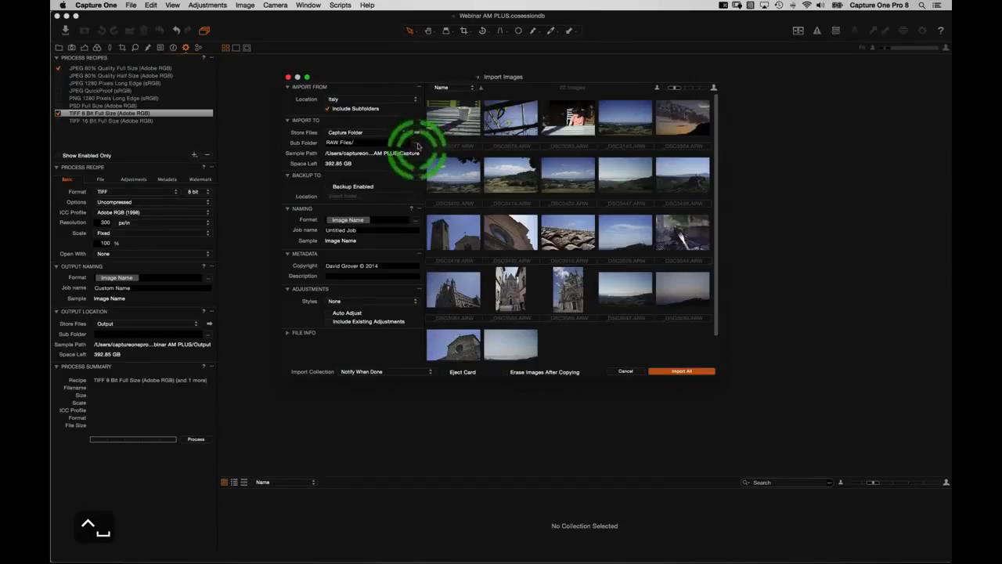
pyautogui.click(417, 144)
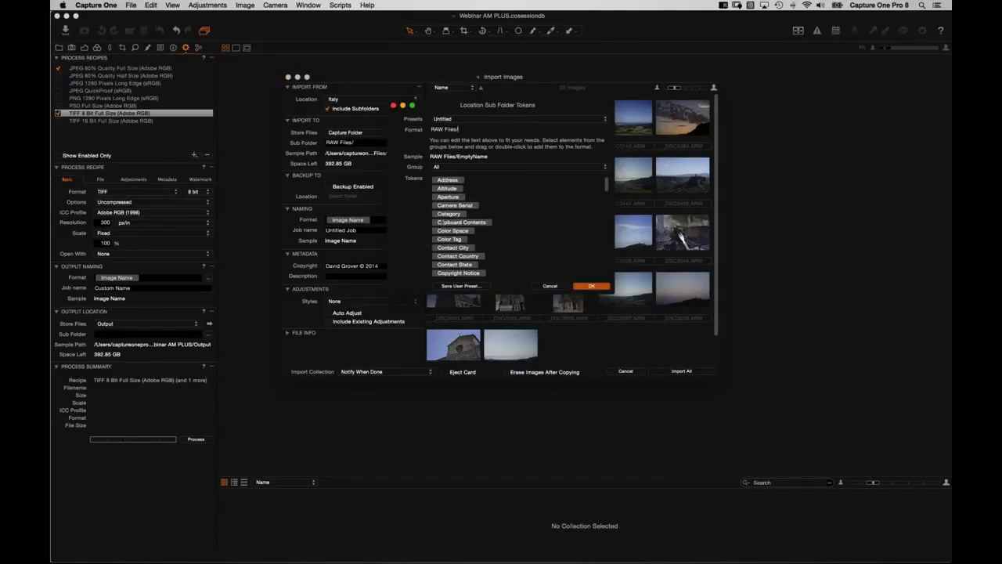
pyautogui.scroll(-10, 469, 227)
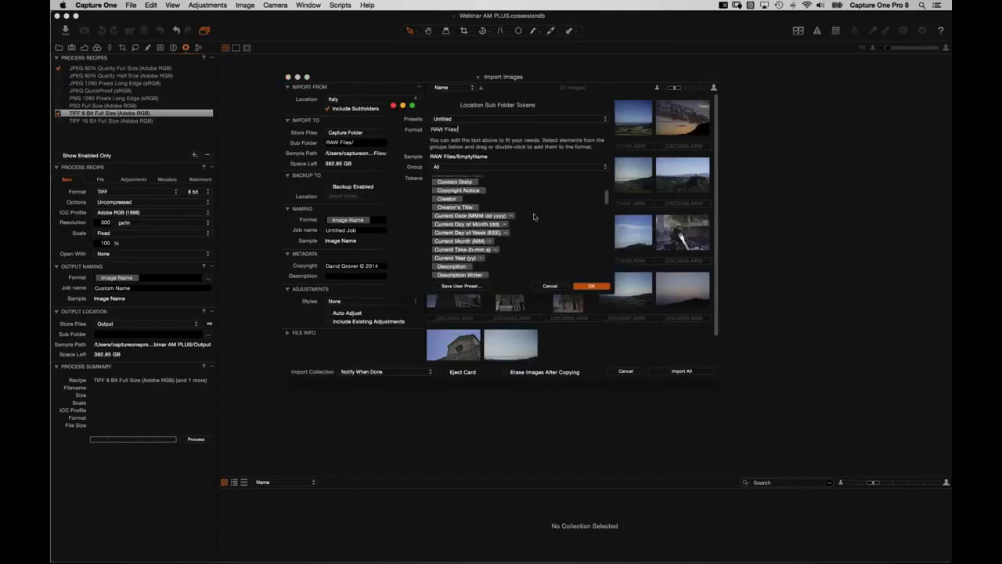
pyautogui.scroll(-5, 472, 227)
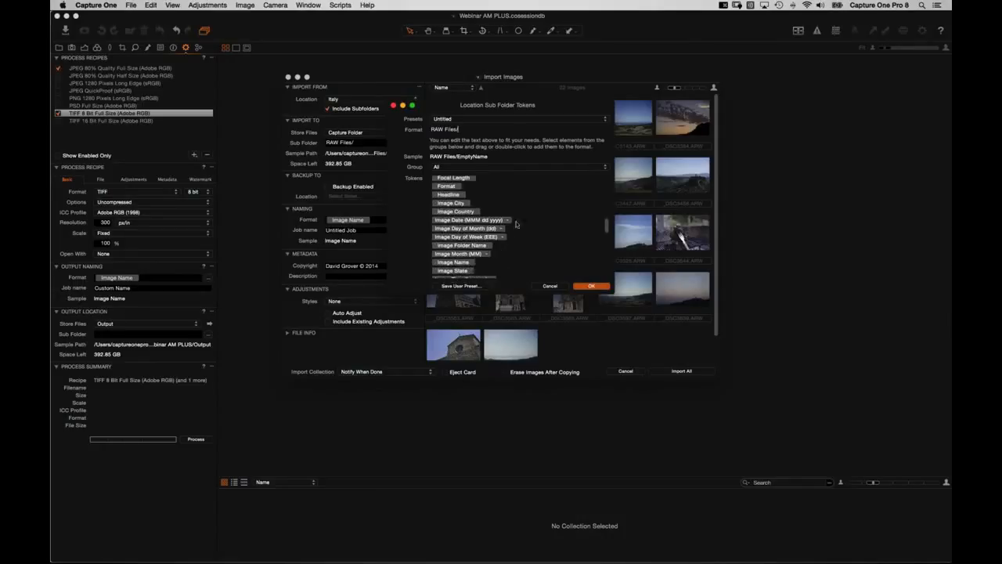
pyautogui.moveTo(451, 220); pyautogui.dragTo(482, 135)
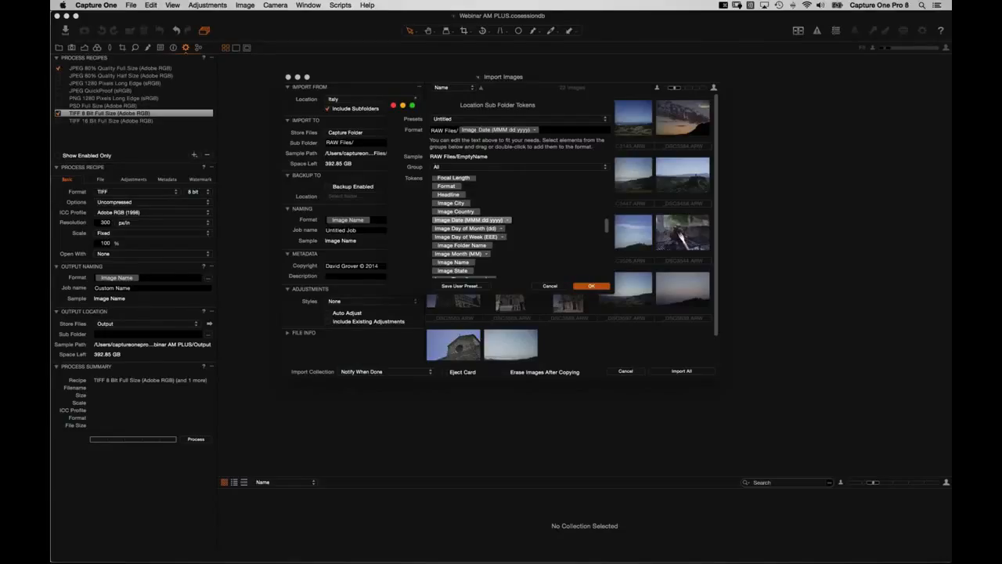
pyautogui.click(533, 130)
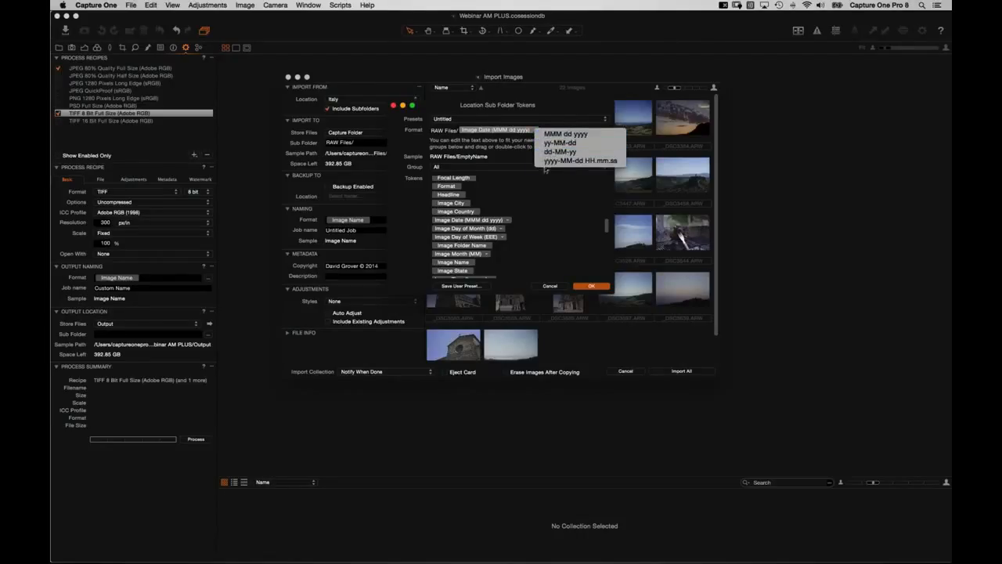
pyautogui.click(549, 153)
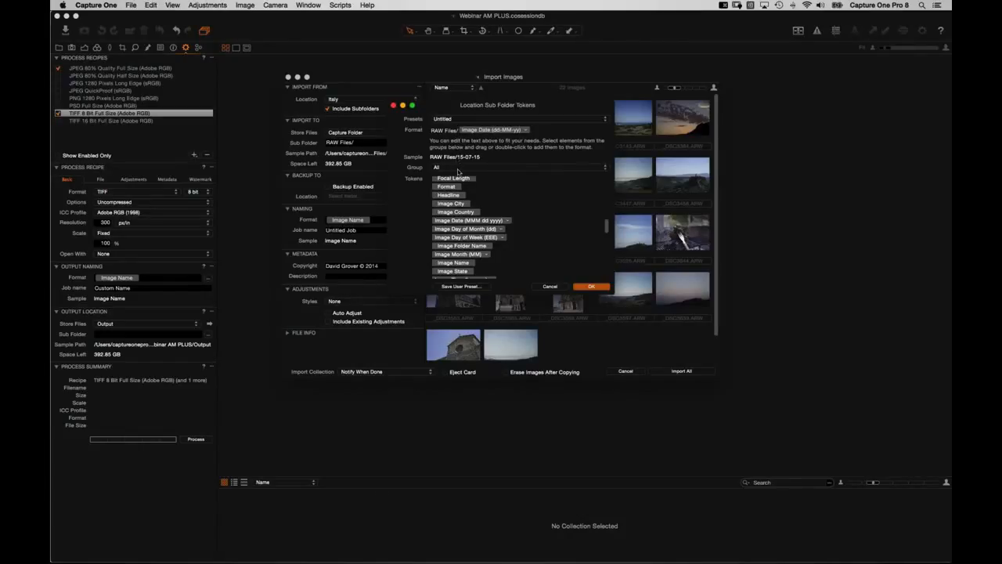
# Step: Delete the RAW Files/ text so the sub folder uses only the Image Date token, and accept the format
pyautogui.press('BackSpace')
pyautogui.press('BackSpace')
pyautogui.press('BackSpace')
pyautogui.press('BackSpace')
pyautogui.press('BackSpace')
pyautogui.press('BackSpace')
pyautogui.press('BackSpace')
pyautogui.press('BackSpace')
pyautogui.press('BackSpace')
pyautogui.press('BackSpace')
pyautogui.press('BackSpace')
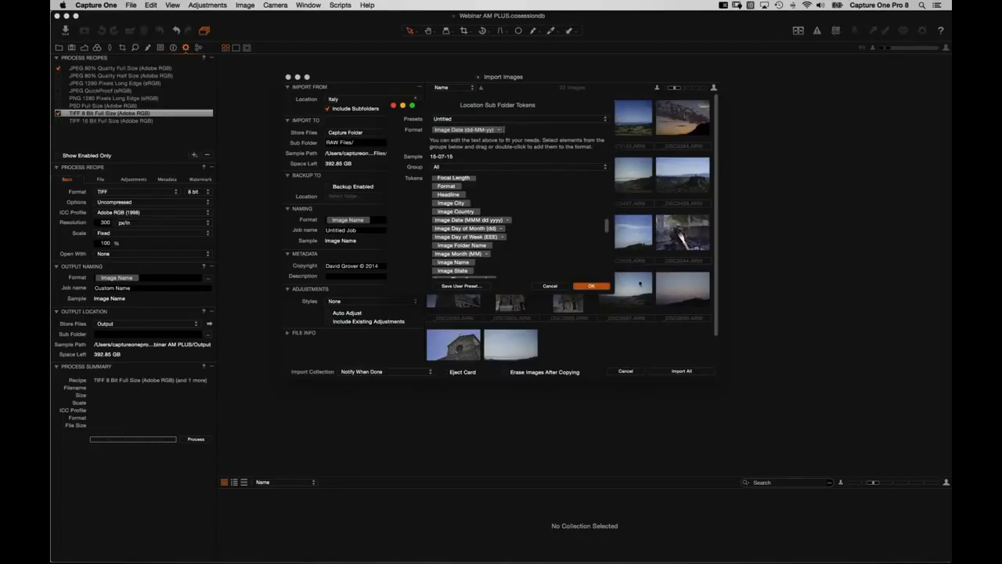
pyautogui.click(593, 286)
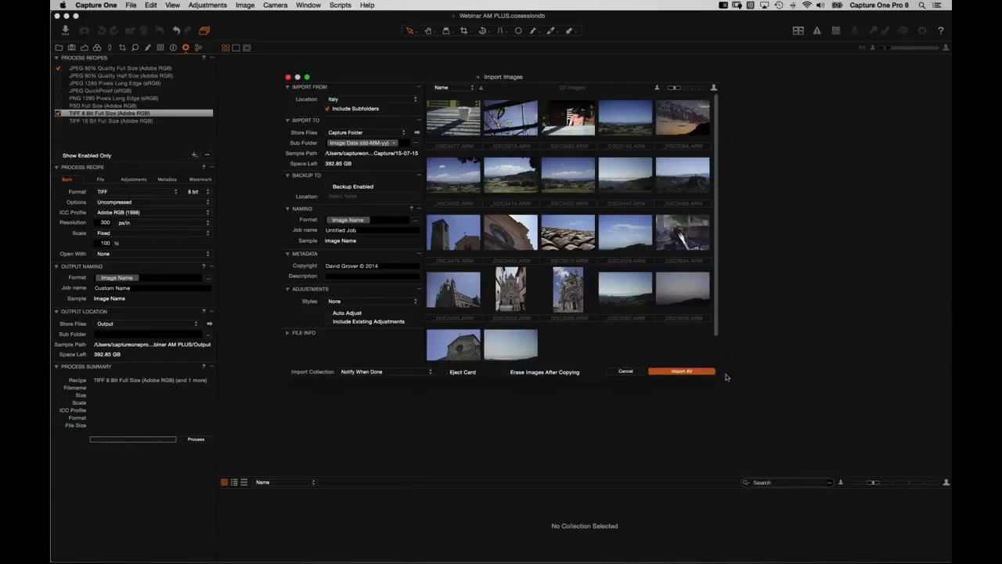
# Step: Import all the Italy images with the Image Date sub folder format and dismiss both import messages
pyautogui.click(682, 372)
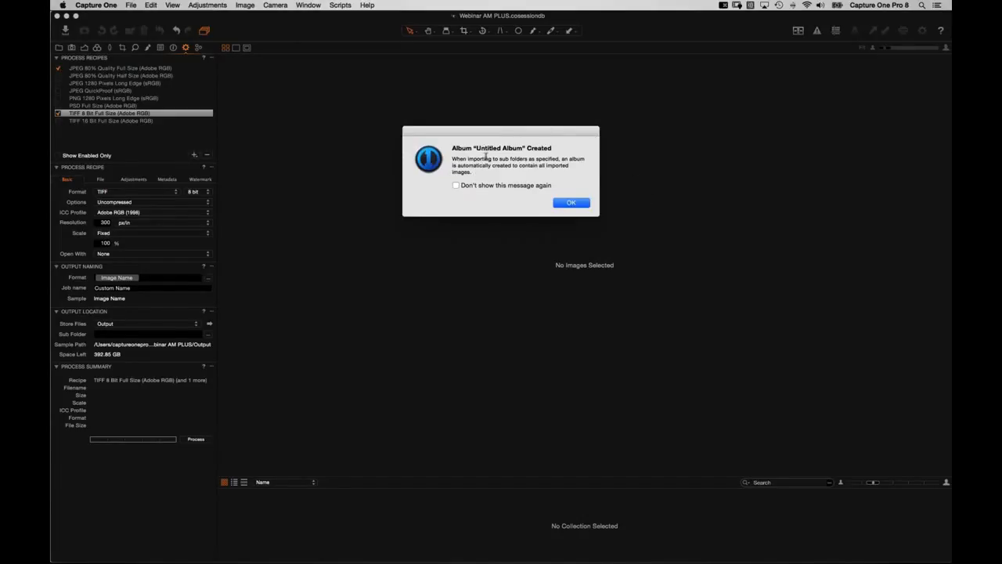
pyautogui.moveTo(496, 160); pyautogui.dragTo(464, 284)
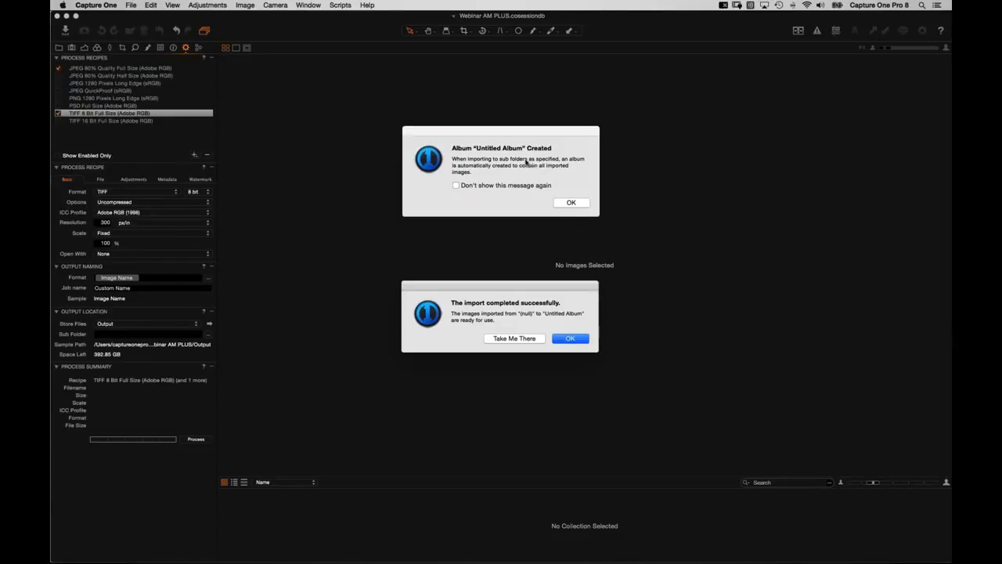
pyautogui.click(577, 338)
pyautogui.click(572, 202)
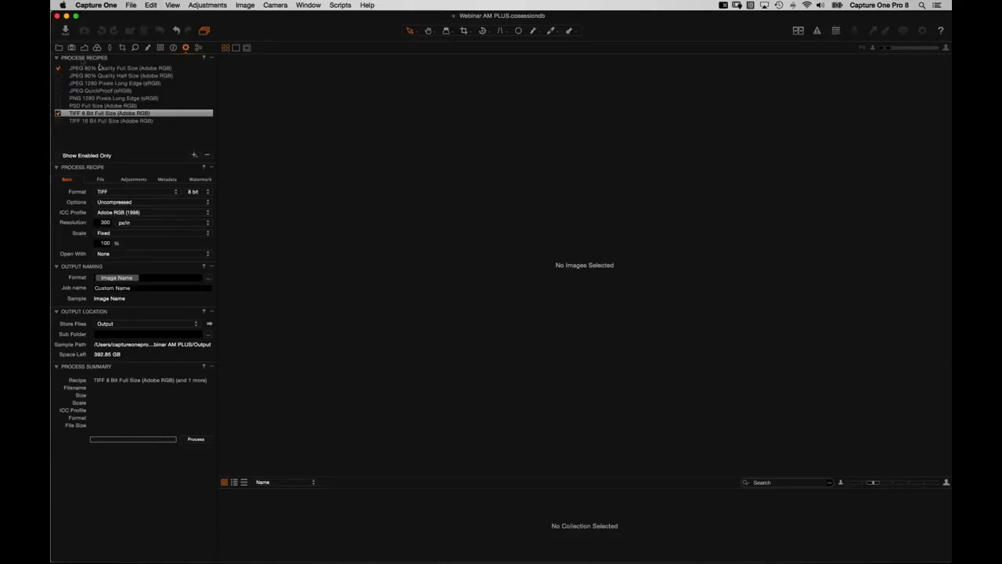
# Step: Show the session's Library and open the Webinar AM PLUS folder in Finder
pyautogui.click(59, 47)
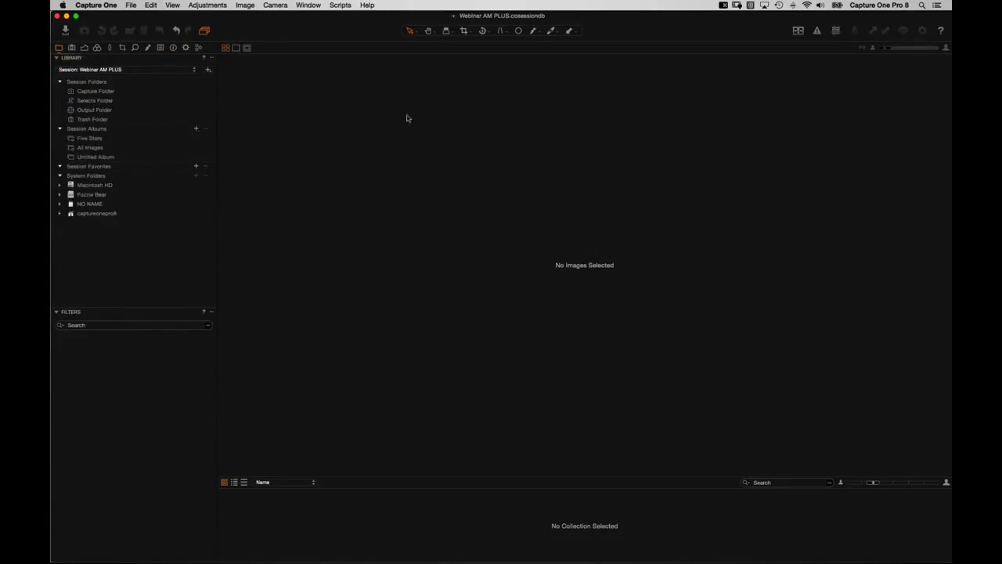
pyautogui.keyDown('super'); pyautogui.click(454, 17); pyautogui.keyUp('super')
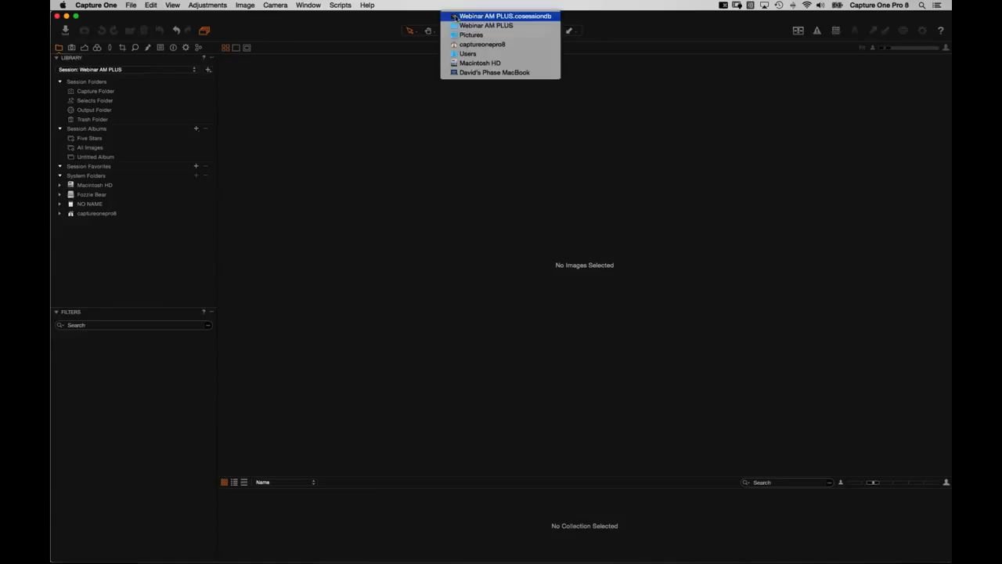
pyautogui.click(493, 24)
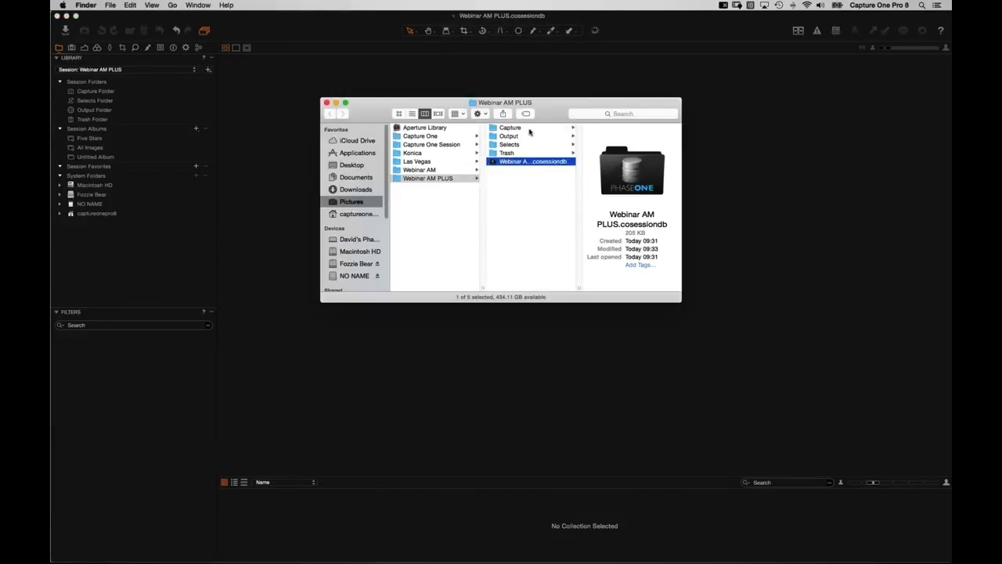
# Step: Examine the files in each date-named sub folder of Capture, from 01-07-15 to 30-06-15
pyautogui.click(529, 128)
pyautogui.click(614, 127)
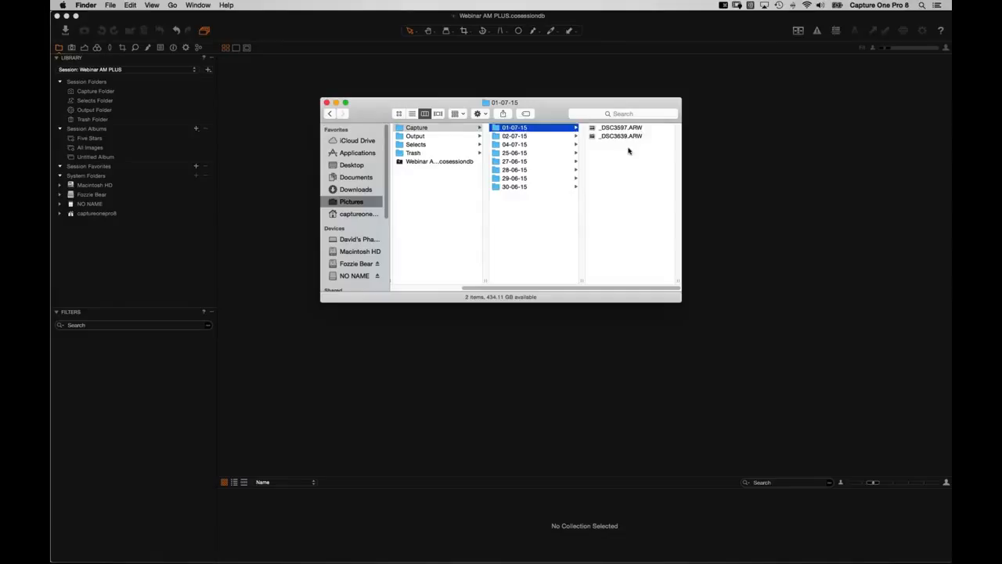
pyautogui.press('Down')
pyautogui.press('Down')
pyautogui.press('Down')
pyautogui.press('Down')
pyautogui.press('Down')
pyautogui.press('Down')
pyautogui.press('Down')
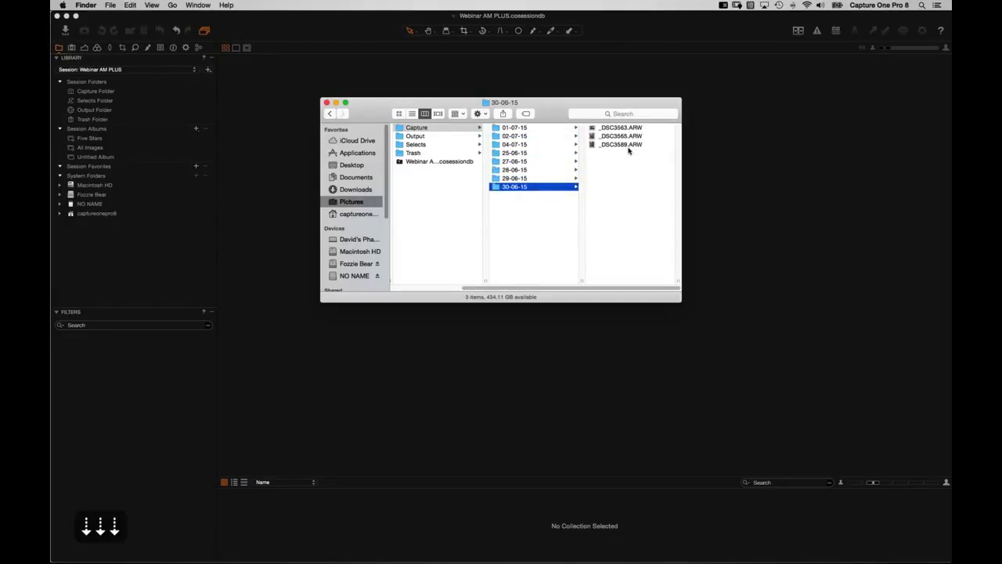
# Step: Switch back to Capture One and compare the contents of the session's Capture Folder with the Capture folder in Finder
pyautogui.click(267, 129)
pyautogui.click(104, 93)
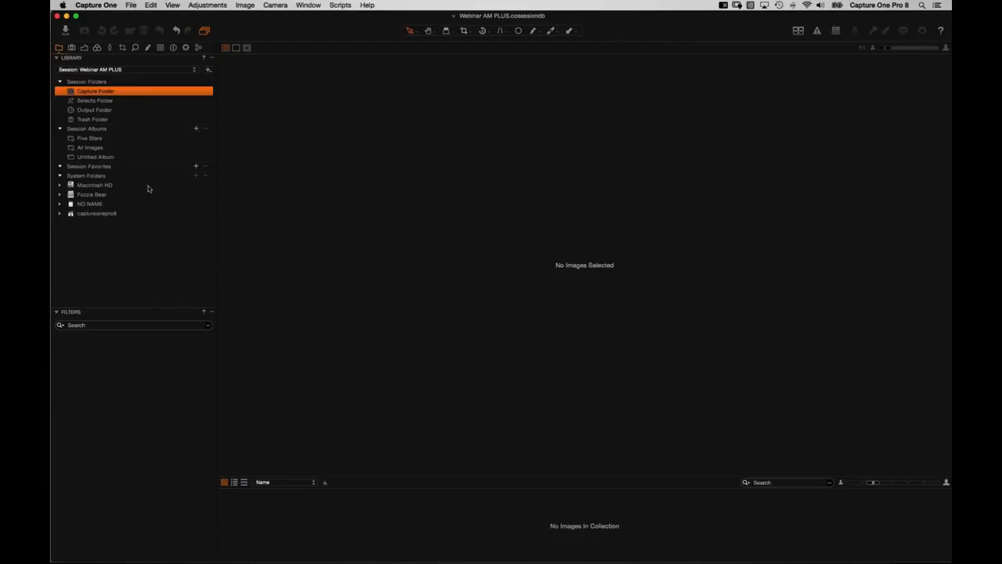
pyautogui.press('super+Tab')
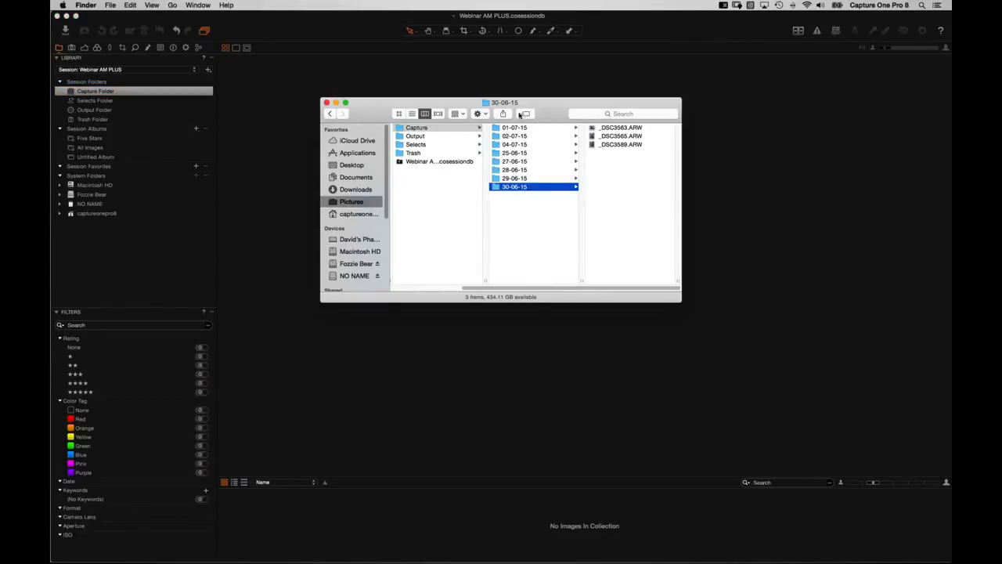
pyautogui.click(143, 147)
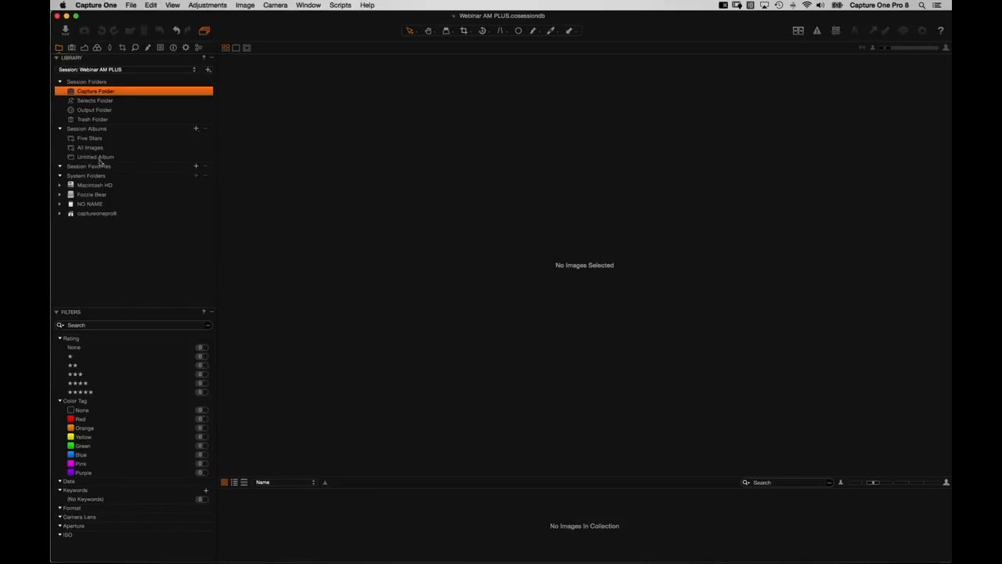
# Step: Show the Untitled Album's imported images as a full grid with larger thumbnails
pyautogui.click(93, 157)
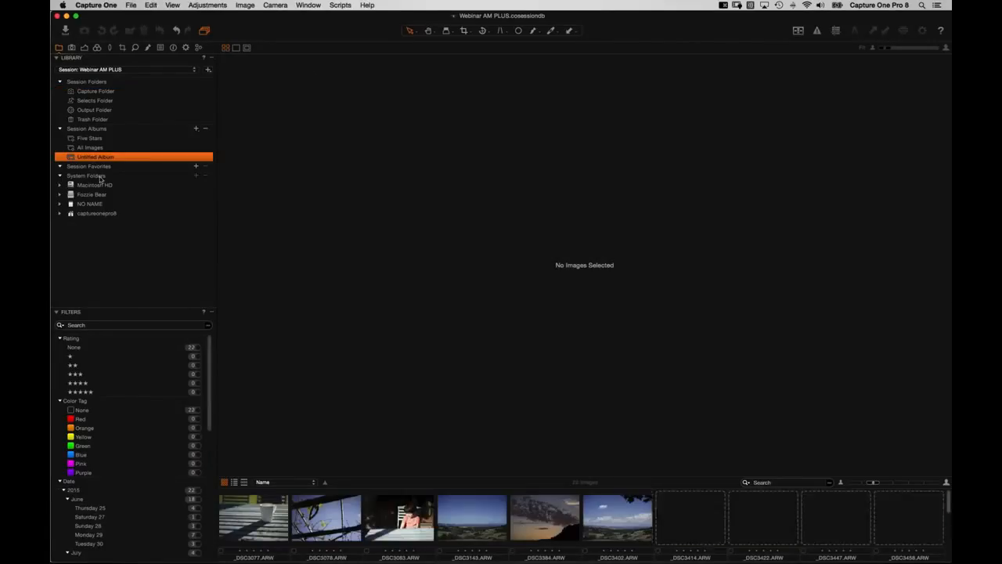
pyautogui.press('g')
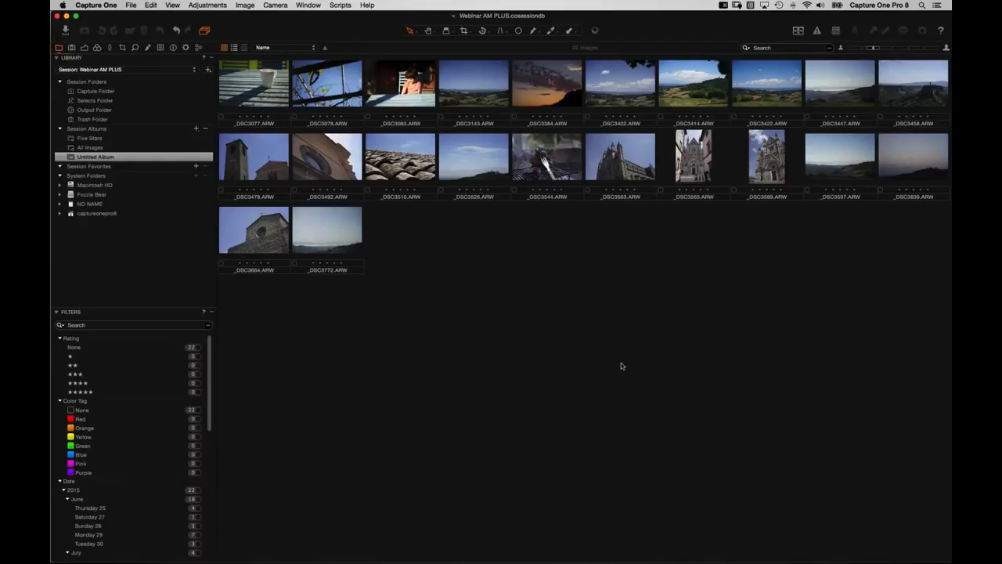
pyautogui.click(891, 48)
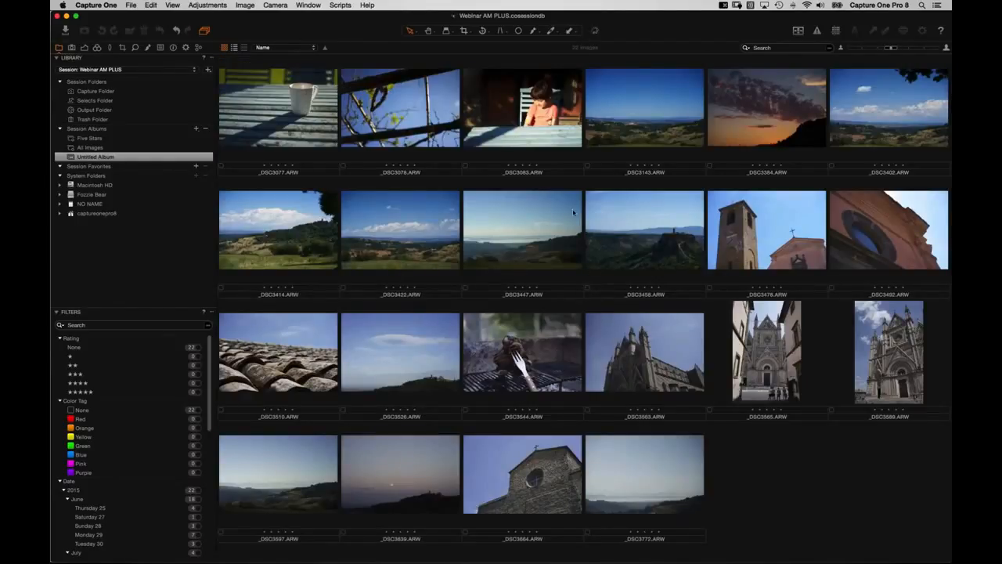
# Step: Reveal the session's Capture Folder within System Folders and expand its date sub folders
pyautogui.click(81, 91)
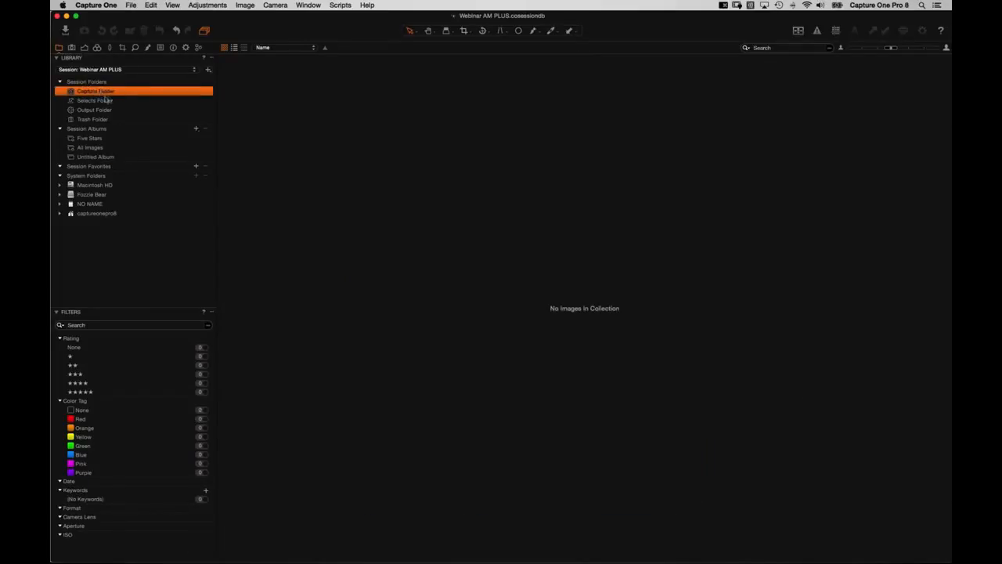
pyautogui.rightClick(96, 93)
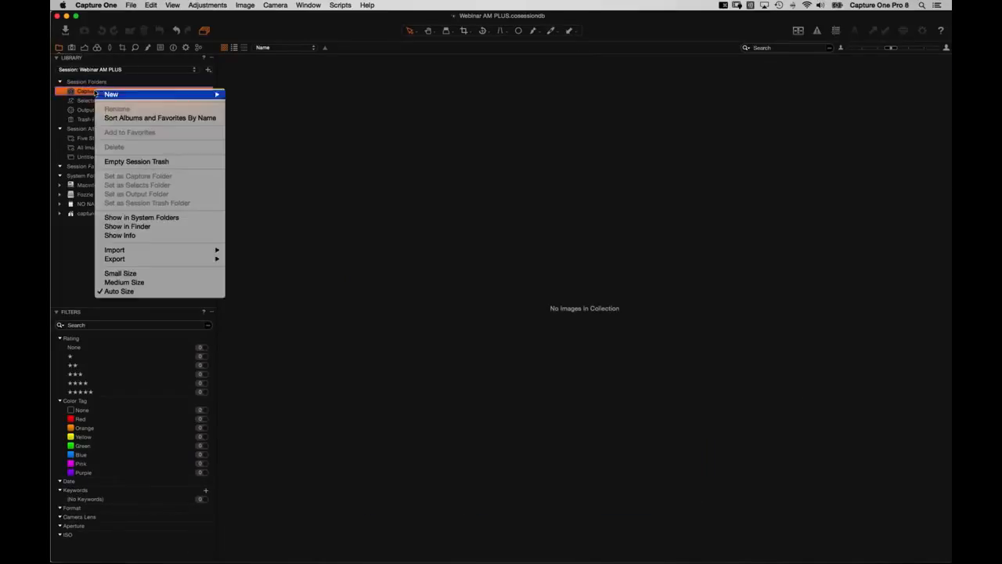
pyautogui.click(146, 219)
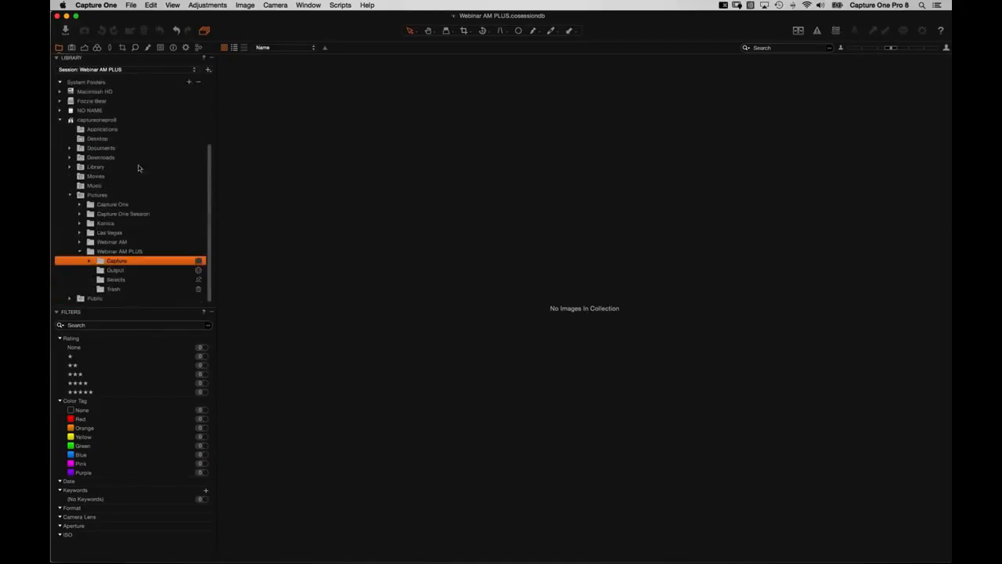
pyautogui.click(90, 264)
pyautogui.scroll(-3, 117, 200)
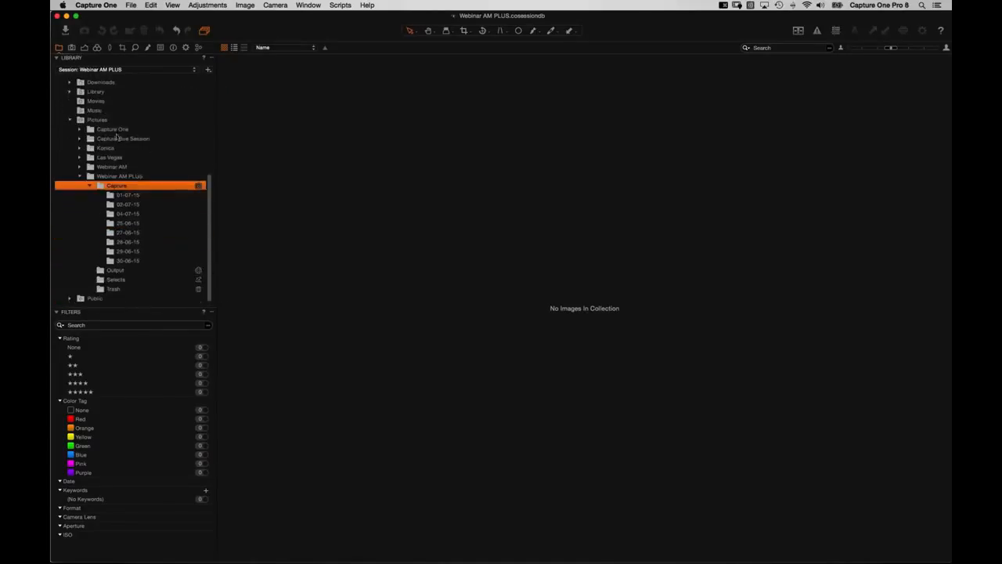
# Step: Look through the images in each Capture date sub folder, from 01-07-15 to 30-06-15
pyautogui.click(119, 195)
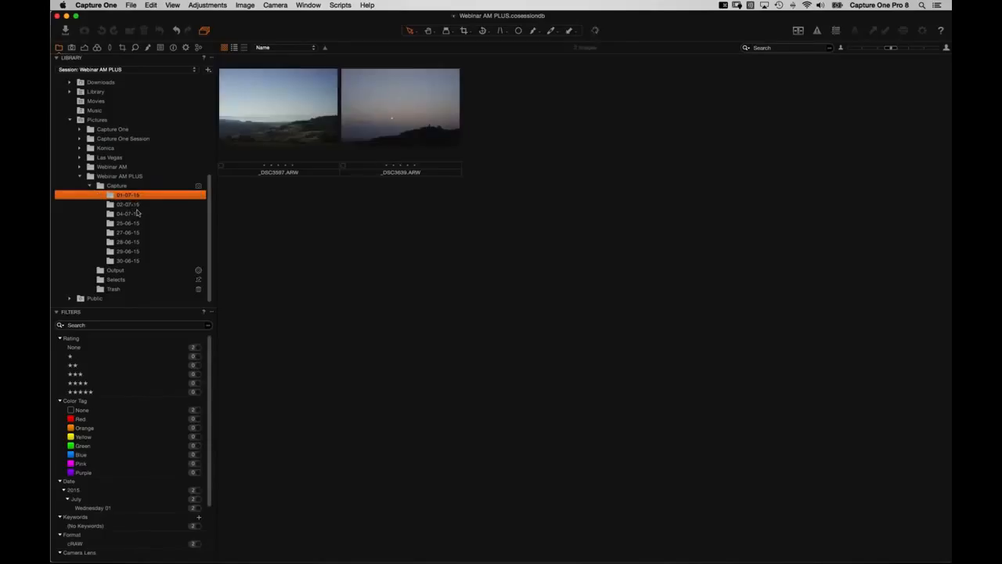
pyautogui.click(131, 205)
pyautogui.click(139, 214)
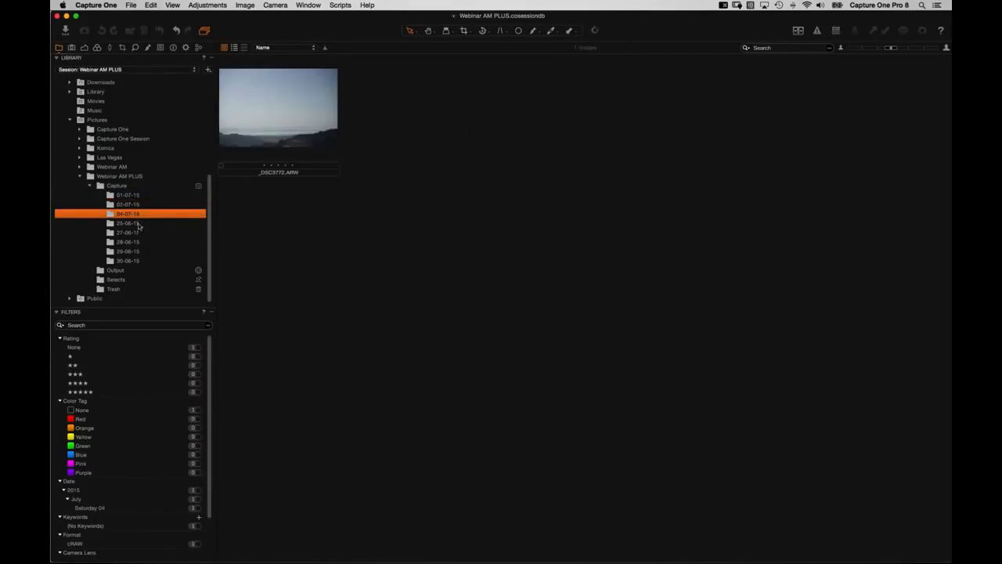
pyautogui.click(141, 225)
pyautogui.click(141, 232)
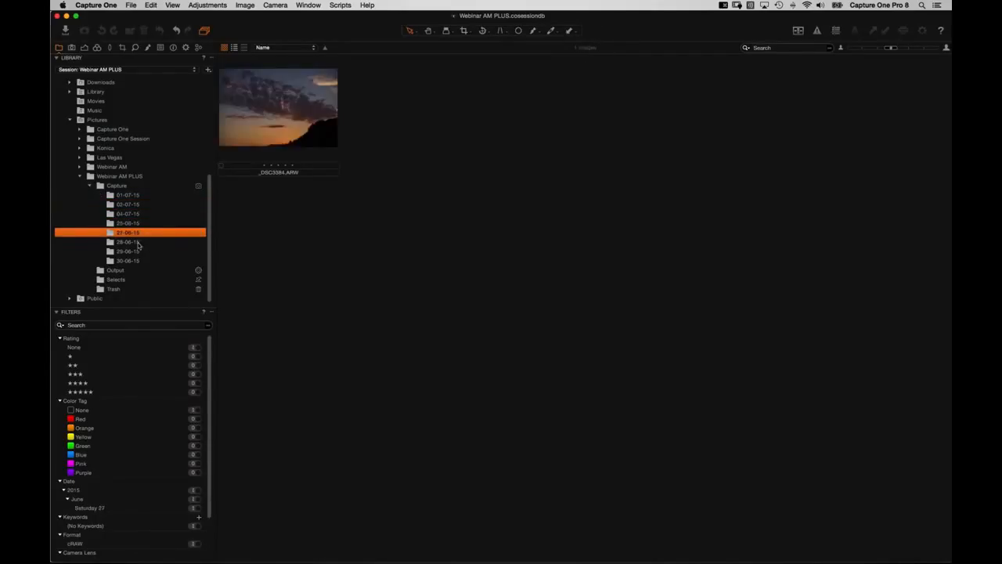
pyautogui.click(140, 242)
pyautogui.click(139, 252)
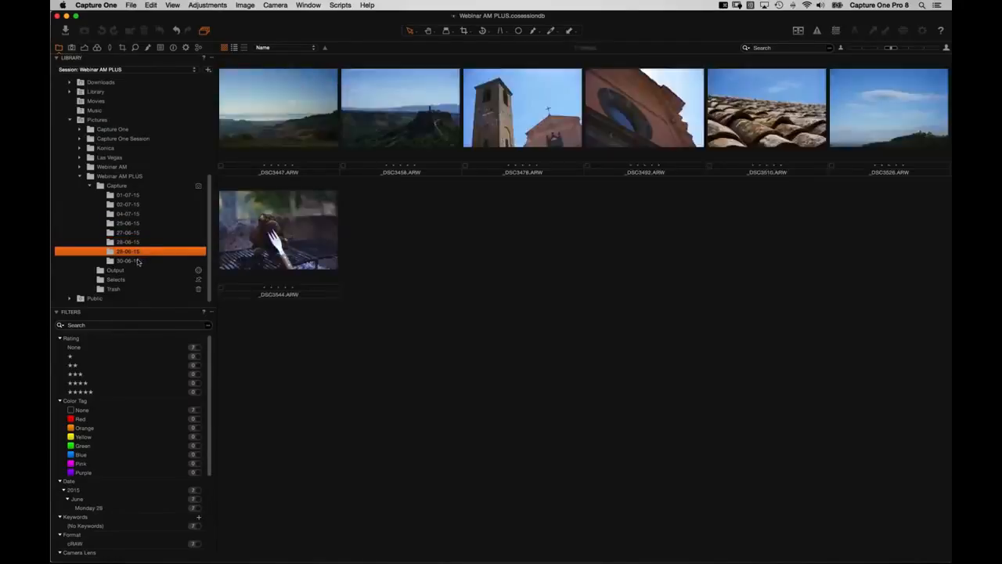
pyautogui.click(133, 261)
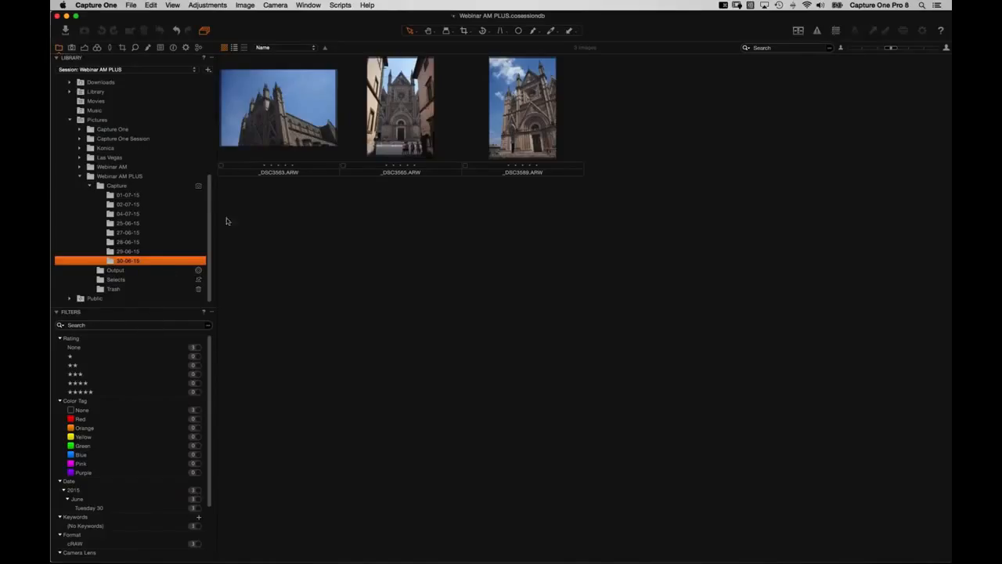
# Step: Show the 01-07-15 folder with larger thumbnails and select the image _DSC3597.ARW
pyautogui.moveTo(212, 217); pyautogui.dragTo(212, 123)
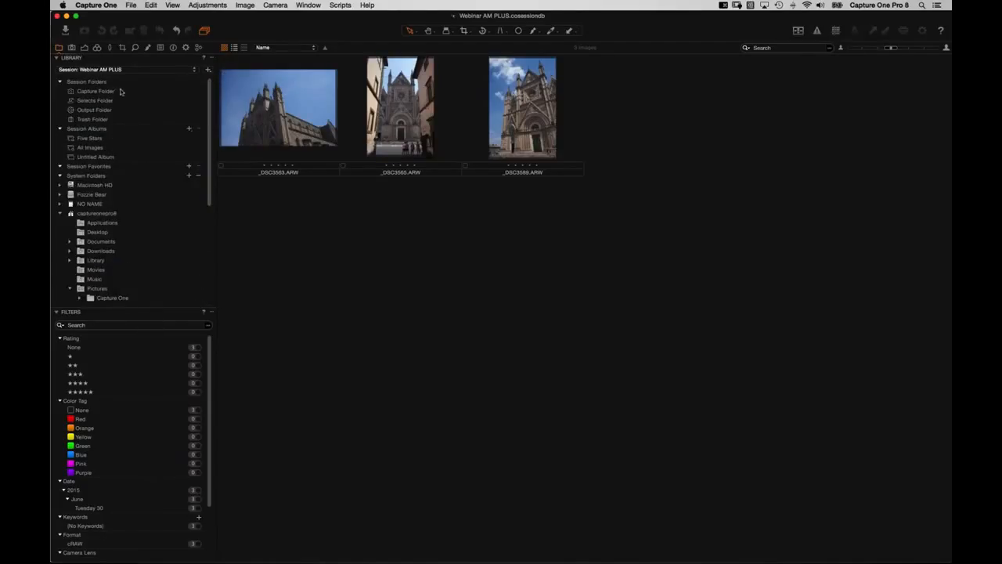
pyautogui.click(147, 206)
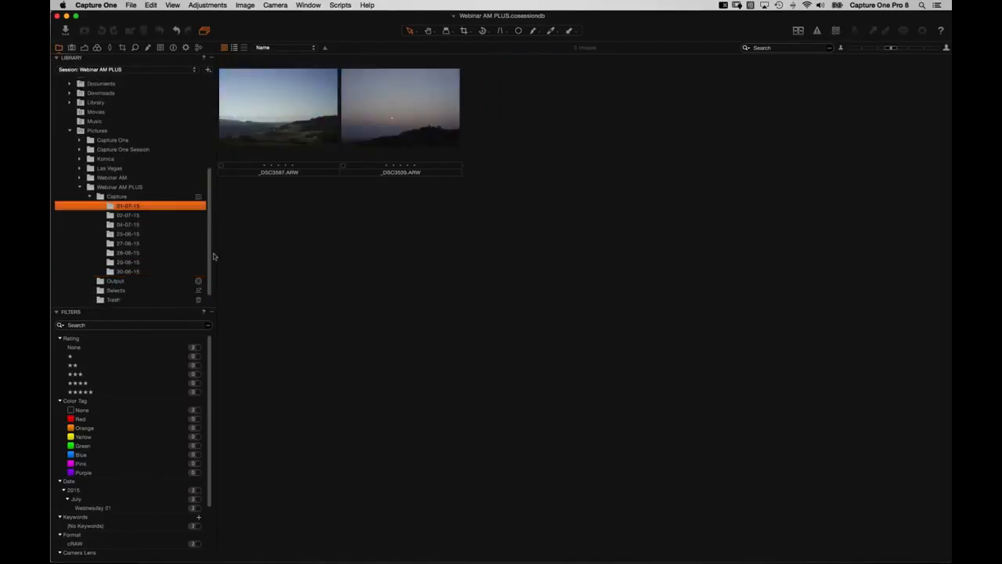
pyautogui.click(908, 48)
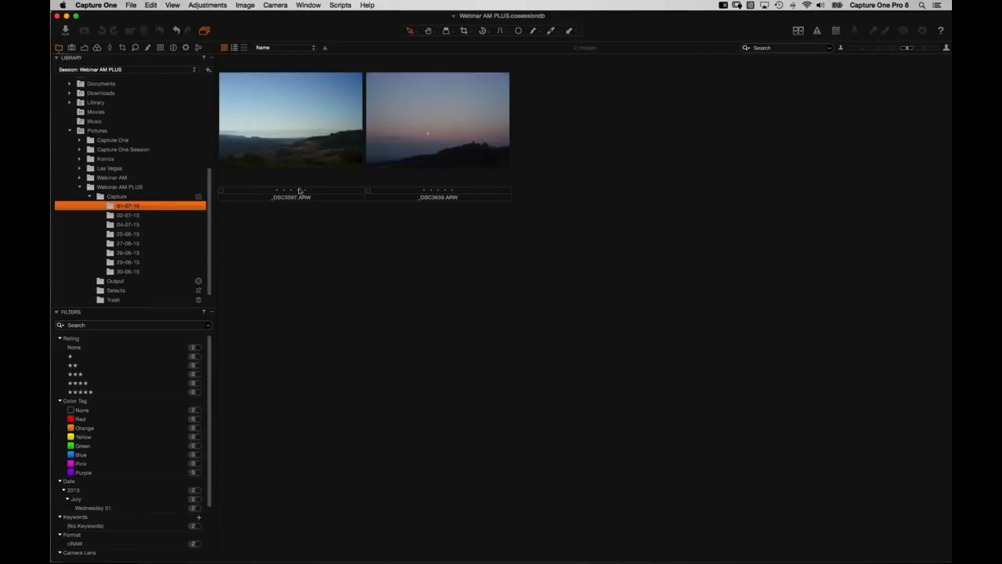
pyautogui.click(308, 166)
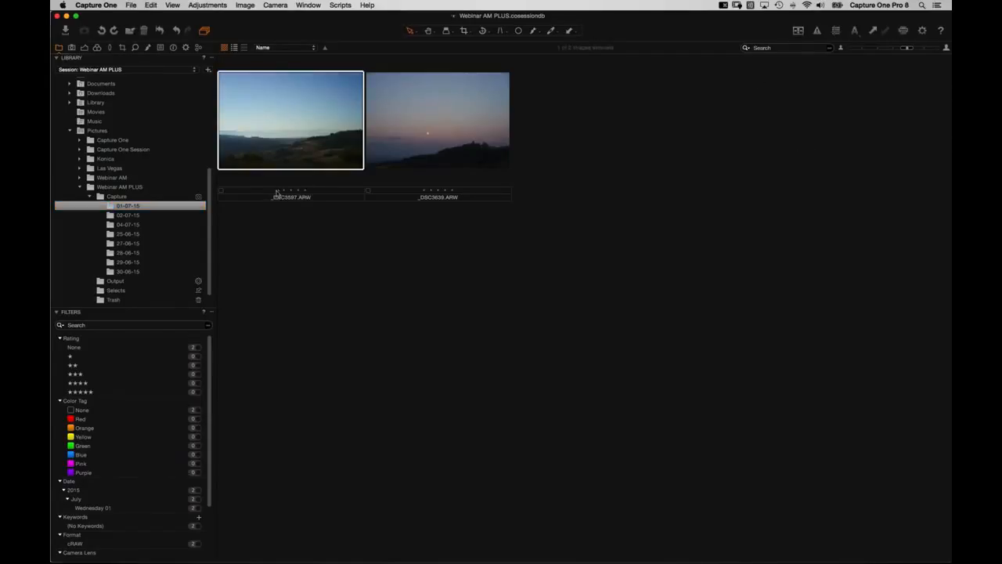
# Step: Try different star ratings on the _DSC3597.ARW thumbnail, ending with five stars, and return to the full grid
pyautogui.click(305, 190)
pyautogui.click(284, 191)
pyautogui.doubleClick(302, 192)
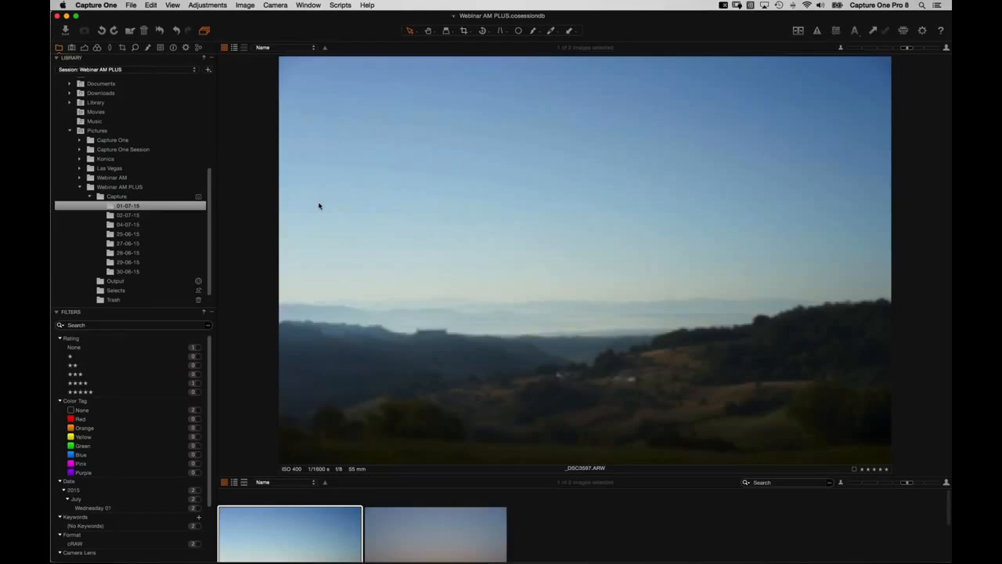
pyautogui.press('g')
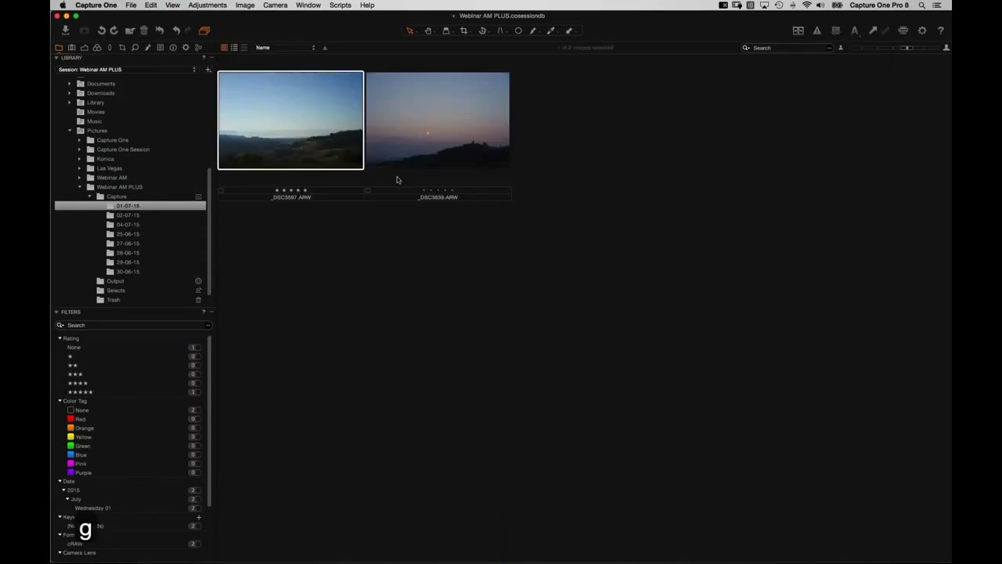
# Step: Rate _DSC3597.ARW from one up to five stars in turn, and clear its rating
pyautogui.press('1')
pyautogui.press('2')
pyautogui.press('3')
pyautogui.press('4')
pyautogui.press('5')
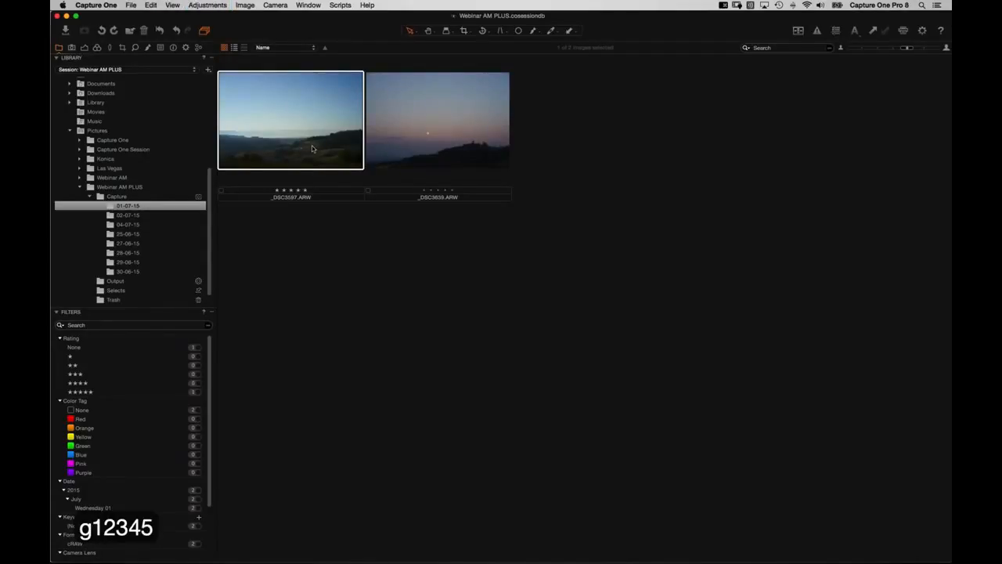
pyautogui.press('0')
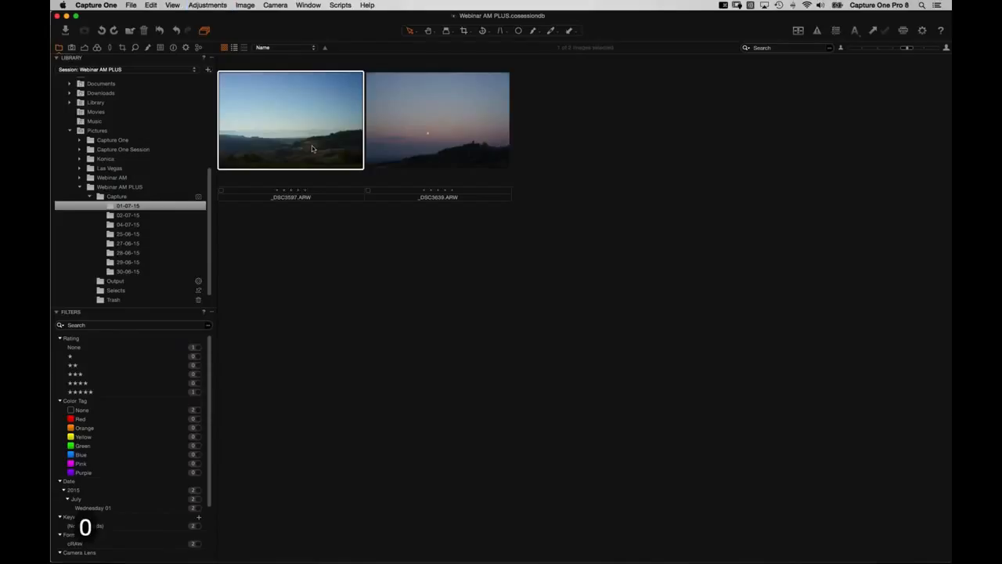
# Step: Check the colour tag choices for _DSC3597.ARW, tag it green, and change the tag to red
pyautogui.click(222, 191)
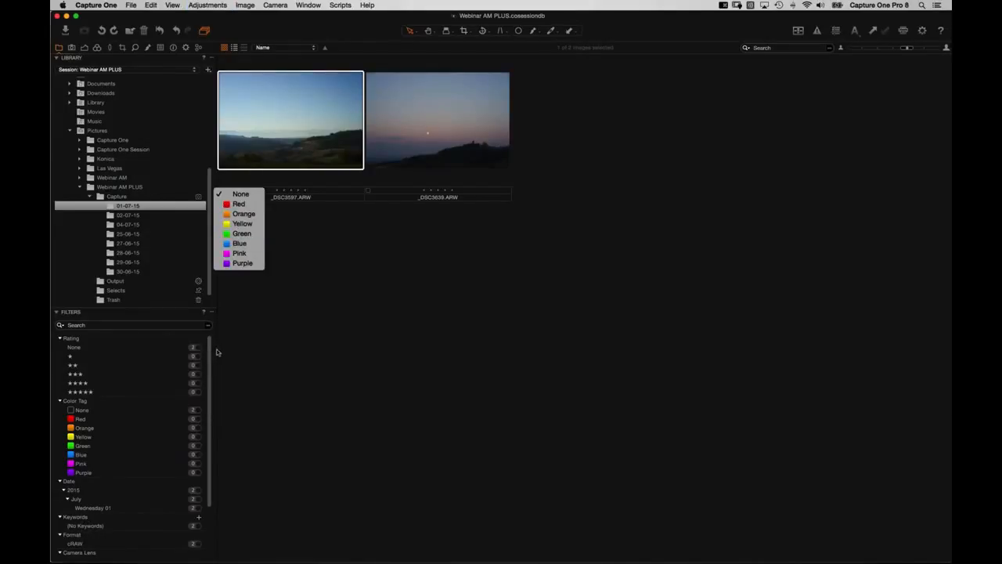
pyautogui.click(312, 194)
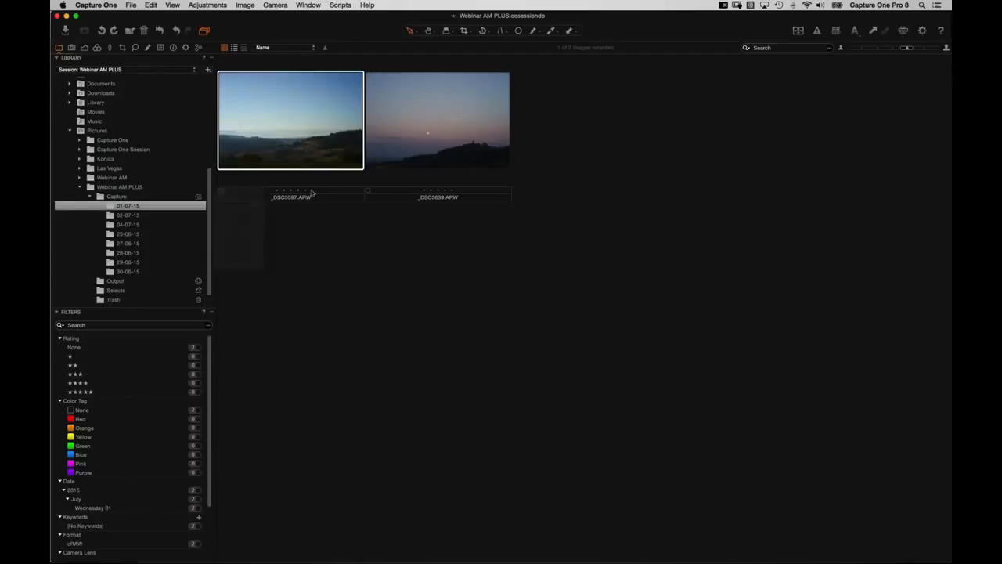
pyautogui.press('+')
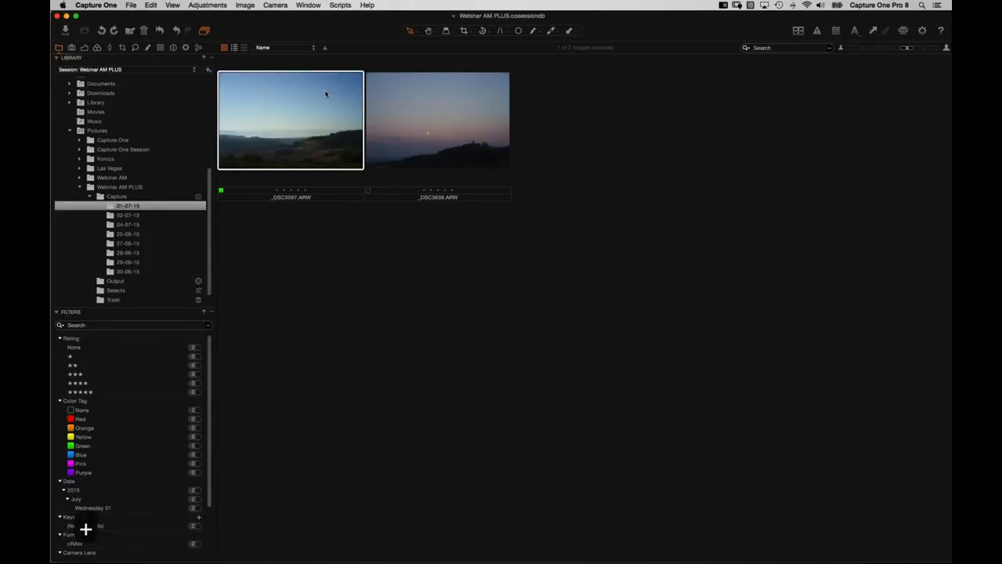
pyautogui.press('-')
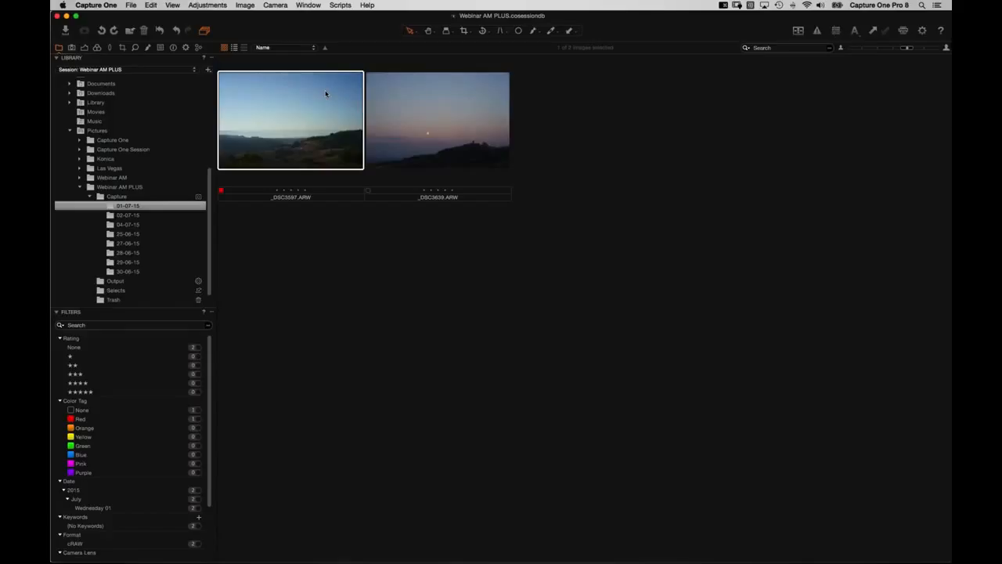
# Step: Tag _DSC3597.ARW yellow and try to clear its colour tag
pyautogui.press('*')
pyautogui.press('x')
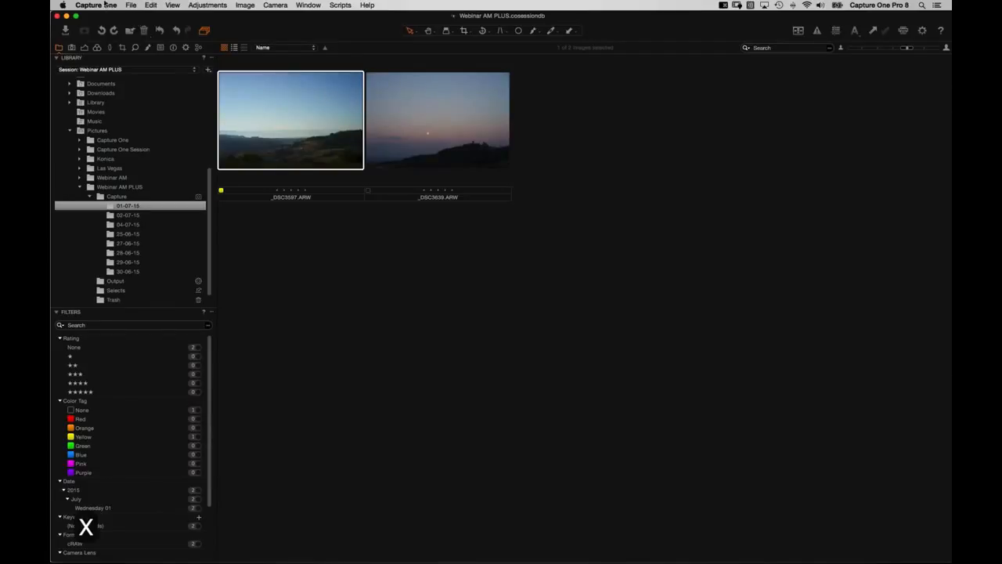
# Step: Look through the Shortcuts category of the keyboard shortcut editor and check which Color Tag commands have shortcuts assigned
pyautogui.click(104, 5)
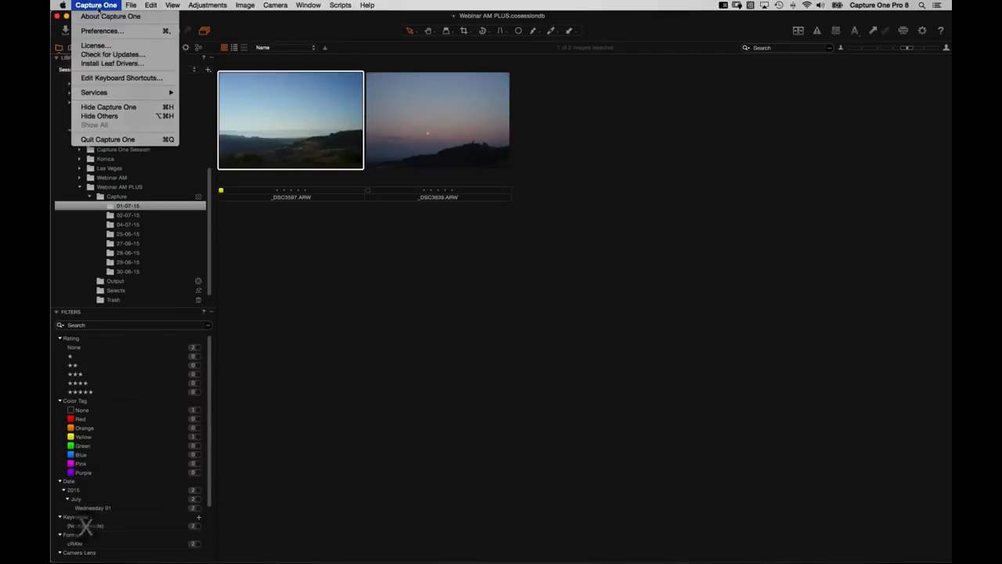
pyautogui.click(113, 78)
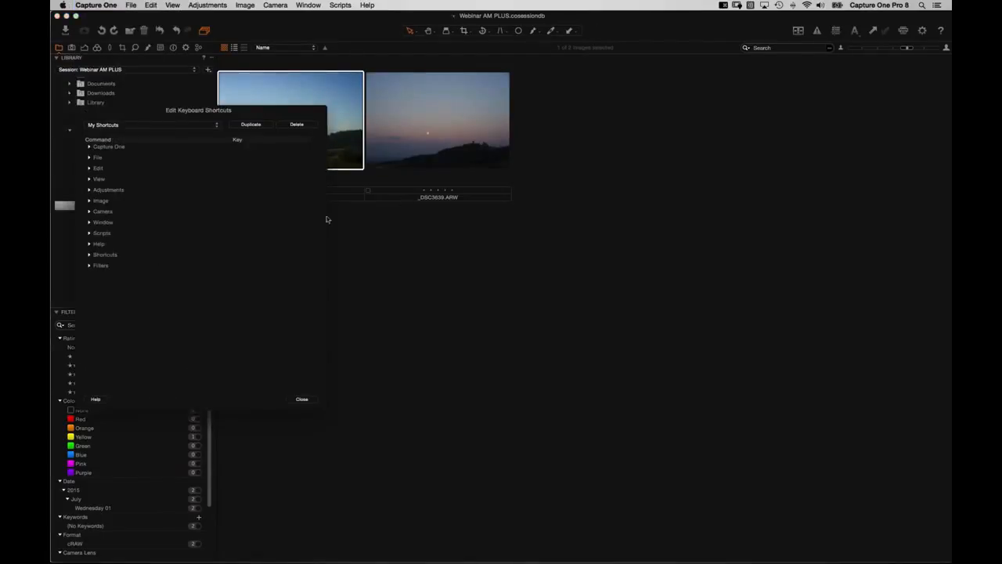
pyautogui.click(89, 255)
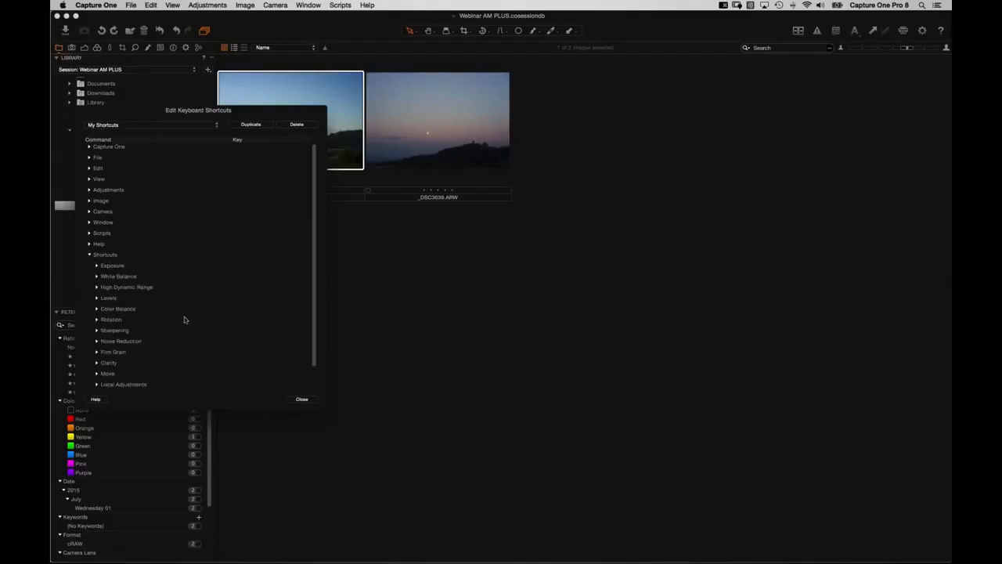
pyautogui.scroll(-2, 158, 280)
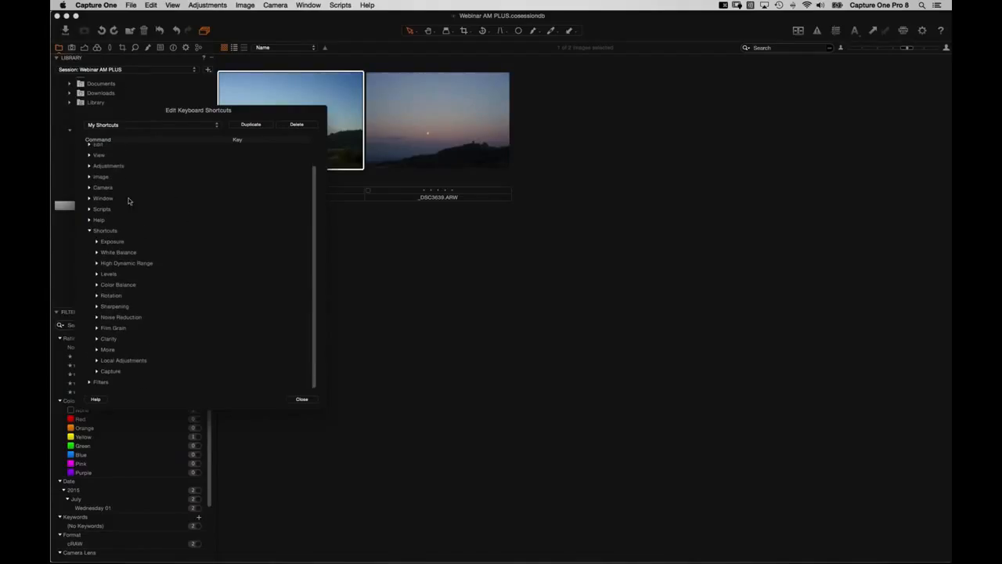
pyautogui.click(304, 400)
pyautogui.click(206, 4)
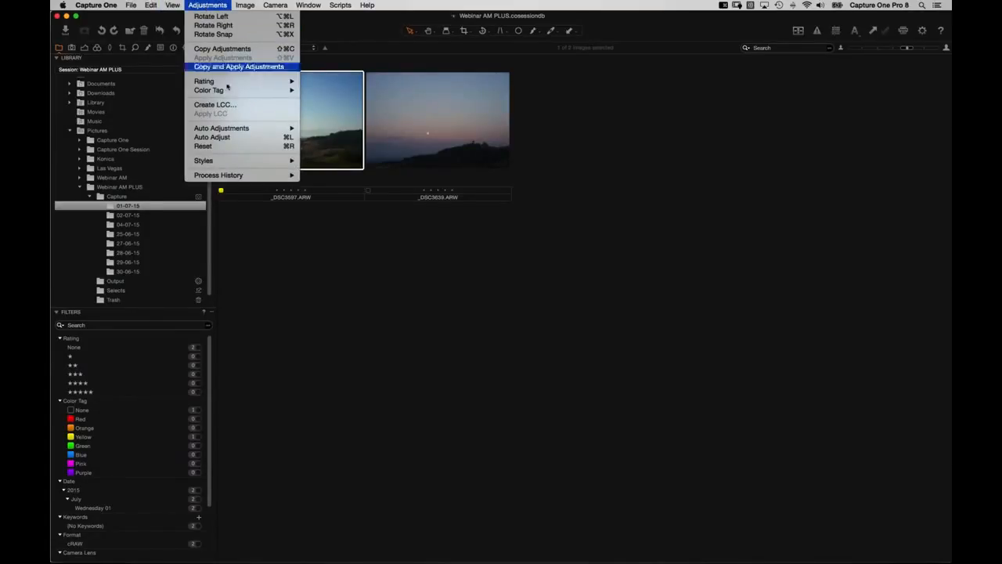
pyautogui.moveTo(227, 90)
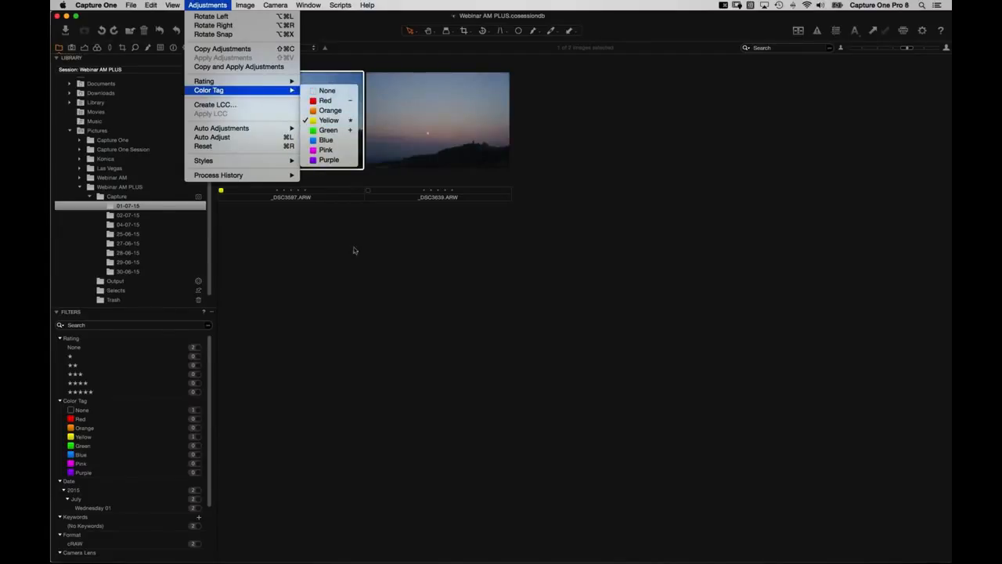
pyautogui.click(341, 297)
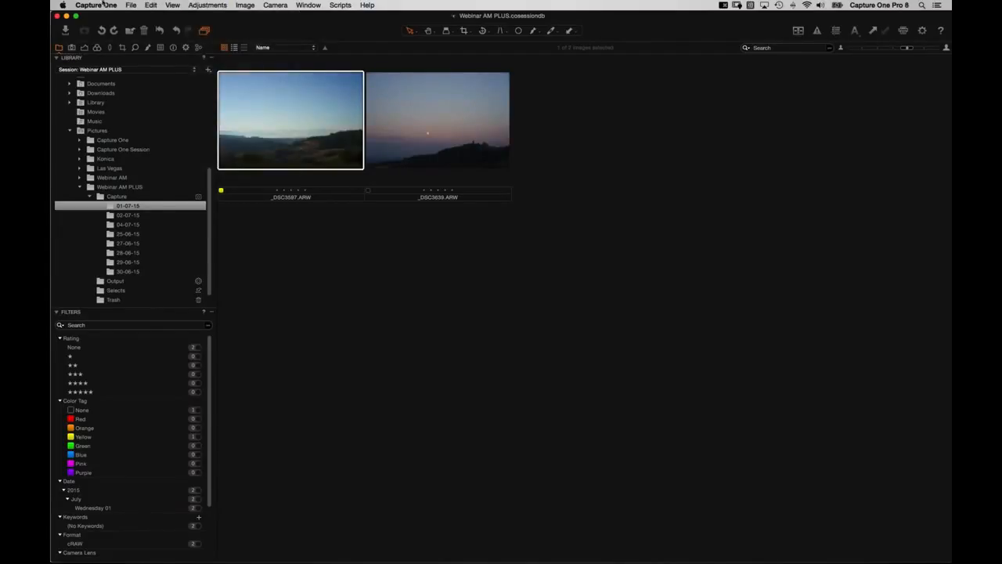
# Step: Assign X as the keyboard shortcut for the Color Tag command None in the My Shortcuts set
pyautogui.click(105, 4)
pyautogui.click(121, 79)
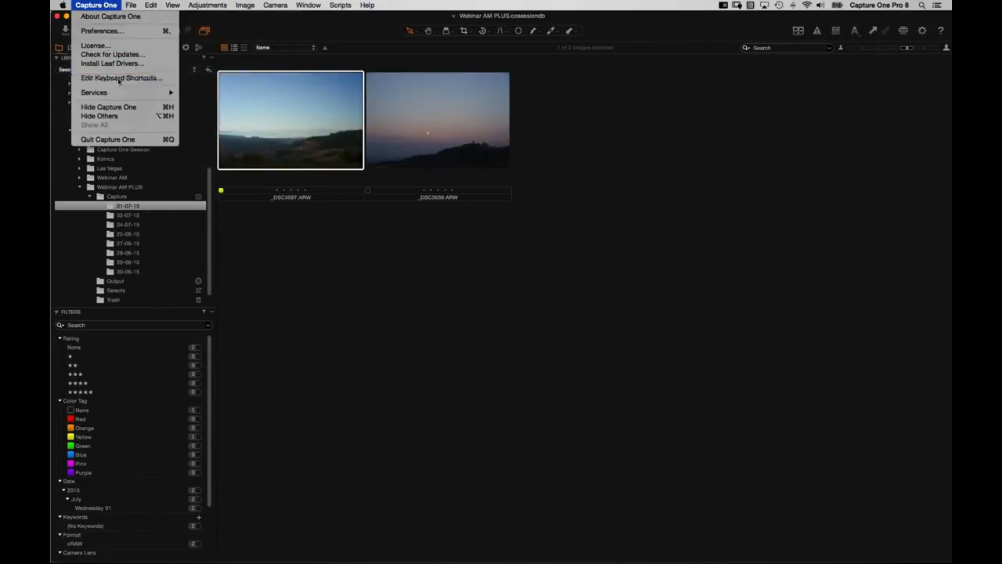
pyautogui.click(90, 165)
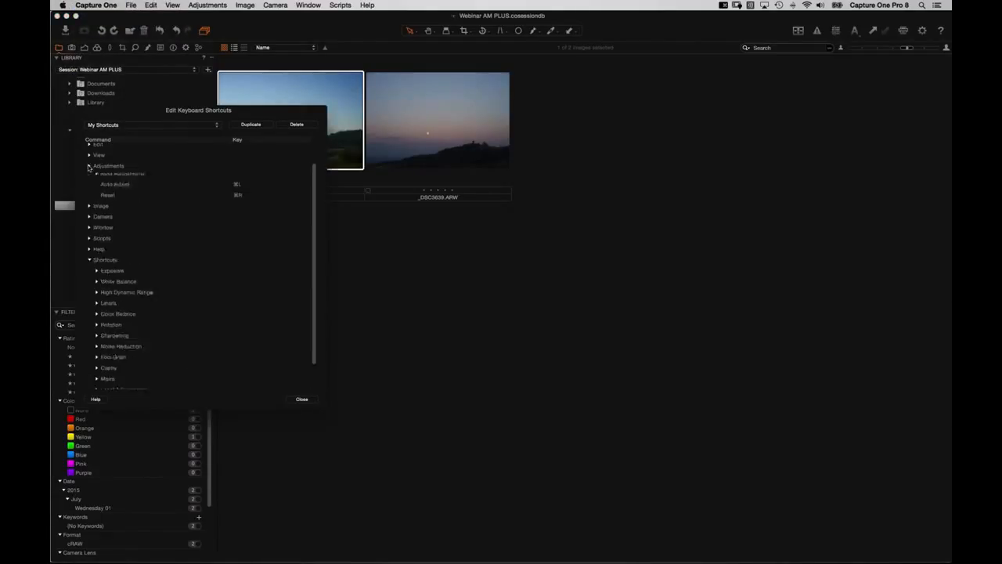
pyautogui.click(97, 252)
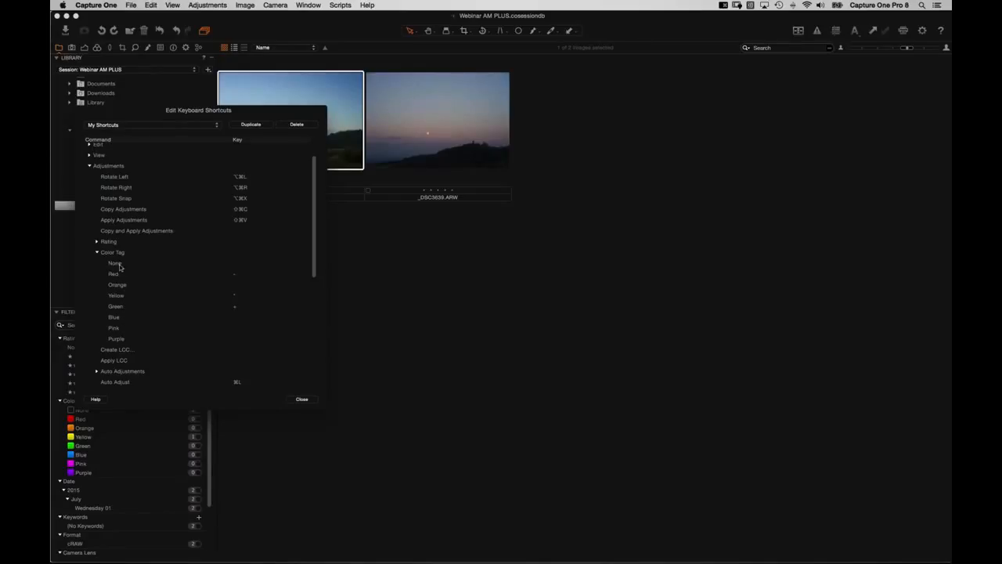
pyautogui.click(235, 266)
pyautogui.click(236, 266)
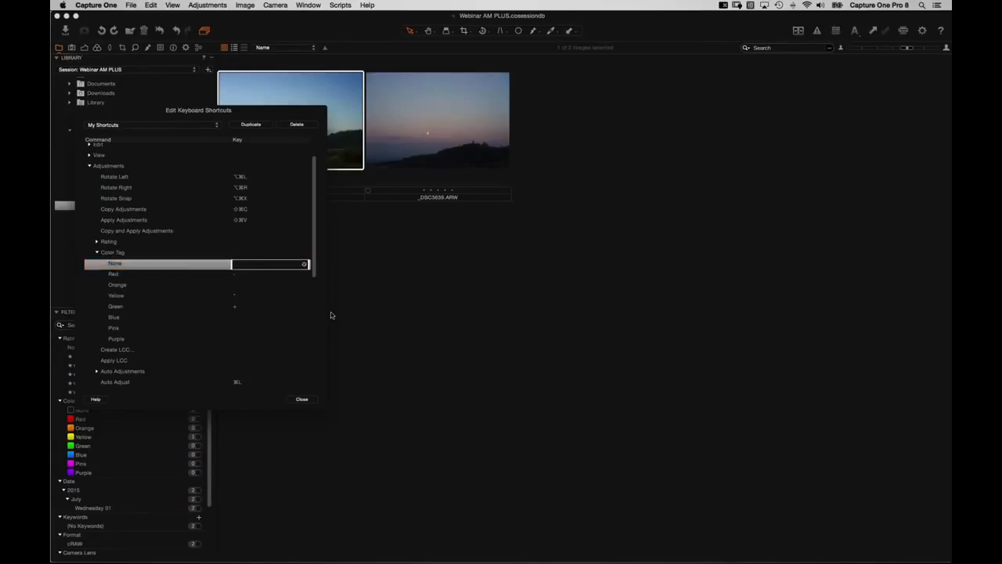
pyautogui.press('x')
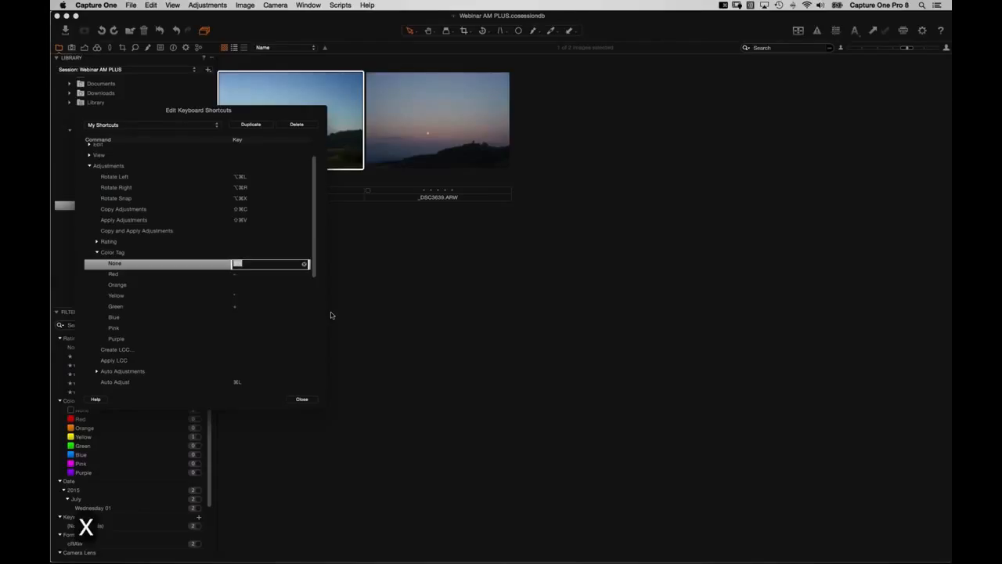
pyautogui.click(301, 400)
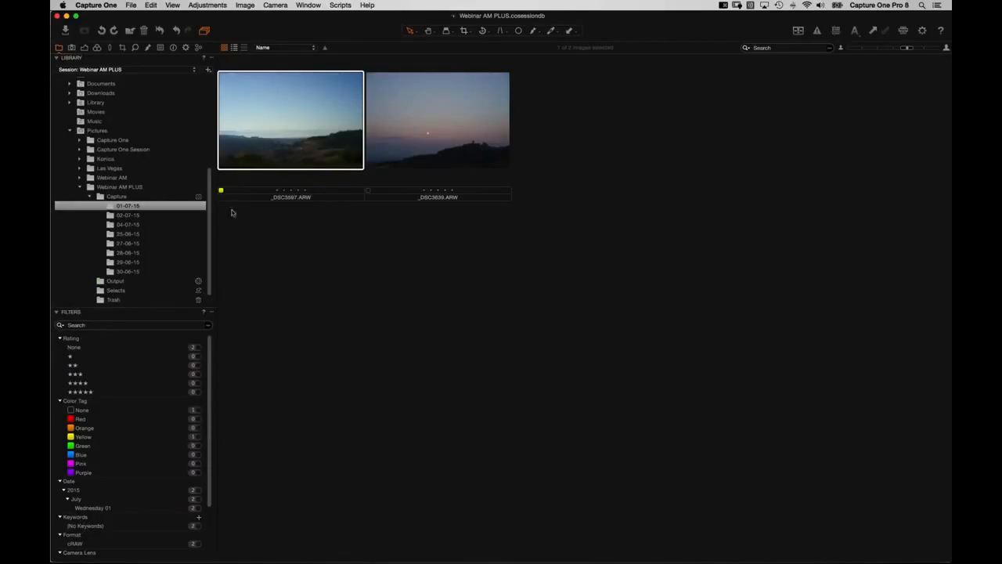
# Step: Clear the colour tag of _DSC3597.ARW, rate it five stars, and rate _DSC3639.ARW three stars
pyautogui.press('x')
pyautogui.press('5')
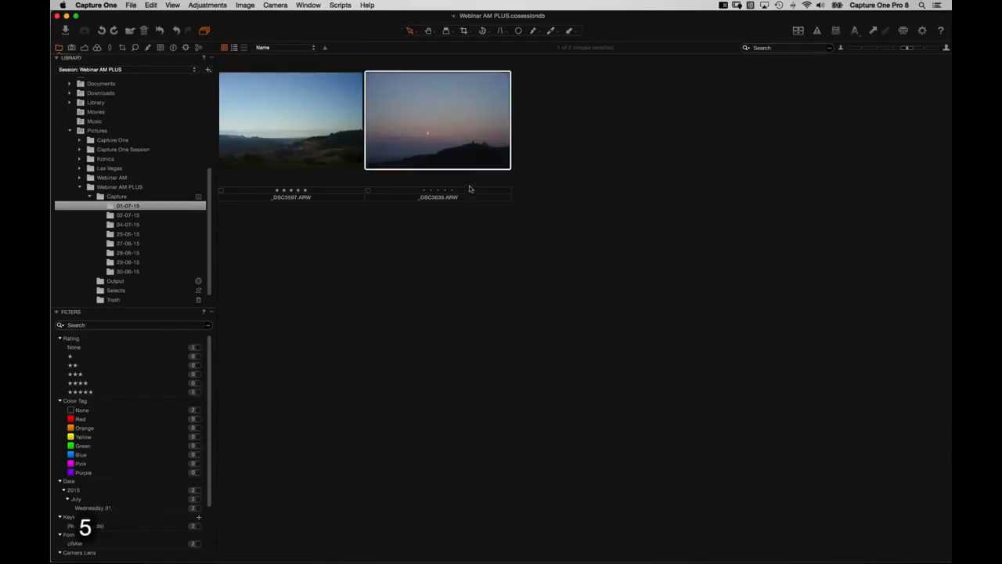
pyautogui.press('3')
# Step: Rate the image in the 02-07-15 folder four stars and _DSC3772.ARW in the 04-07-15 folder five stars
pyautogui.click(129, 215)
pyautogui.press('4')
pyautogui.click(167, 225)
pyautogui.click(313, 141)
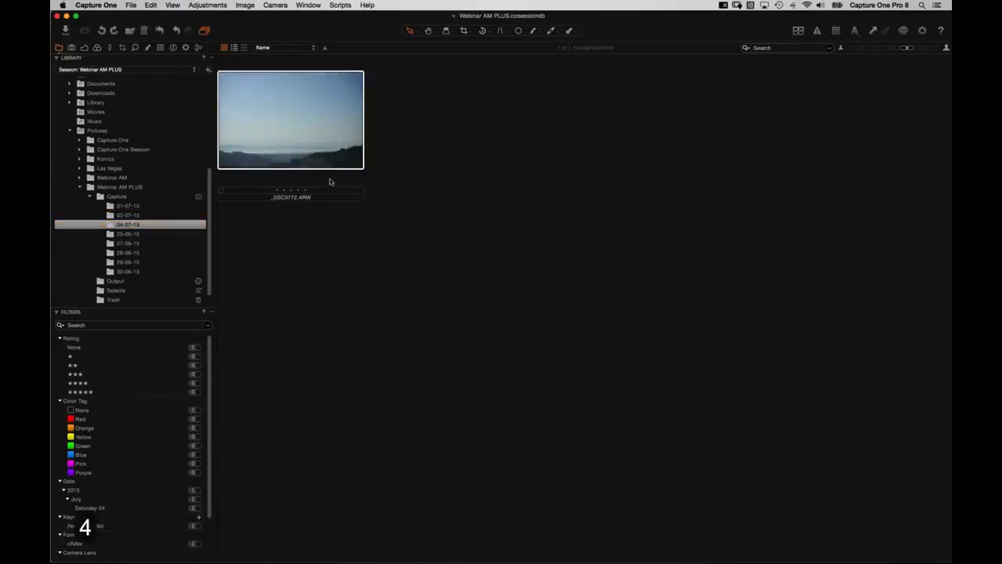
pyautogui.press('5')
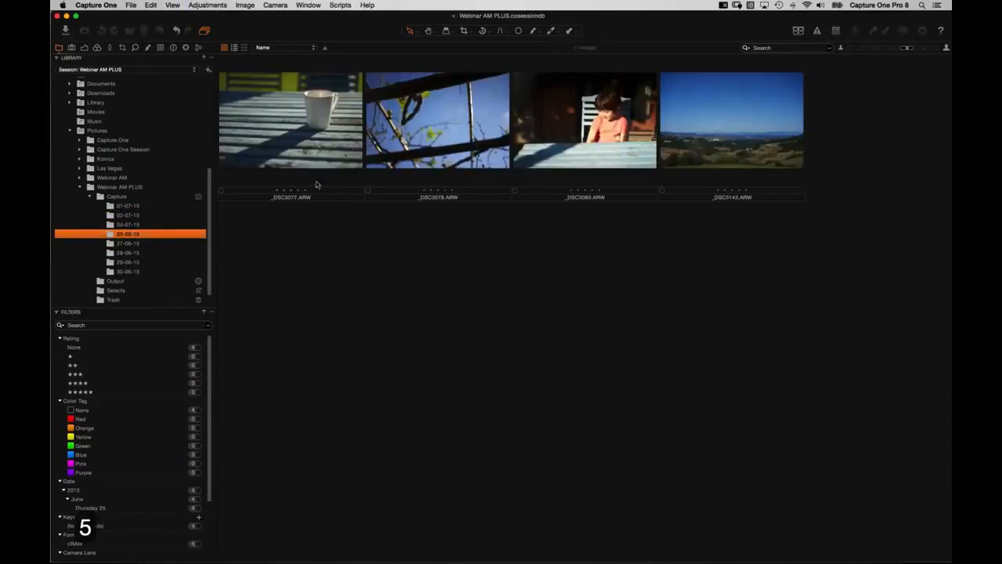
# Step: Rate the four images in the 25-06-15 folder three, four, five and two stars, in order
pyautogui.click(336, 134)
pyautogui.press('3')
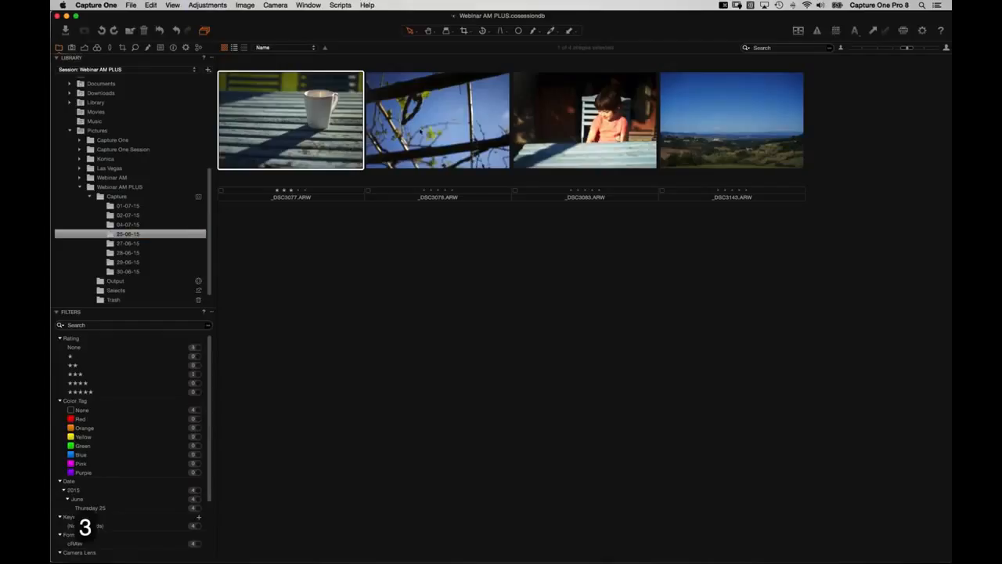
pyautogui.click(431, 144)
pyautogui.press('4')
pyautogui.click(551, 134)
pyautogui.press('5')
pyautogui.click(717, 141)
pyautogui.press('2')
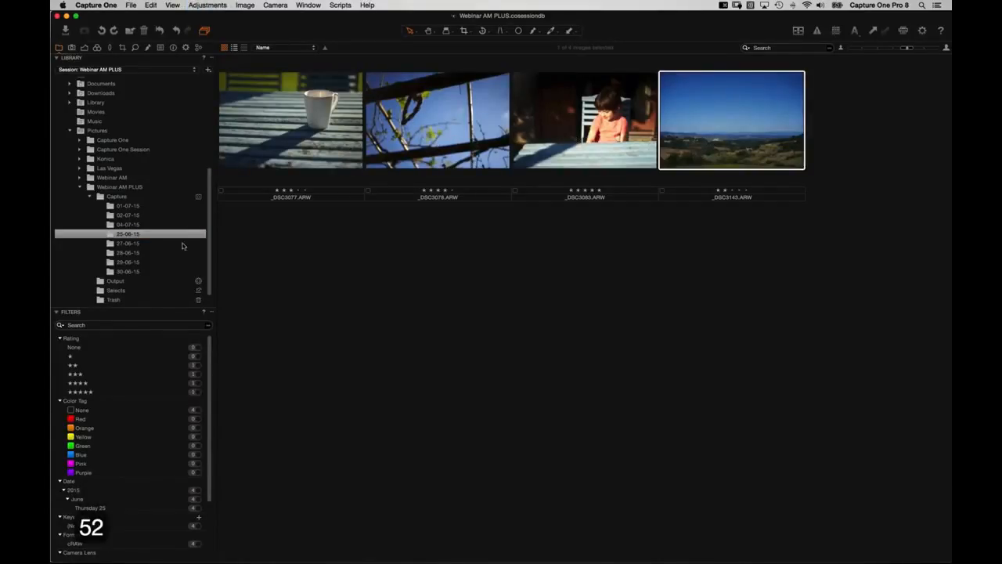
# Step: Rate the 27-06-15 image four stars, and the three 28-06-15 images five, four and four stars in order
pyautogui.click(162, 245)
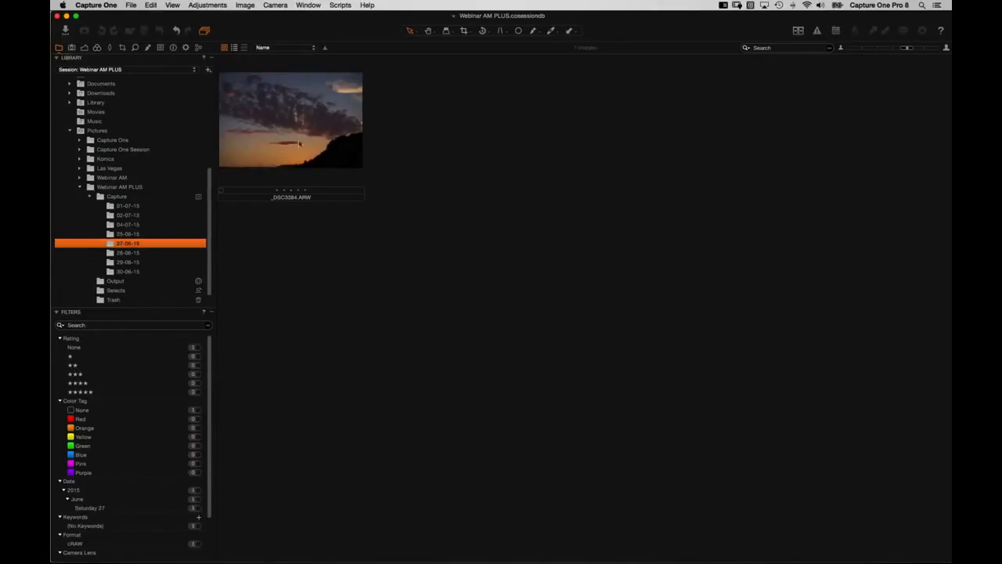
pyautogui.press('4')
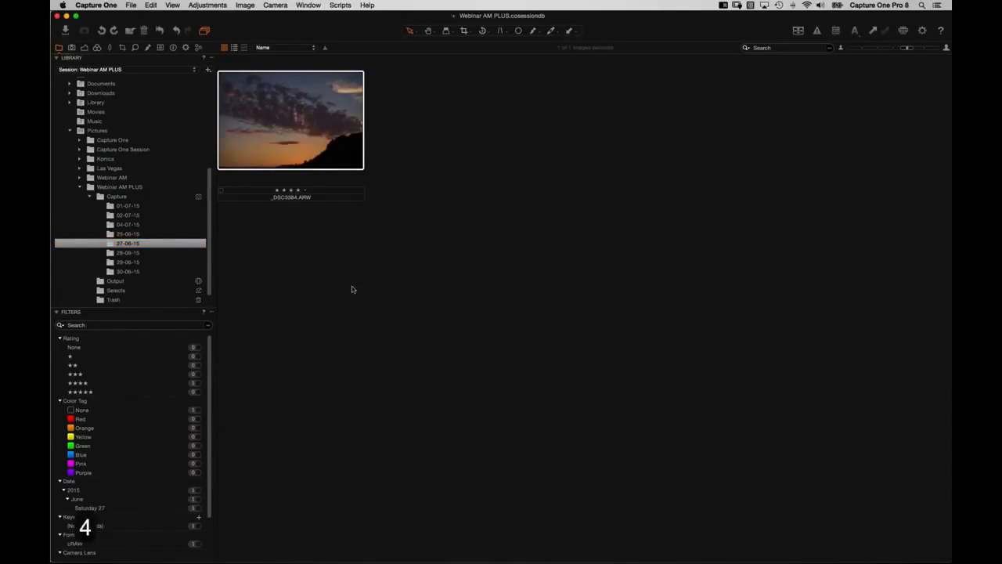
pyautogui.click(161, 253)
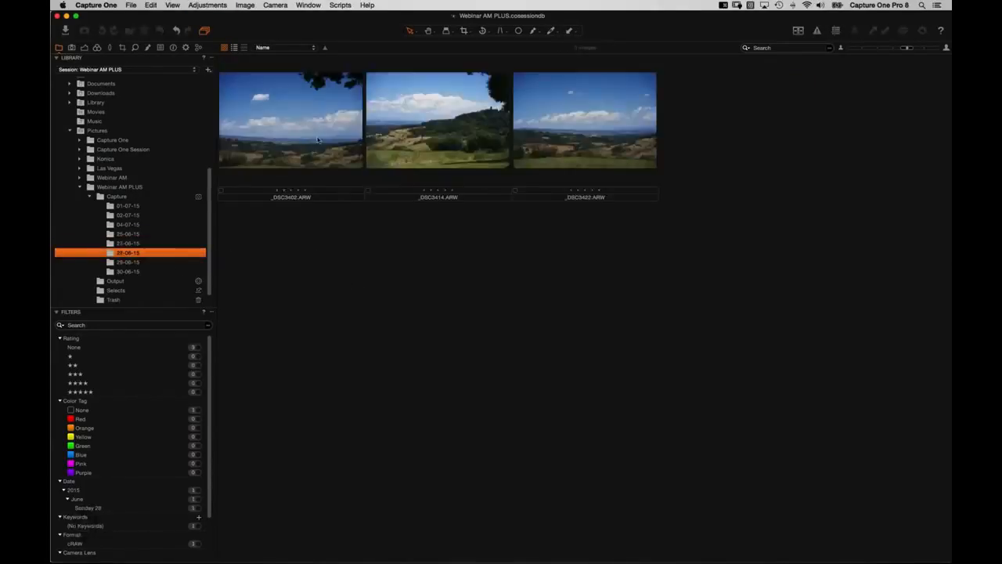
pyautogui.press('5')
pyautogui.click(452, 150)
pyautogui.press('4')
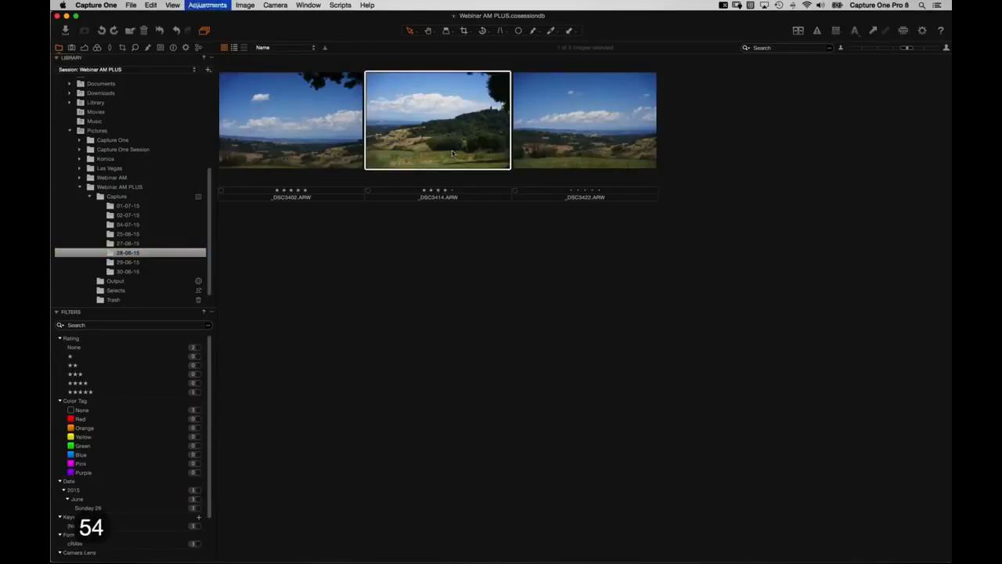
pyautogui.click(562, 161)
pyautogui.press('4')
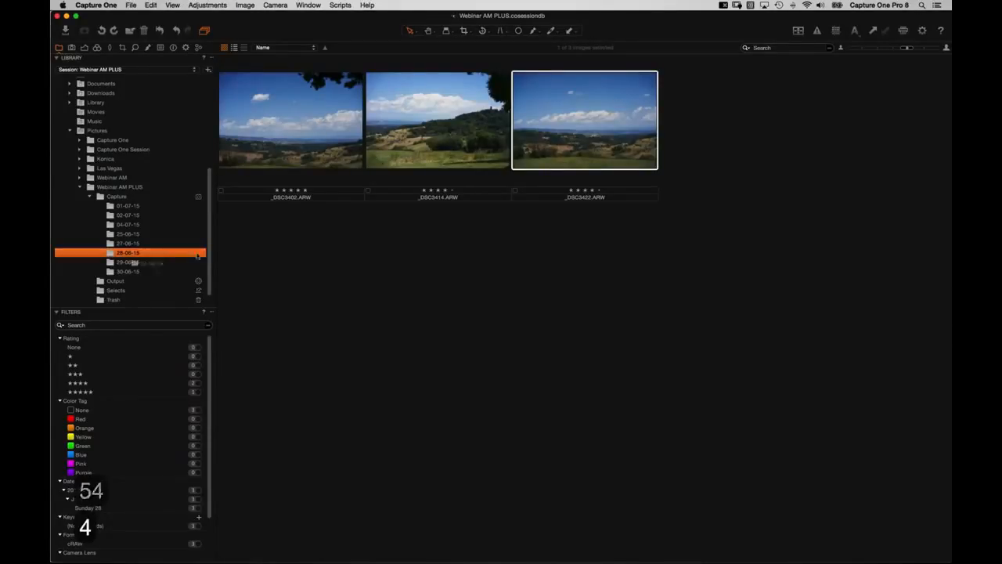
# Step: Open the 29-06-15 folder, select its first image, and filter the folder to show only unrated images
pyautogui.click(155, 263)
pyautogui.click(337, 166)
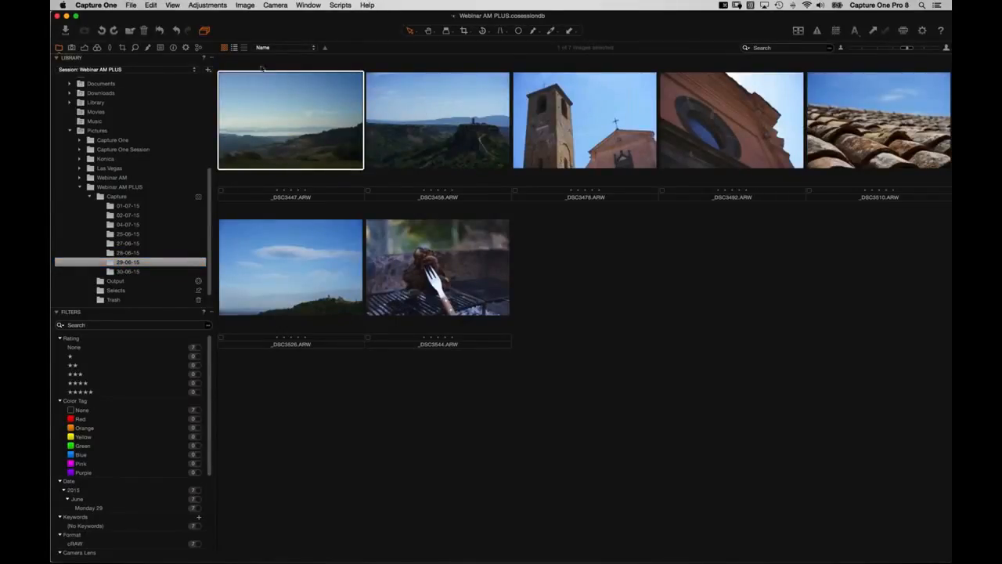
pyautogui.click(197, 349)
# Step: Rate the seven filtered 29-06-15 images five, four, four, three, three, four and five stars, in order
pyautogui.press('5')
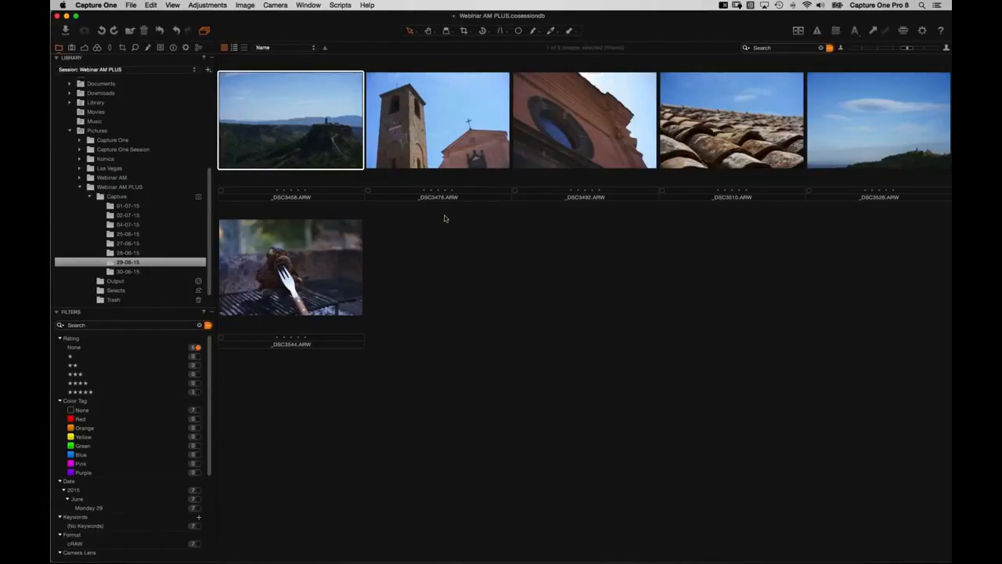
pyautogui.press('4')
pyautogui.press('4')
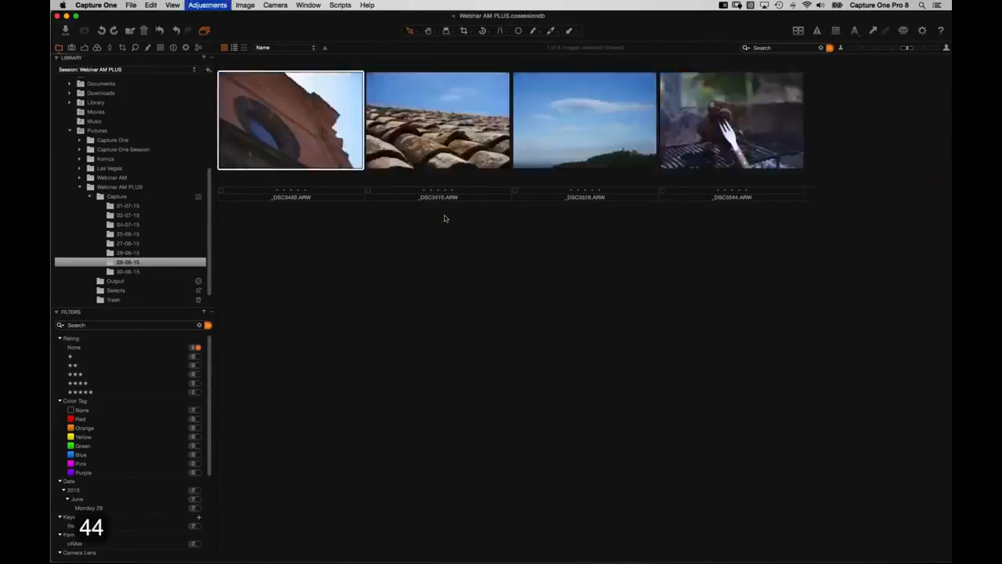
pyautogui.press('3')
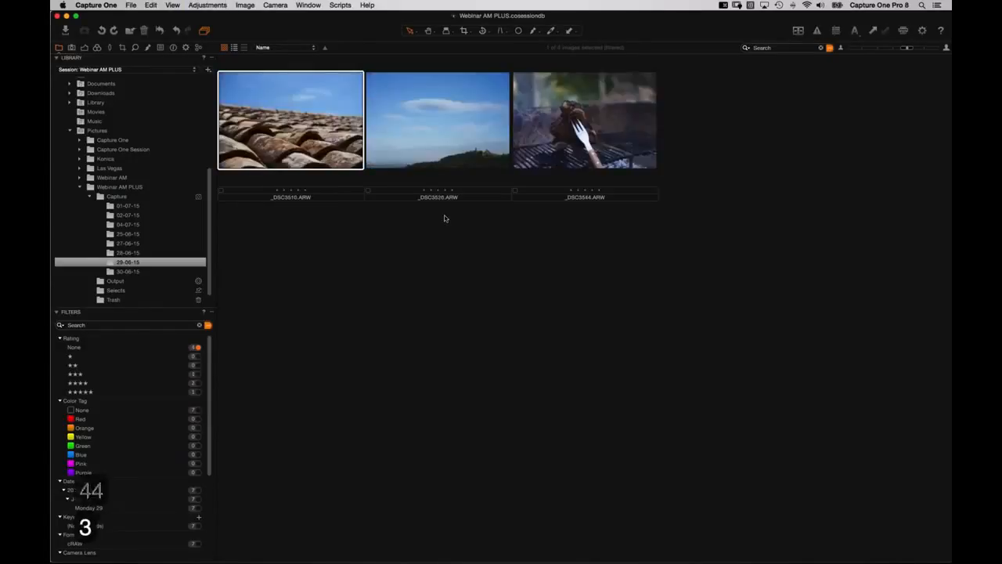
pyautogui.press('3')
pyautogui.press('4')
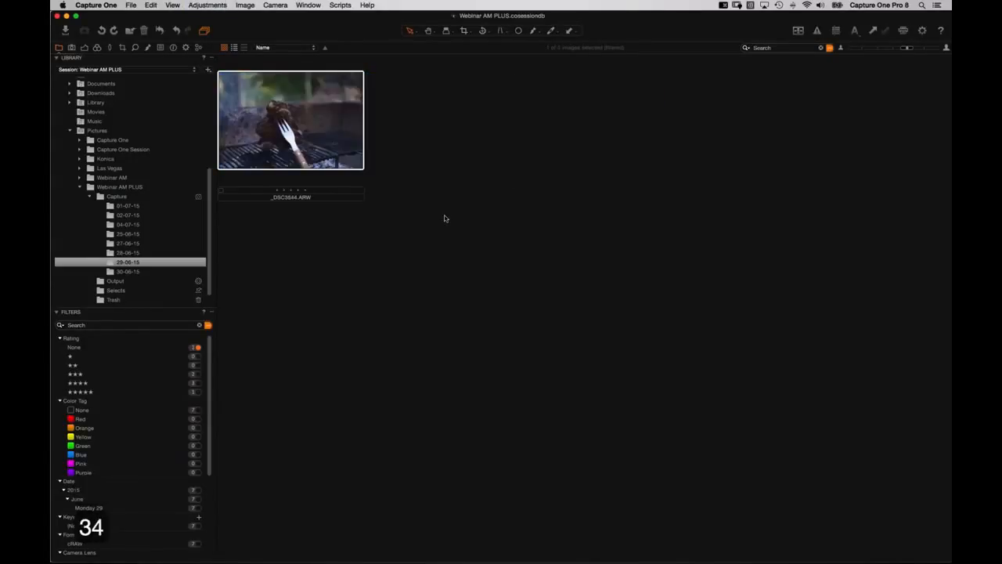
pyautogui.press('5')
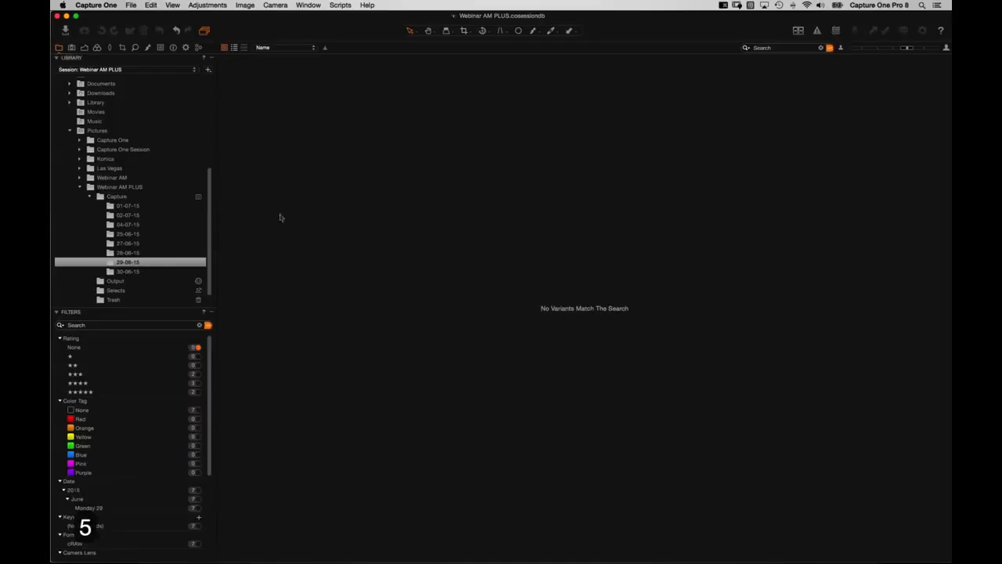
# Step: Open the 30-06-15 folder and filter it to show only unrated images
pyautogui.click(147, 271)
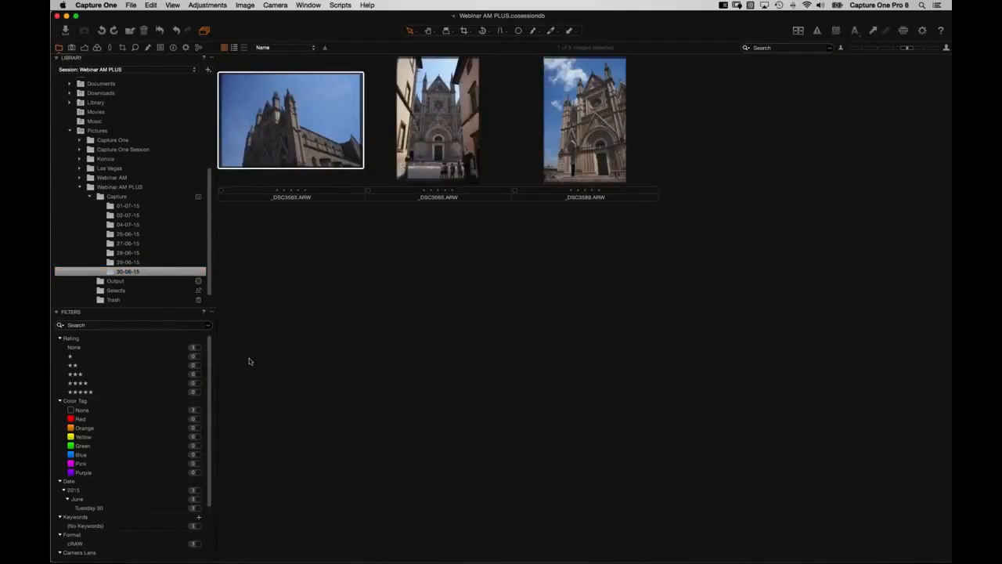
pyautogui.click(196, 348)
pyautogui.press('alt')
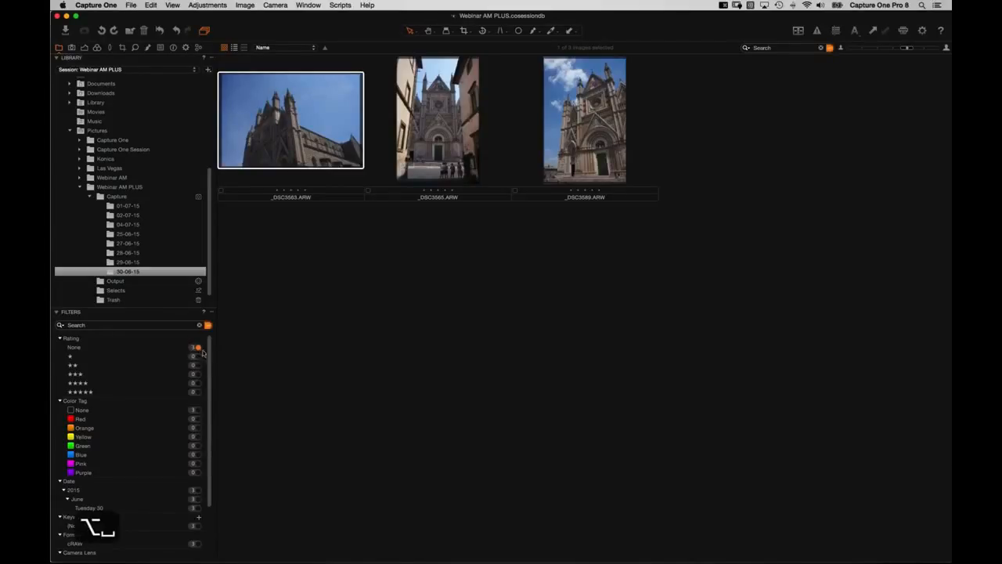
# Step: Rate the images in the 30-06-15 folder: _DSC3563 three stars, _DSC3565 five stars and _DSC3589 five stars
pyautogui.hotkey('ctrl', 'space')
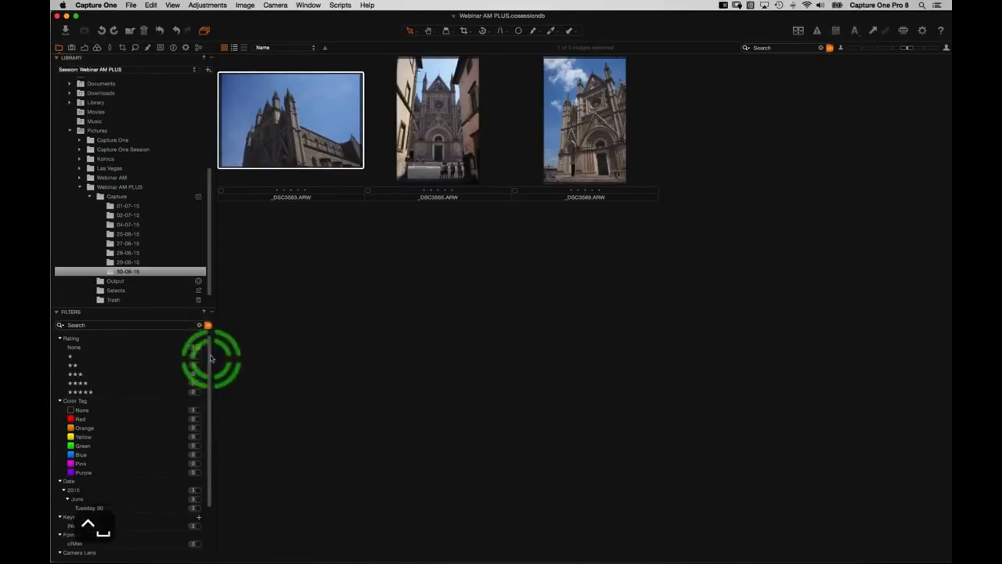
pyautogui.press('3')
pyautogui.press('5')
pyautogui.press('5')
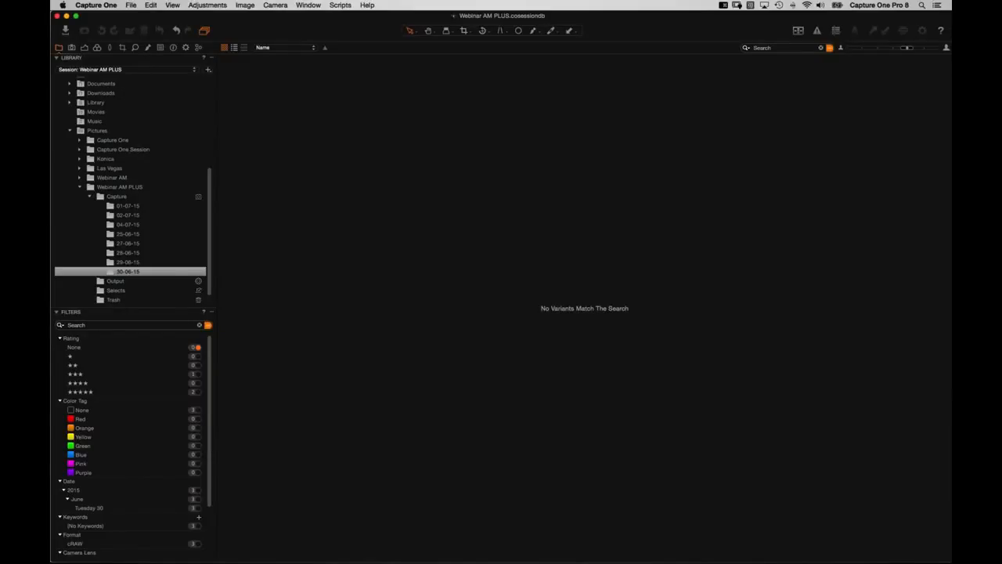
# Step: Open the Keyboard Shortcut Summary, look through the shortcut list in Safari and return to Capture One
pyautogui.click(342, 5)
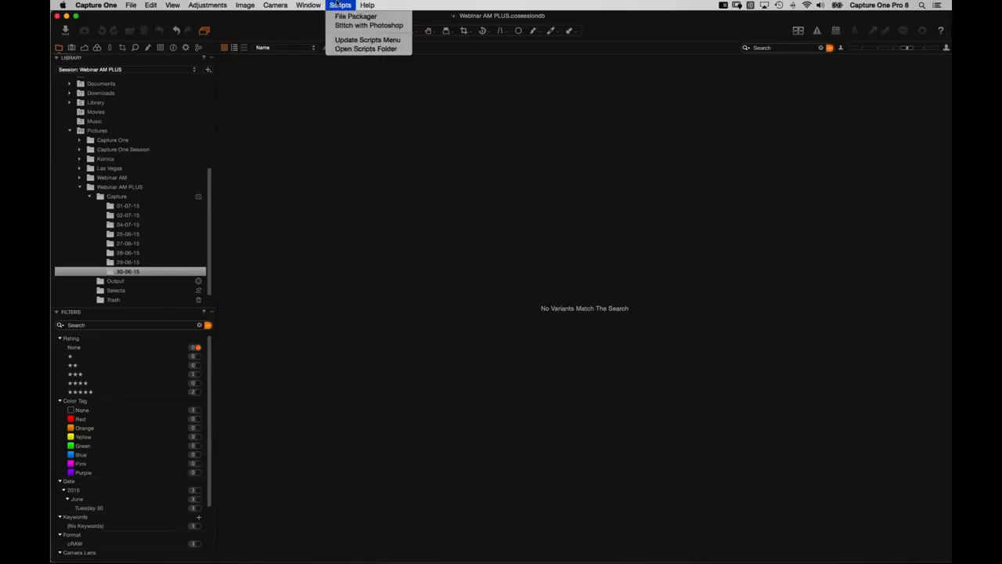
pyautogui.moveTo(309, 4)
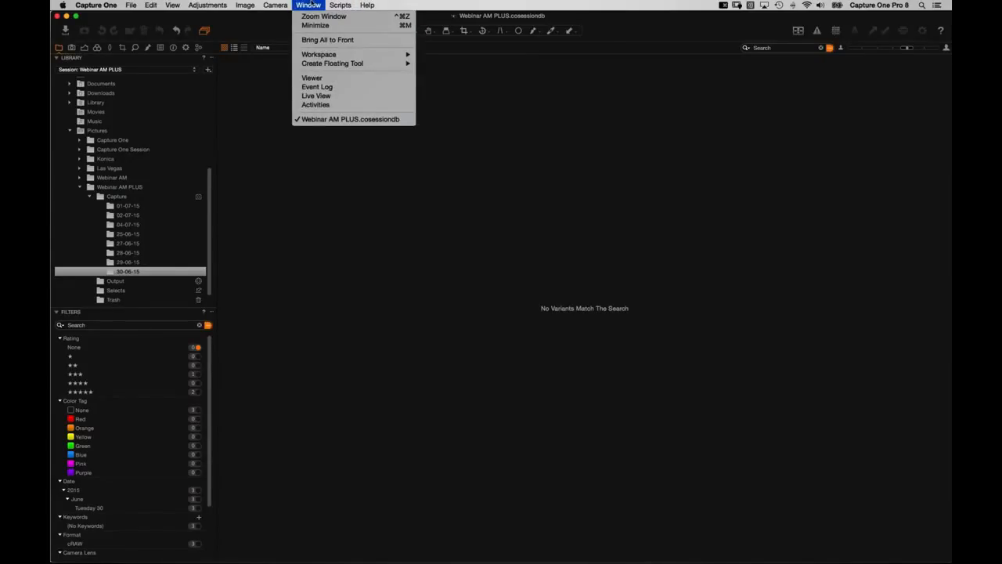
pyautogui.moveTo(370, 5)
pyautogui.click(425, 39)
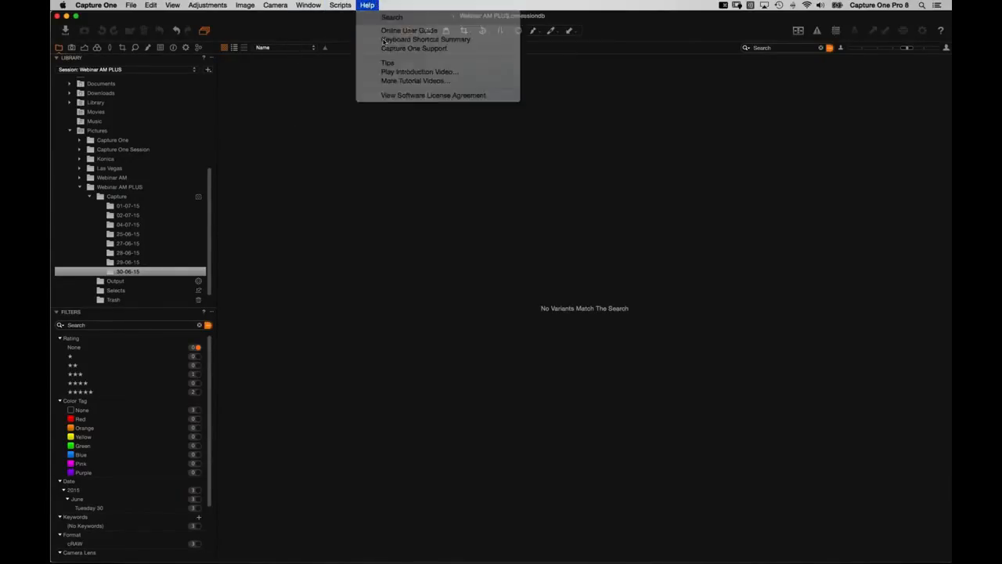
pyautogui.scroll(-10, 371, 331)
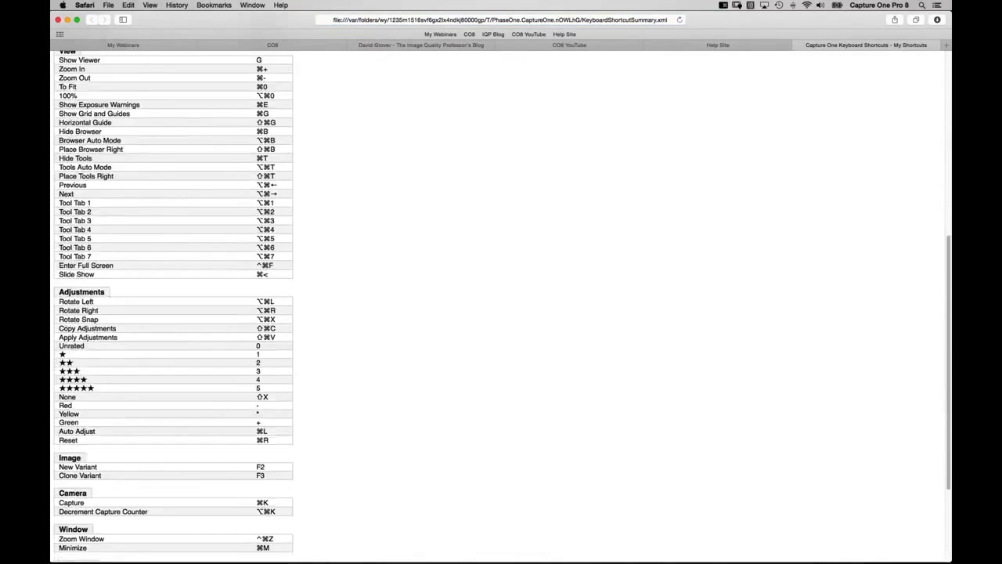
pyautogui.scroll(7, 397, 364)
pyautogui.scroll(3, 398, 364)
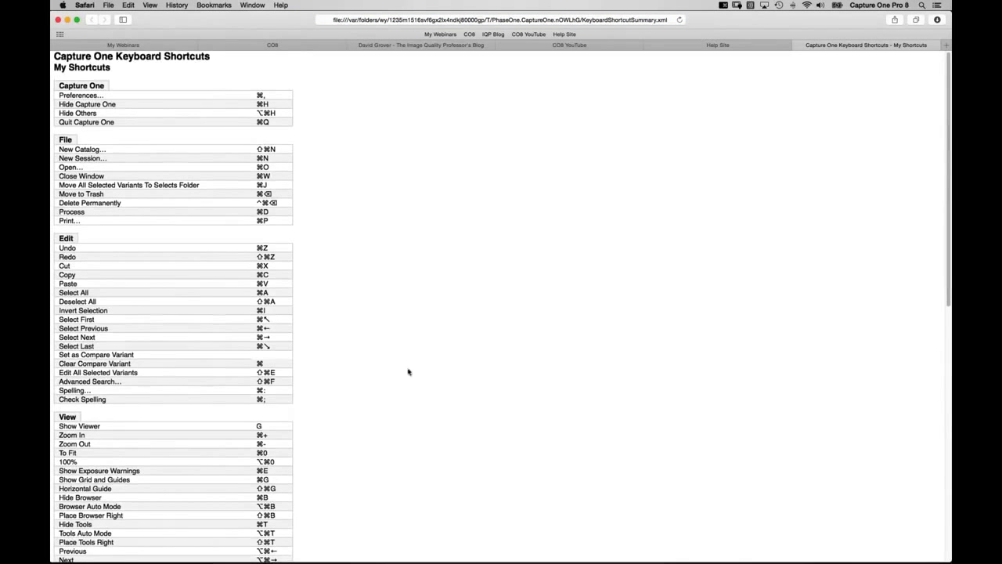
pyautogui.press('super+Tab')
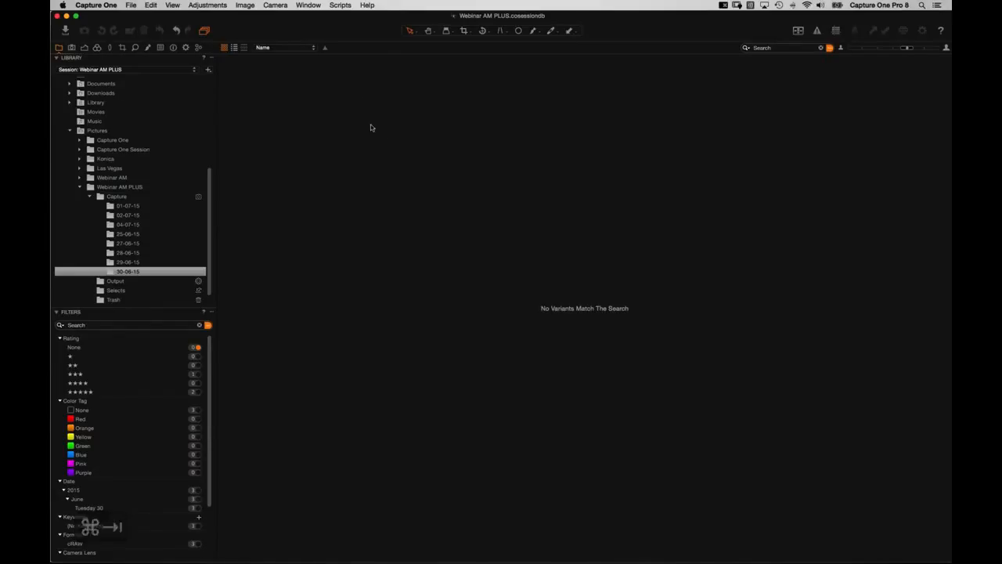
# Step: View the contents of each dated Capture subfolder from 01-07-15 through 30-06-15
pyautogui.click(127, 206)
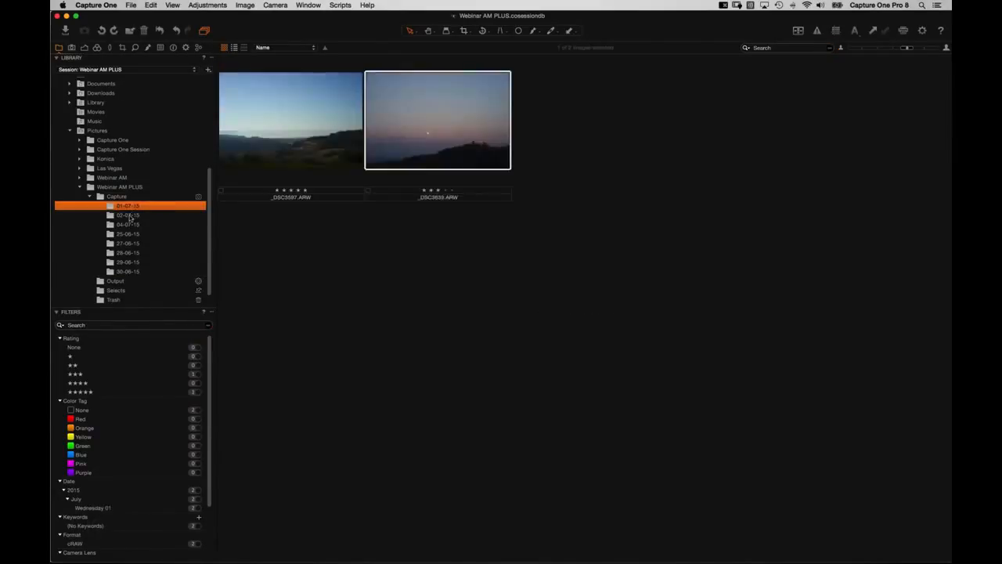
pyautogui.click(128, 216)
pyautogui.click(129, 224)
pyautogui.click(130, 235)
pyautogui.click(129, 244)
pyautogui.click(130, 252)
pyautogui.click(130, 262)
pyautogui.click(130, 271)
# Step: View the session albums Five Stars, All Images and Untitled Album, and return to Five Stars
pyautogui.scroll(-1, 208, 203)
pyautogui.moveTo(207, 210); pyautogui.dragTo(219, 93)
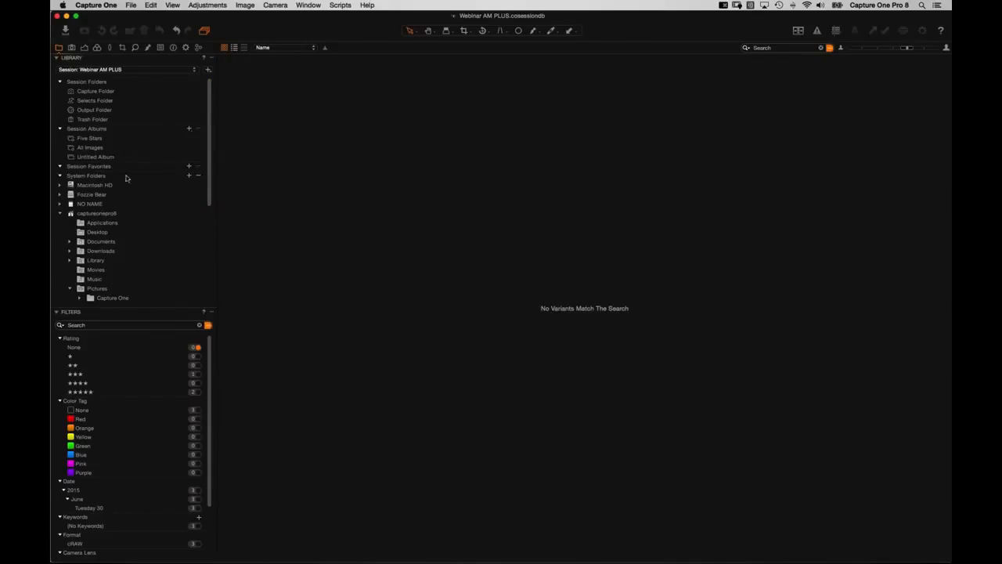
pyautogui.click(101, 139)
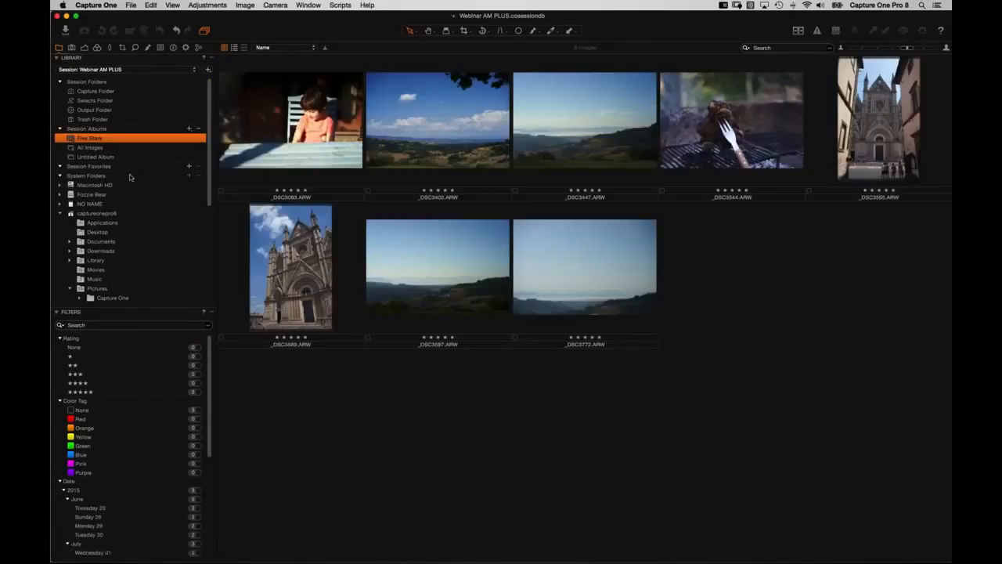
pyautogui.click(101, 148)
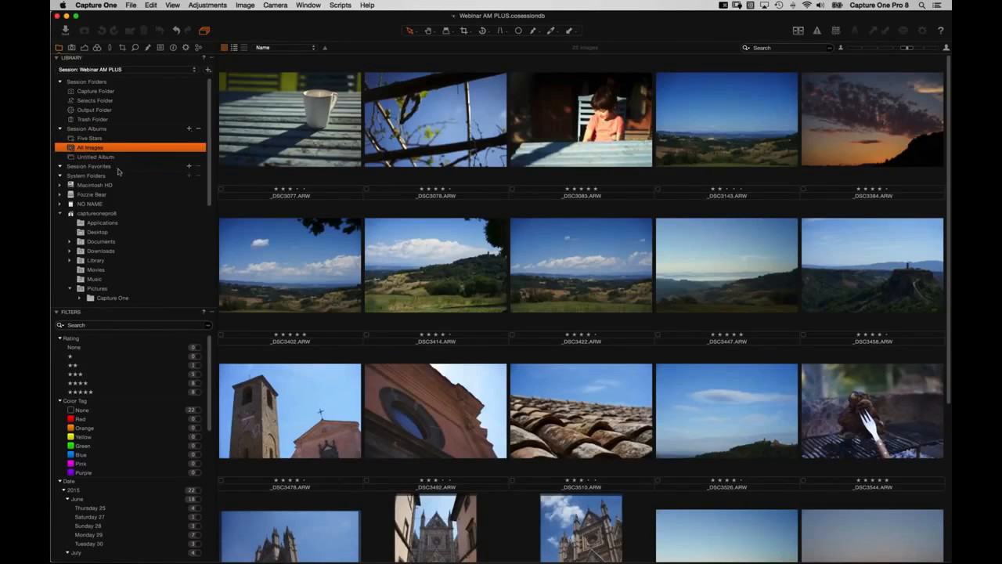
pyautogui.click(115, 158)
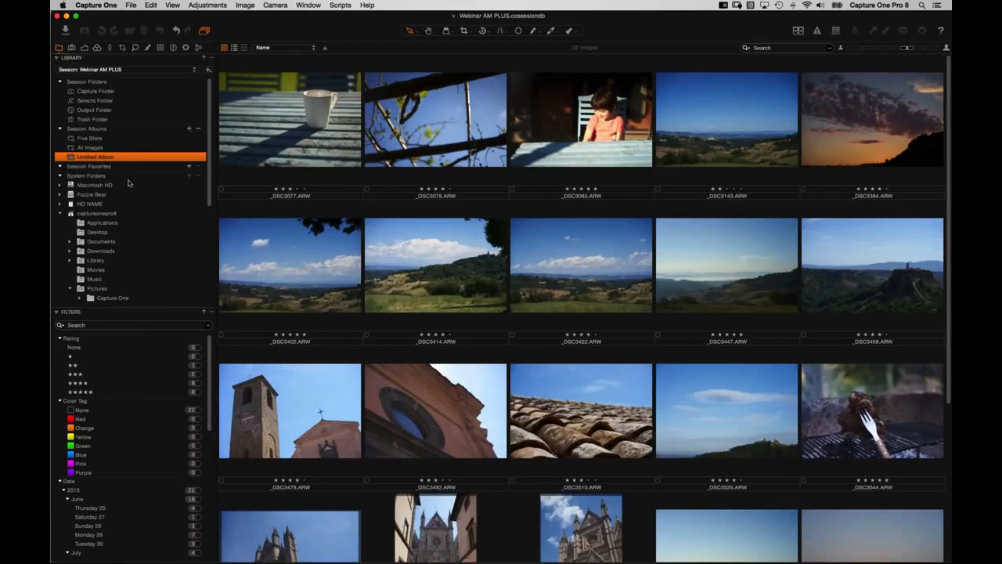
pyautogui.click(90, 138)
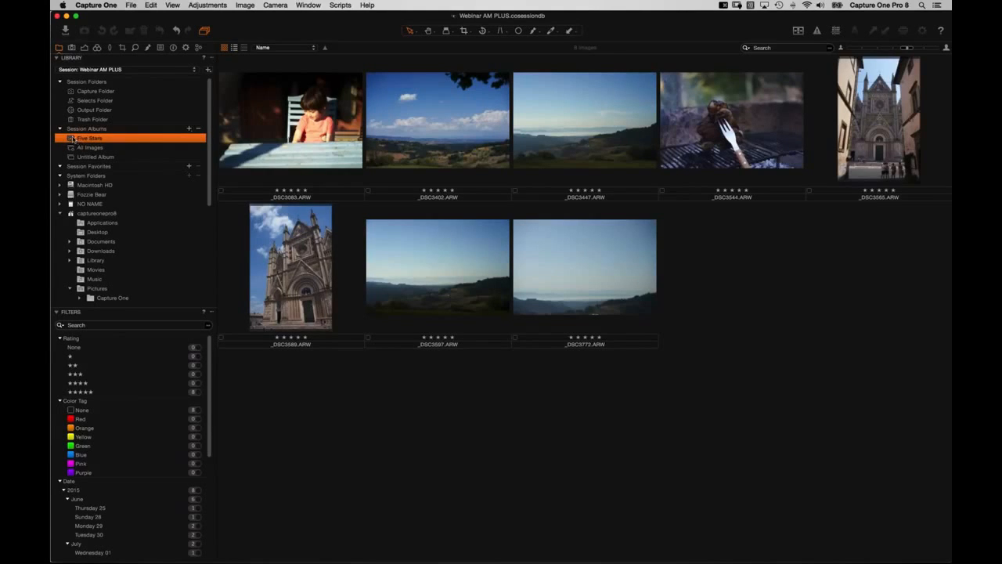
# Step: Create a smart album named "3 star and above" using the three stars or higher preset
pyautogui.click(189, 129)
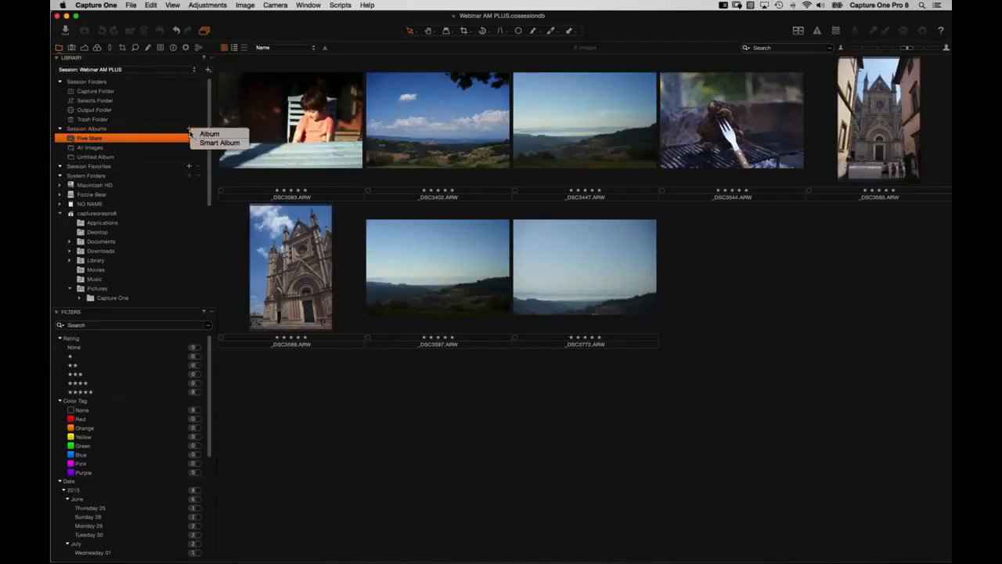
pyautogui.click(212, 144)
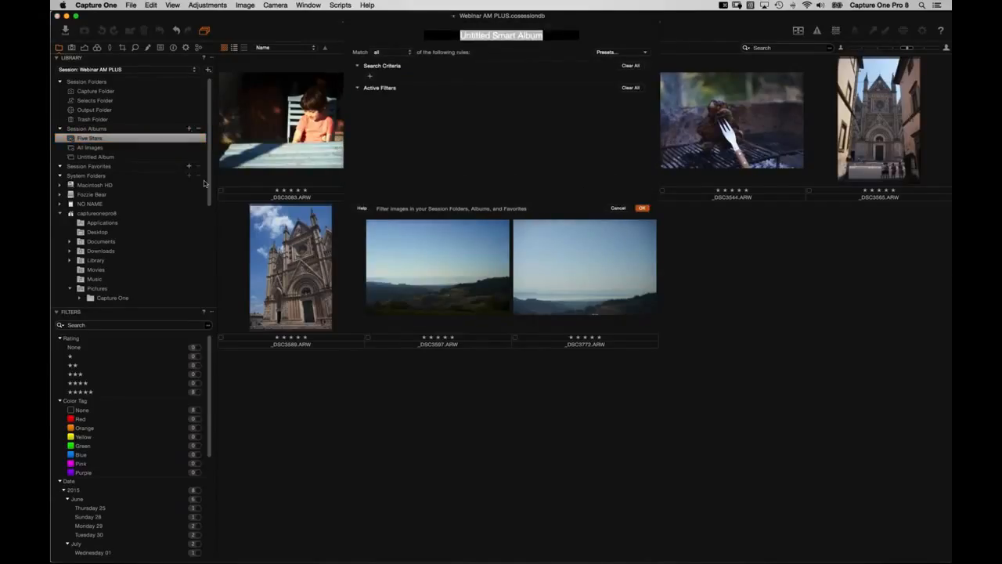
pyautogui.write('3')
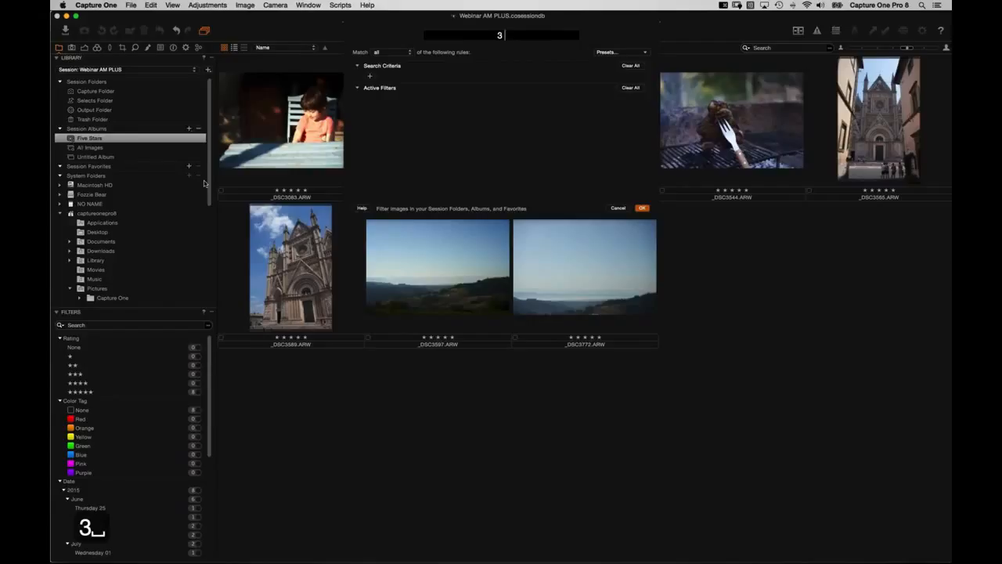
pyautogui.write(' star and')
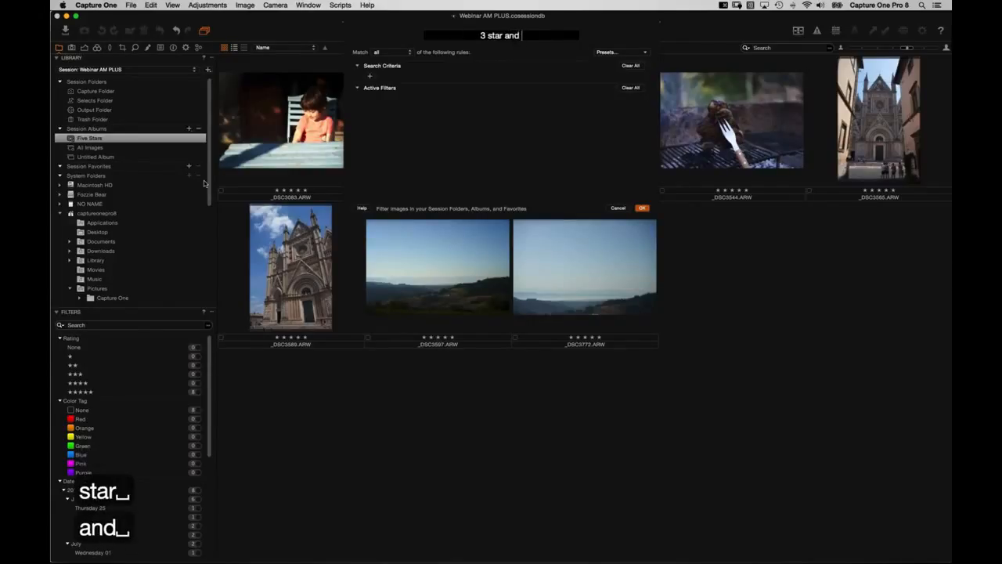
pyautogui.write(' above')
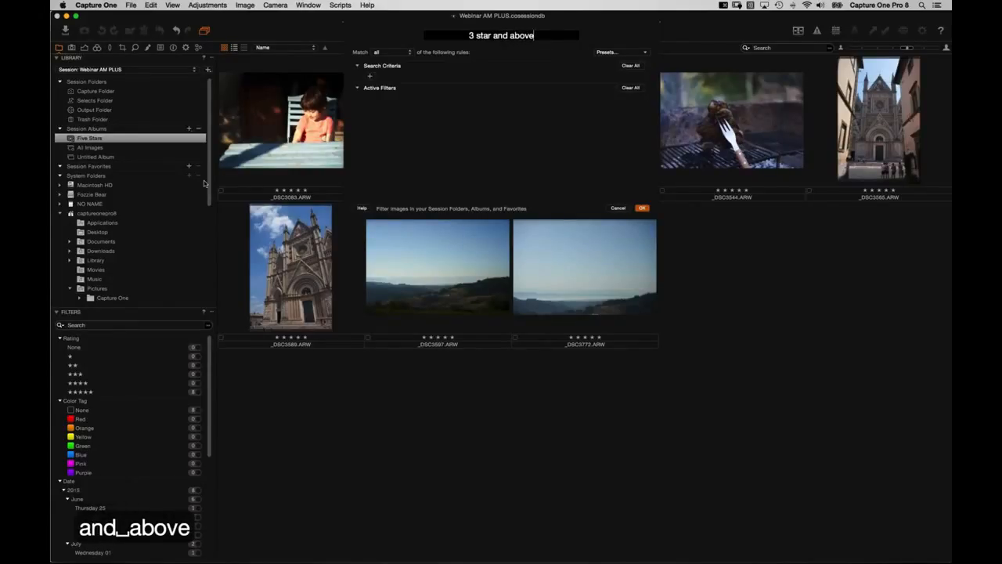
pyautogui.click(608, 52)
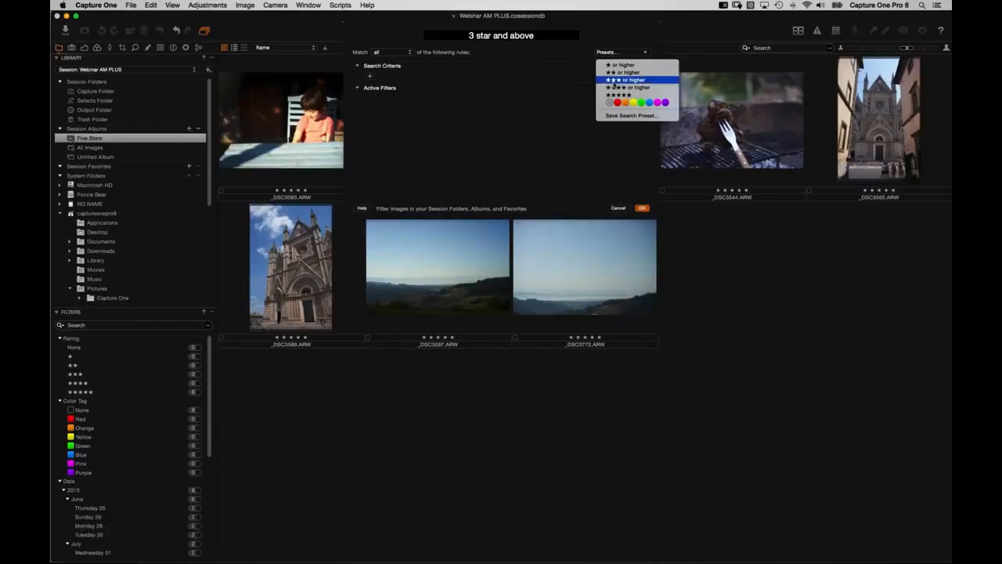
pyautogui.click(618, 81)
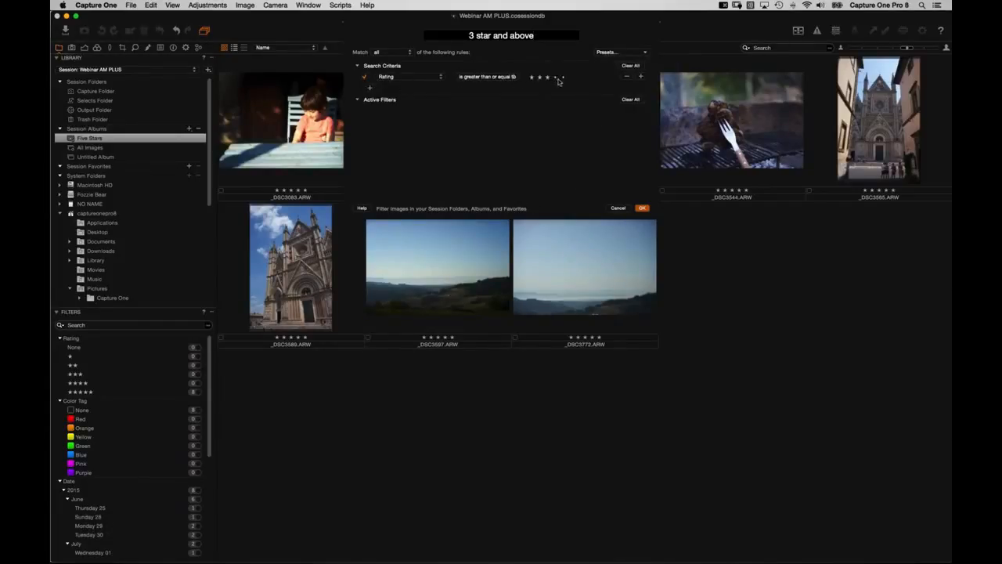
pyautogui.click(643, 207)
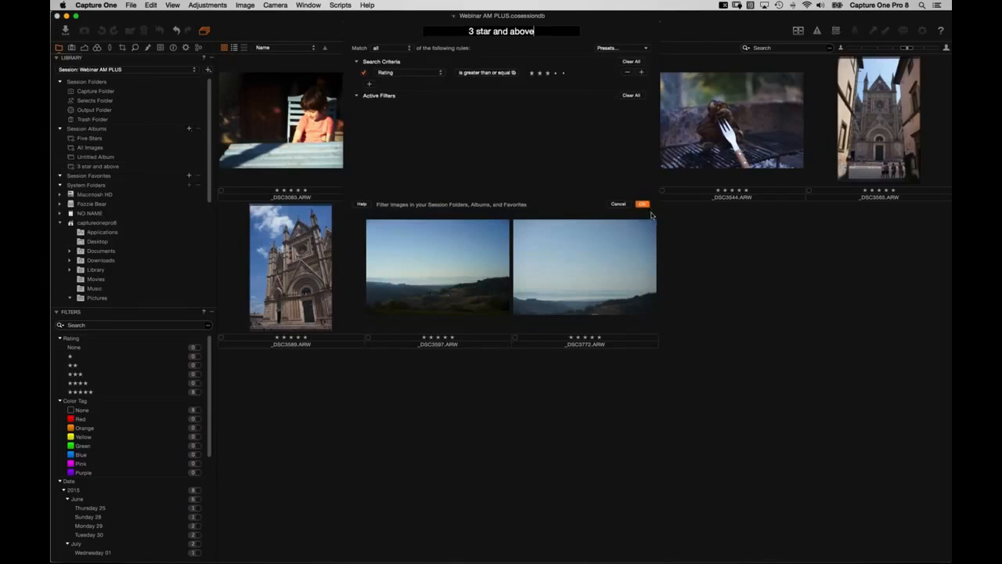
# Step: Open the "3 star and above" smart album and look through its images
pyautogui.click(110, 168)
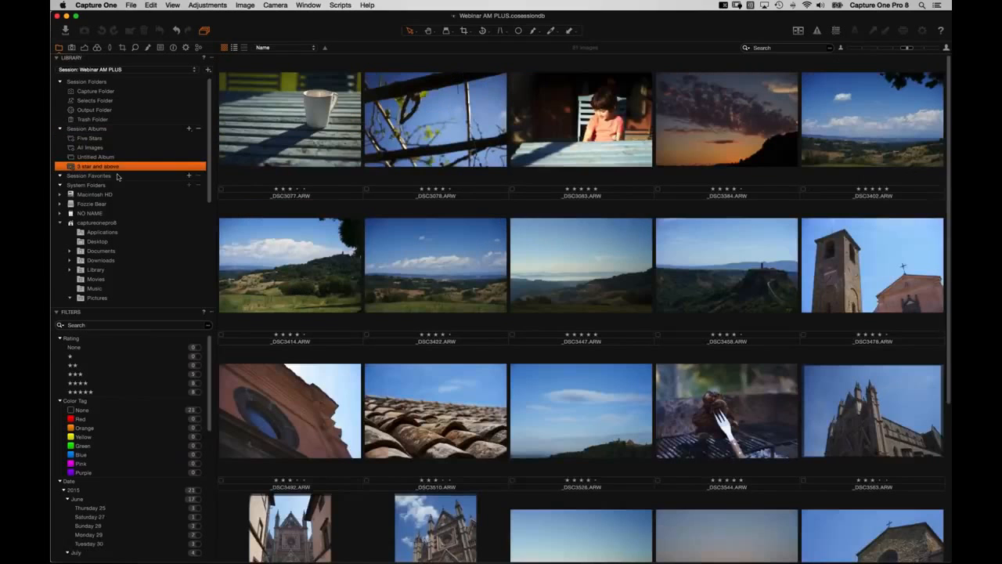
pyautogui.scroll(-5, 440, 354)
pyautogui.scroll(5, 441, 354)
# Step: Create a regular session album named "To Print"
pyautogui.click(189, 129)
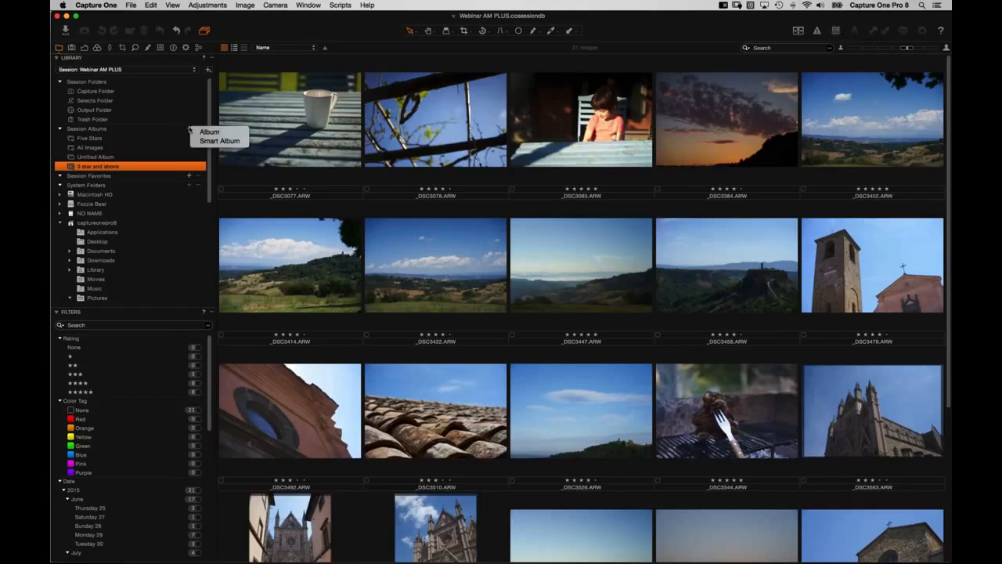
pyautogui.click(227, 136)
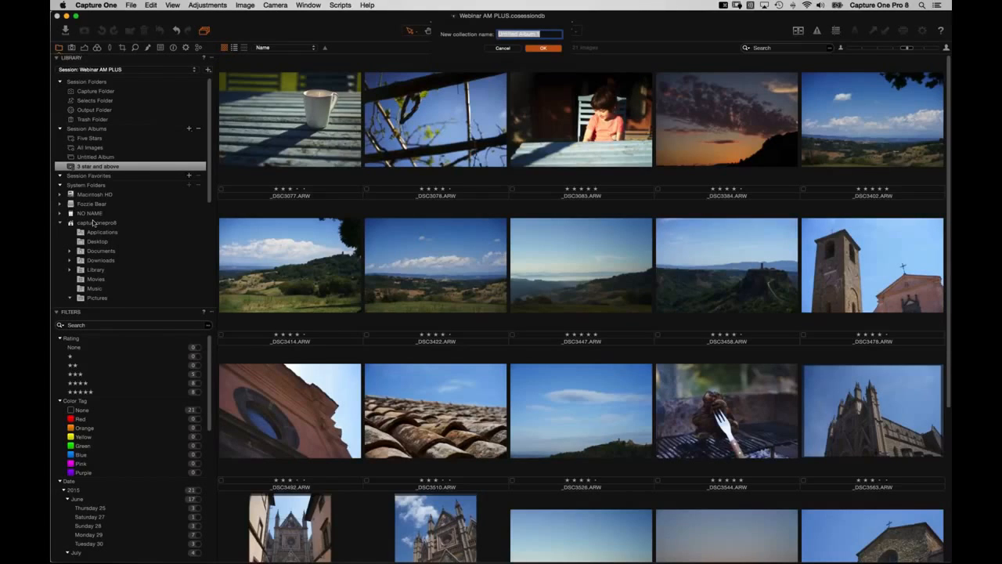
pyautogui.write('To Print')
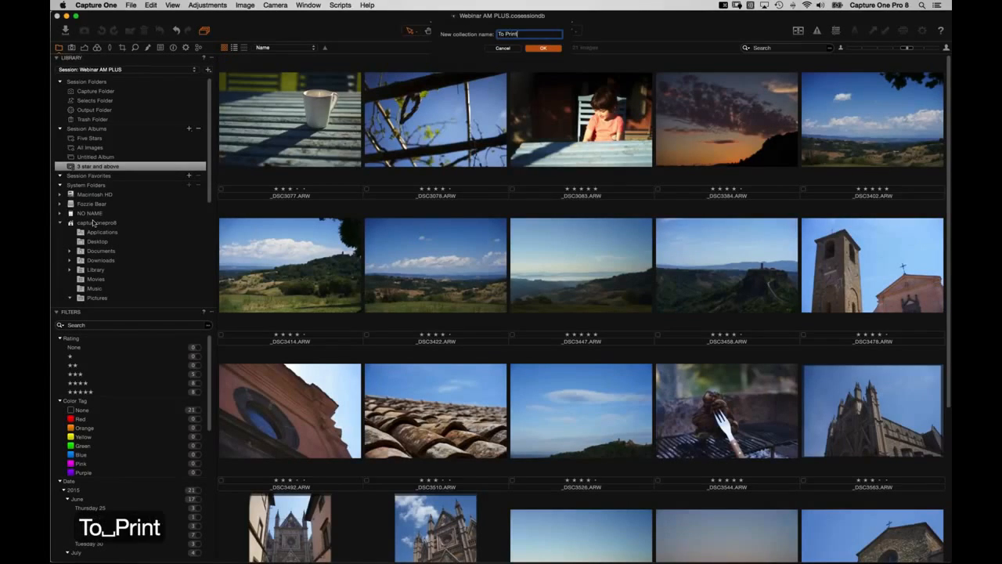
pyautogui.press('Return')
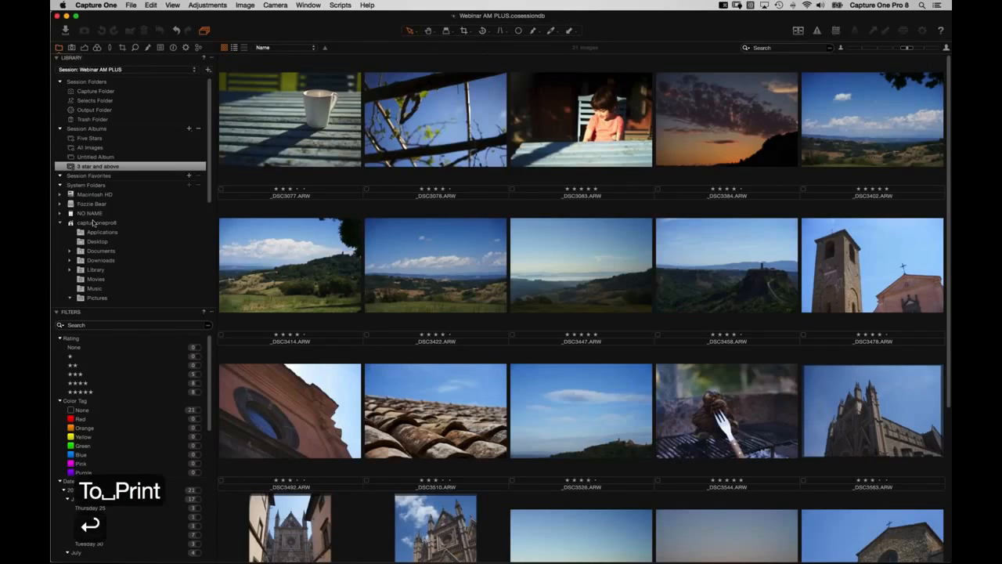
# Step: Add _DSC3078, _DSC3414 and _DSC3422 to the To Print album and open that album
pyautogui.moveTo(315, 103); pyautogui.dragTo(133, 180)
pyautogui.moveTo(313, 267); pyautogui.dragTo(133, 177)
pyautogui.moveTo(410, 252); pyautogui.dragTo(89, 179)
pyautogui.click(89, 177)
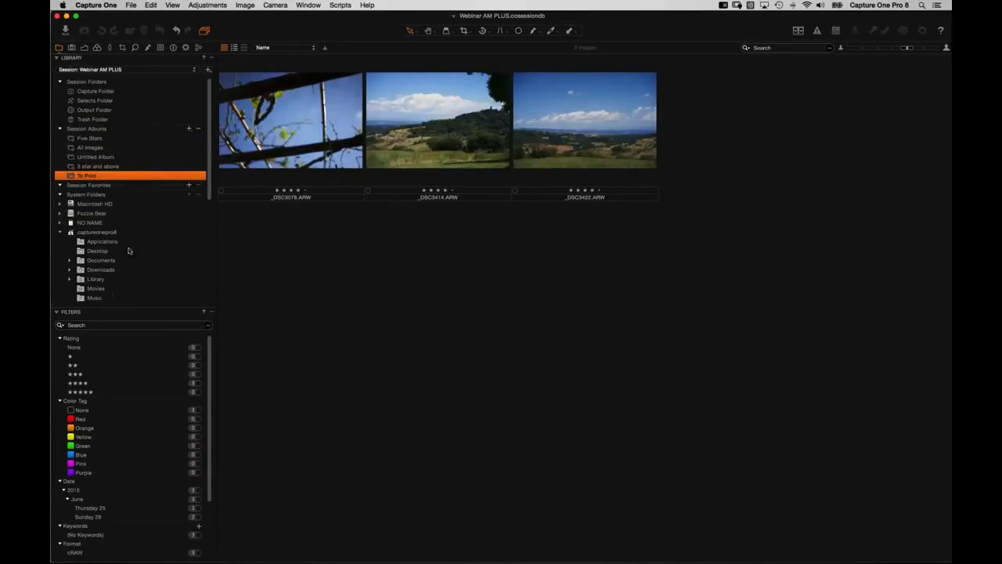
# Step: Compare the session's albums and folders in the library with its folders in Finder, and open the Selects folder in Finder
pyautogui.scroll(-8, 129, 250)
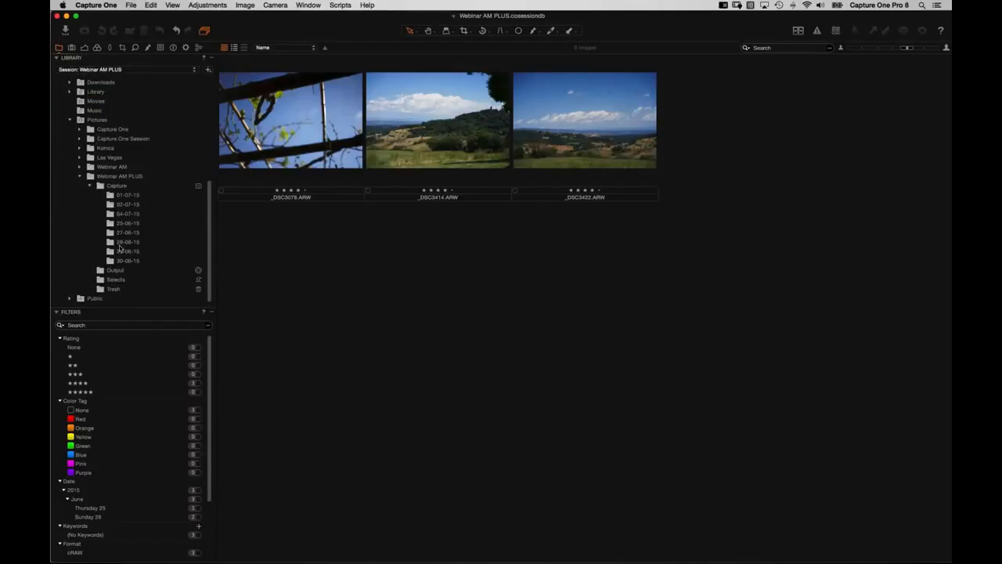
pyautogui.scroll(8, 149, 192)
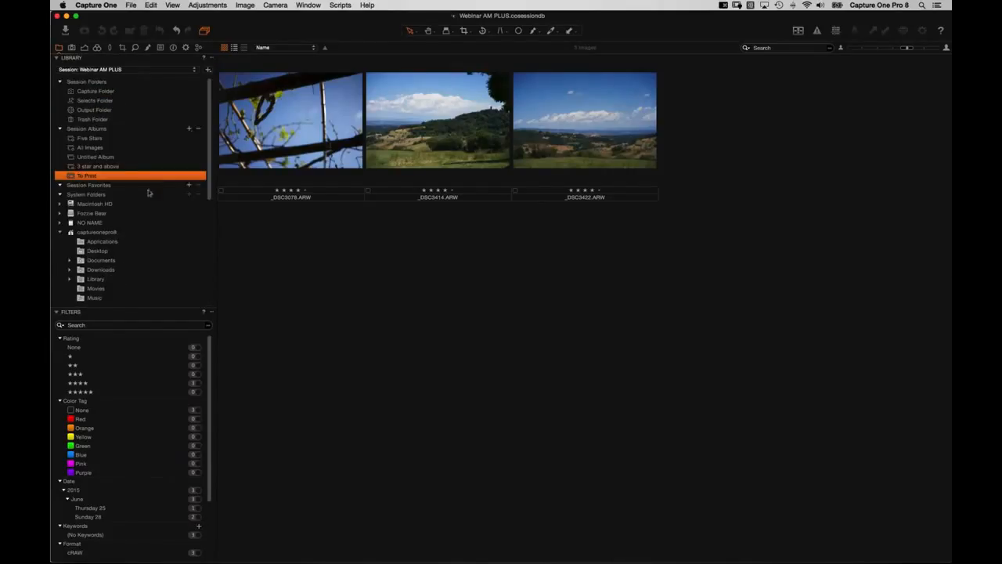
pyautogui.scroll(-8, 128, 235)
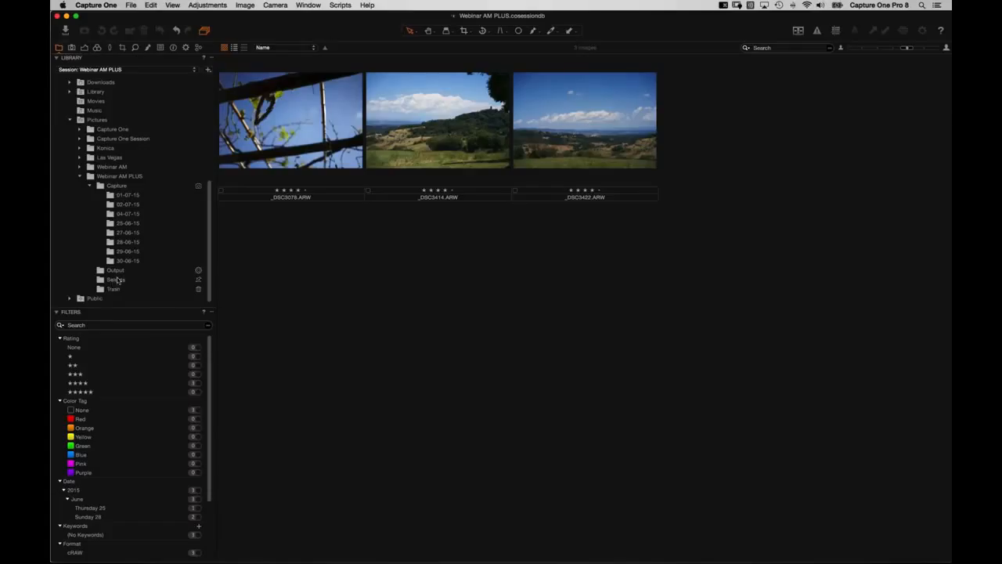
pyautogui.press('super+Tab')
pyautogui.press('super+Tab')
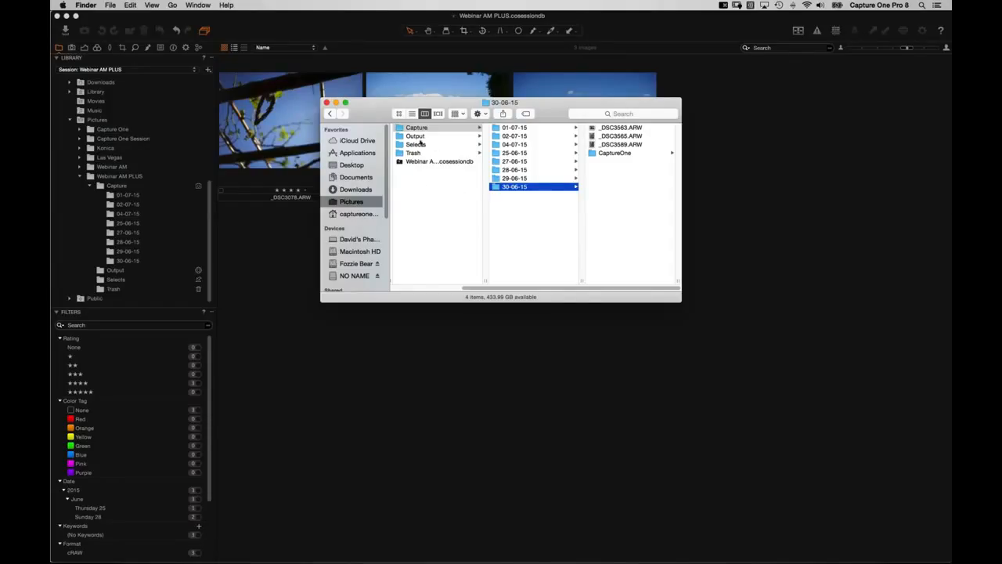
pyautogui.click(207, 211)
pyautogui.scroll(8, 157, 195)
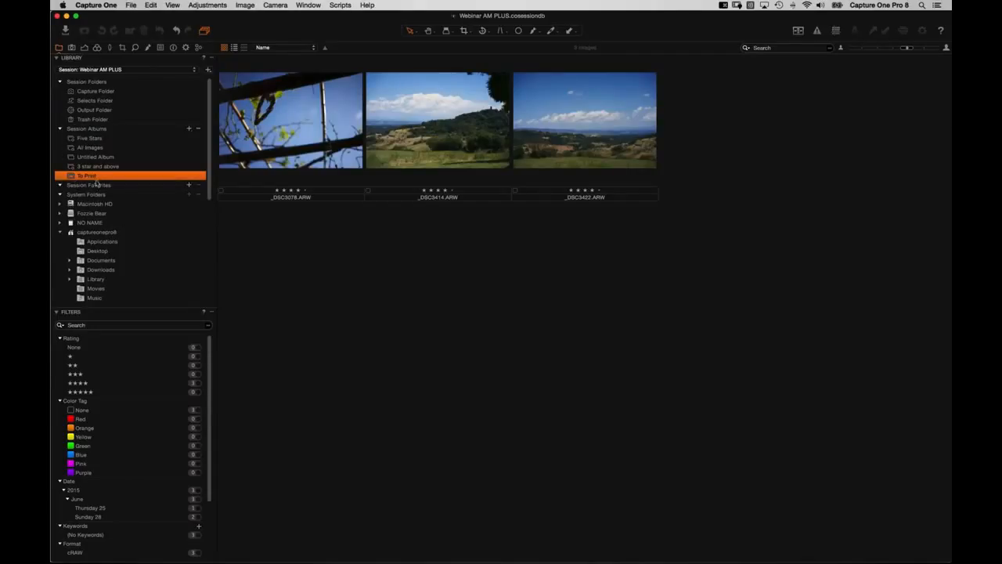
pyautogui.press('super+Tab')
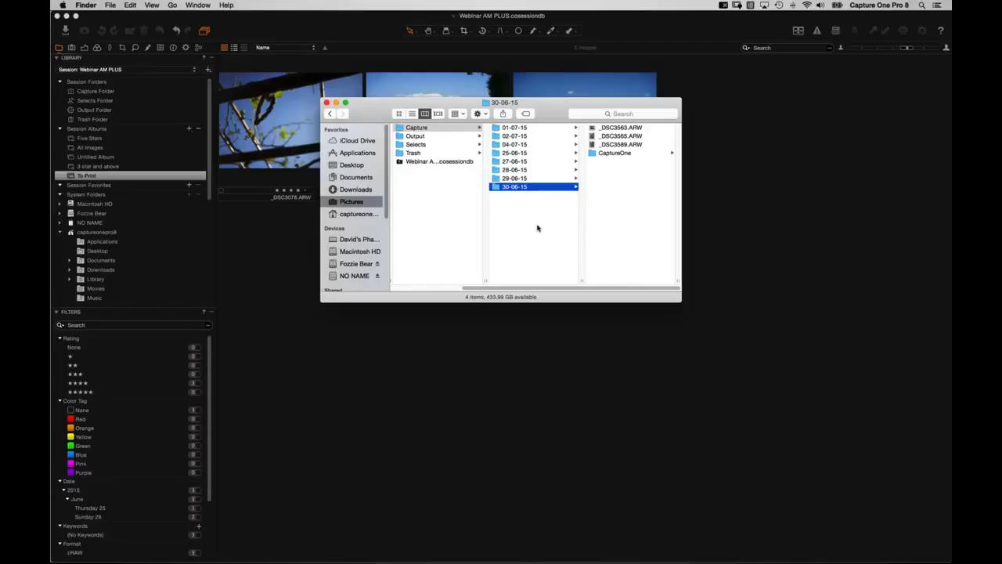
pyautogui.click(431, 147)
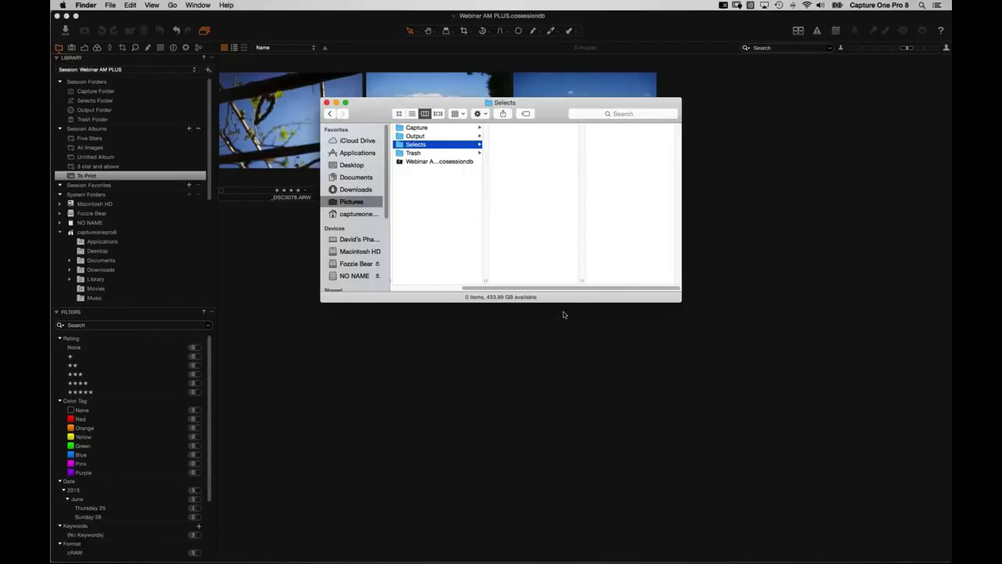
# Step: Create a subfolder named "Seletcs from 0107" inside the session's Selects folder in Finder
pyautogui.press('shift+super+n')
pyautogui.write('Seletcs')
pyautogui.press('BackSpace')
pyautogui.press('BackSpace')
pyautogui.press('BackSpace')
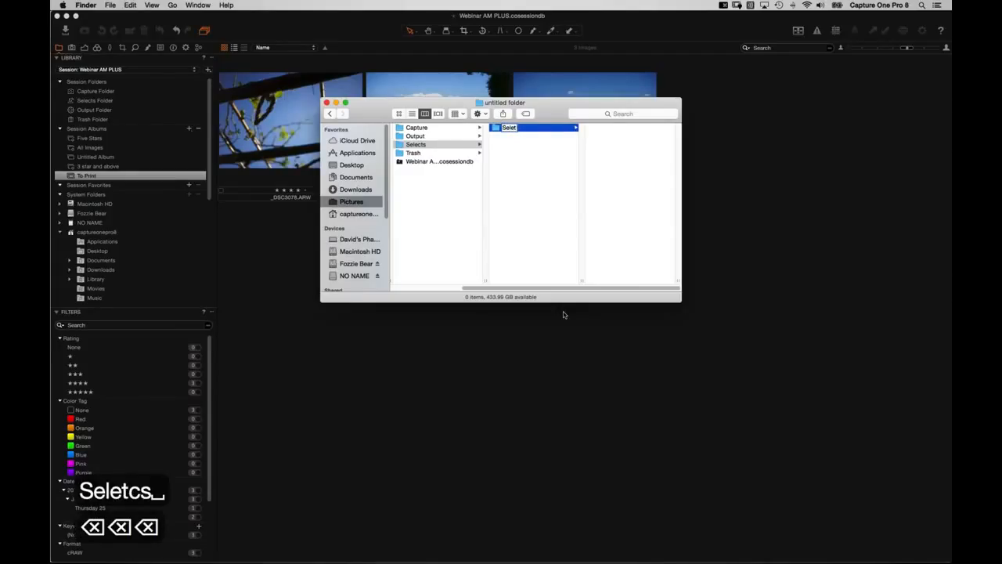
pyautogui.write('cts frm')
pyautogui.press('BackSpace')
pyautogui.write('o')
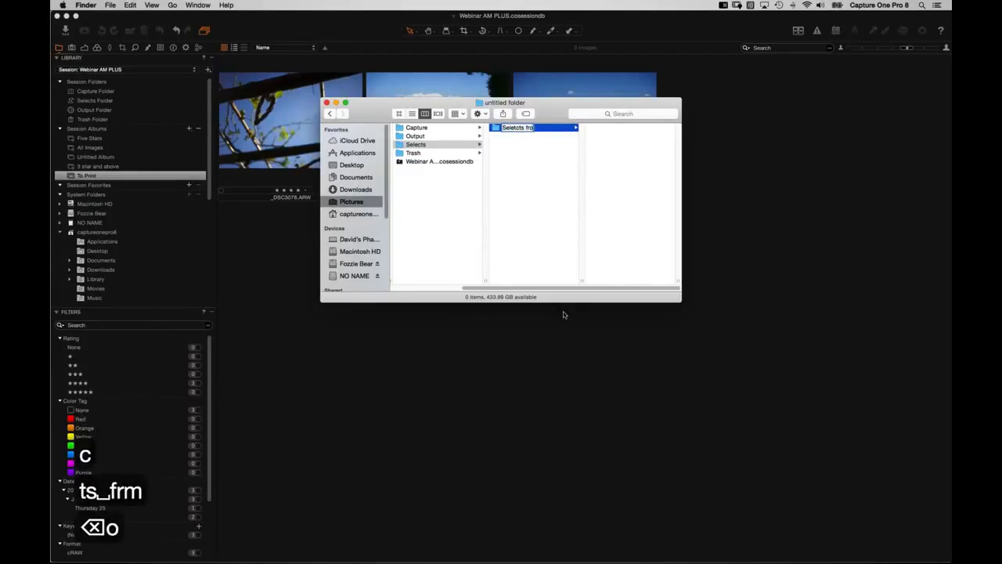
pyautogui.press('BackSpace')
pyautogui.press('BackSpace')
pyautogui.write('om')
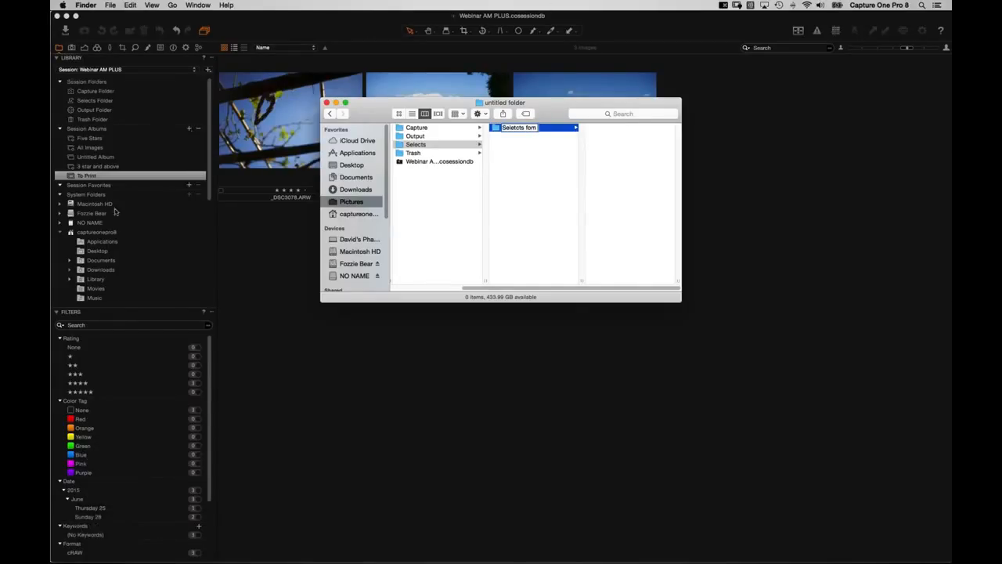
pyautogui.click(528, 127)
pyautogui.write('r')
pyautogui.press('Right')
pyautogui.press('Right')
pyautogui.press('Right')
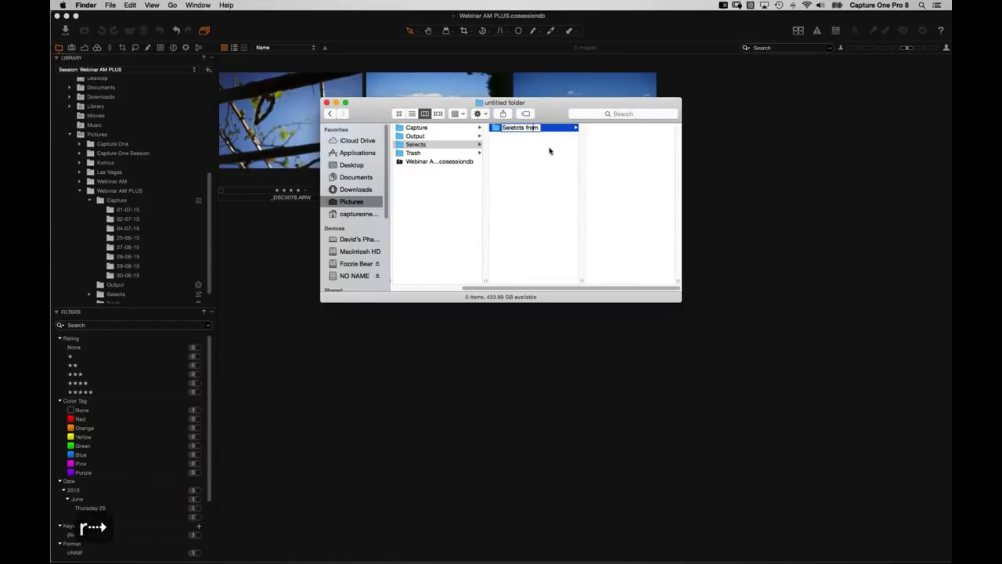
pyautogui.write('0107')
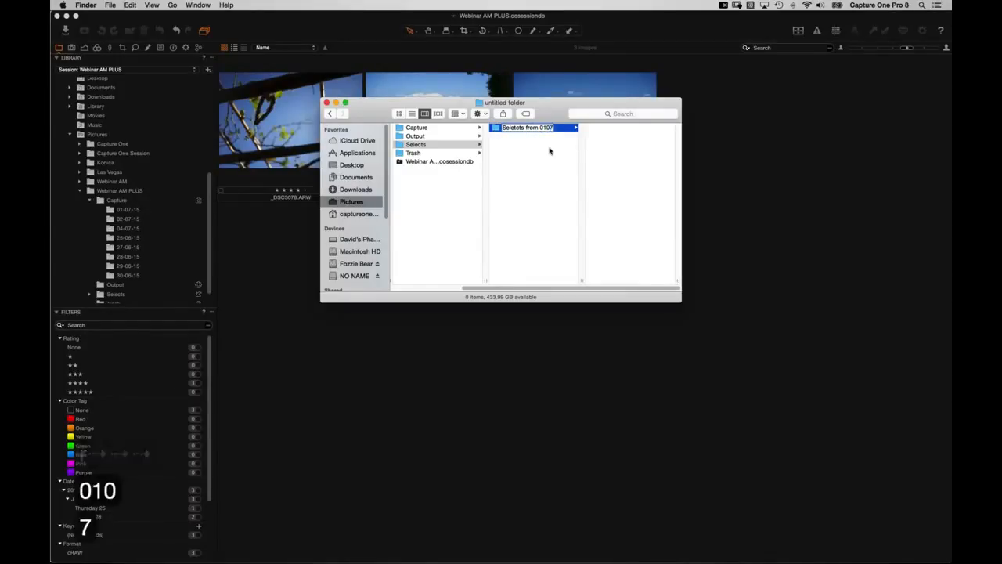
pyautogui.press('Return')
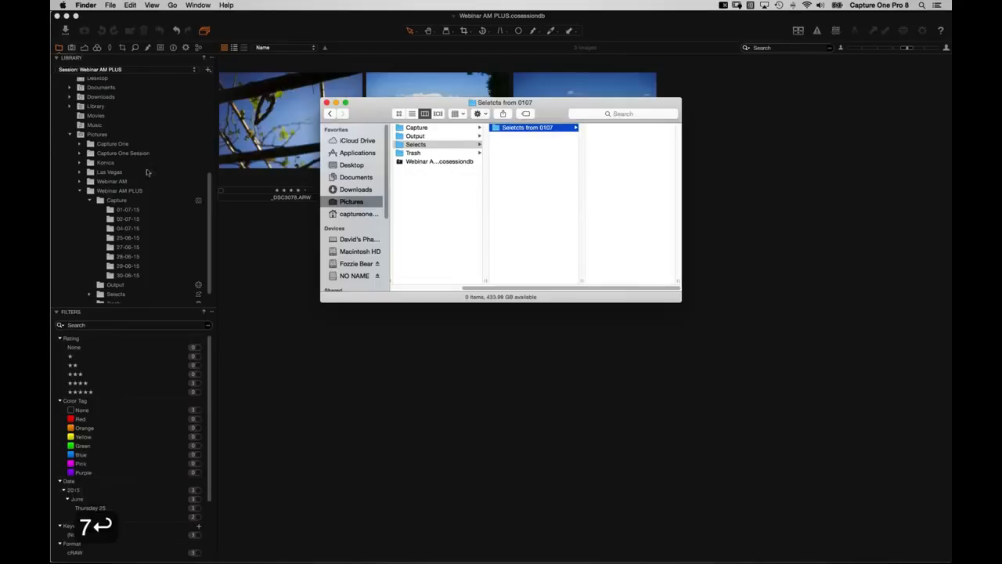
# Step: Add the new Selects subfolder from Finder to the Session Favorites in Capture One
pyautogui.click(205, 195)
pyautogui.scroll(10, 205, 195)
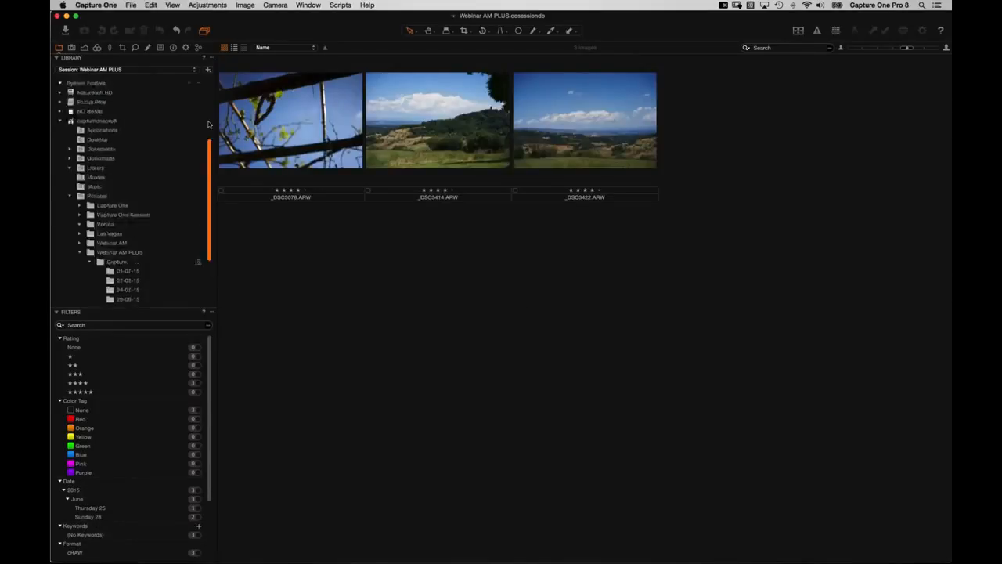
pyautogui.press('super+Tab')
pyautogui.moveTo(495, 131); pyautogui.dragTo(103, 188)
# Step: Expand the session's Selects folder under System Folders and try to move _DSC3597 from 01-07-15 into its subfolder
pyautogui.moveTo(209, 193); pyautogui.dragTo(208, 296)
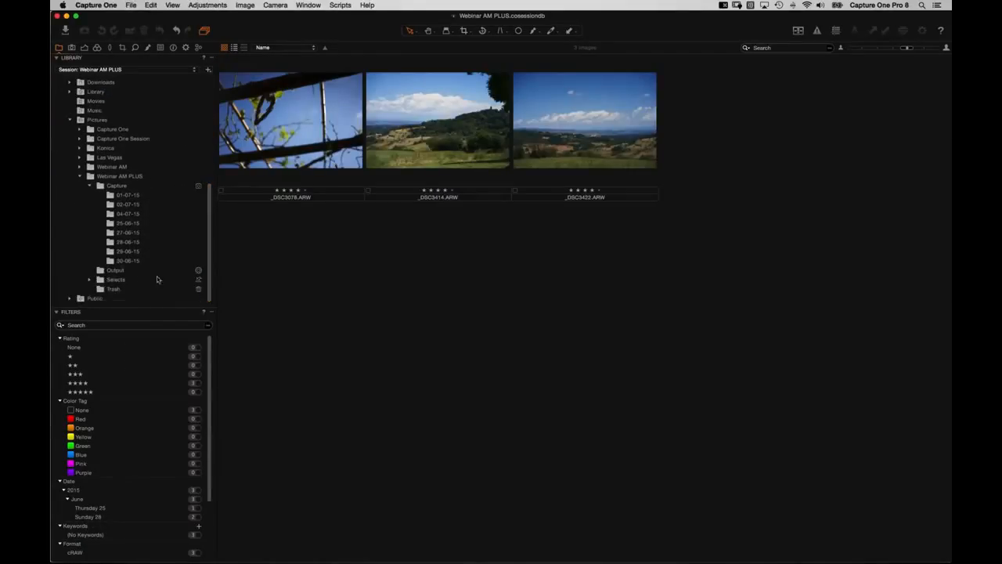
pyautogui.click(90, 280)
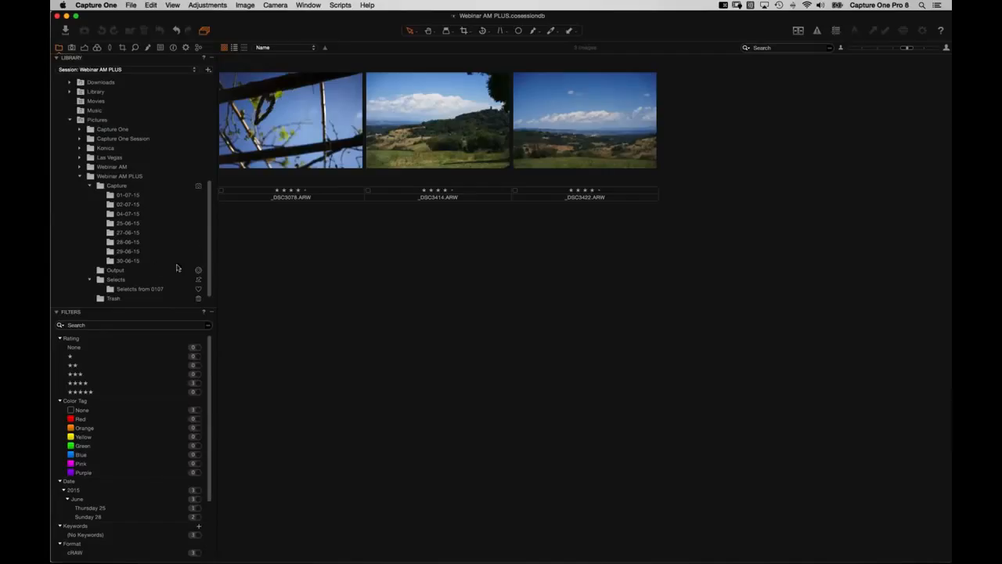
pyautogui.click(129, 195)
pyautogui.moveTo(296, 117); pyautogui.dragTo(144, 285)
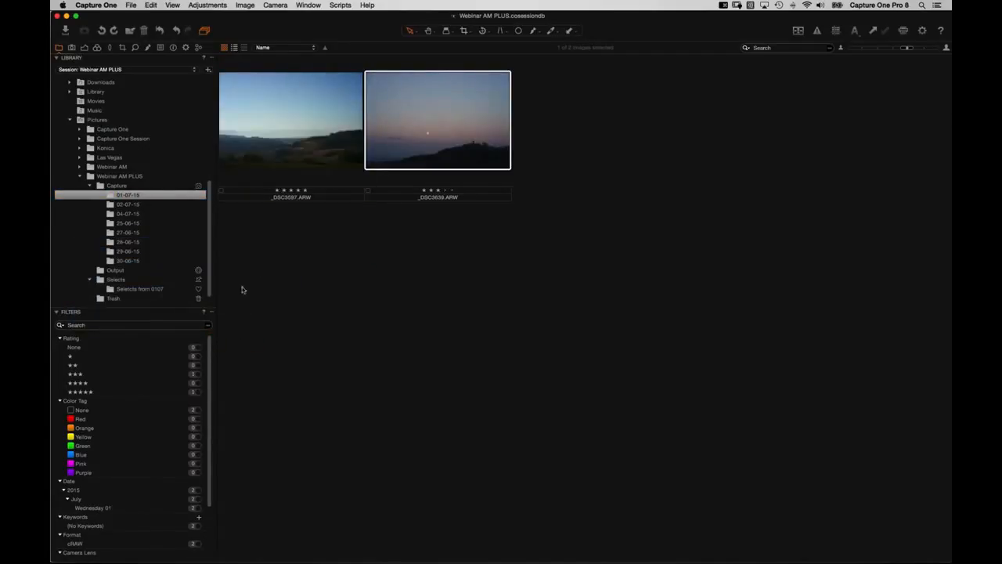
# Step: Switch to Finder and correct the Selects subfolder's name to "Selects from 0107"
pyautogui.press('super+Tab')
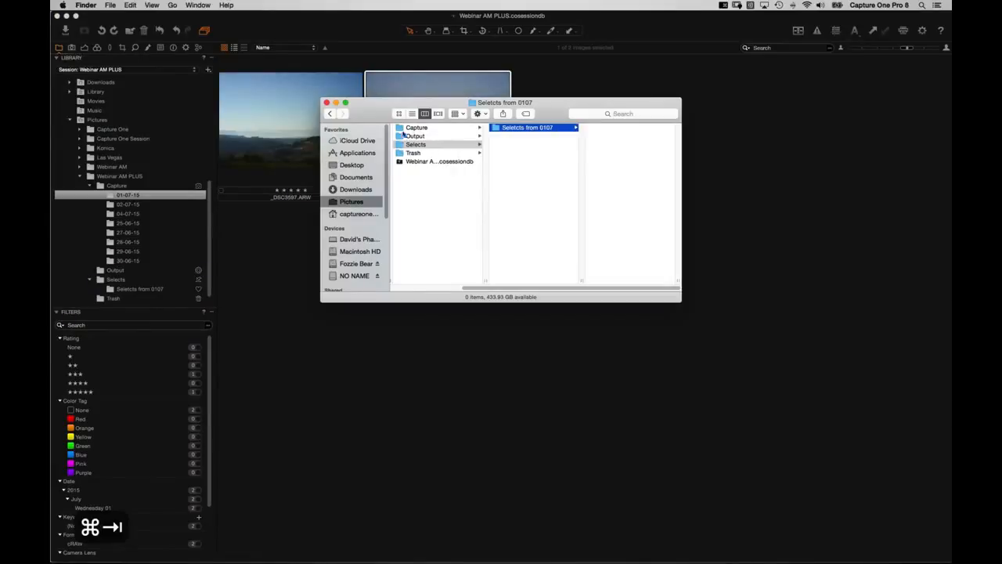
pyautogui.click(517, 129)
pyautogui.click(518, 128)
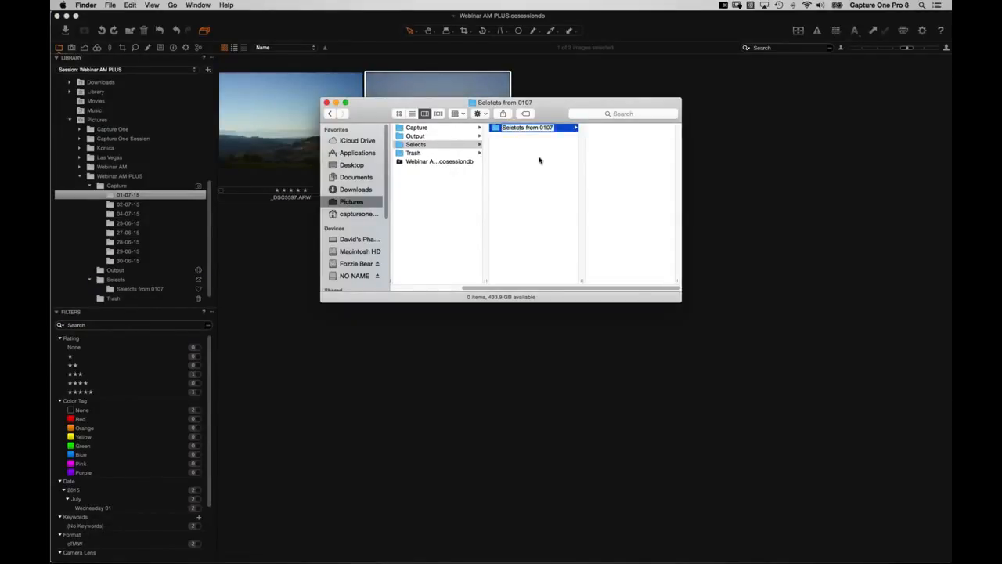
pyautogui.press('BackSpace')
pyautogui.press('BackSpace')
pyautogui.write('c')
pyautogui.press('Return')
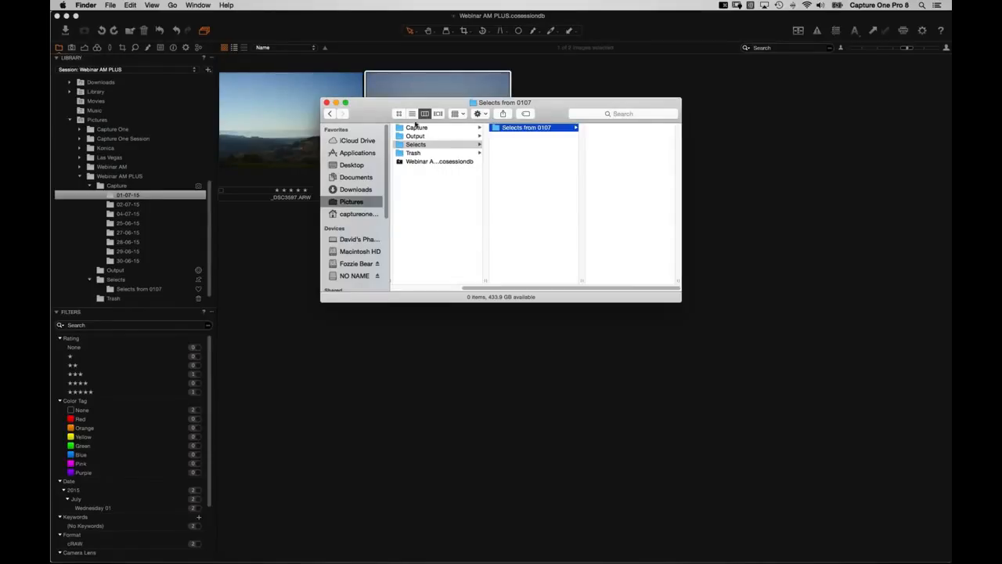
# Step: Look through the session's Capture, Output and Selects folders in Finder, and return to Capture One to check the Session Favorites
pyautogui.click(443, 128)
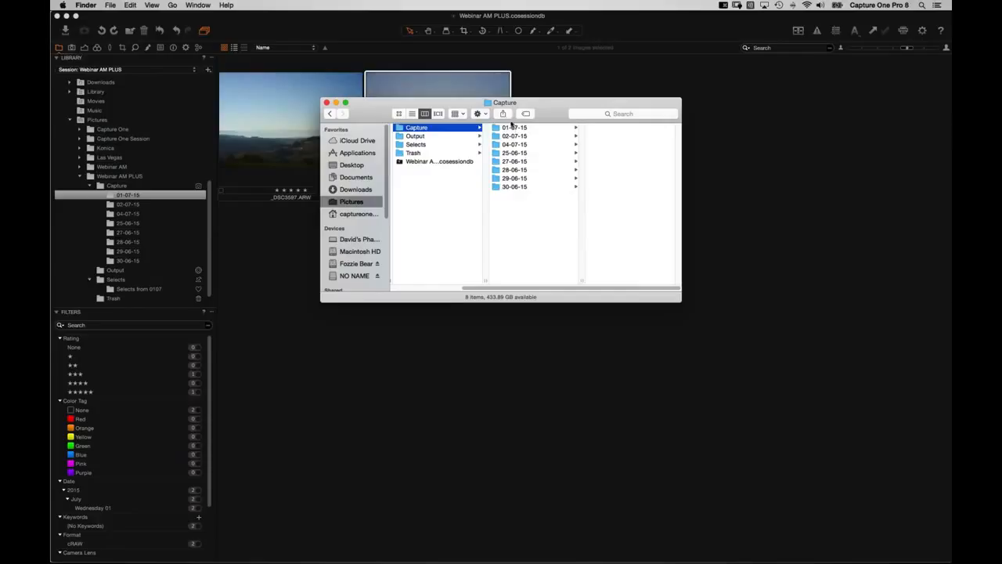
pyautogui.click(425, 137)
pyautogui.click(431, 146)
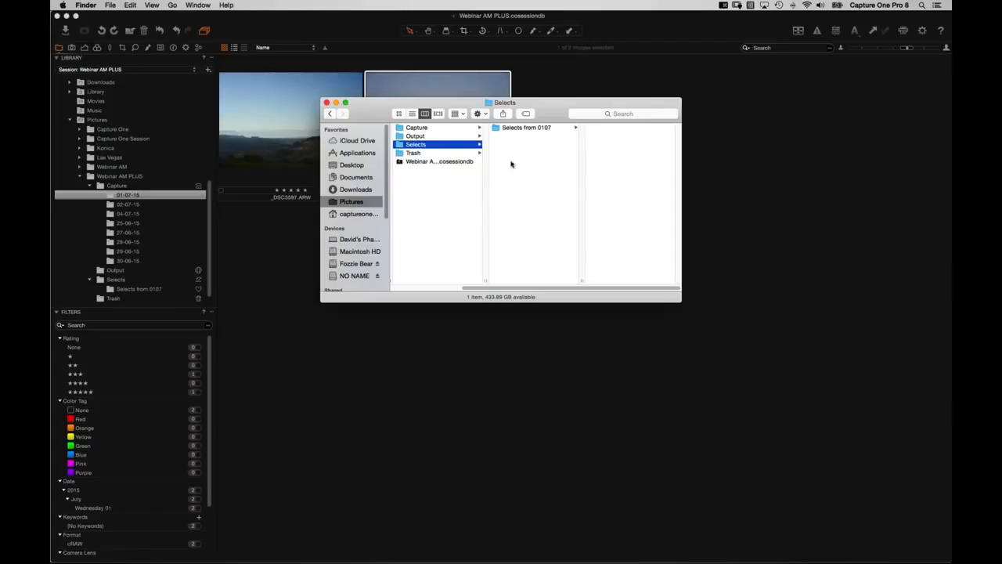
pyautogui.click(209, 214)
pyautogui.scroll(5, 209, 203)
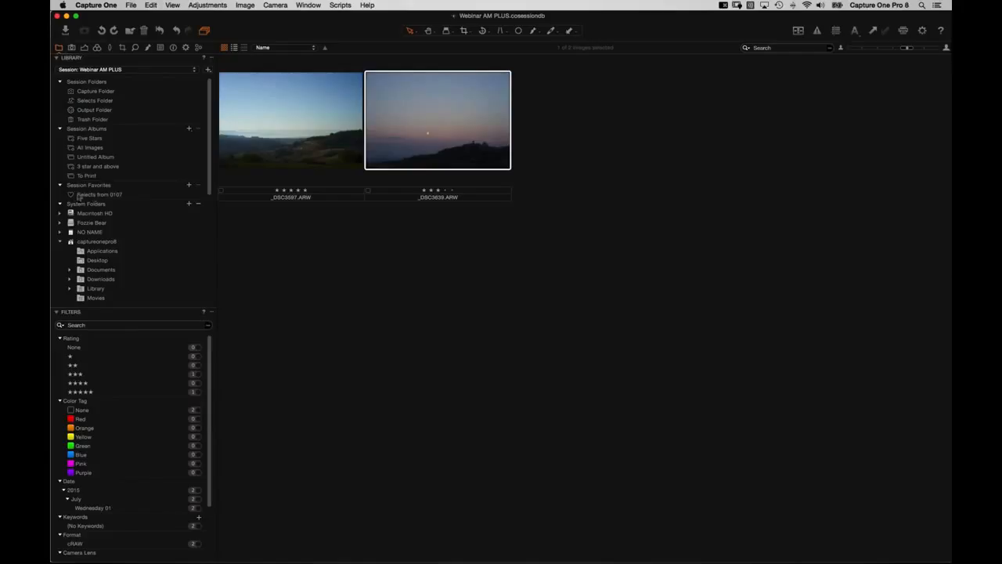
# Step: View the "Selects from 0107" and 01-07-15 folders under System Folders and check the color tag choices for _DSC3597
pyautogui.scroll(-5, 106, 221)
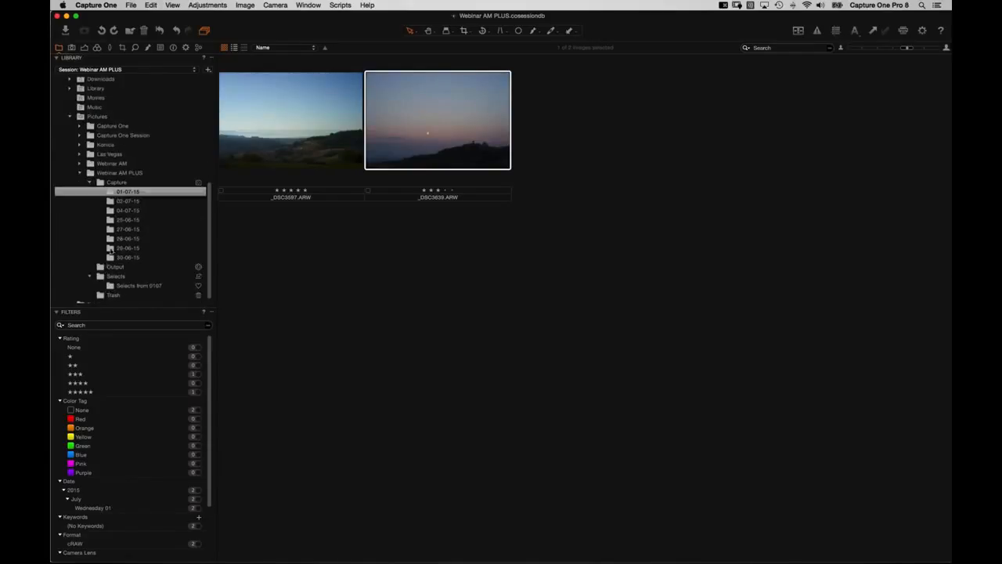
pyautogui.click(108, 286)
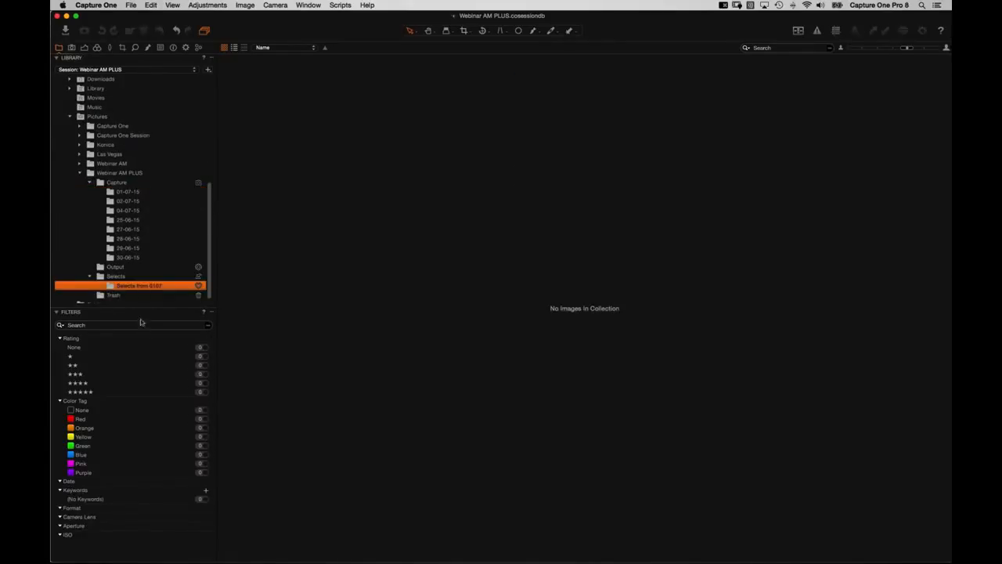
pyautogui.click(129, 191)
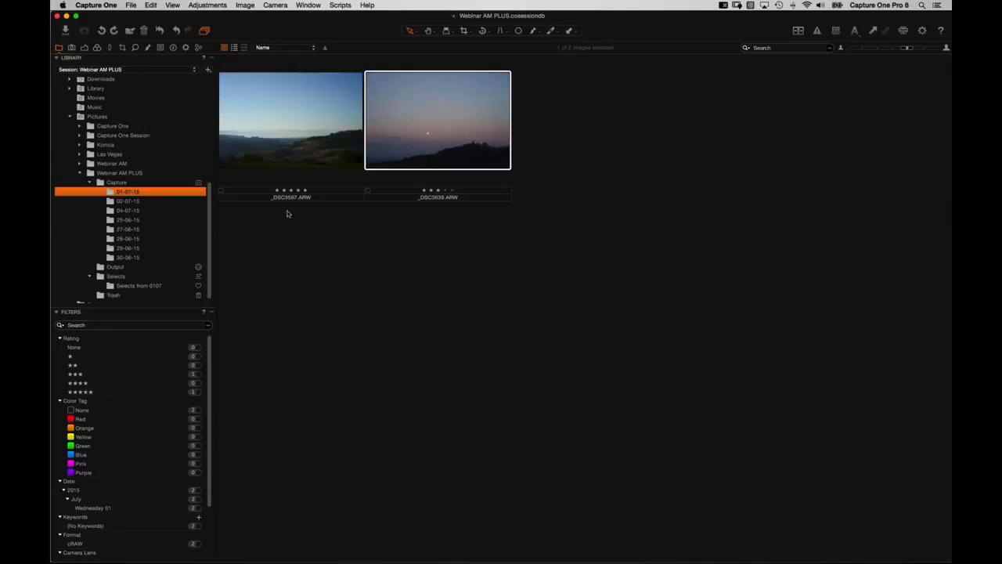
pyautogui.click(221, 193)
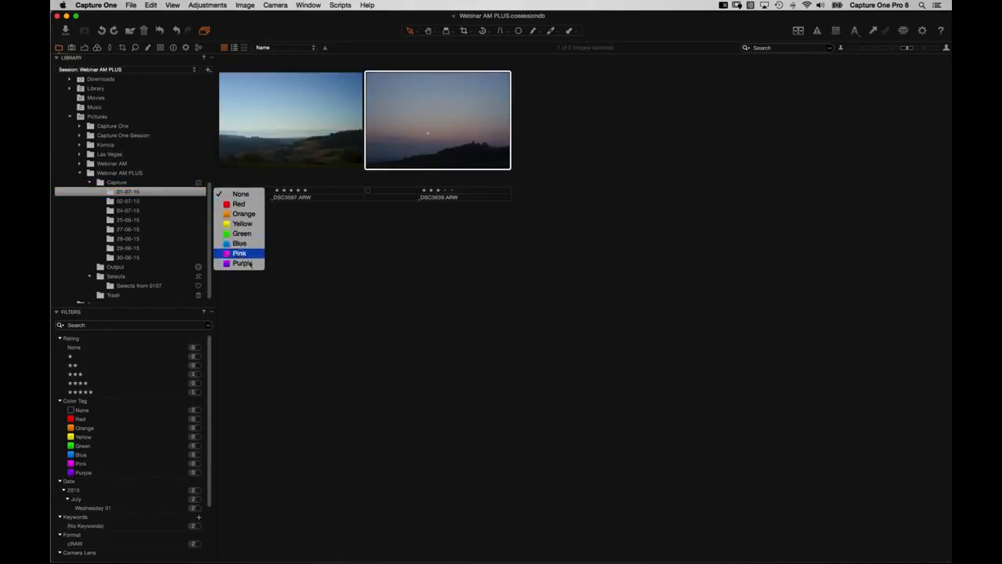
pyautogui.click(329, 267)
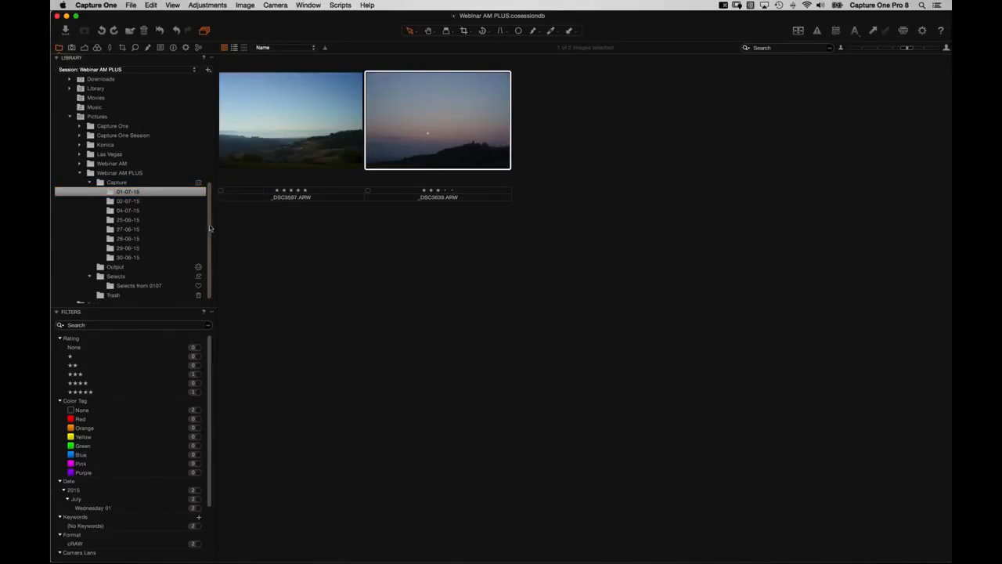
pyautogui.scroll(5, 134, 188)
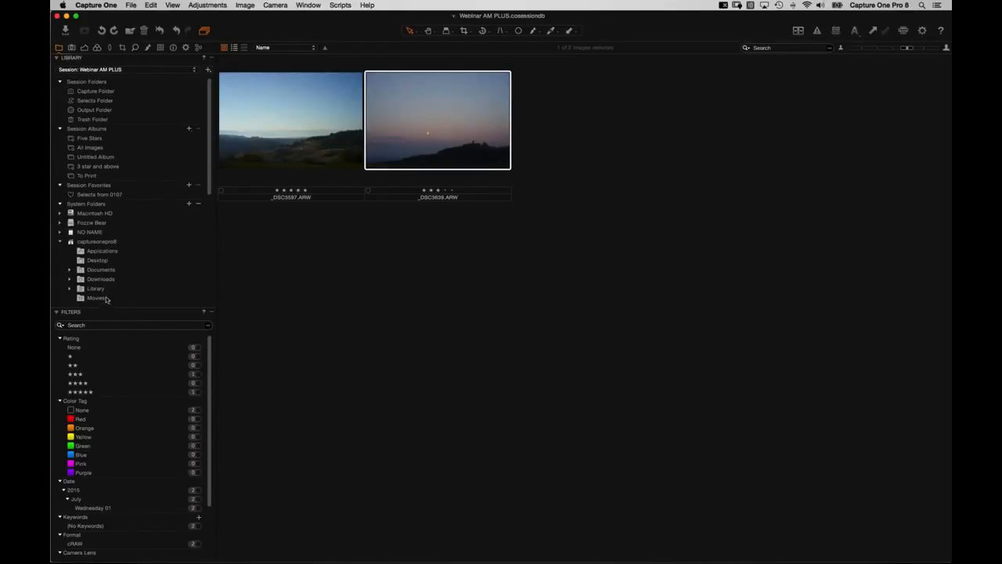
# Step: Select all images in the Five Stars album and look over the process recipes available for them
pyautogui.click(92, 138)
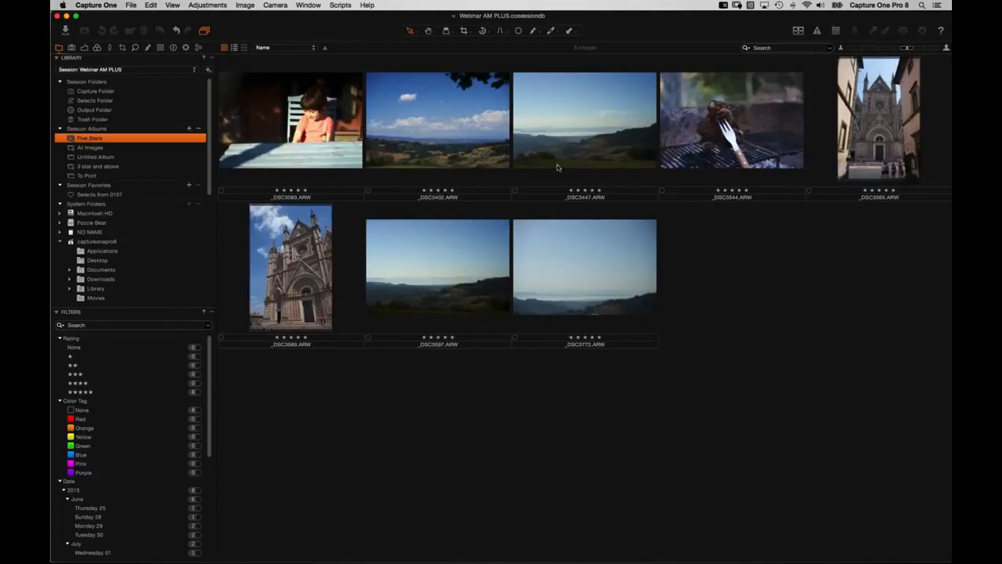
pyautogui.click(460, 410)
pyautogui.press('super+a')
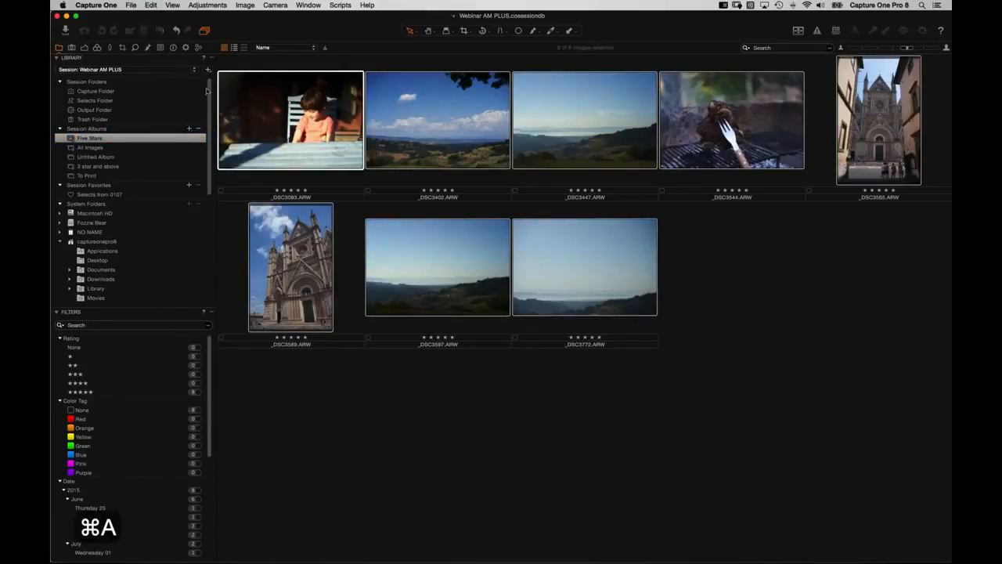
pyautogui.click(185, 47)
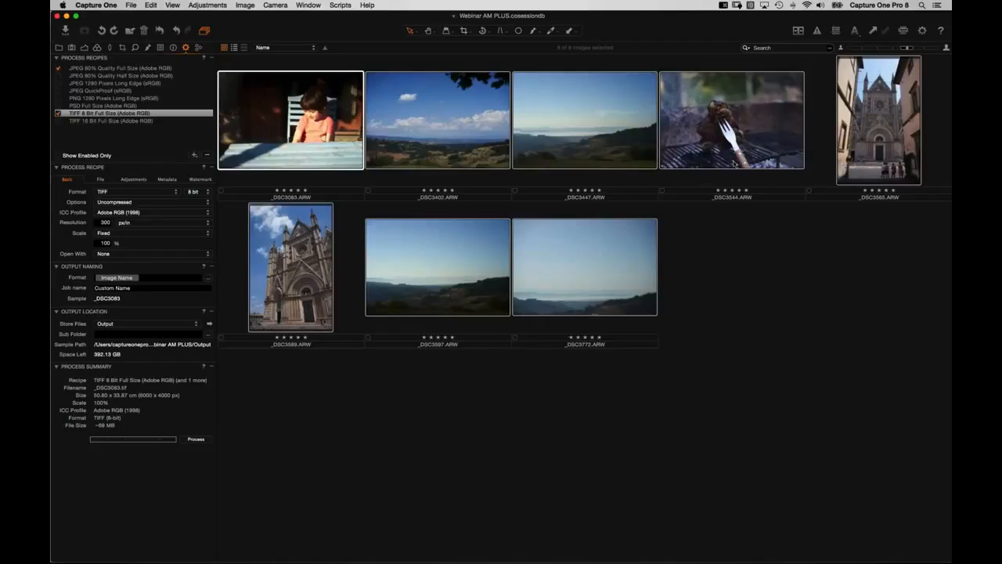
pyautogui.click(60, 48)
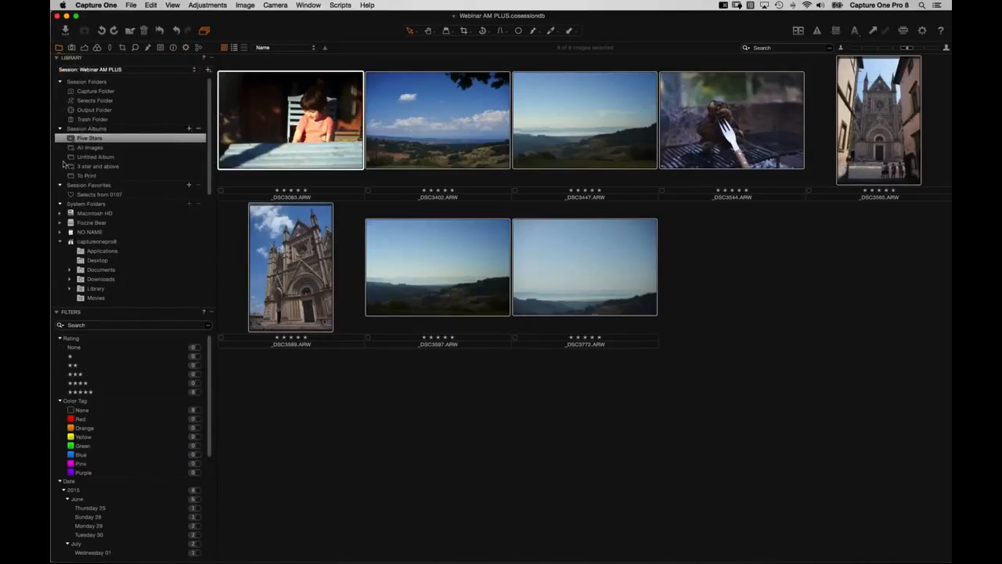
# Step: Check the session's subfolders under System Folders and open the To Print album
pyautogui.scroll(-10, 141, 280)
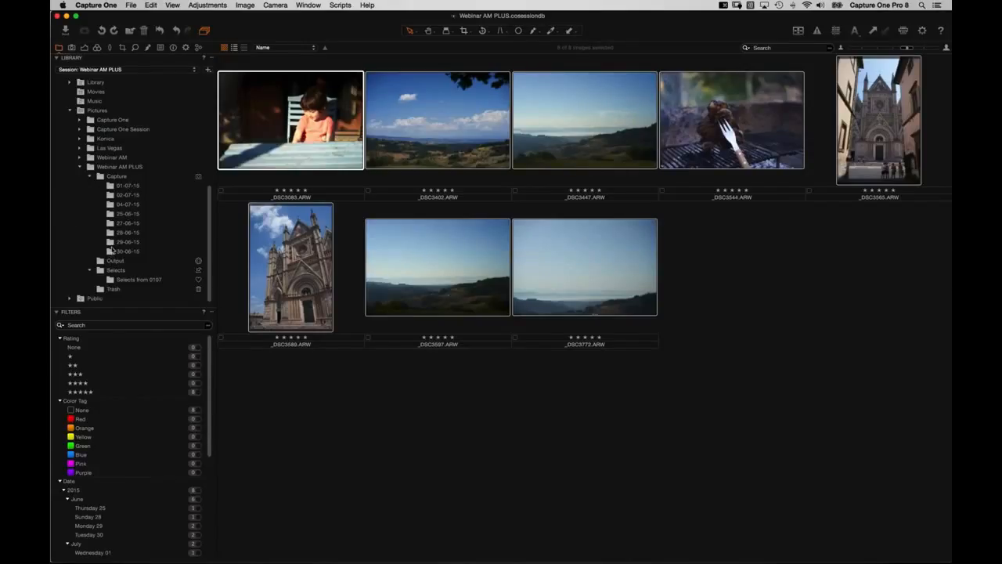
pyautogui.scroll(5, 138, 192)
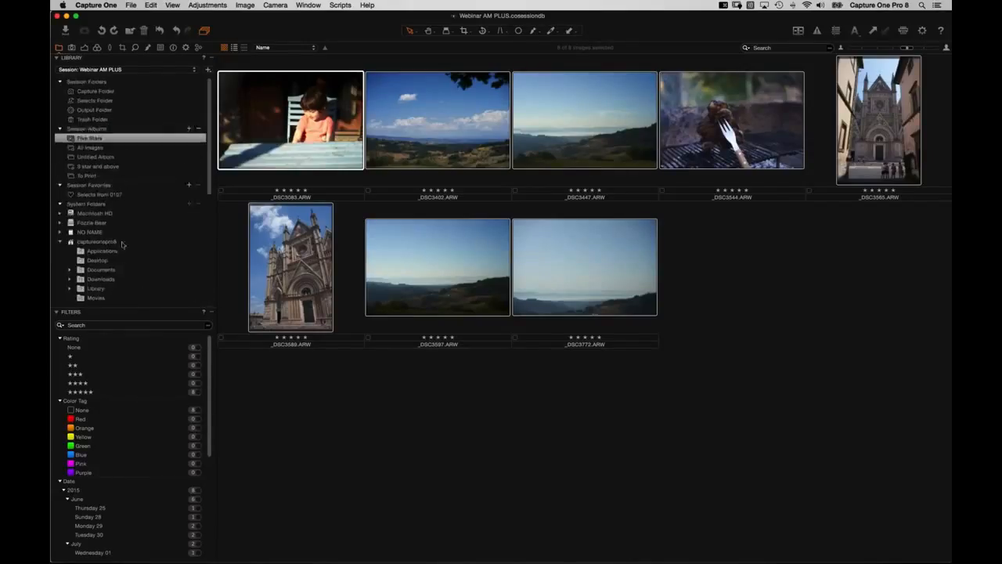
pyautogui.click(98, 175)
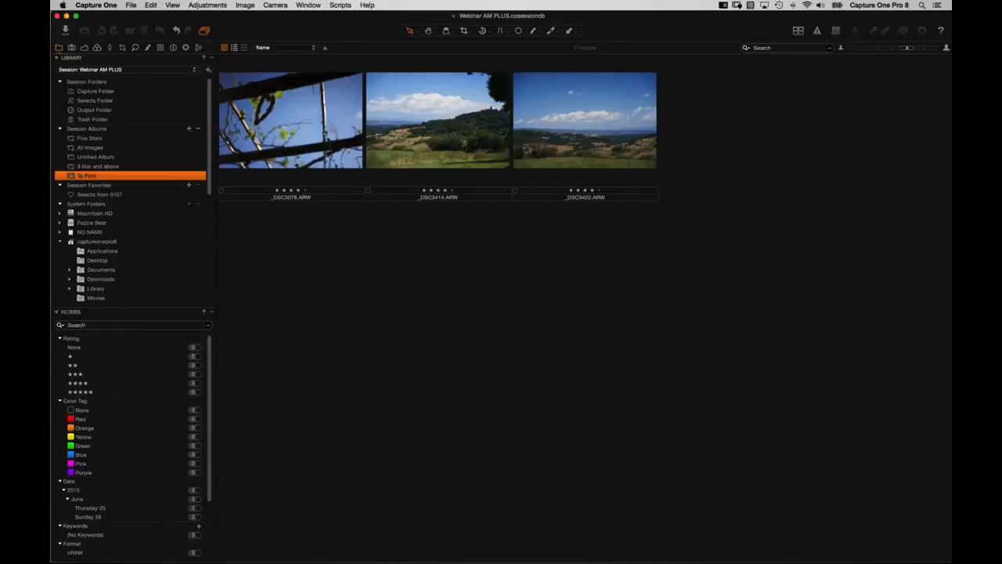
# Step: Create a regular session album named "Images for Instagram"
pyautogui.click(189, 128)
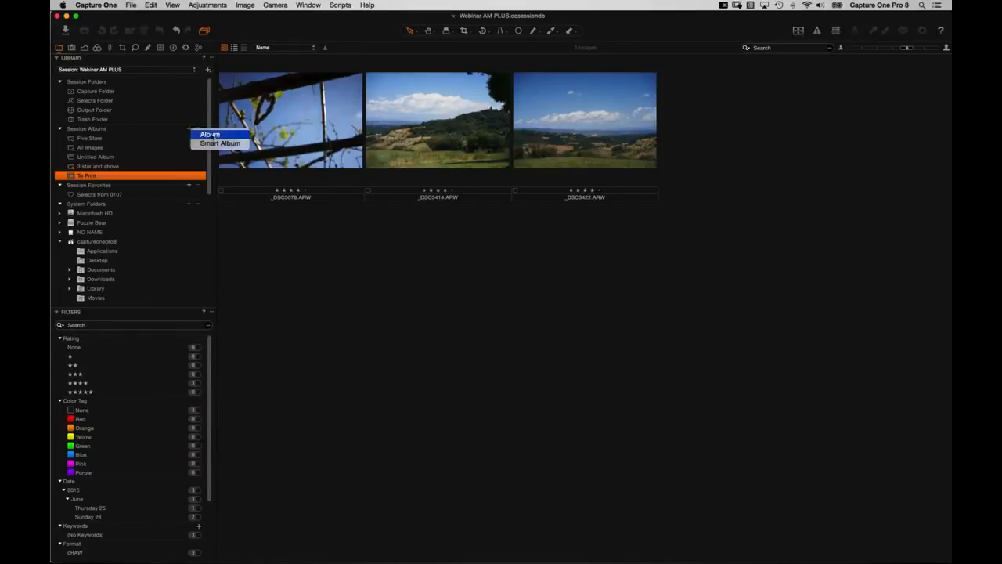
pyautogui.click(211, 134)
pyautogui.write('Images for ')
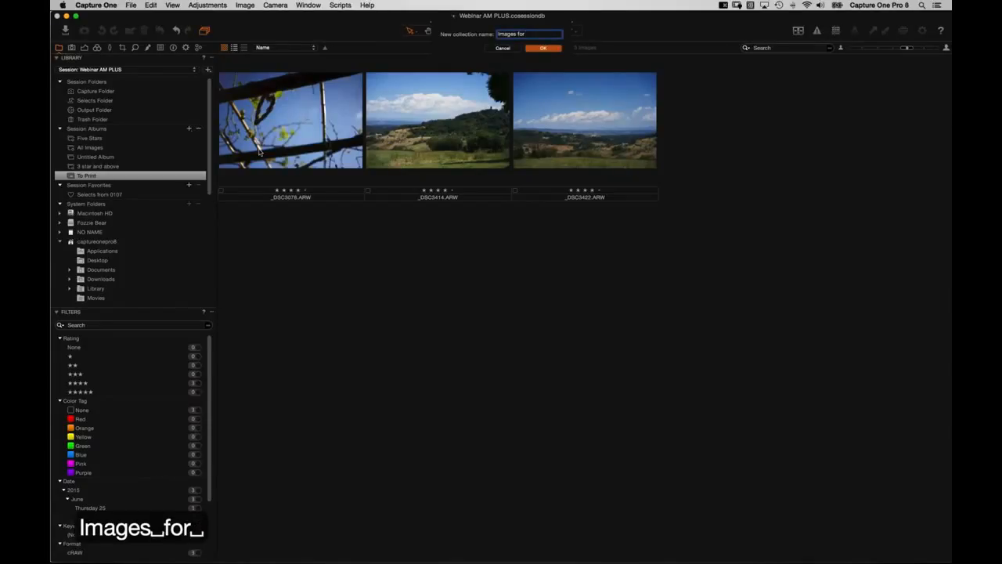
pyautogui.write('Instagram')
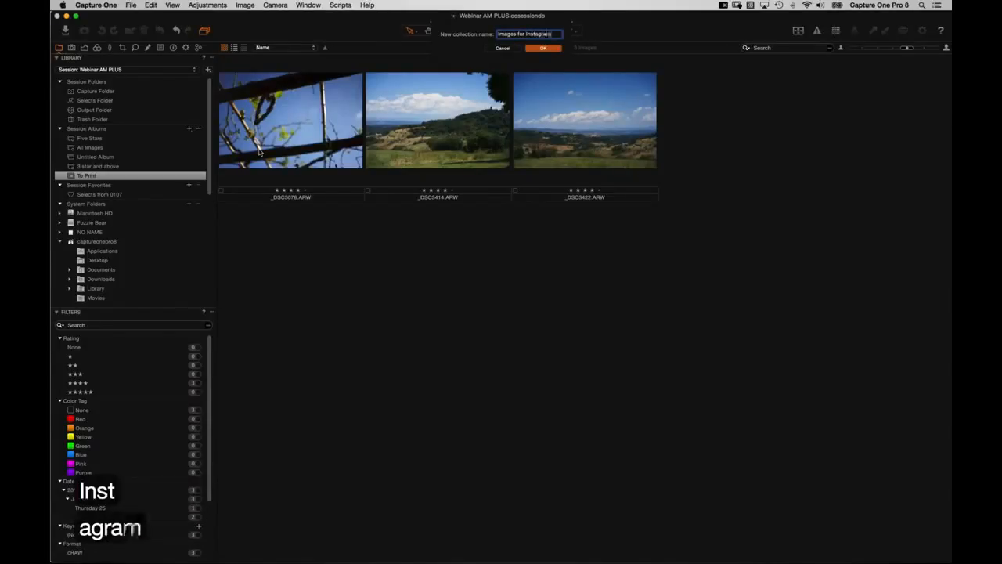
pyautogui.press('Return')
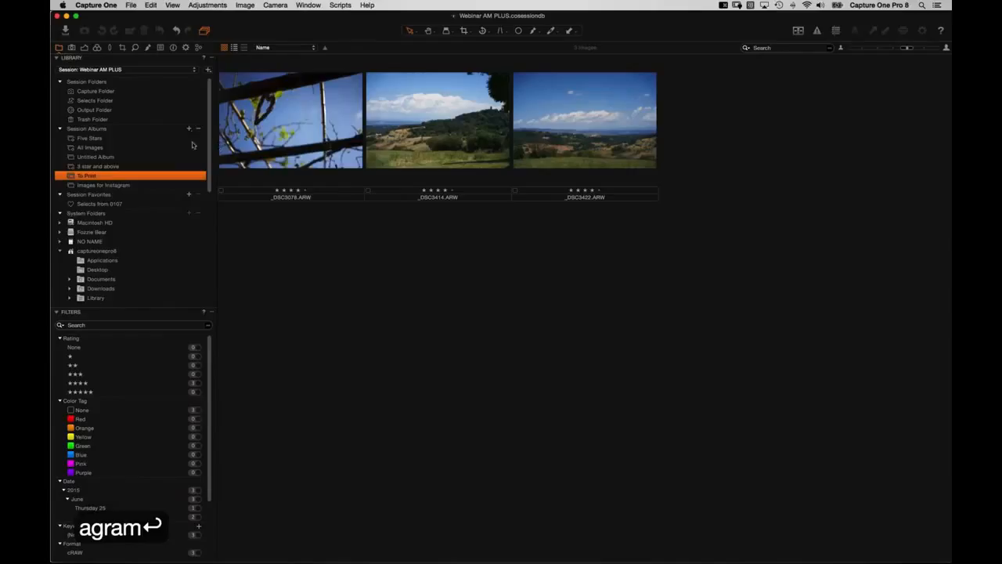
# Step: Add _DSC3078 from the To Print album to the Images for Instagram album and compare both albums' contents
pyautogui.moveTo(289, 121); pyautogui.dragTo(124, 187)
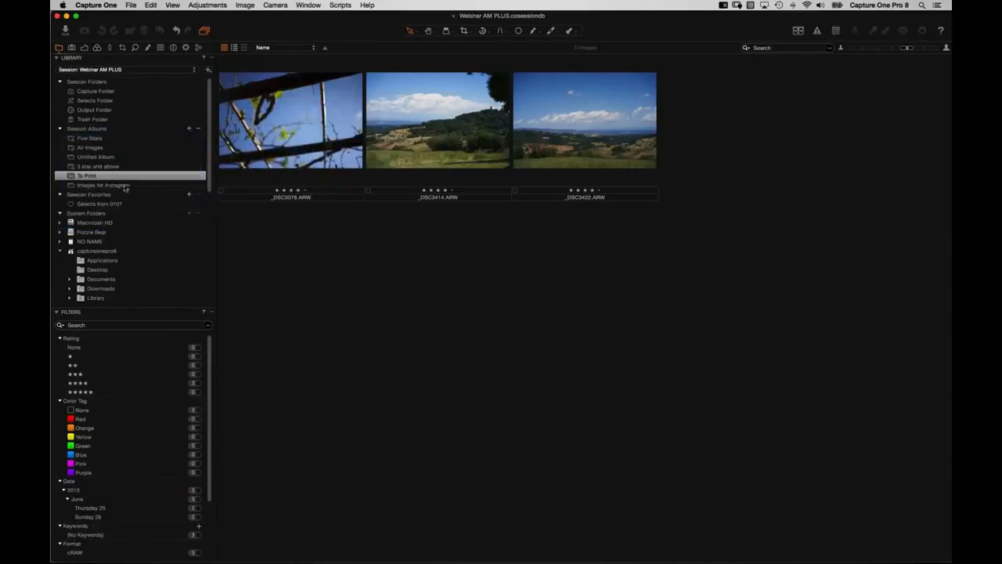
pyautogui.click(118, 185)
pyautogui.click(114, 175)
pyautogui.click(119, 184)
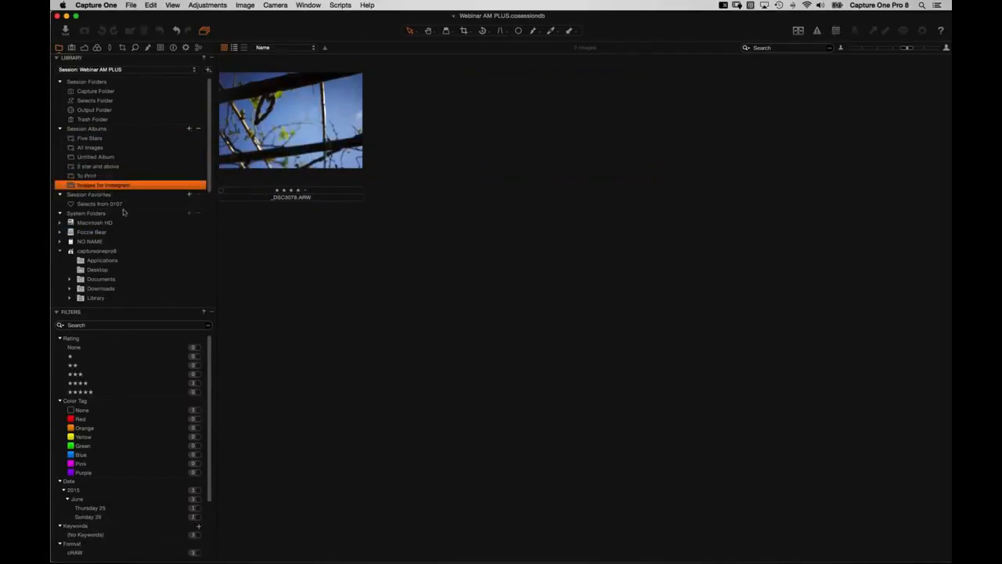
# Step: Open the To Print and Five Stars albums, and check the output location set for the TIFF 8 Bit Full Size recipe
pyautogui.click(113, 175)
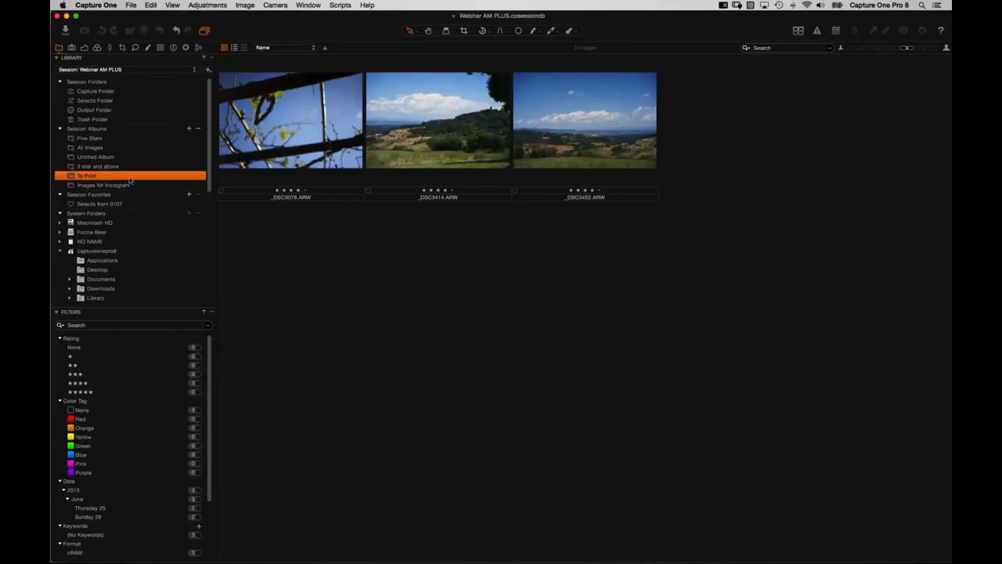
pyautogui.click(107, 138)
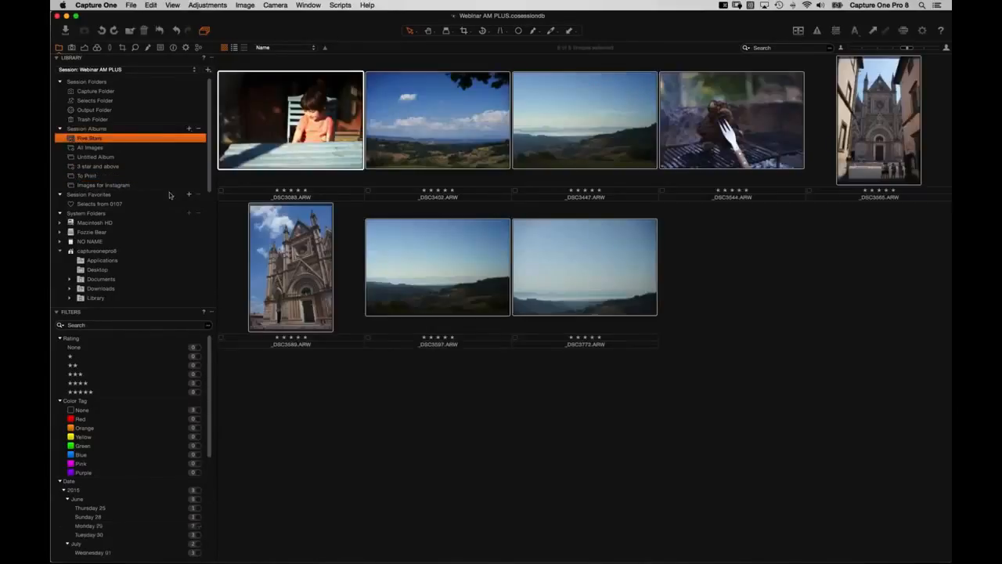
pyautogui.click(187, 48)
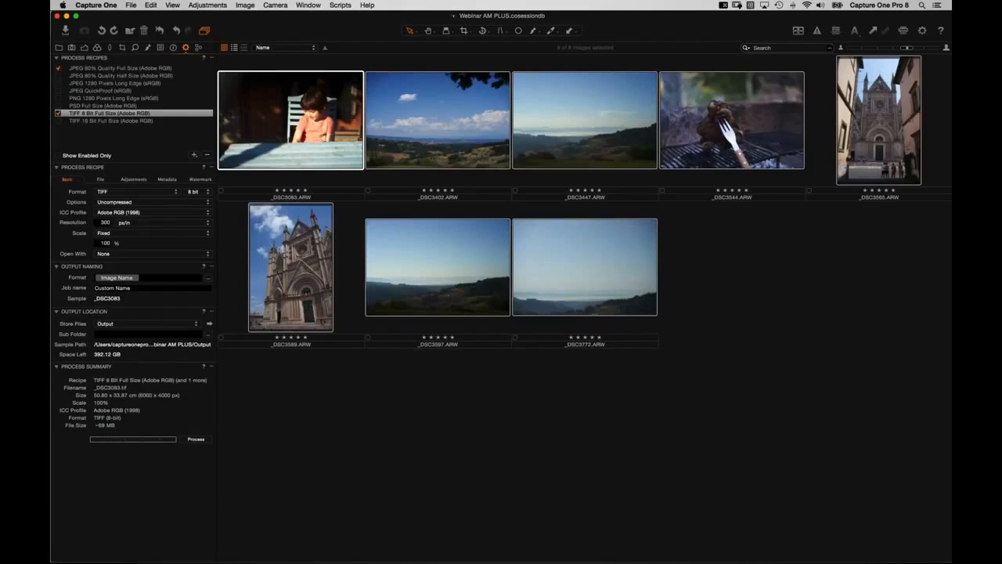
pyautogui.click(130, 333)
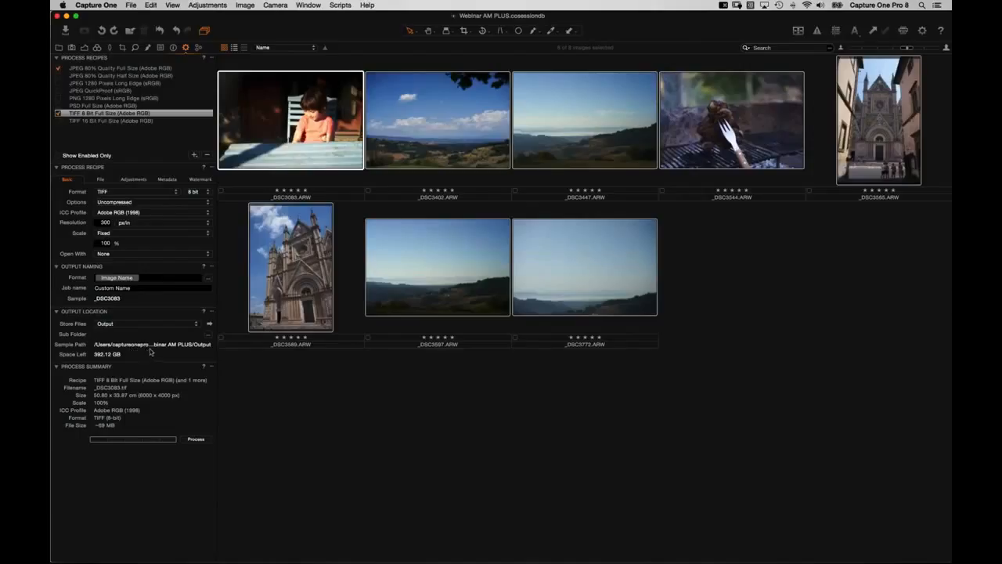
# Step: Switch to Finder to examine the dated subfolders in the session's Capture folder, and return to Capture One
pyautogui.press('super+Tab')
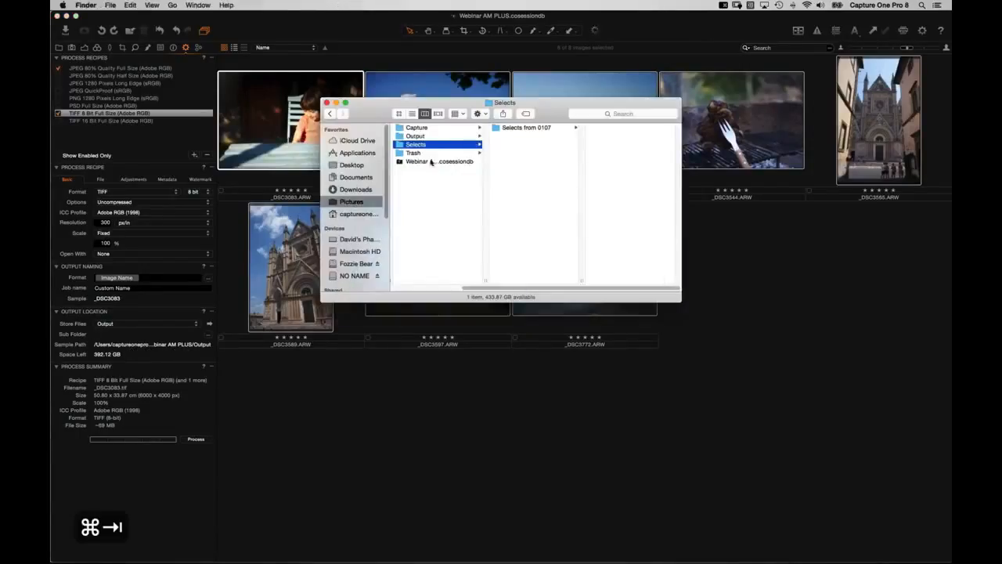
pyautogui.click(456, 128)
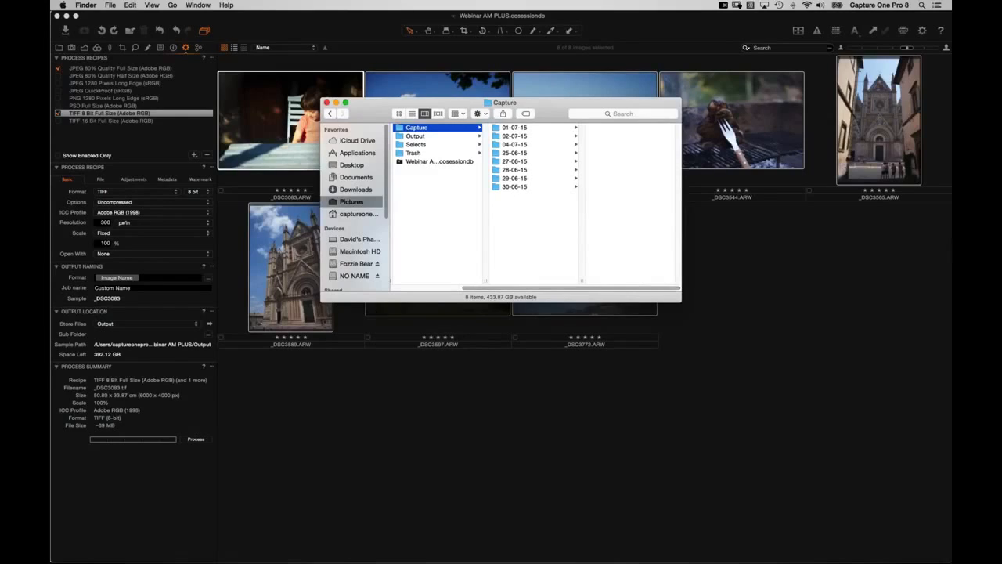
pyautogui.click(349, 429)
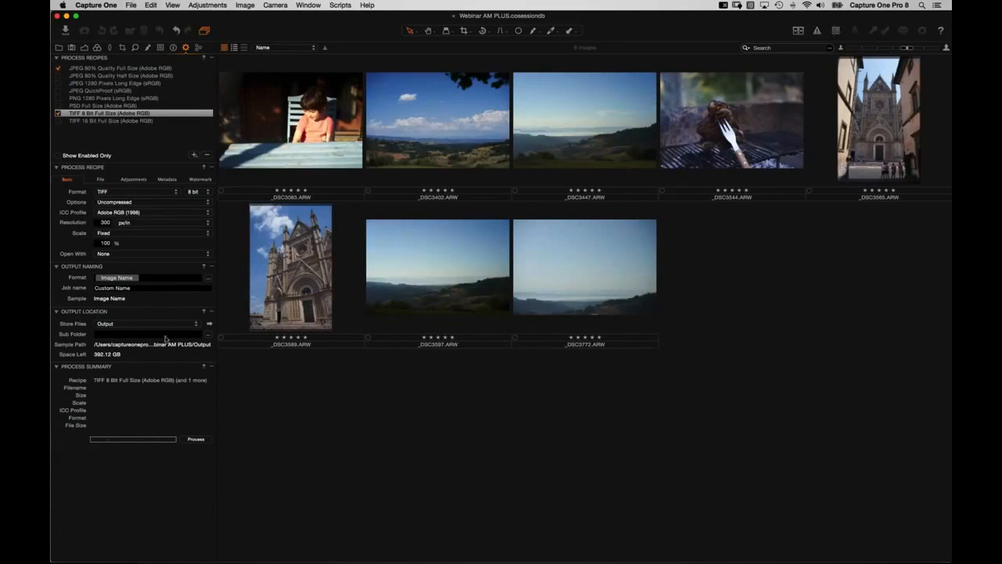
# Step: Set the output location's subfolder to the Session Sub Path token and select _DSC3083 to check its sample path
pyautogui.click(208, 334)
pyautogui.moveTo(606, 185); pyautogui.dragTo(617, 264)
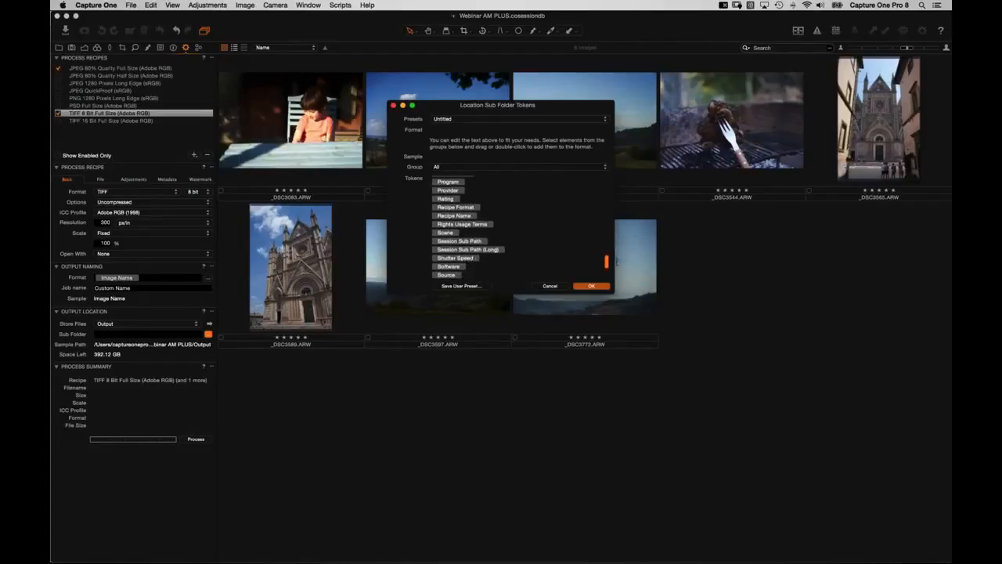
pyautogui.moveTo(444, 239); pyautogui.dragTo(445, 147)
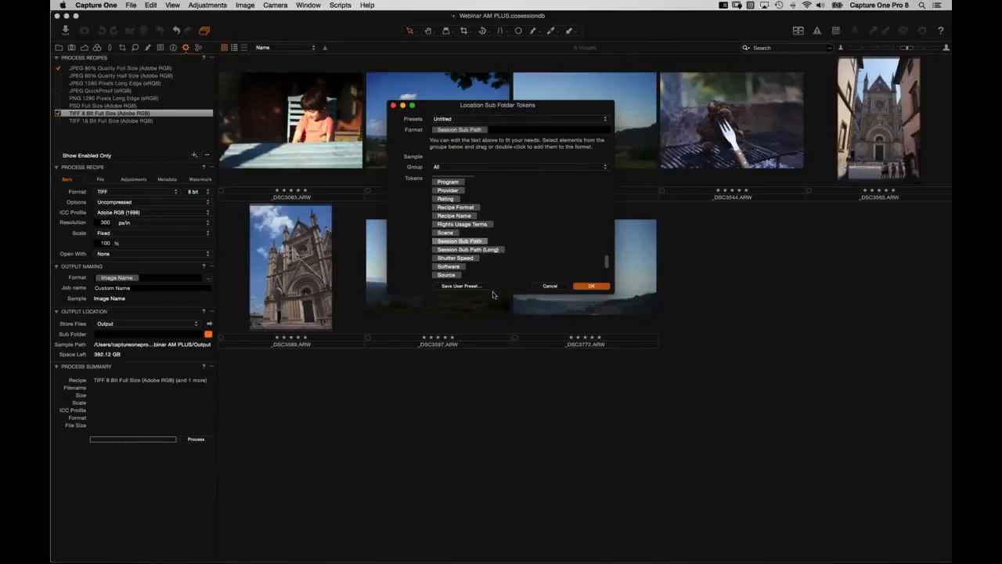
pyautogui.click(592, 286)
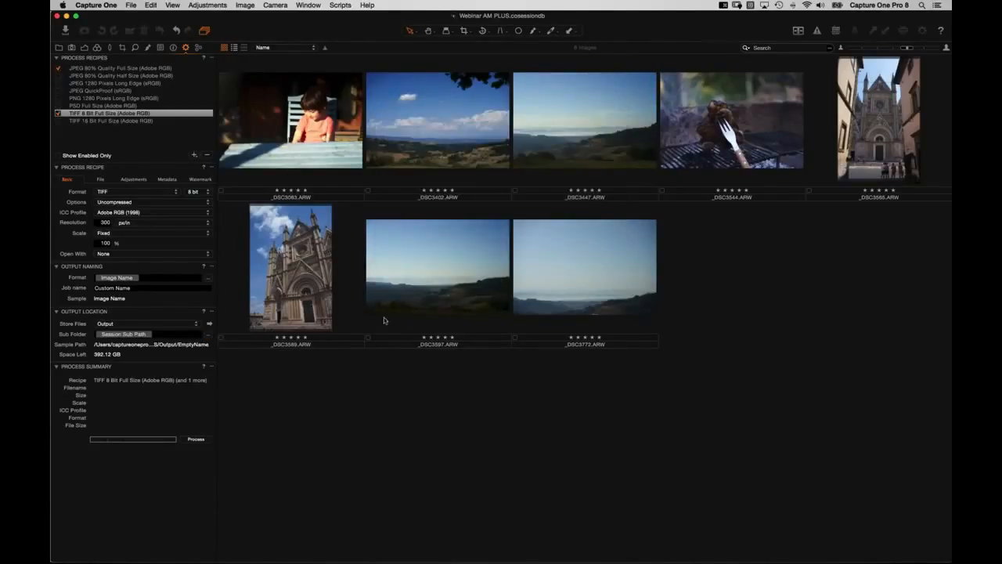
pyautogui.click(319, 156)
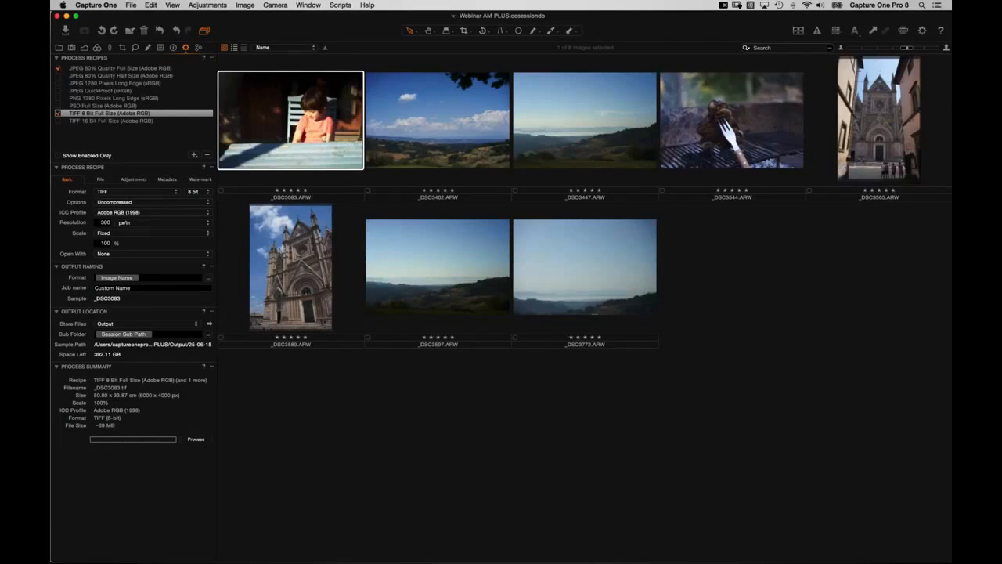
pyautogui.click(208, 335)
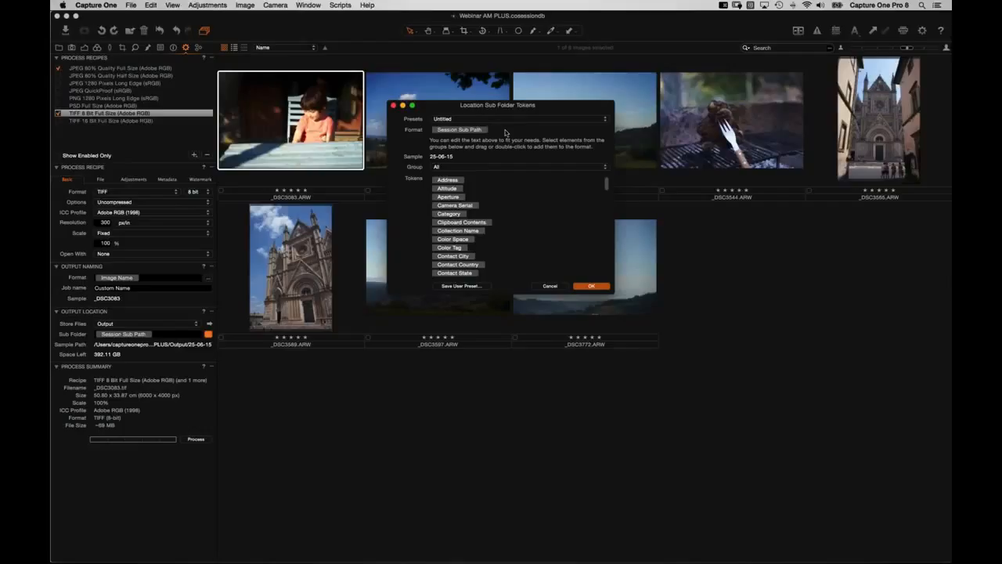
pyautogui.write('/')
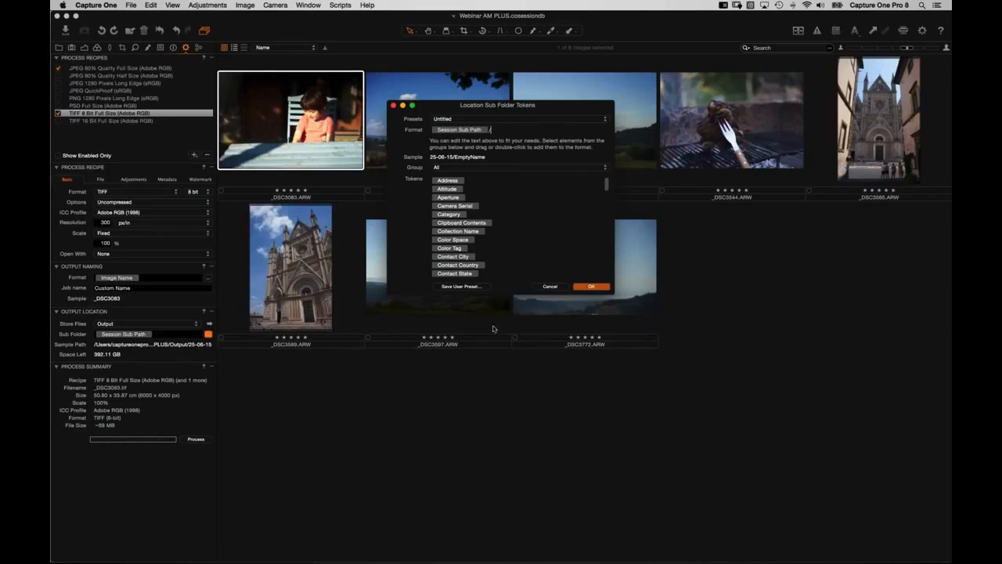
pyautogui.click(548, 286)
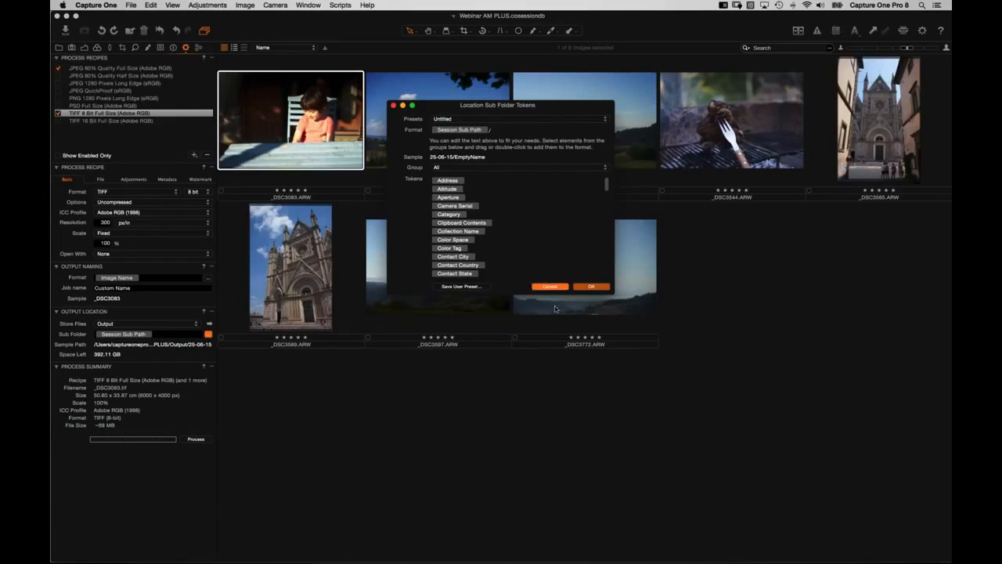
# Step: Open the Untitled Album and select all of its images
pyautogui.click(59, 48)
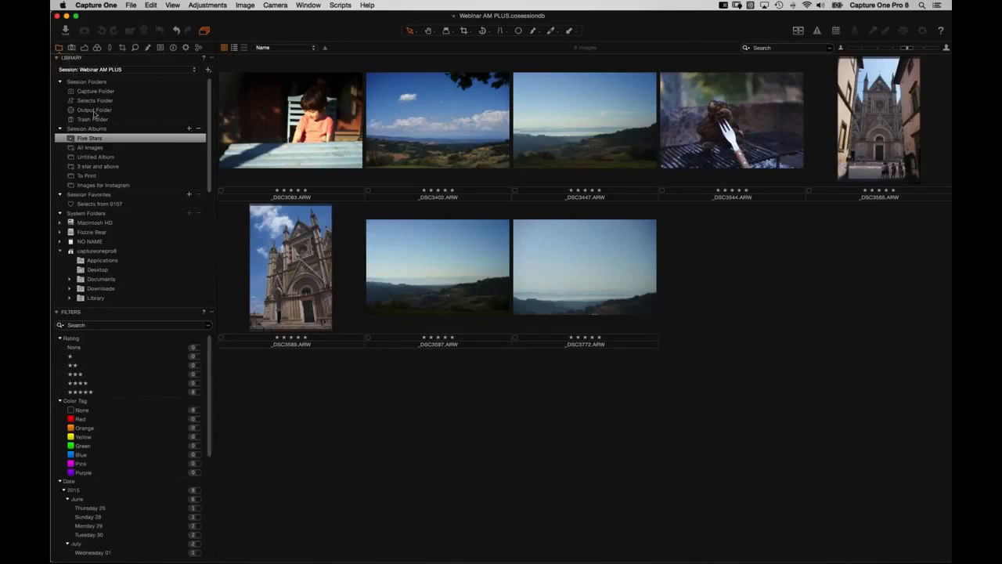
pyautogui.click(100, 158)
pyautogui.scroll(-5, 463, 237)
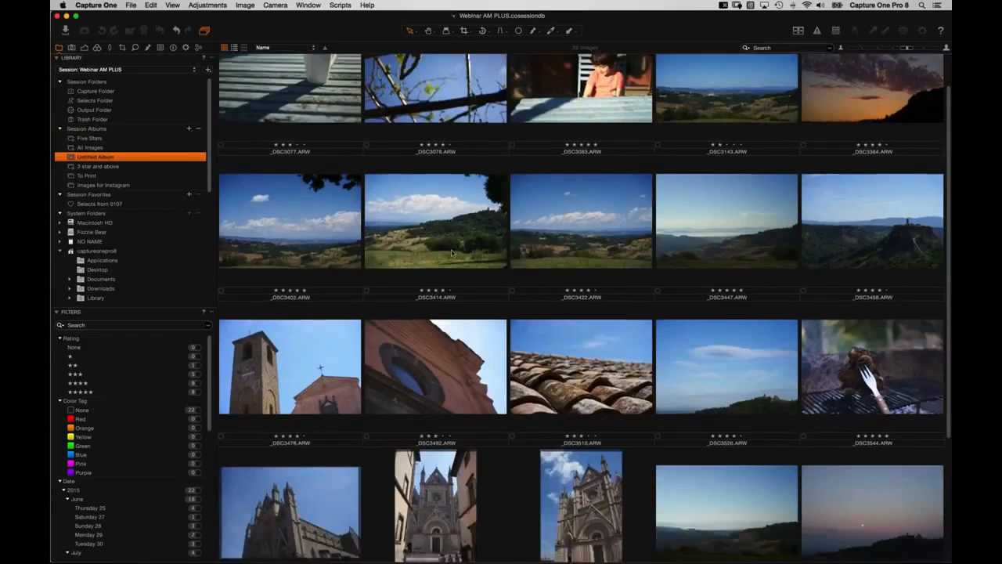
pyautogui.click(669, 454)
pyautogui.press('super+a')
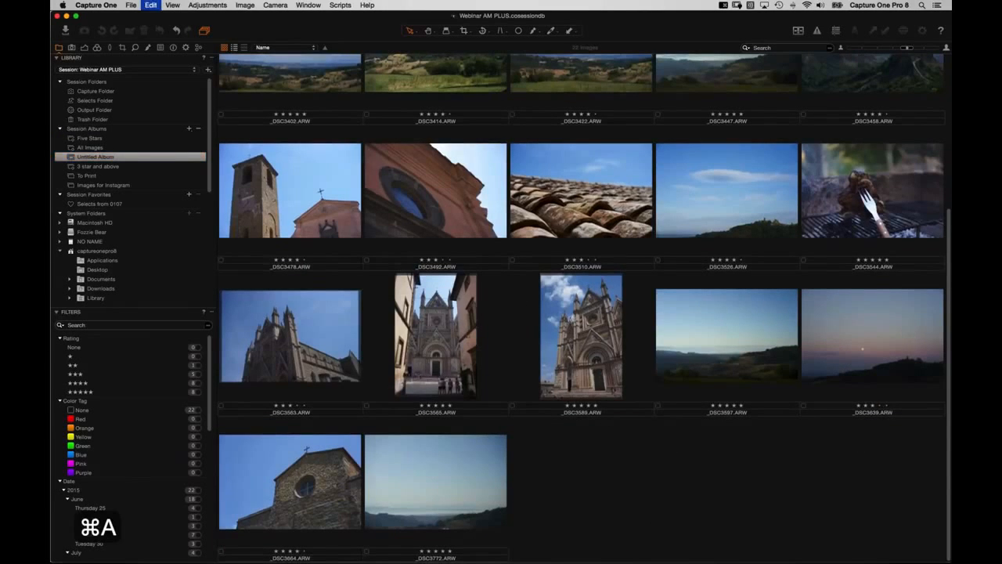
# Step: Extend the output subfolder format with a "/" and the Rating token after Session Sub Path
pyautogui.click(185, 48)
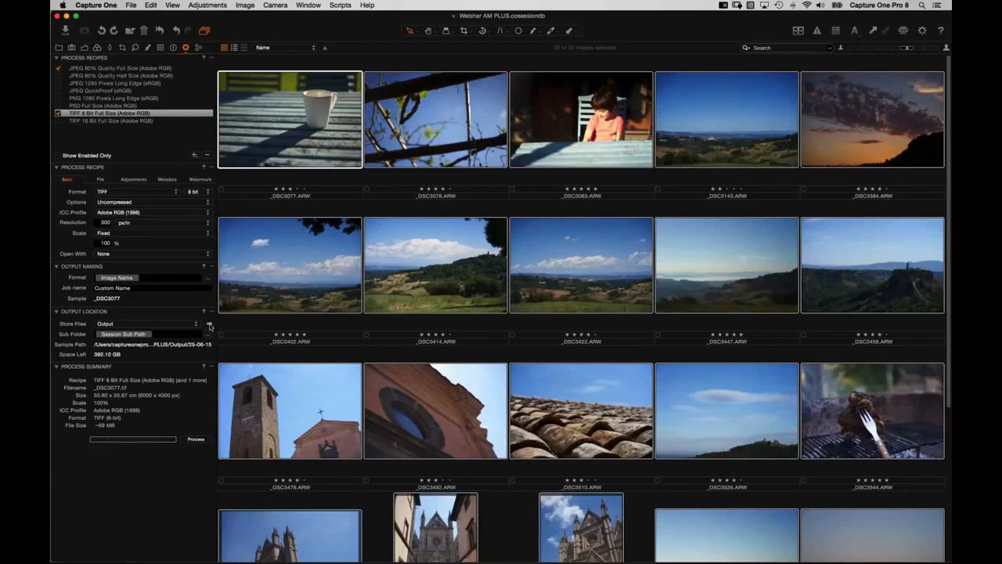
pyautogui.click(209, 335)
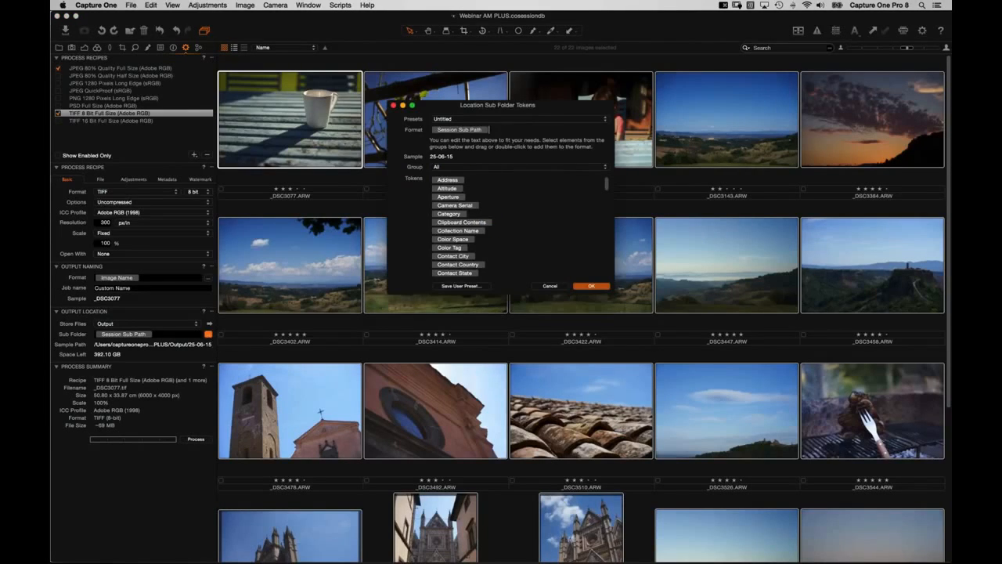
pyautogui.write('/')
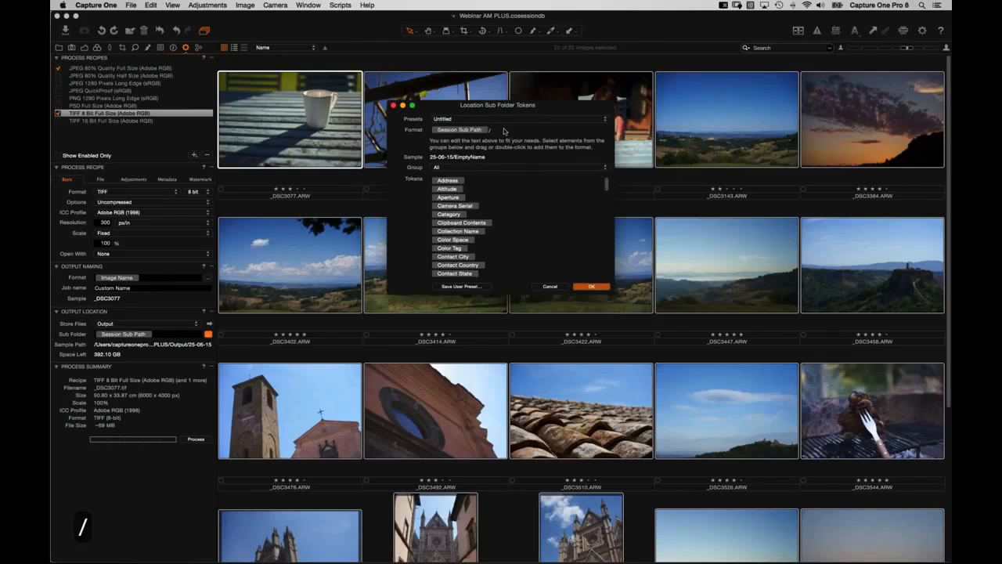
pyautogui.press('BackSpace')
pyautogui.write('\\')
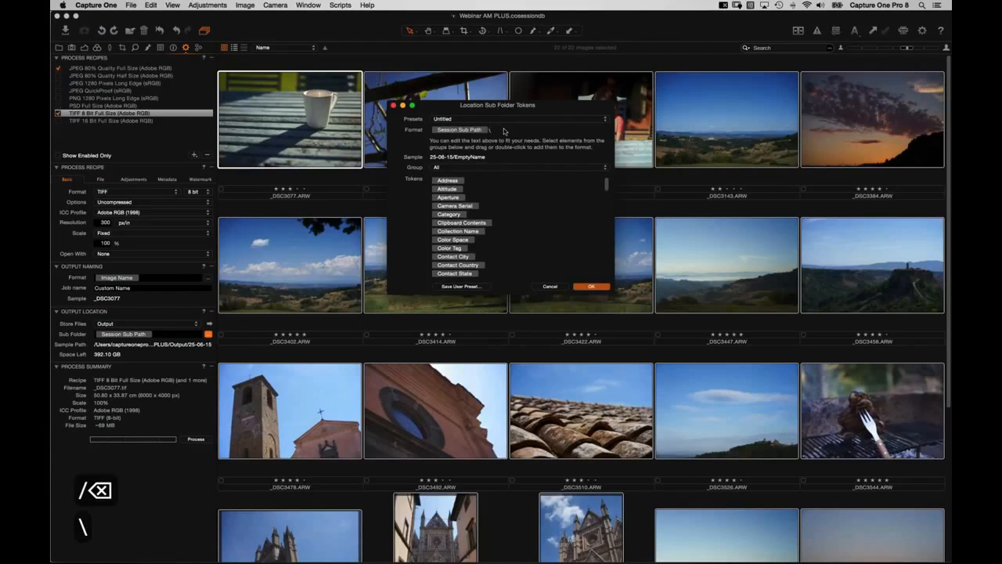
pyautogui.press('BackSpace')
pyautogui.write('/')
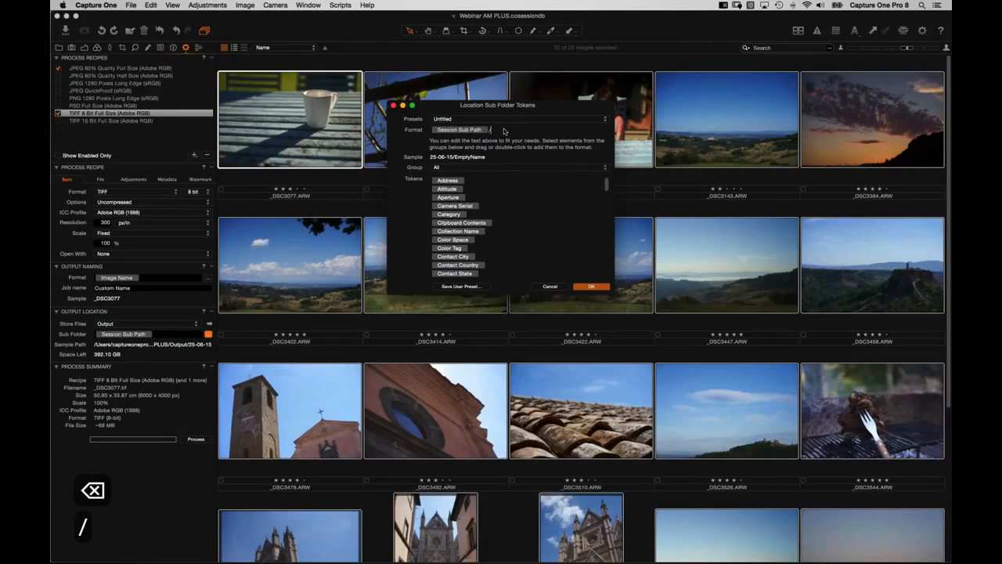
pyautogui.scroll(-5, 474, 227)
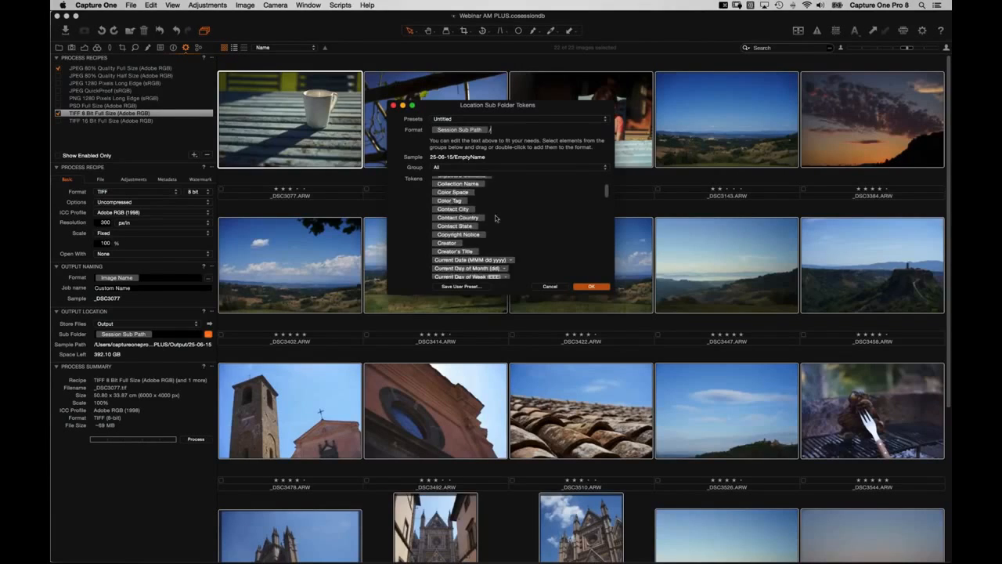
pyautogui.scroll(-10, 499, 227)
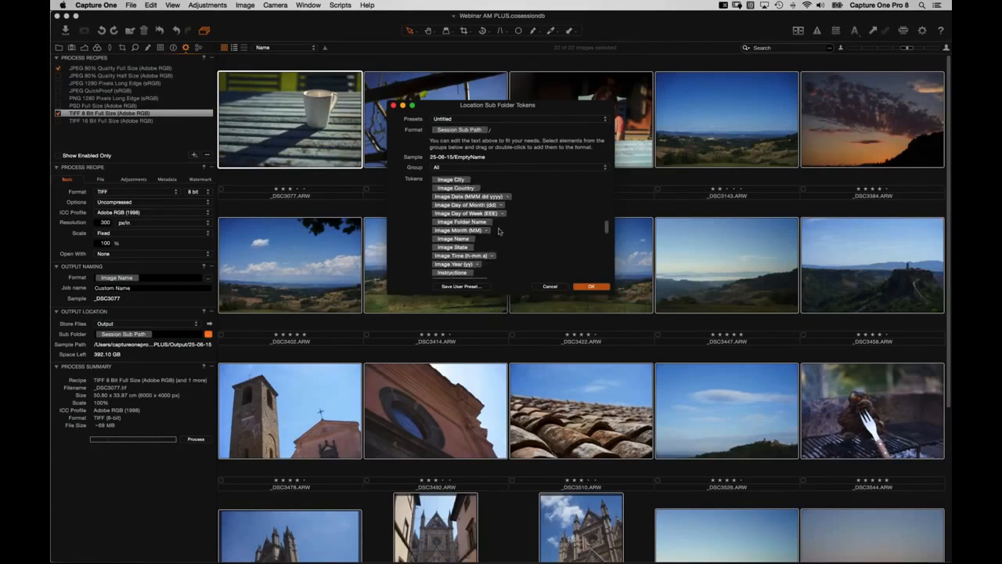
pyautogui.scroll(-10, 498, 227)
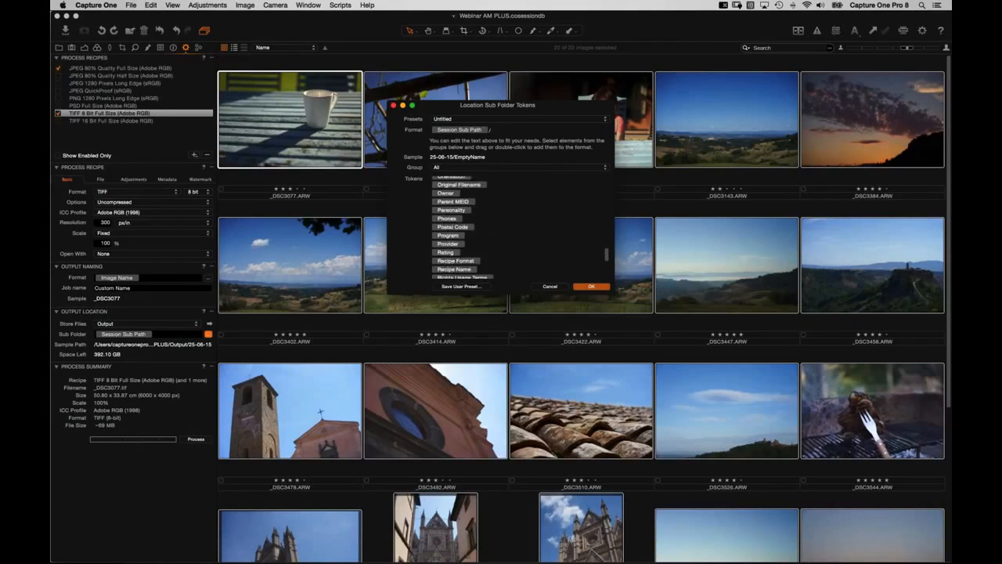
pyautogui.moveTo(447, 237); pyautogui.dragTo(508, 131)
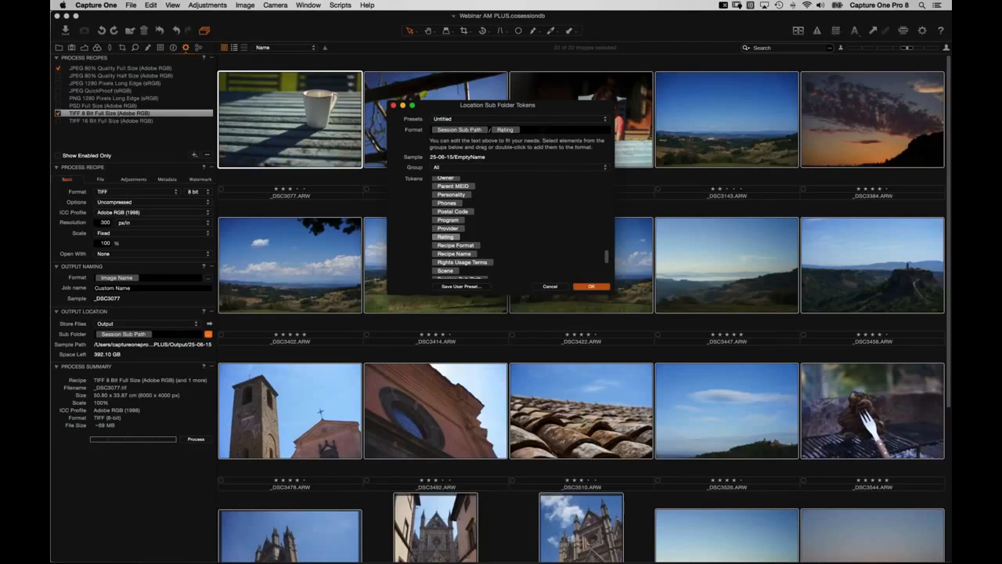
pyautogui.click(591, 287)
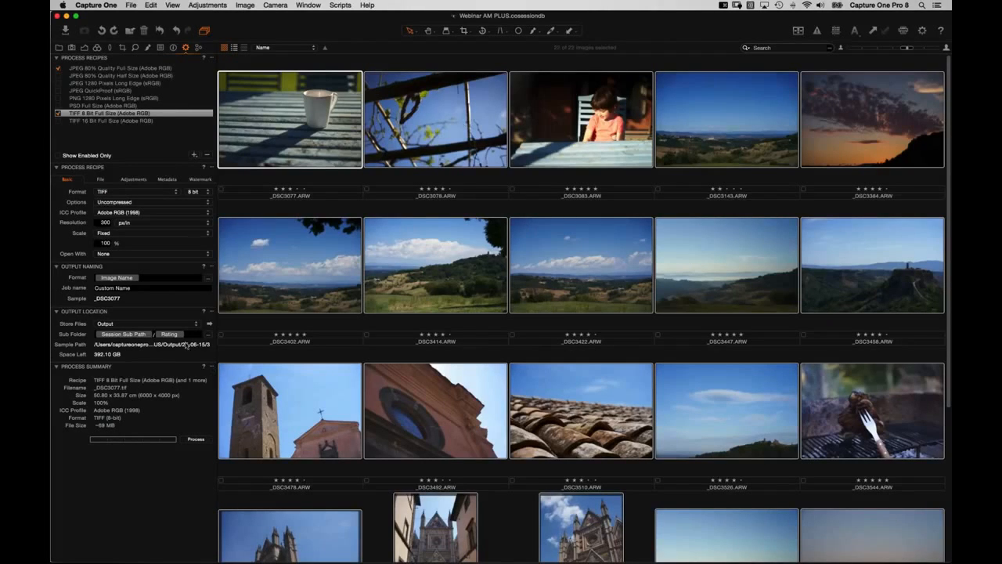
# Step: Insert the Recipe Name token and a "/" before the Rating token in the output subfolder format
pyautogui.click(208, 333)
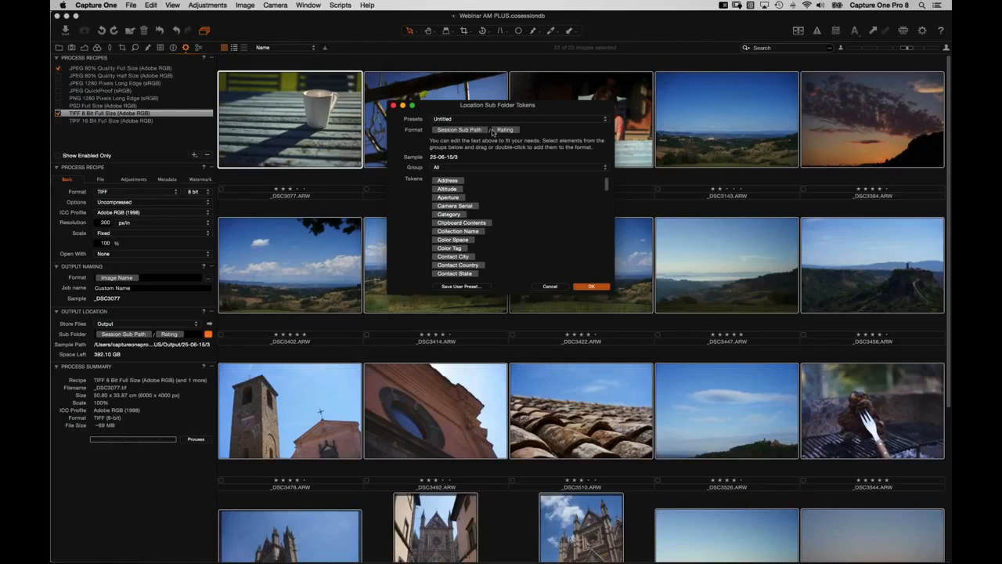
pyautogui.press('BackSpace')
pyautogui.press('BackSpace')
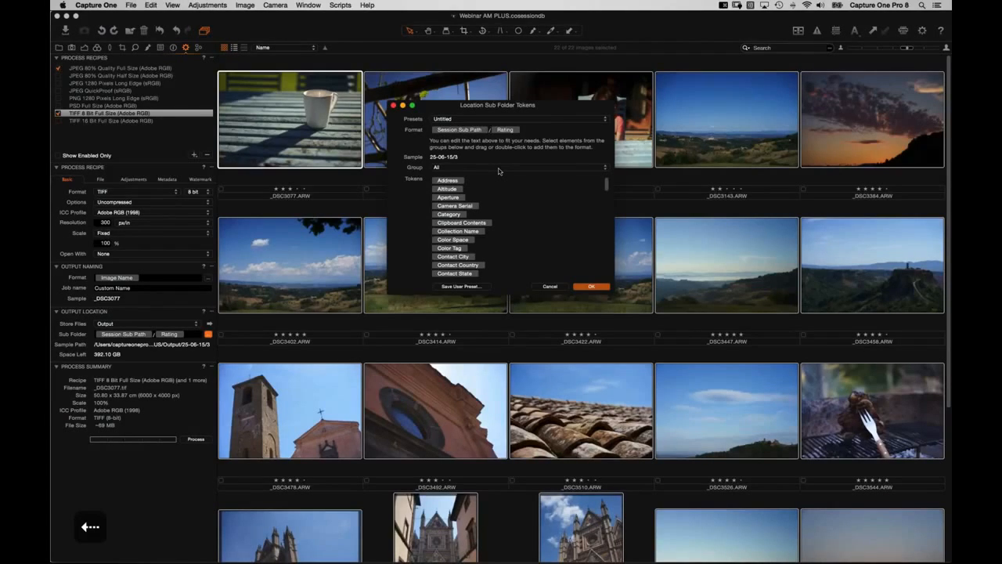
pyautogui.scroll(-5, 492, 235)
pyautogui.scroll(-10, 493, 236)
pyautogui.scroll(-2, 512, 240)
pyautogui.scroll(-5, 457, 174)
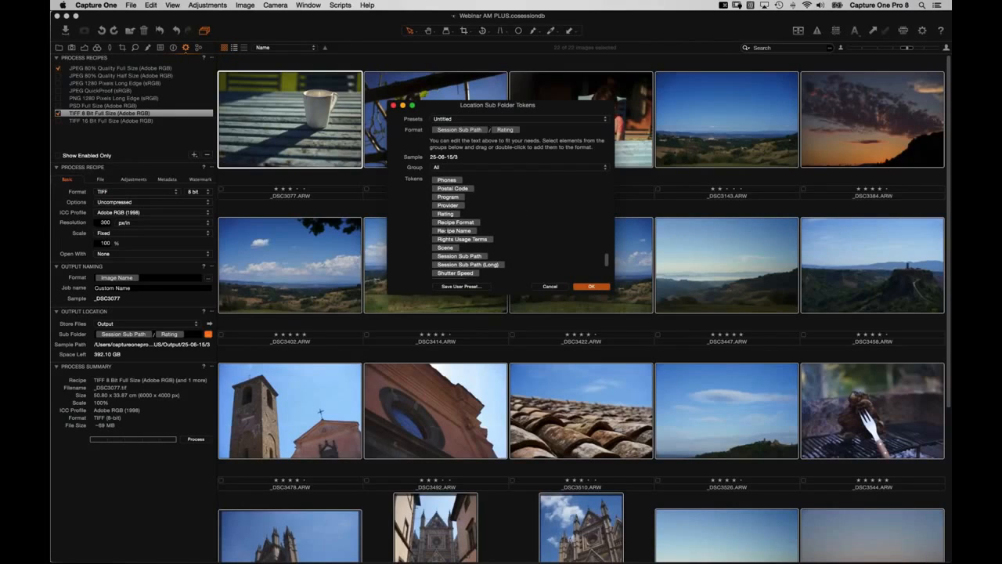
pyautogui.moveTo(451, 234); pyautogui.dragTo(517, 130)
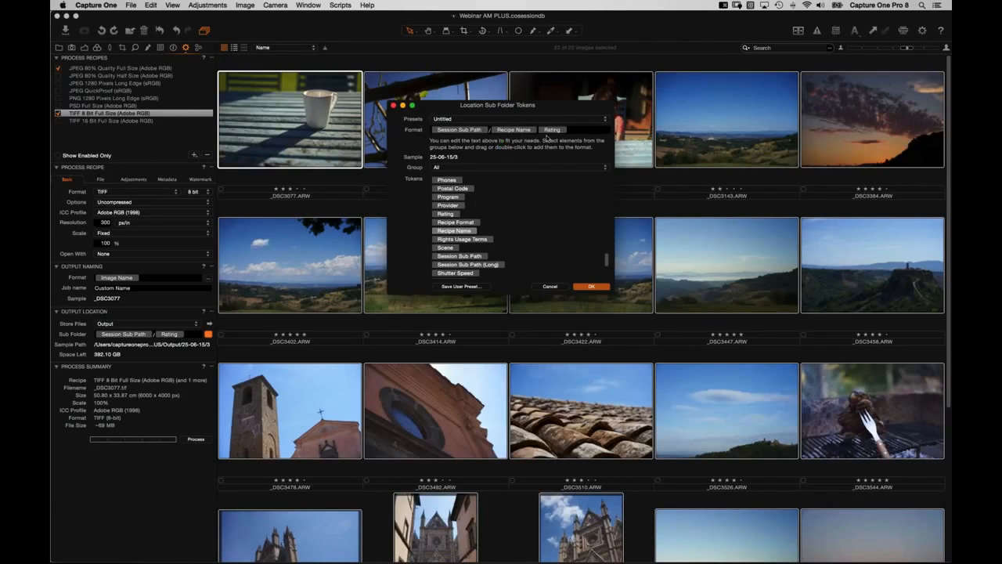
pyautogui.press('Right')
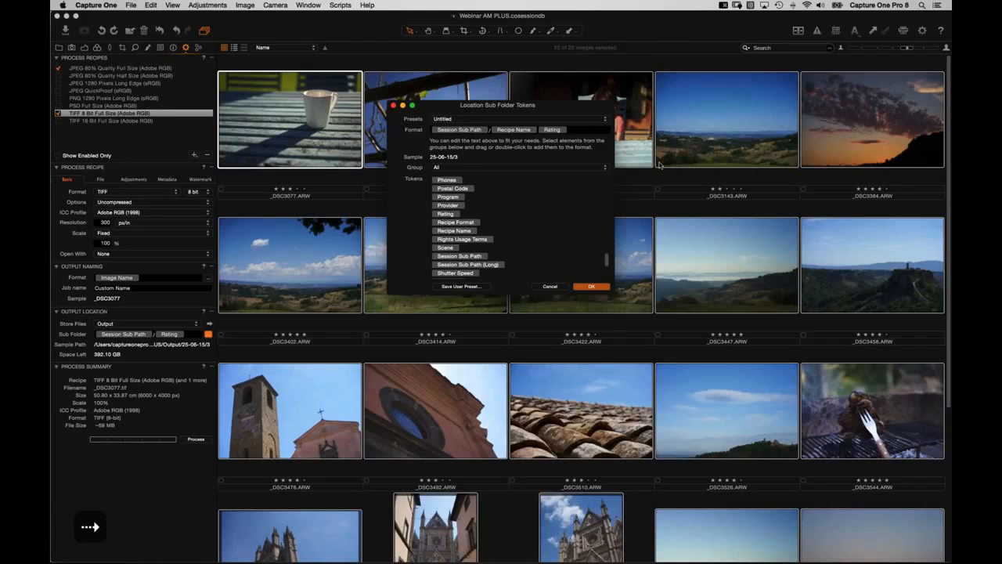
pyautogui.press('Left')
pyautogui.write('/')
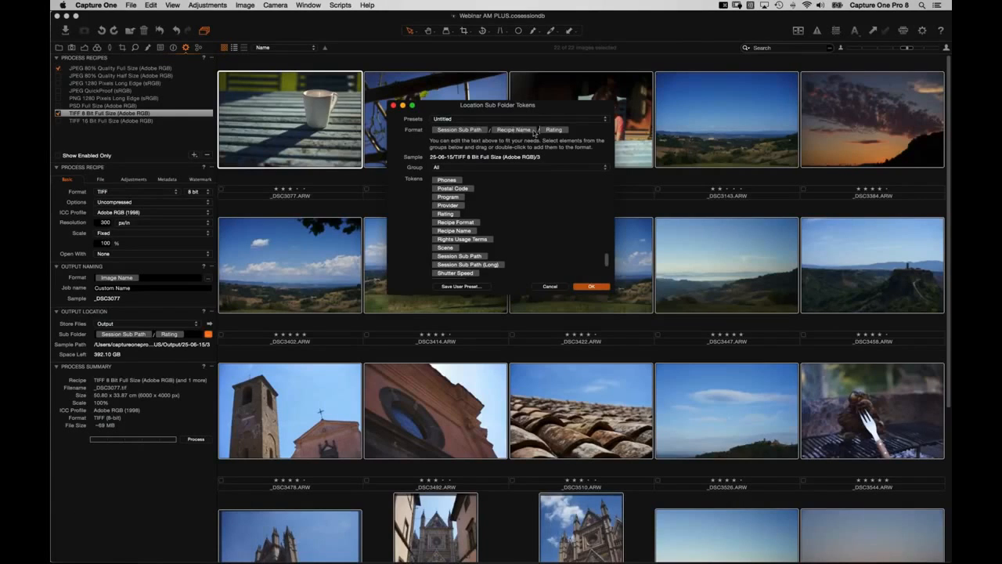
pyautogui.click(595, 287)
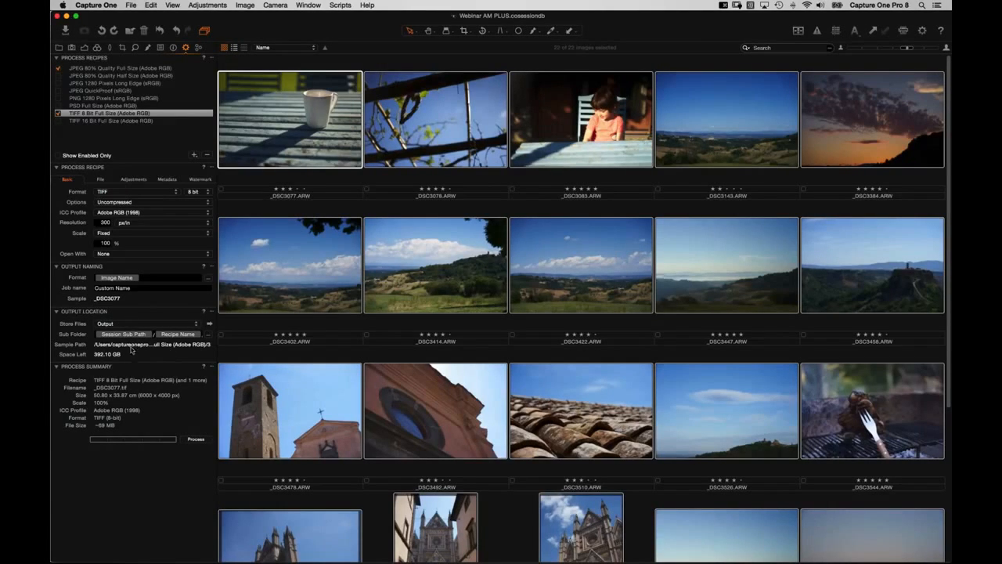
# Step: Process all selected album images with the enabled JPEG 80% Quality Full Size and TIFF 8 Bit Full Size recipes
pyautogui.click(196, 439)
pyautogui.press('super+Tab')
pyautogui.press('super+Tab')
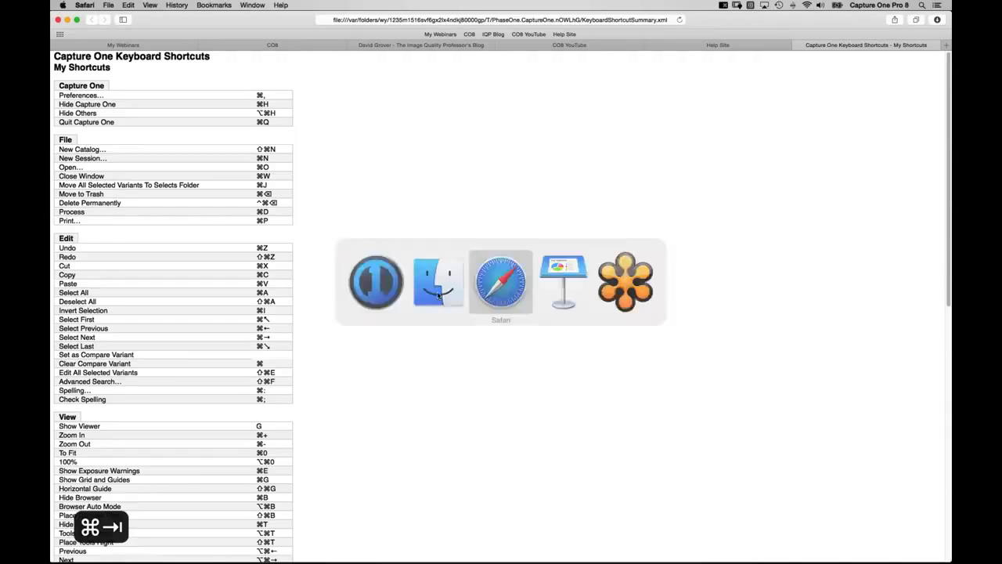
pyautogui.press('super+Tab')
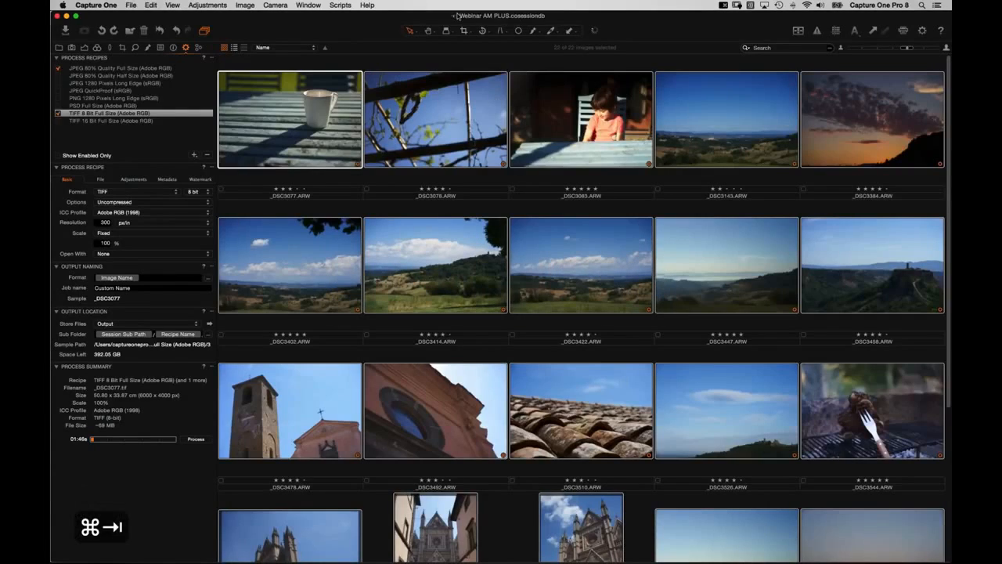
# Step: Reveal the Webinar AM PLUS session folder in Finder and open its Output folder
pyautogui.keyDown('super'); pyautogui.click(458, 13); pyautogui.keyUp('super')
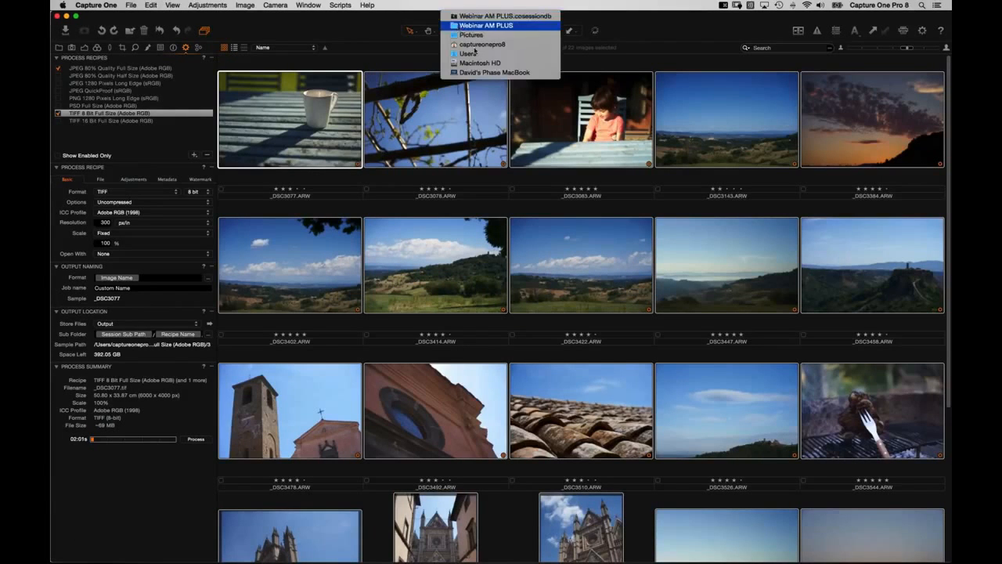
pyautogui.click(473, 23)
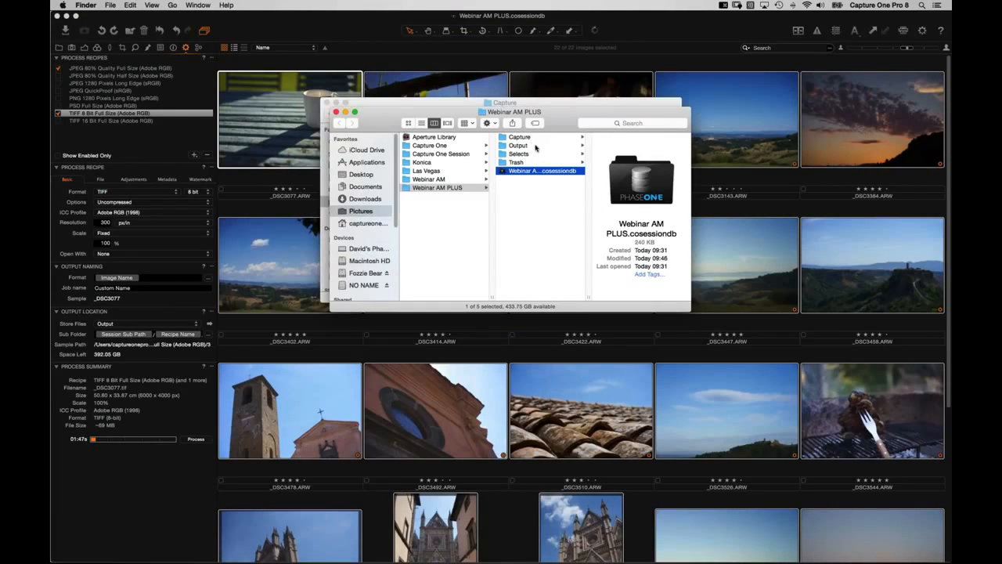
pyautogui.click(537, 148)
pyautogui.moveTo(566, 122); pyautogui.dragTo(403, 263)
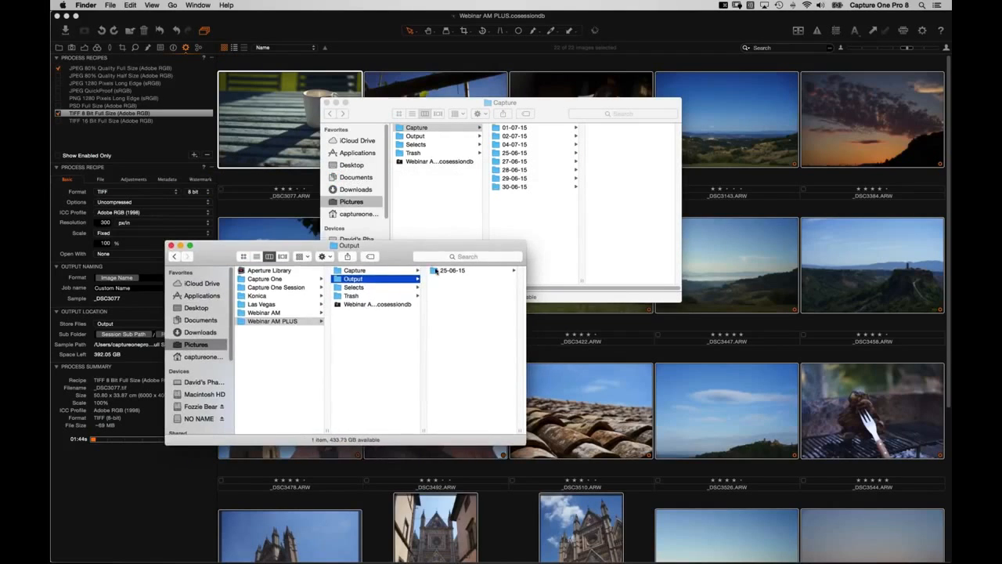
# Step: Browse the 25-06-15 output folder's TIFF 8 Bit recipe folder down to the images in rating subfolder 5
pyautogui.click(439, 270)
pyautogui.click(451, 271)
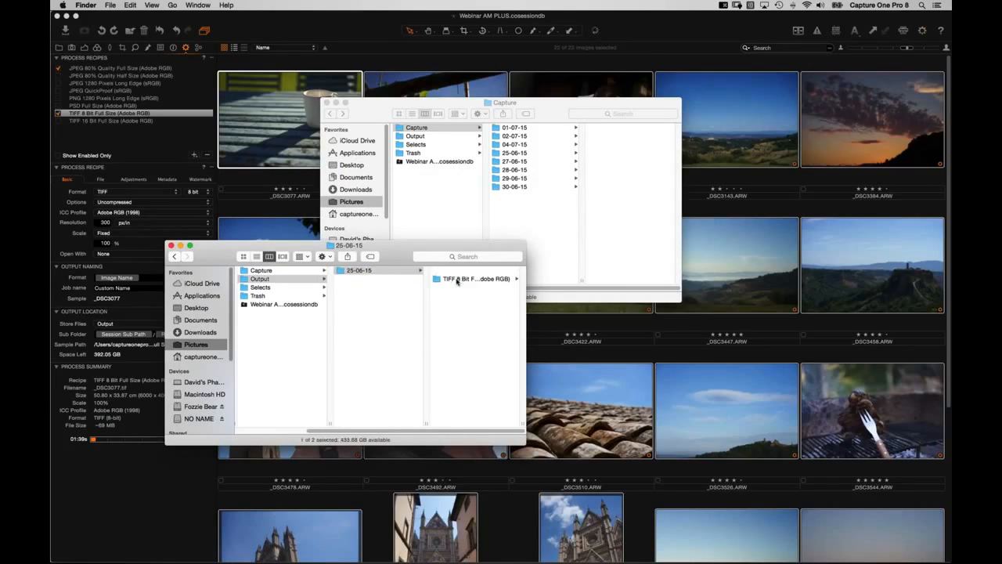
pyautogui.click(398, 279)
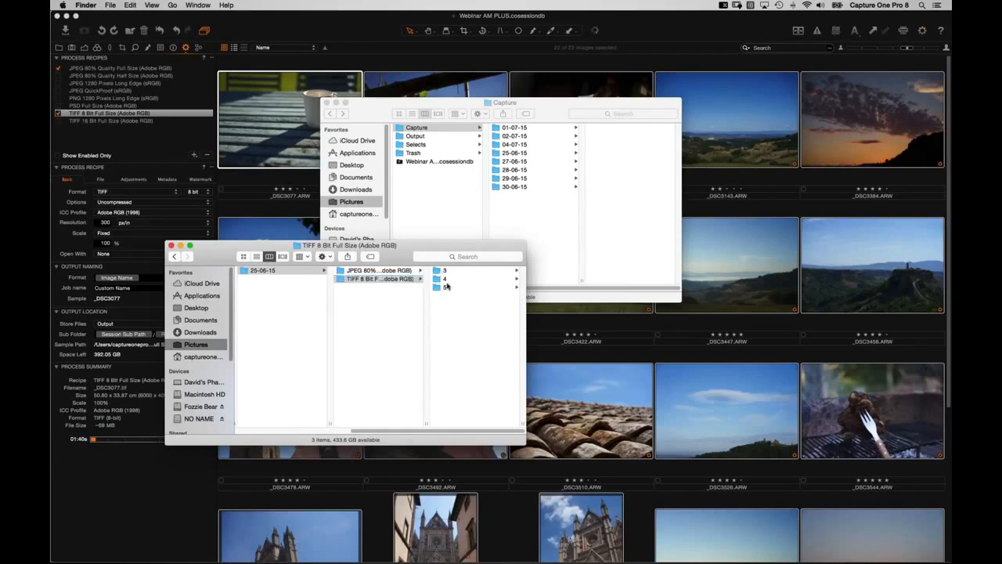
pyautogui.press('Right')
pyautogui.press('Down')
pyautogui.press('Down')
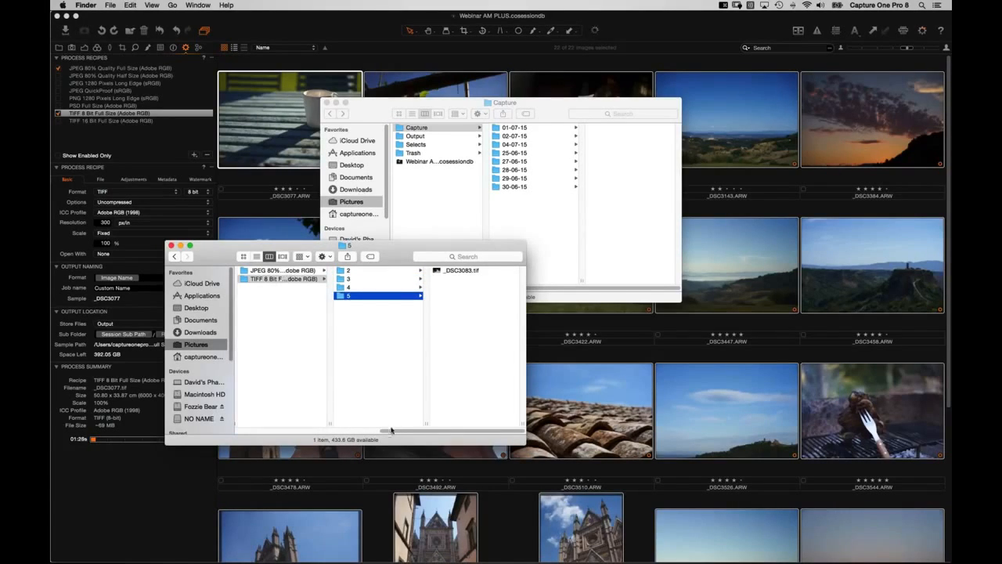
pyautogui.moveTo(389, 428); pyautogui.dragTo(284, 422)
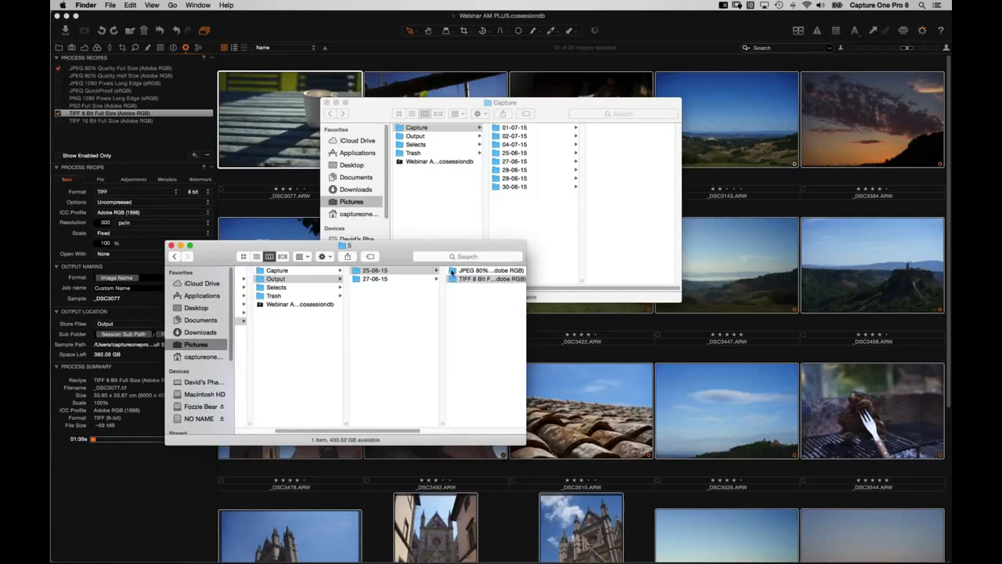
# Step: Open rating subfolder 5 of the 25-06-15 JPEG 80% recipe folder and preview _DSC3083.jpg
pyautogui.click(458, 270)
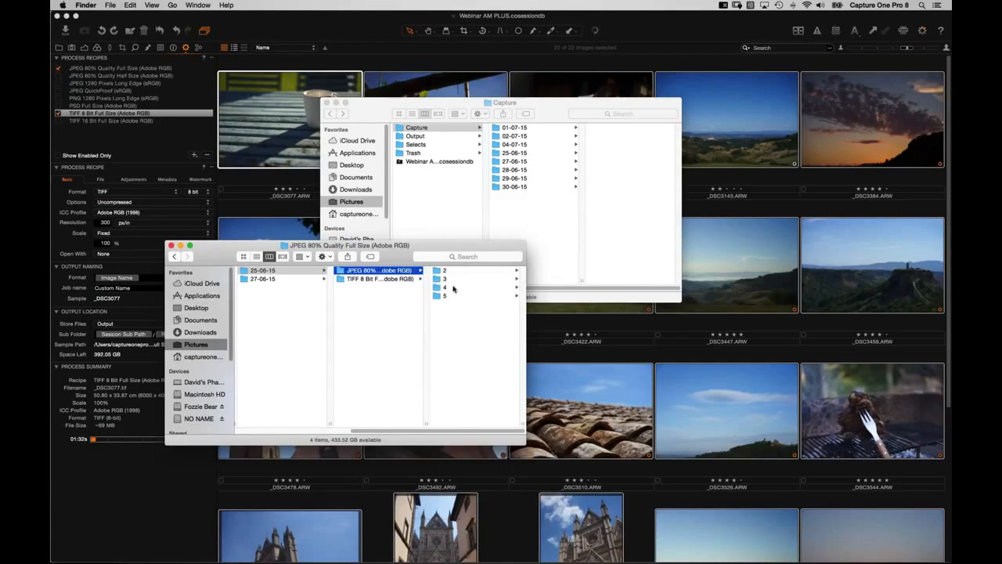
pyautogui.click(443, 298)
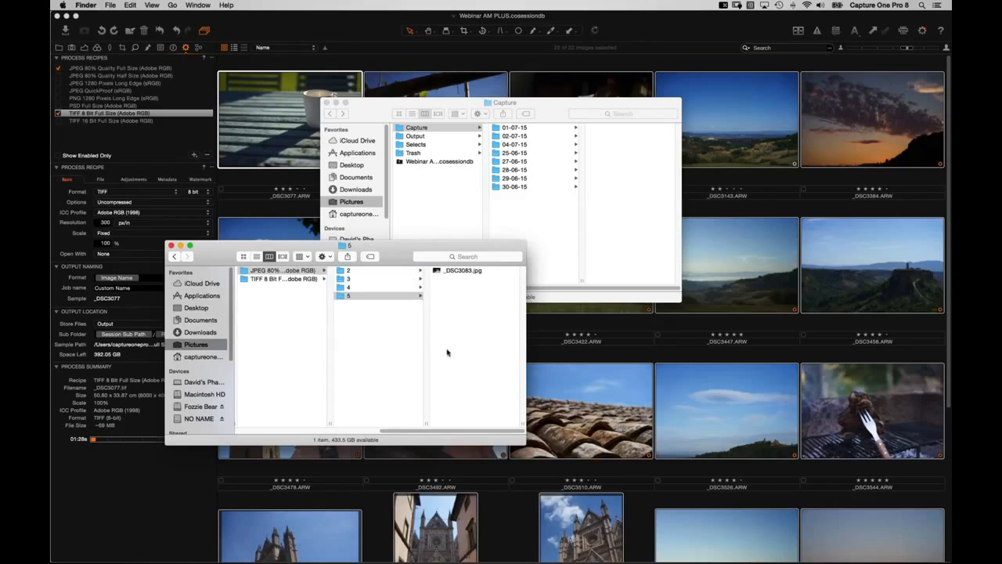
pyautogui.click(443, 354)
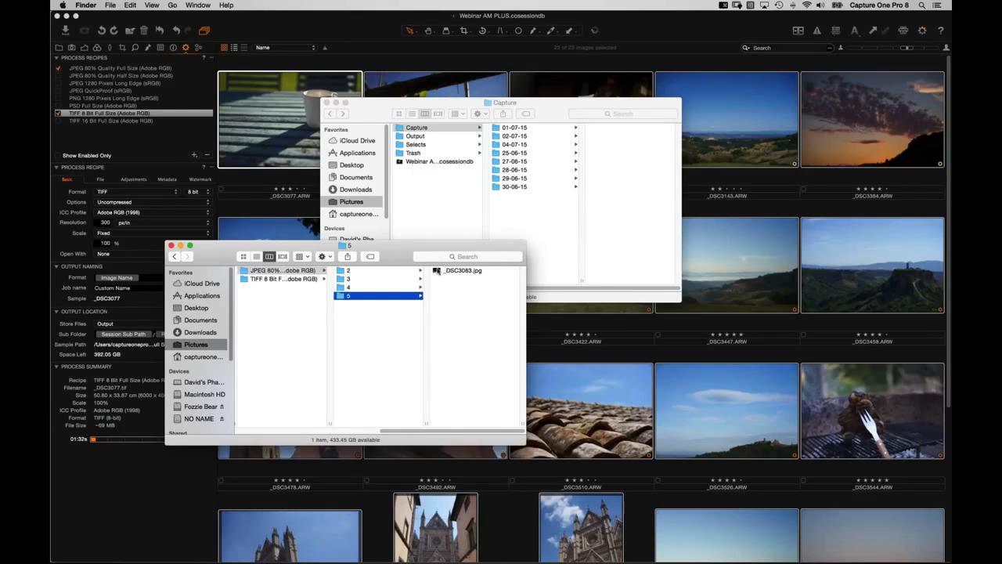
pyautogui.press('Right')
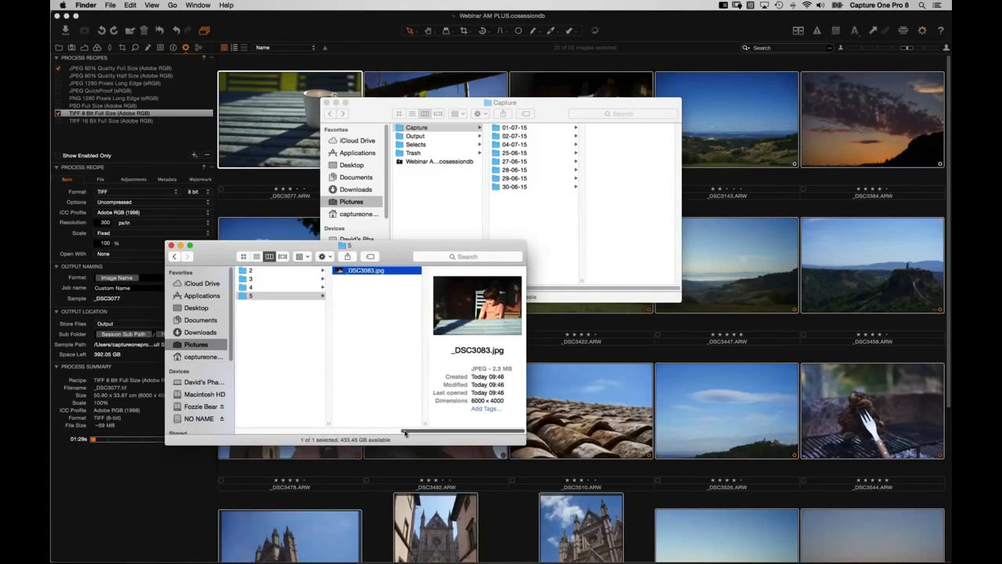
pyautogui.hscroll(-3, 295, 433)
pyautogui.hscroll(-5, 295, 433)
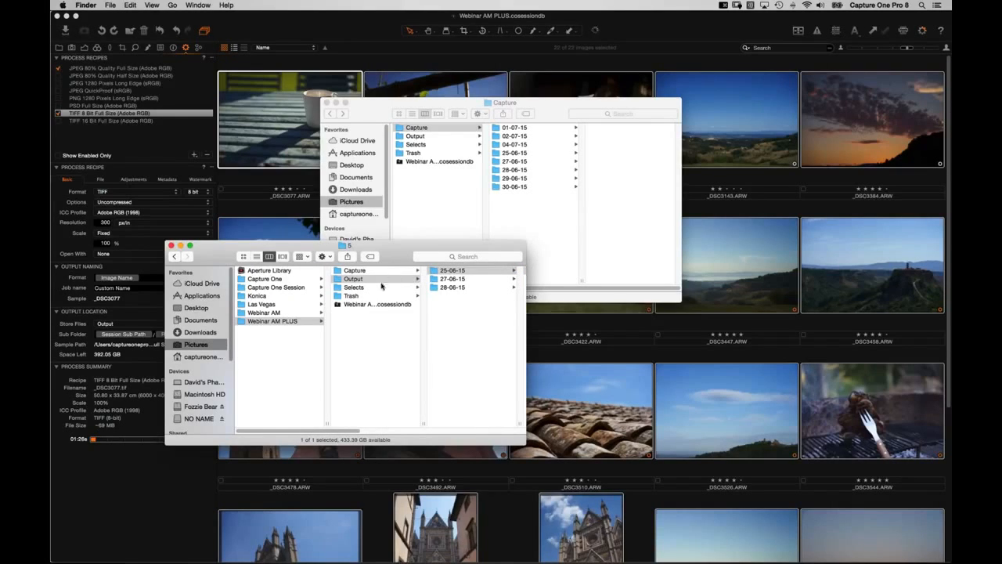
# Step: View the date subfolders inside Output, and select the parent Webinar AM PLUS session folder
pyautogui.click(383, 272)
pyautogui.click(368, 280)
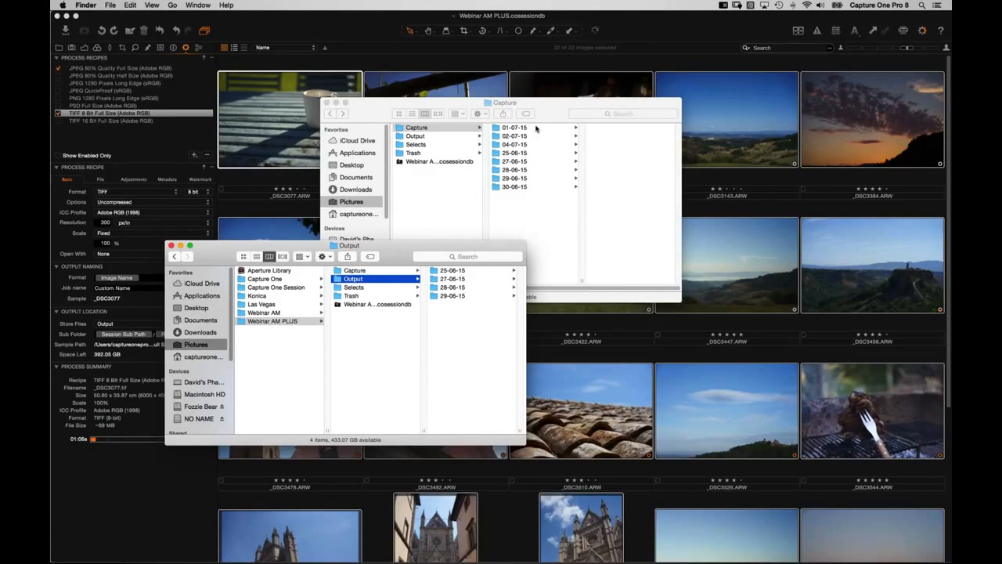
pyautogui.click(272, 321)
pyautogui.press('Return')
pyautogui.press('Return')
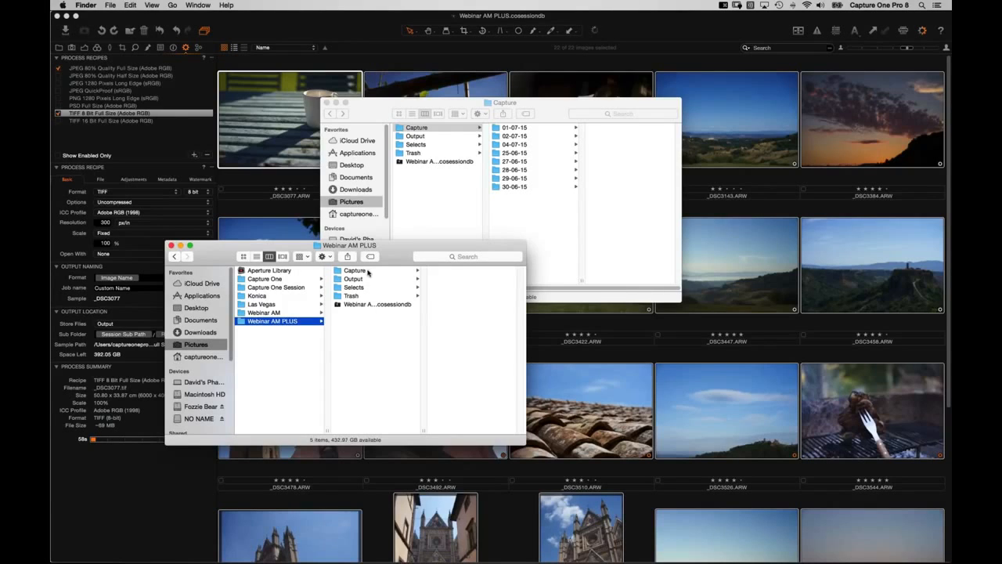
# Step: Inspect the raw files in Capture's 01-07-15 subfolder and place the window below the other Finder window
pyautogui.click(368, 272)
pyautogui.click(466, 271)
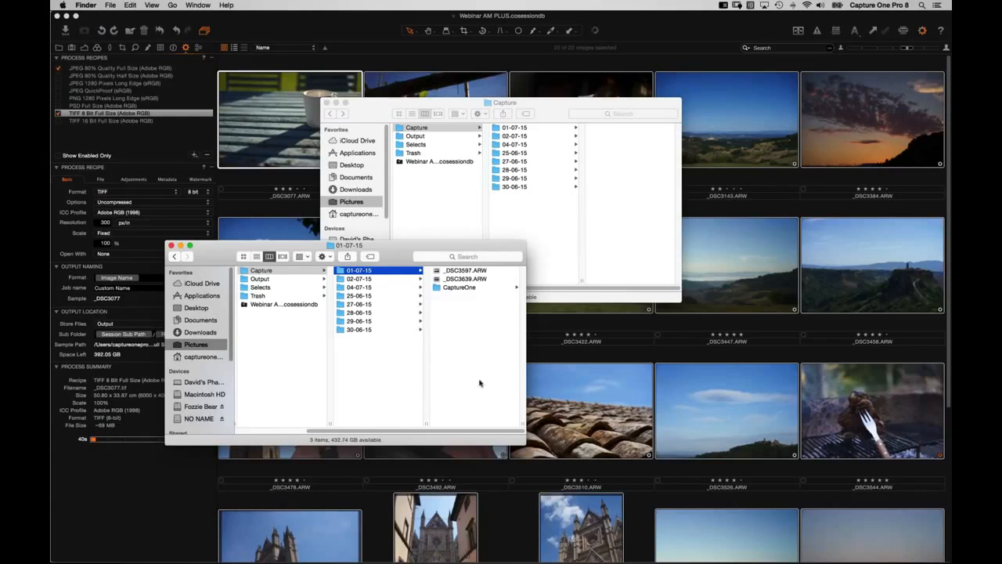
pyautogui.moveTo(340, 430); pyautogui.dragTo(267, 428)
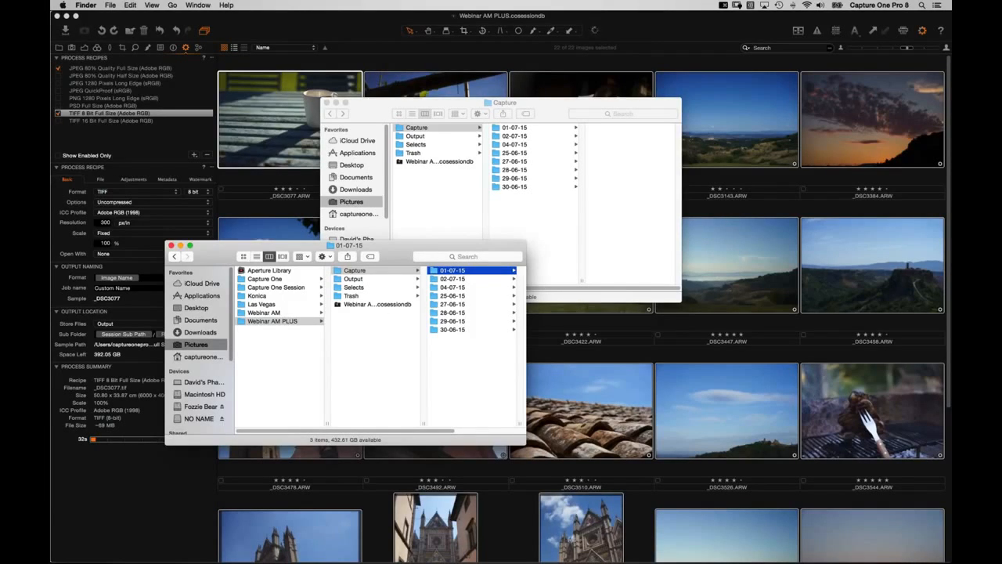
pyautogui.moveTo(250, 251); pyautogui.dragTo(406, 329)
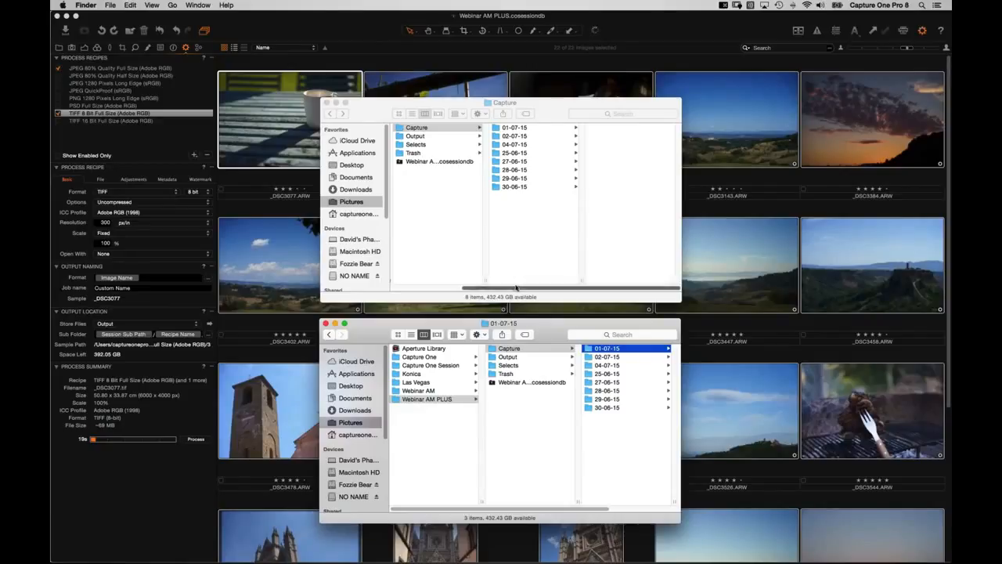
# Step: Examine the Webinar AM PLUS folder's session database file and compare the folder with the Webinar AM session folder
pyautogui.click(420, 400)
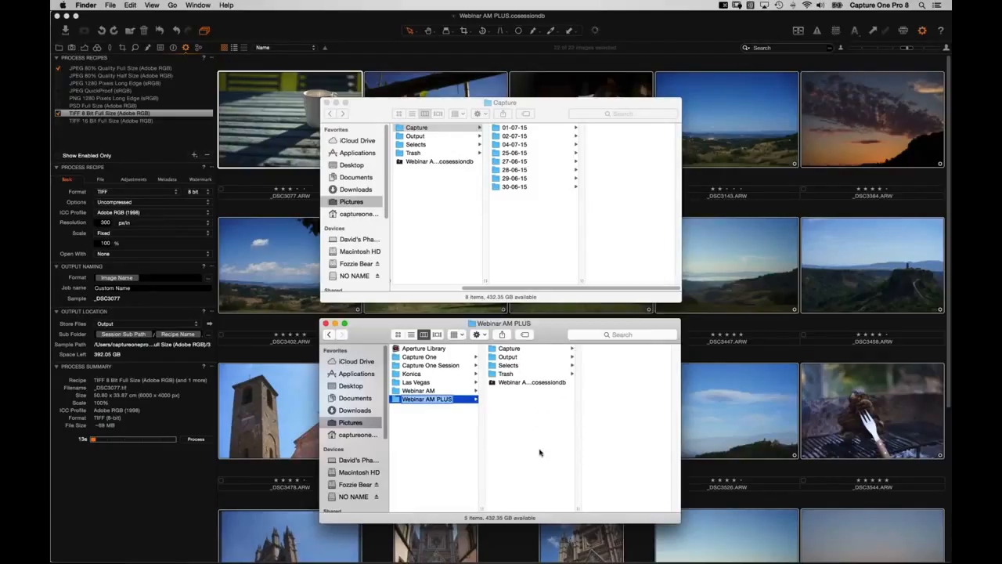
pyautogui.click(520, 384)
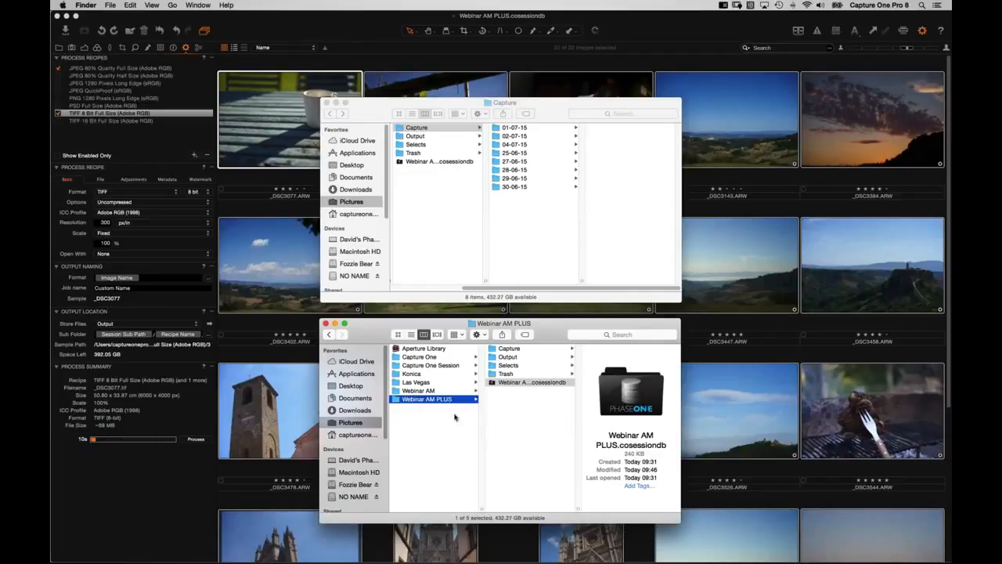
pyautogui.press('Up')
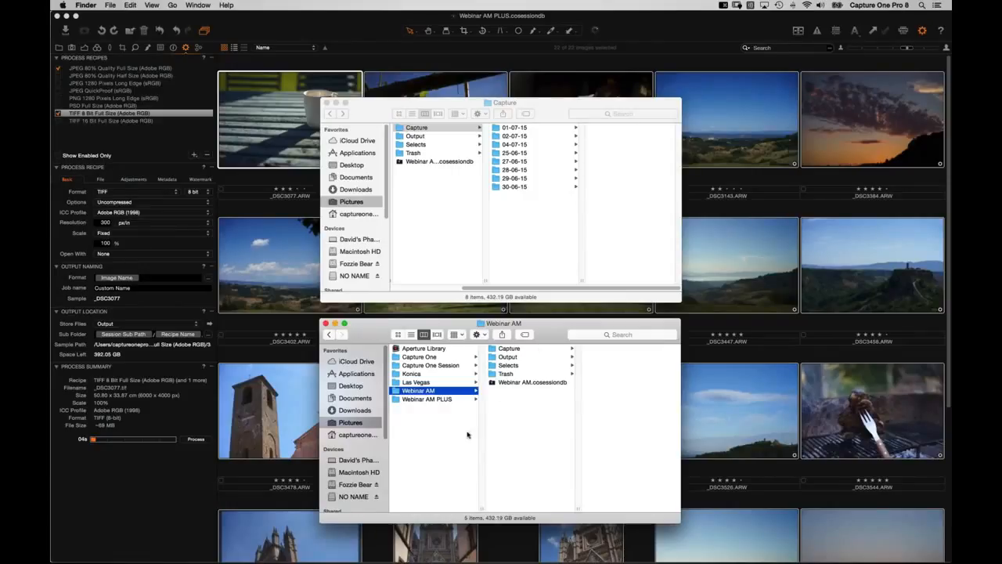
pyautogui.press('Down')
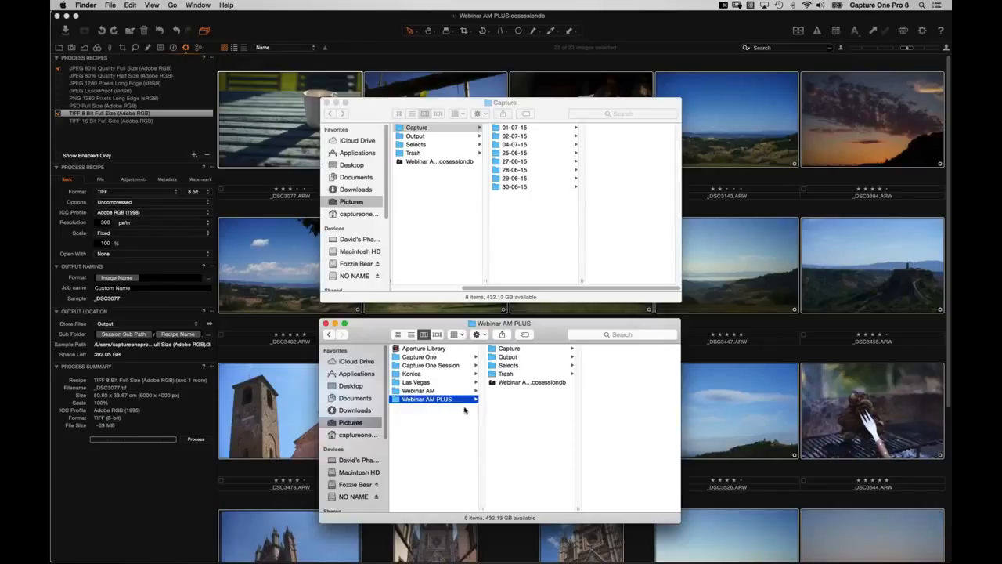
# Step: Compare the date subfolders of the session's Output folder with those in its Capture folder
pyautogui.click(513, 358)
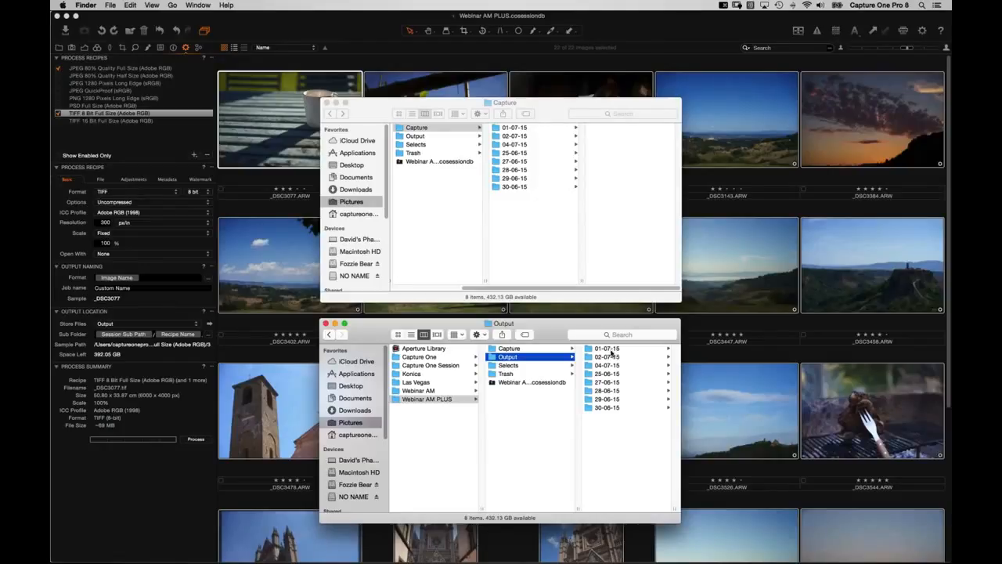
pyautogui.press('Up')
pyautogui.click(541, 358)
pyautogui.click(540, 351)
pyautogui.click(539, 357)
pyautogui.click(537, 351)
pyautogui.click(538, 358)
# Step: Inspect the 01-07-15 output folder's JPEG and TIFF recipe folders and preview _DSC3597.tif in TIFF rating subfolder 5
pyautogui.click(605, 349)
pyautogui.click(613, 349)
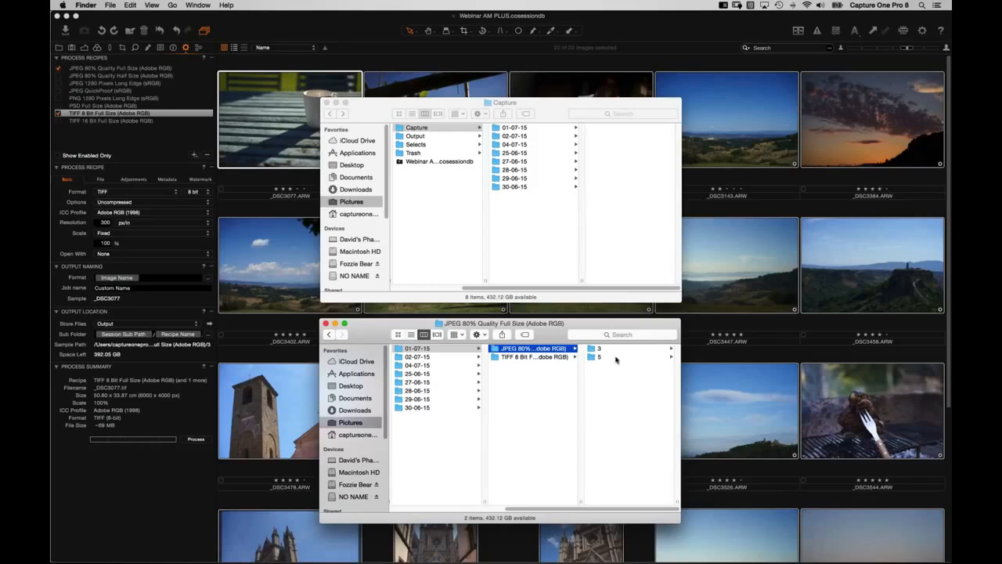
pyautogui.click(542, 357)
pyautogui.click(591, 357)
pyautogui.click(607, 349)
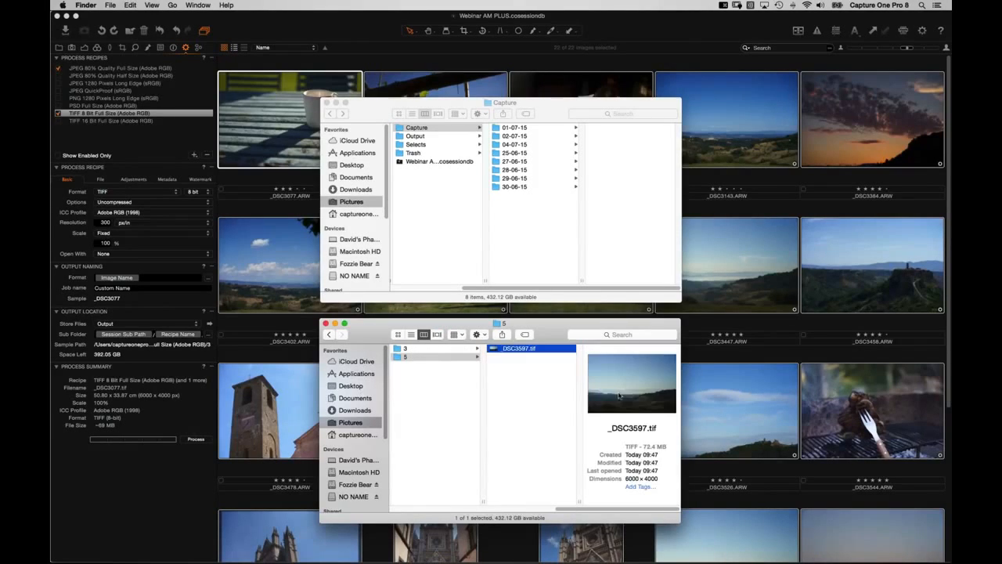
pyautogui.moveTo(546, 506); pyautogui.dragTo(460, 507)
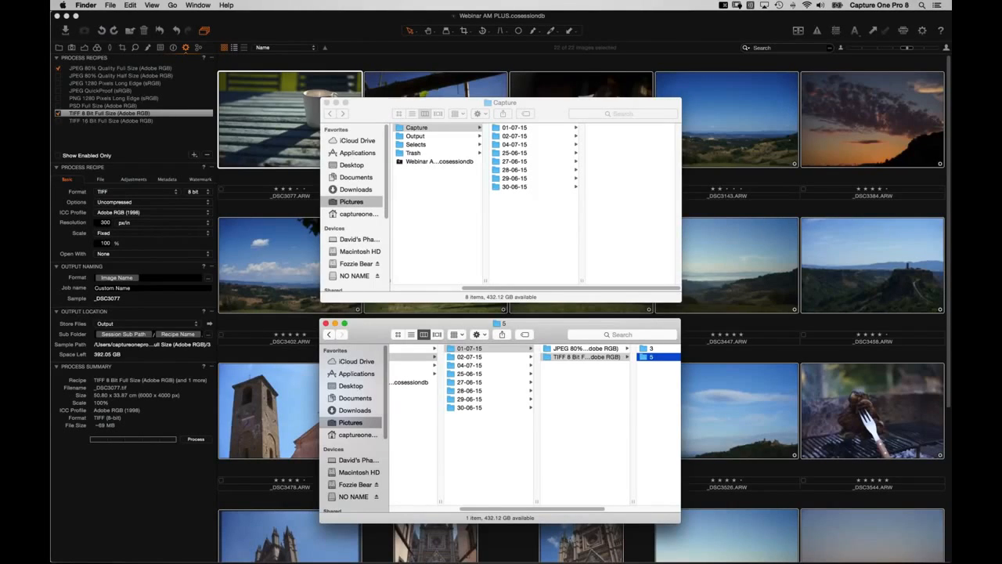
# Step: Return to Capture One and create a new session named Marc Fashion with the default location and subfolders
pyautogui.click(373, 50)
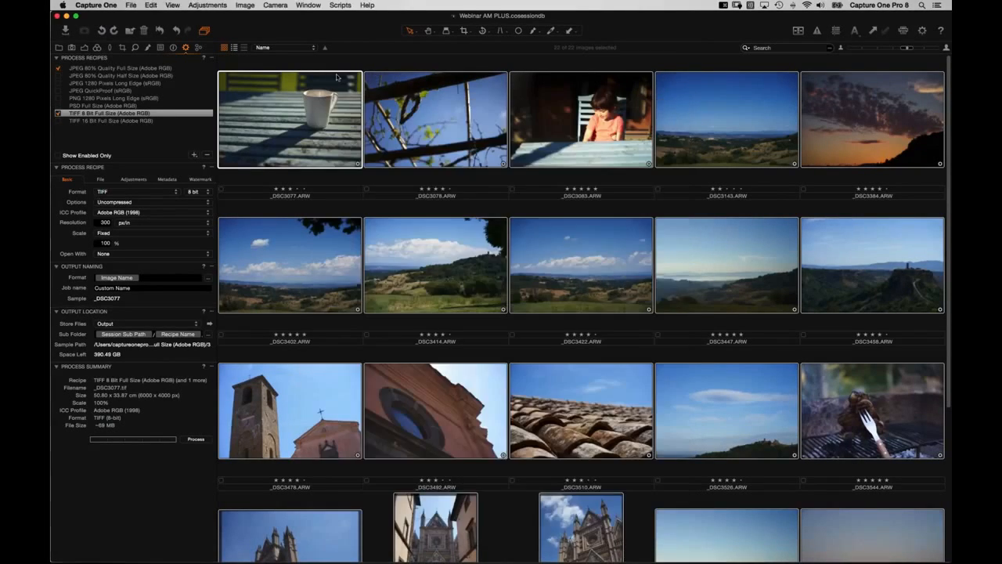
pyautogui.click(130, 5)
pyautogui.click(140, 27)
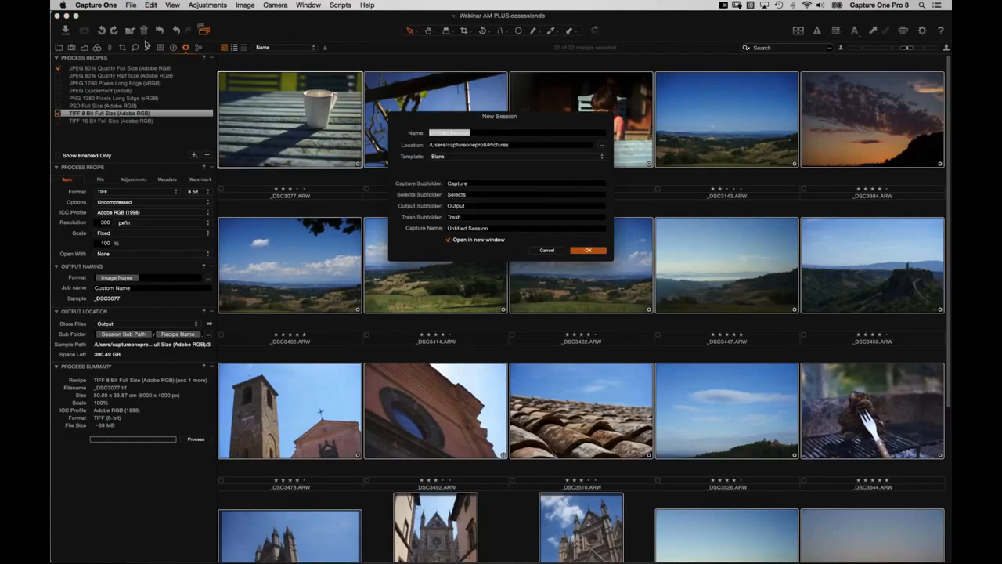
pyautogui.write('Marc Fashion')
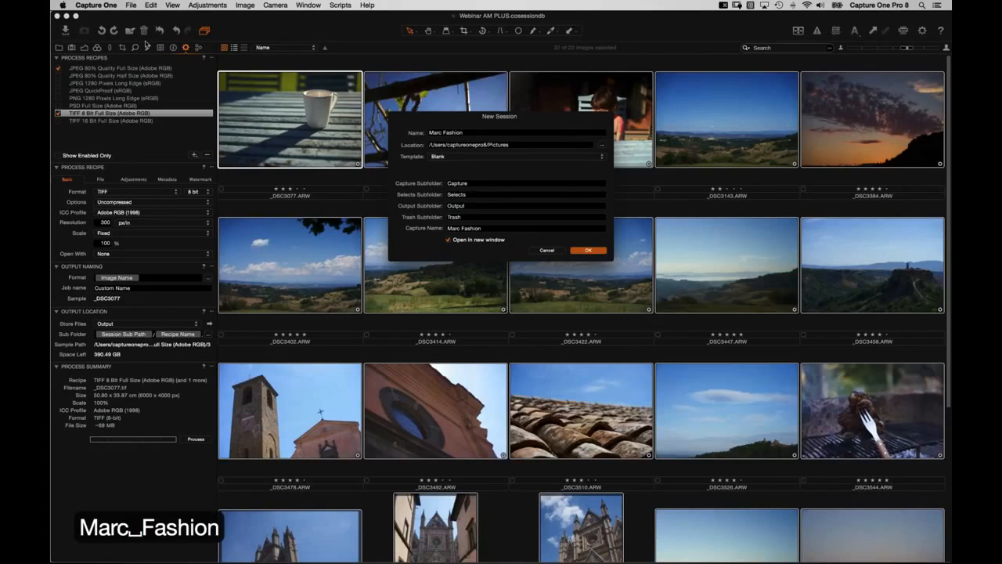
pyautogui.press('Return')
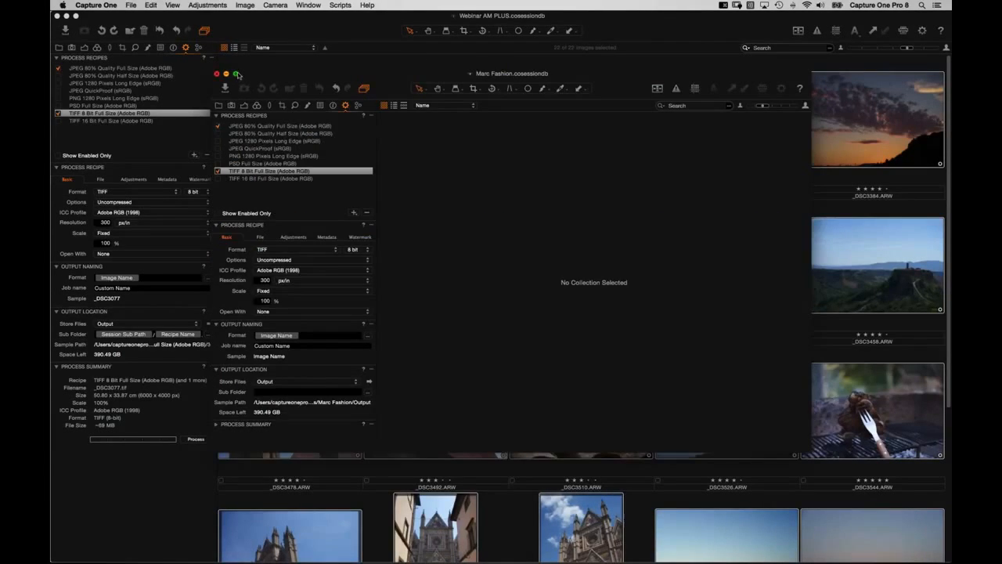
# Step: Enlarge the new session's window and reveal the Marc Fashion session folder in Finder
pyautogui.click(235, 74)
pyautogui.keyDown('super'); pyautogui.click(456, 16); pyautogui.keyUp('super')
pyautogui.click(479, 25)
pyautogui.moveTo(422, 345); pyautogui.dragTo(359, 132)
# Step: Close the leftover Finder windows and view the empty Capture subfolder of the Marc Fashion session
pyautogui.press('super+w')
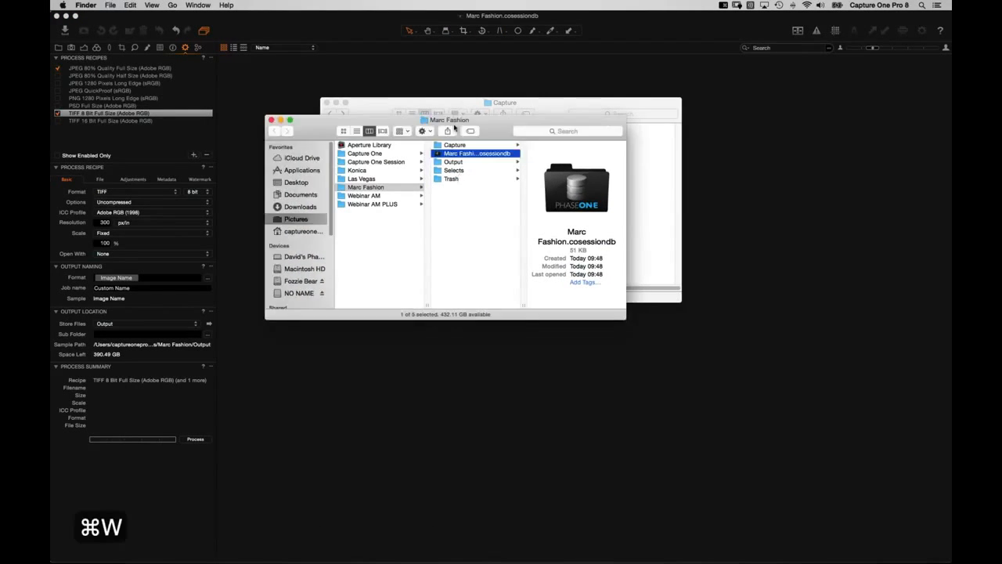
pyautogui.press('super+w')
pyautogui.press('Up')
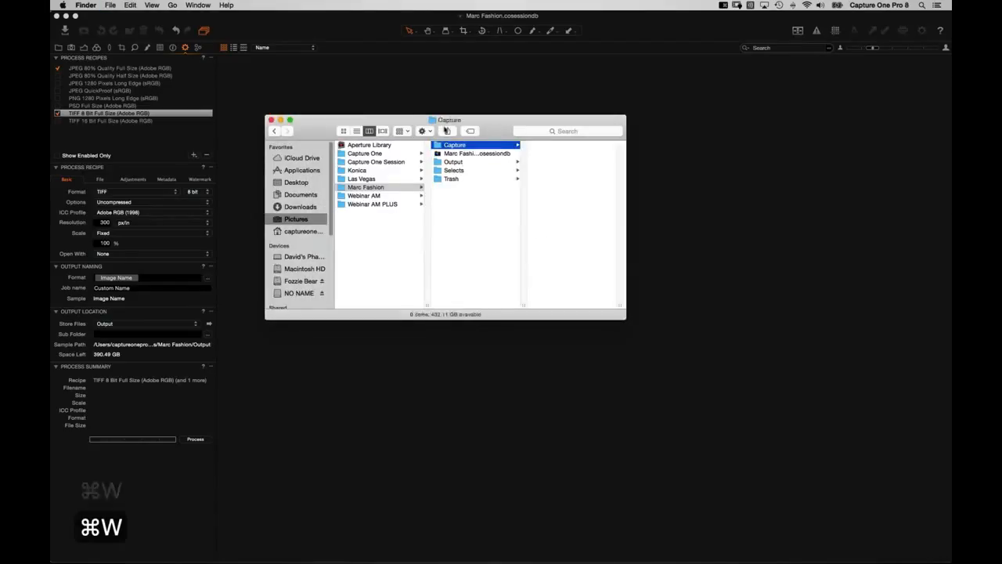
pyautogui.moveTo(494, 128); pyautogui.dragTo(445, 132)
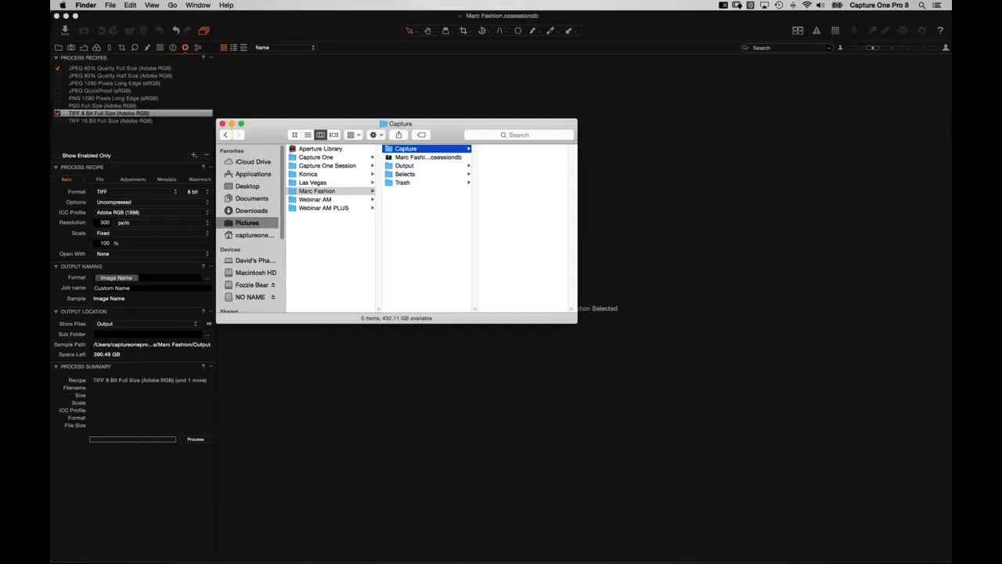
pyautogui.moveTo(450, 129); pyautogui.dragTo(434, 130)
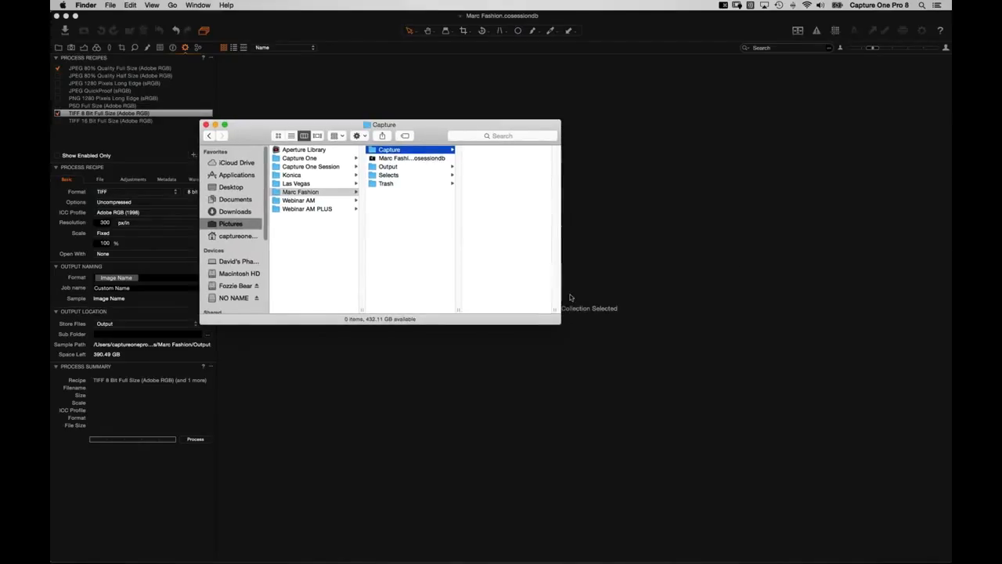
# Step: Create a new folder named Shot1 inside the session's Capture folder
pyautogui.press('shift+super+n')
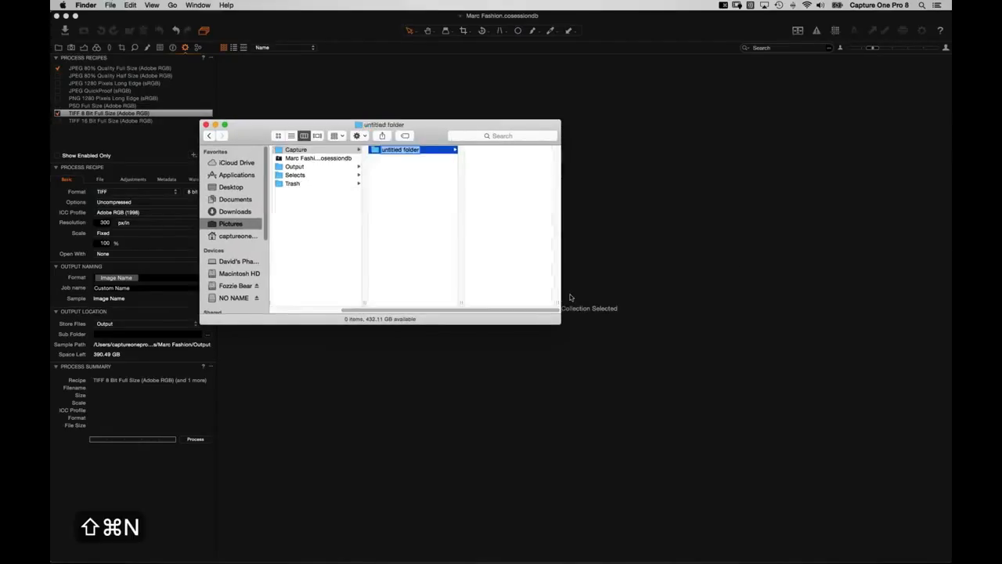
pyautogui.write('Show')
pyautogui.press('BackSpace')
pyautogui.write('1')
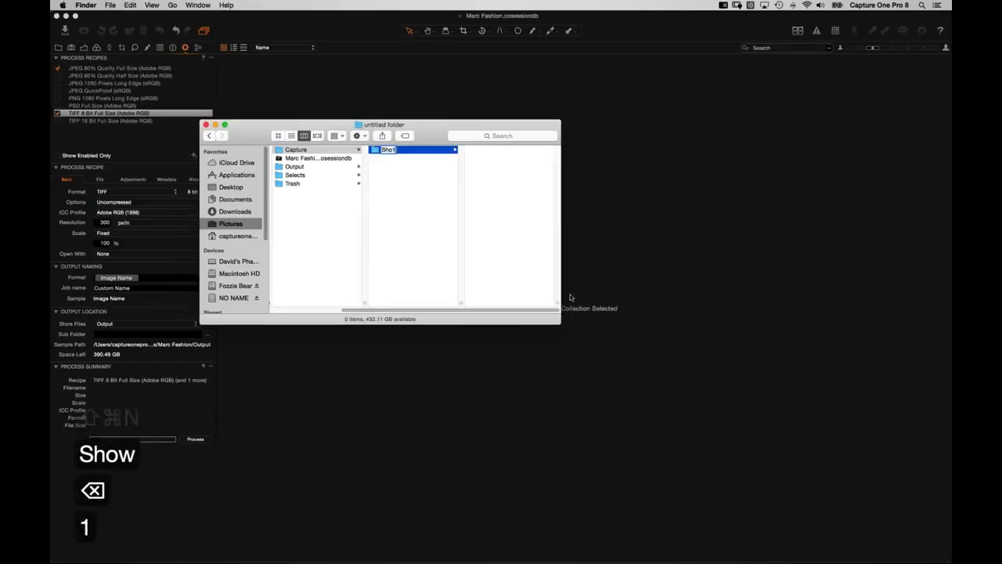
pyautogui.press('BackSpace')
pyautogui.write('t1')
pyautogui.press('Return')
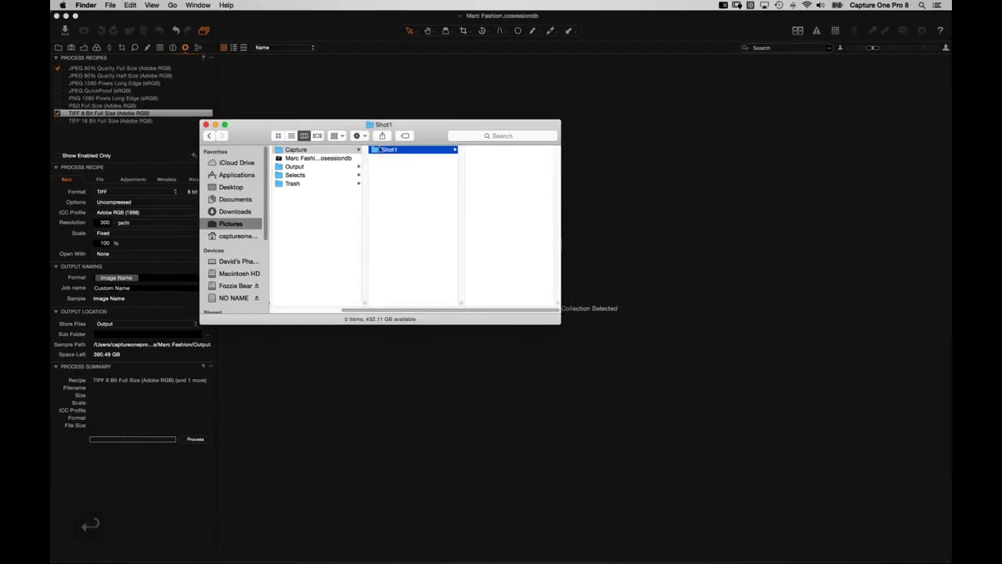
# Step: Duplicate the Shot1 folder four times and rename the first copy Shot2
pyautogui.moveTo(379, 151); pyautogui.dragTo(382, 188)
pyautogui.click(398, 160)
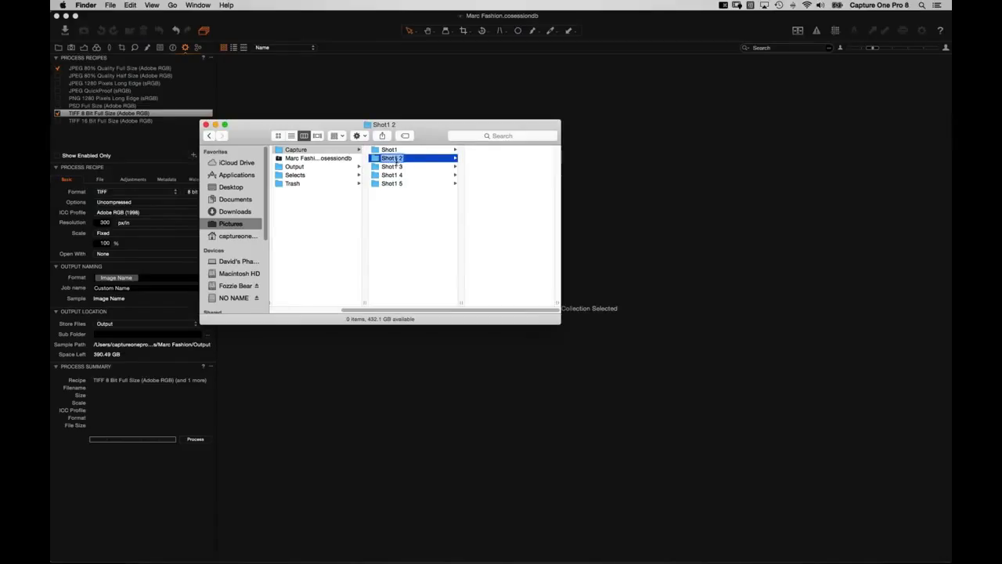
pyautogui.press('Right')
pyautogui.press('BackSpace')
pyautogui.press('BackSpace')
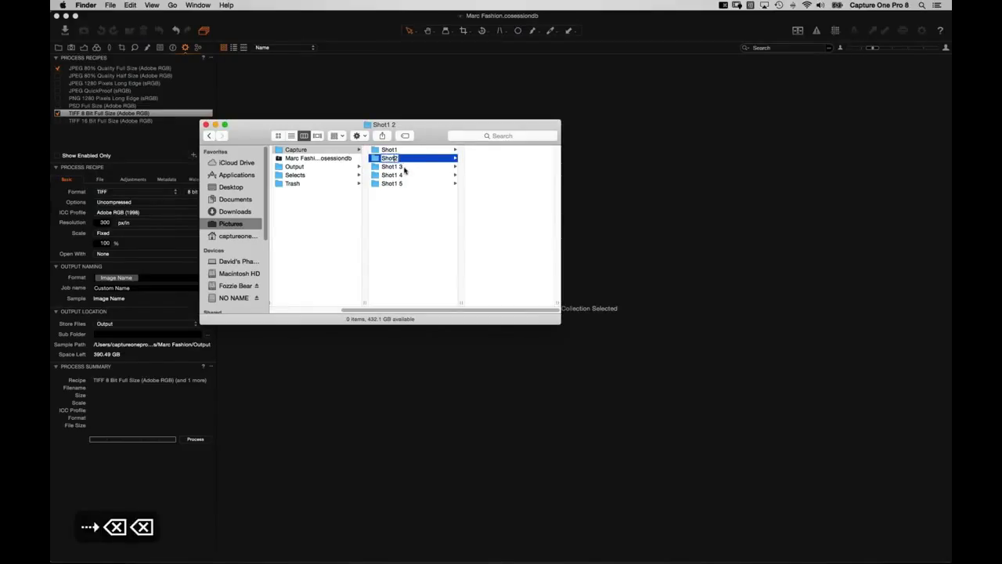
pyautogui.click(392, 172)
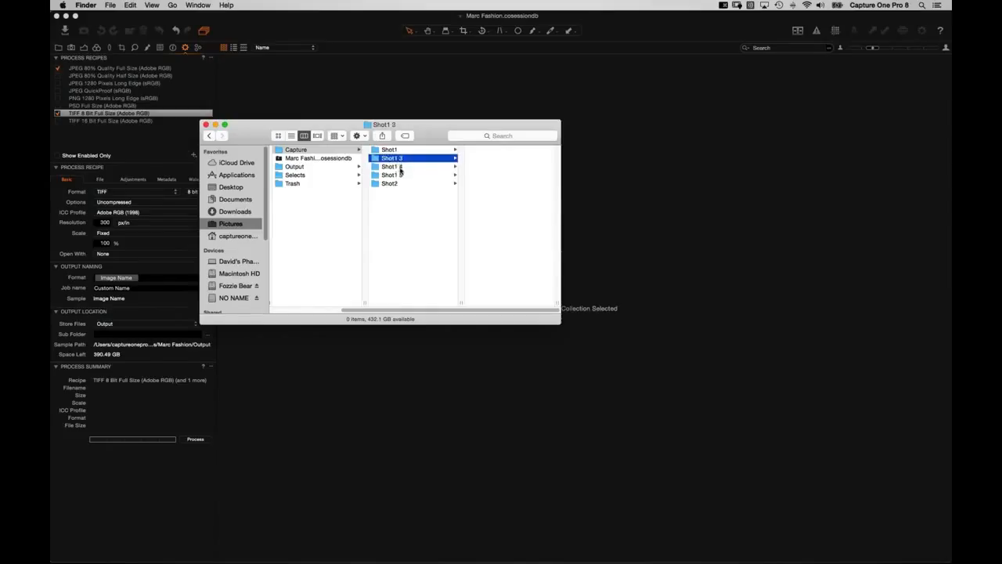
# Step: Rename the folder copies Shot1 3 and Shot1 4 as Shot3 and Shot4
pyautogui.click(400, 159)
pyautogui.press('BackSpace')
pyautogui.press('BackSpace')
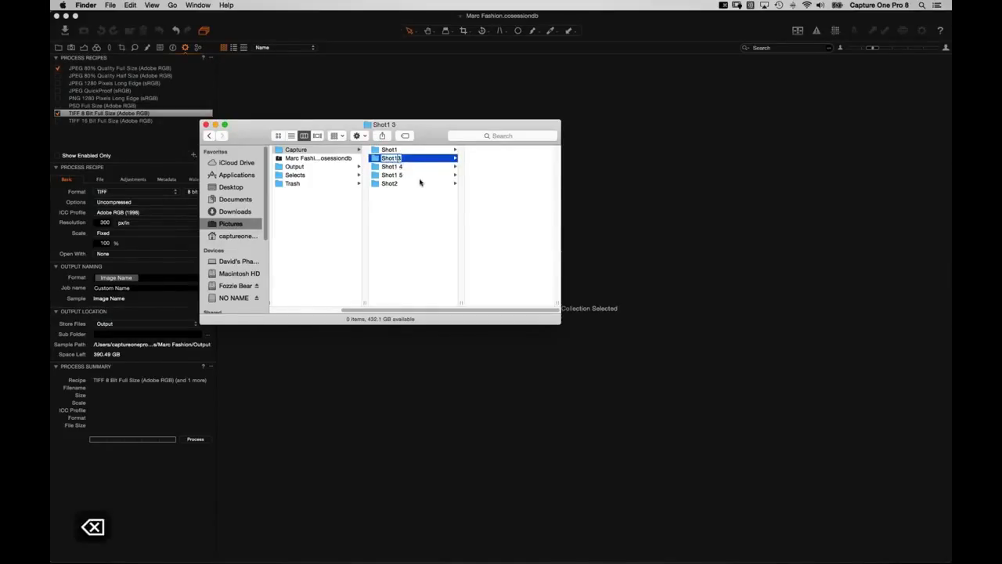
pyautogui.press('Return')
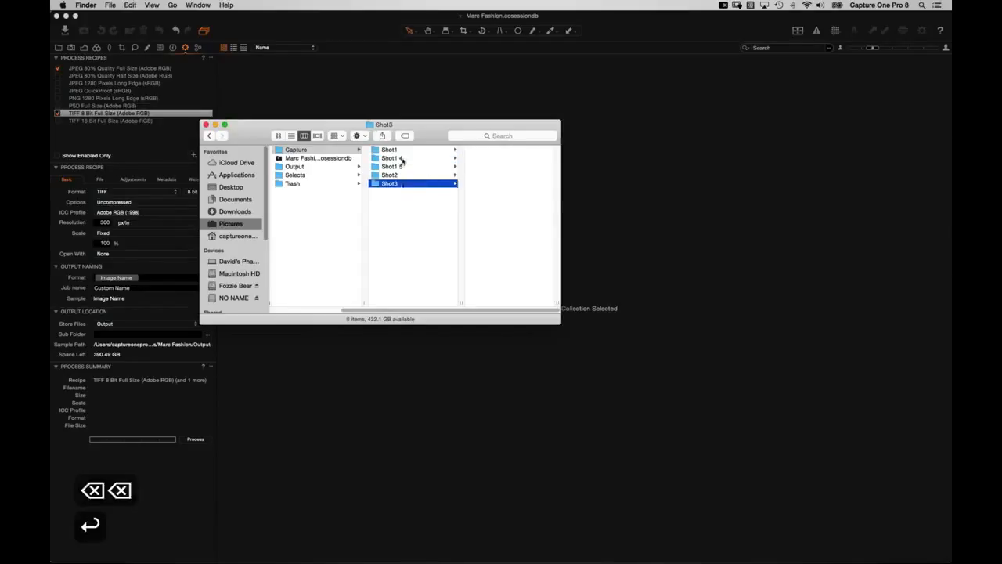
pyautogui.click(402, 158)
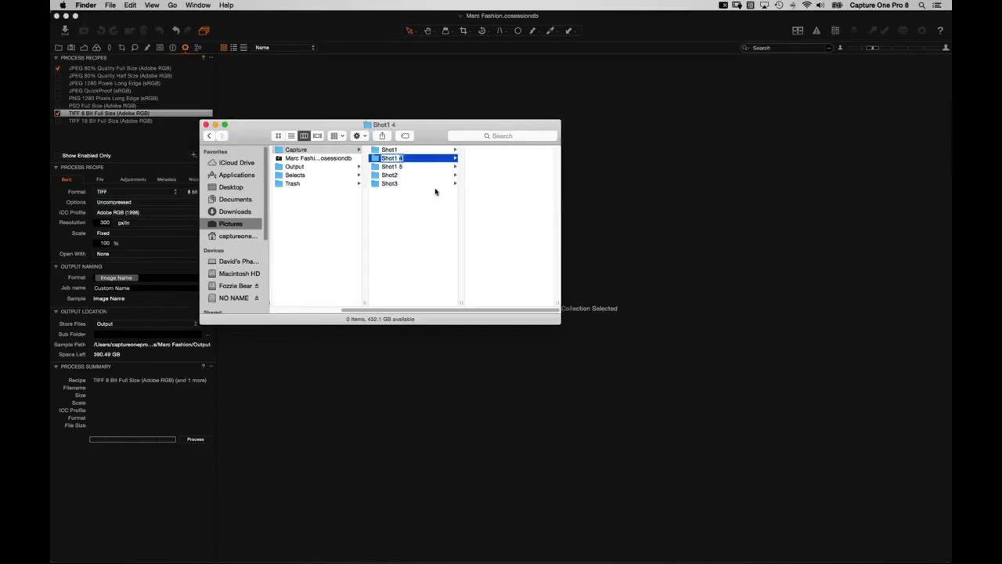
pyautogui.press('Down')
pyautogui.press('BackSpace')
pyautogui.press('BackSpace')
pyautogui.press('BackSpace')
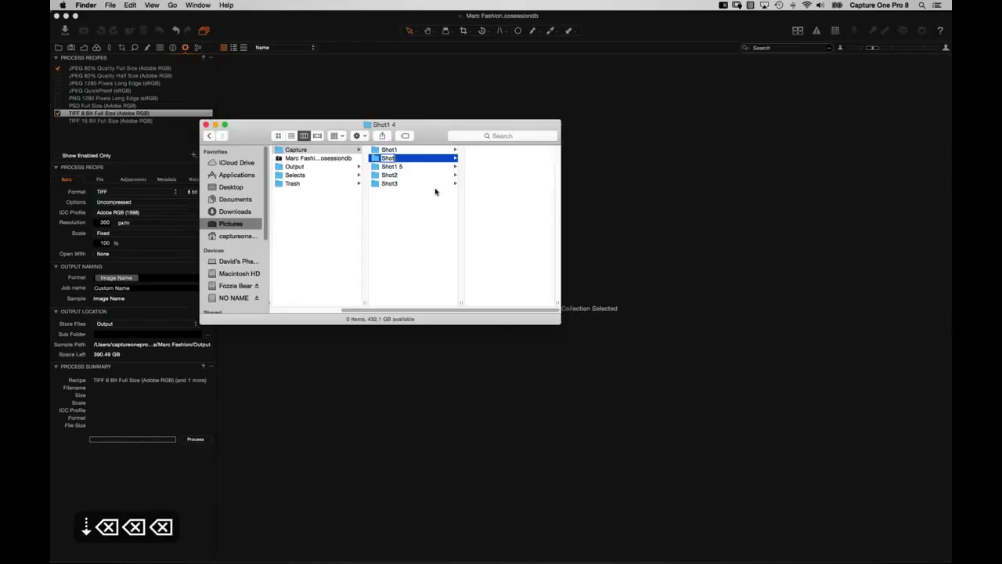
pyautogui.write('4')
pyautogui.press('Return')
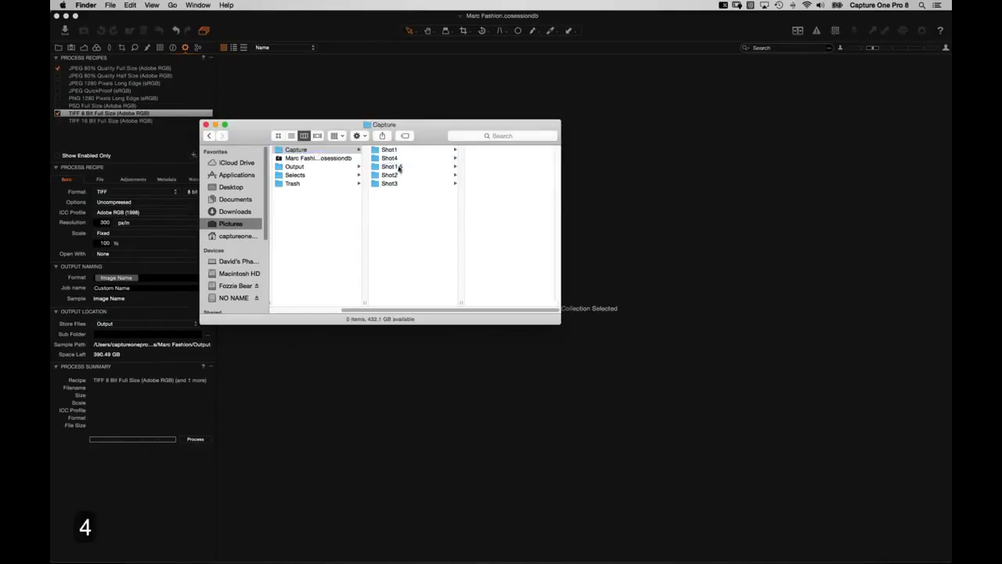
# Step: Rename the remaining folder copy Shot1 5 as Shot5
pyautogui.click(399, 162)
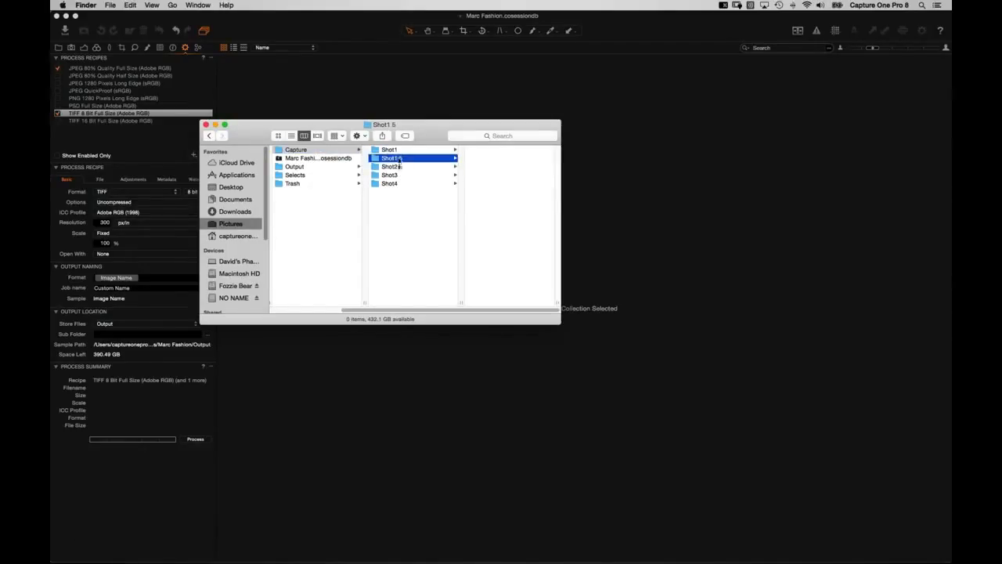
pyautogui.press('BackSpace')
pyautogui.press('BackSpace')
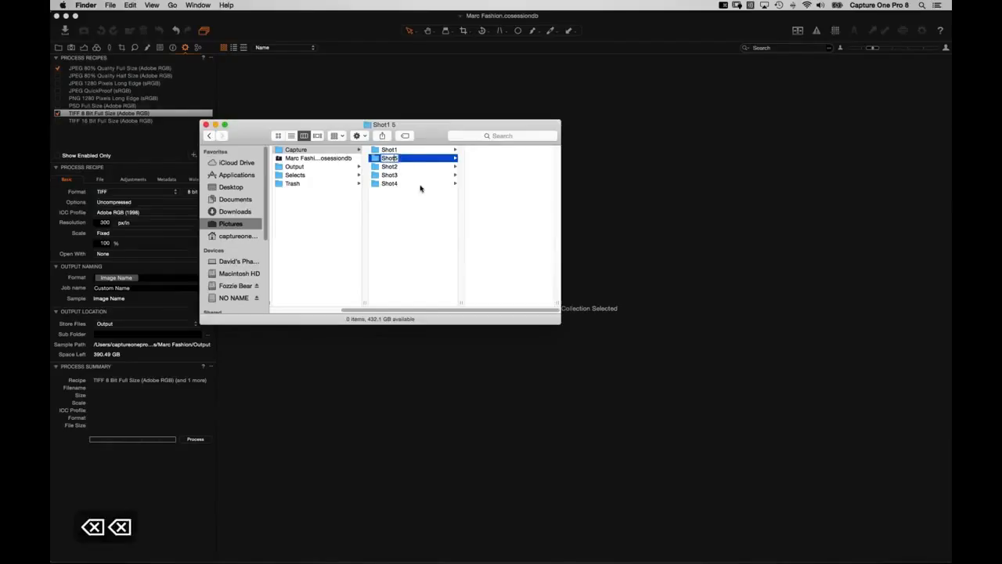
pyautogui.click(398, 217)
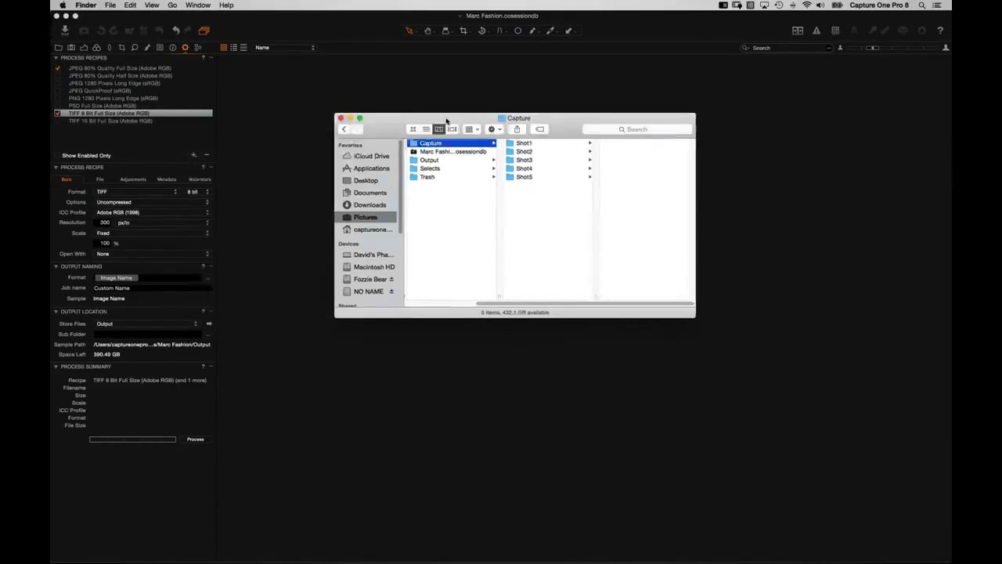
# Step: Show the Capture One session library beside Finder and add folders Shot1 to Shot5 to the Session Favorites
pyautogui.moveTo(277, 135); pyautogui.dragTo(457, 123)
pyautogui.click(57, 48)
pyautogui.press('super+Tab')
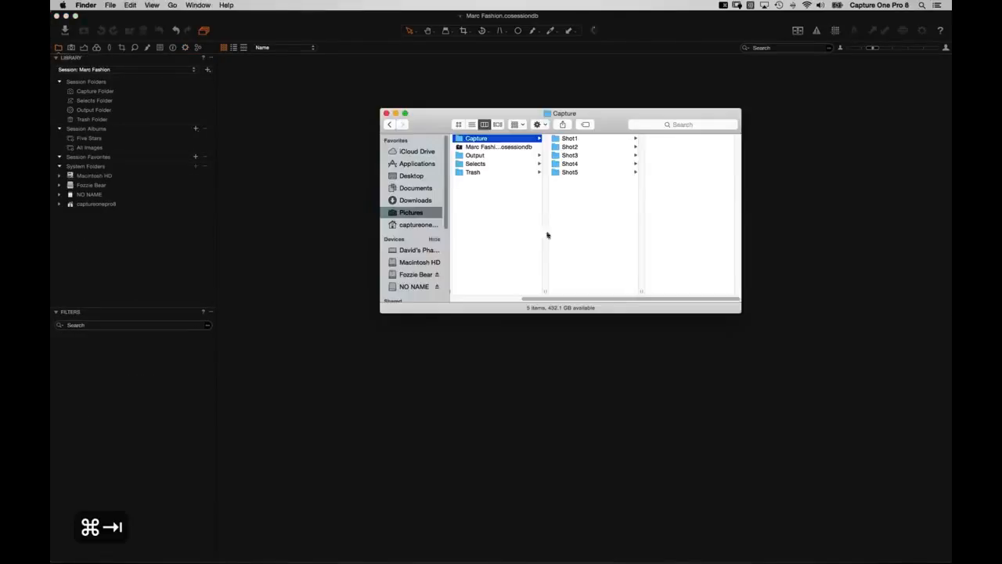
pyautogui.press('super+a')
pyautogui.moveTo(576, 147); pyautogui.dragTo(104, 162)
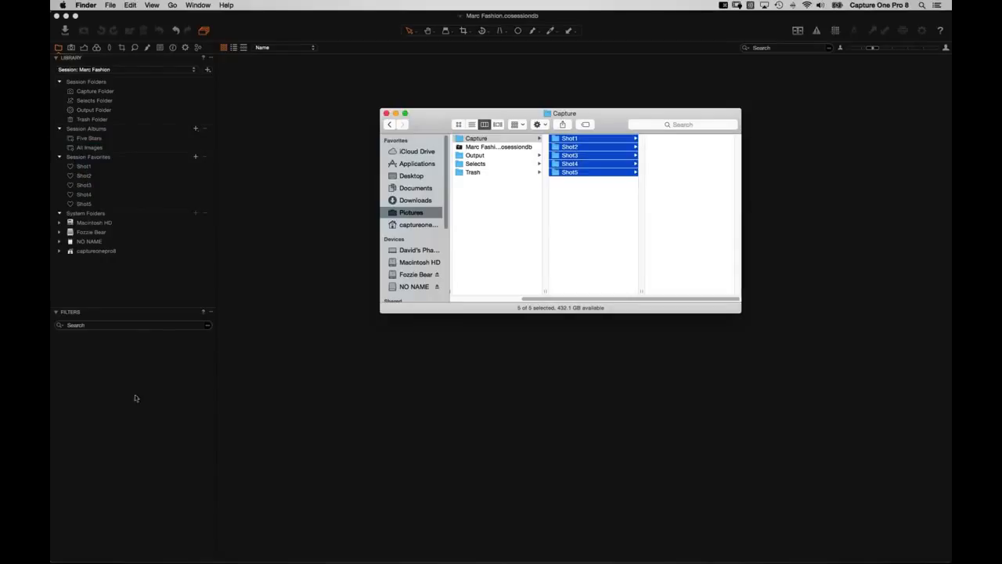
# Step: Create a folder named Lighting Test in the Capture folder and add it to the Session Favorites
pyautogui.click(596, 205)
pyautogui.press('super+shift+n')
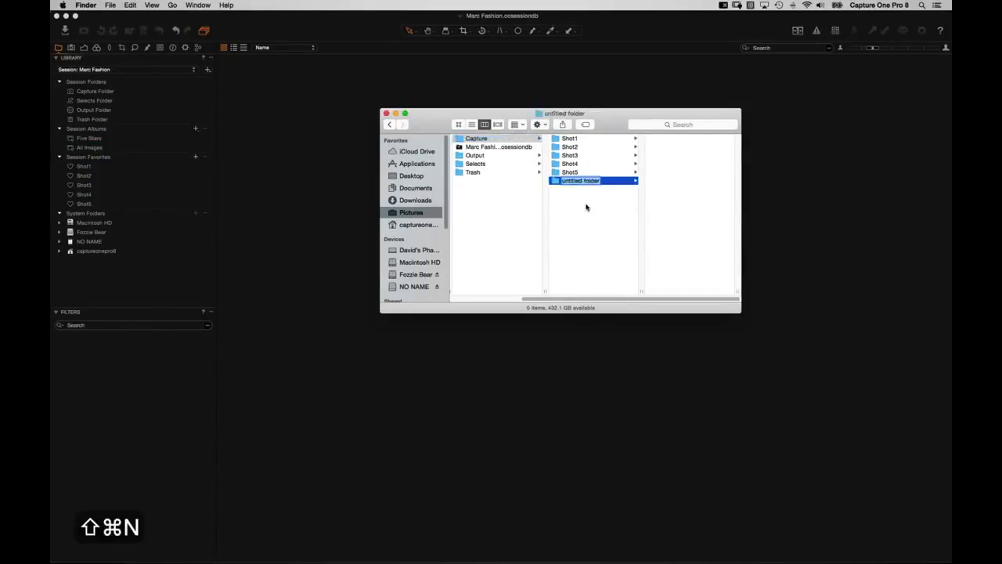
pyautogui.write('Lighting ')
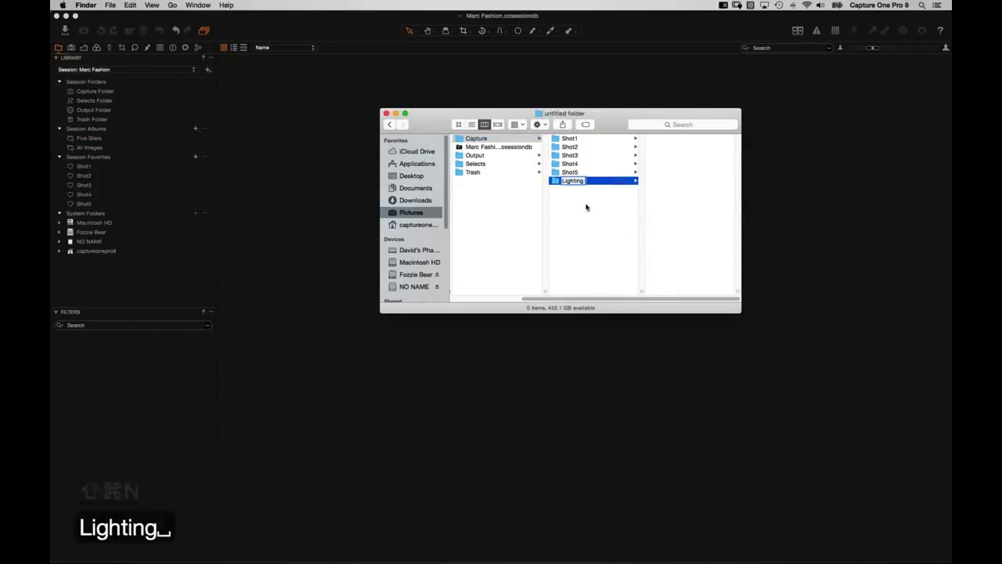
pyautogui.write('Test')
pyautogui.press('Return')
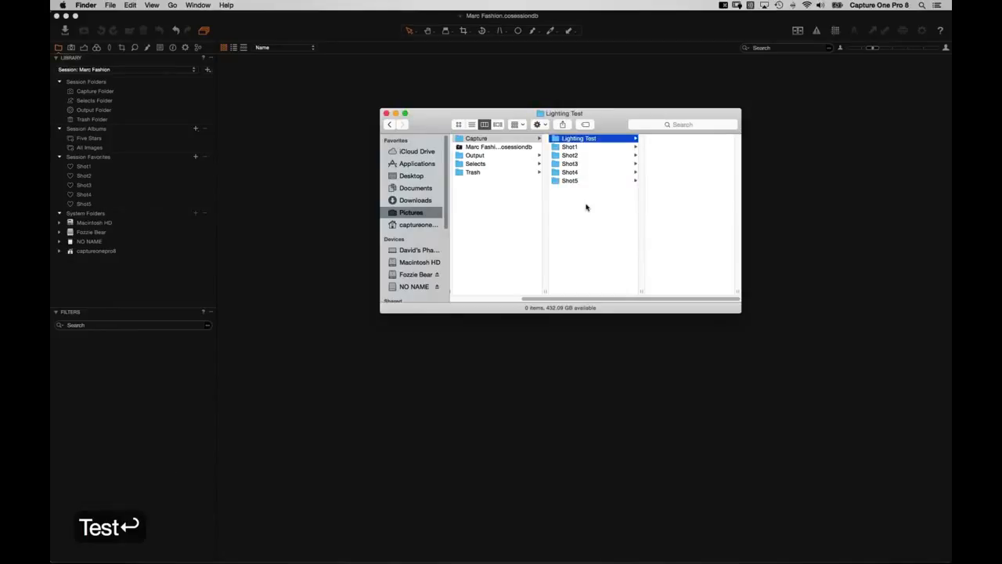
pyautogui.moveTo(109, 153); pyautogui.dragTo(106, 163)
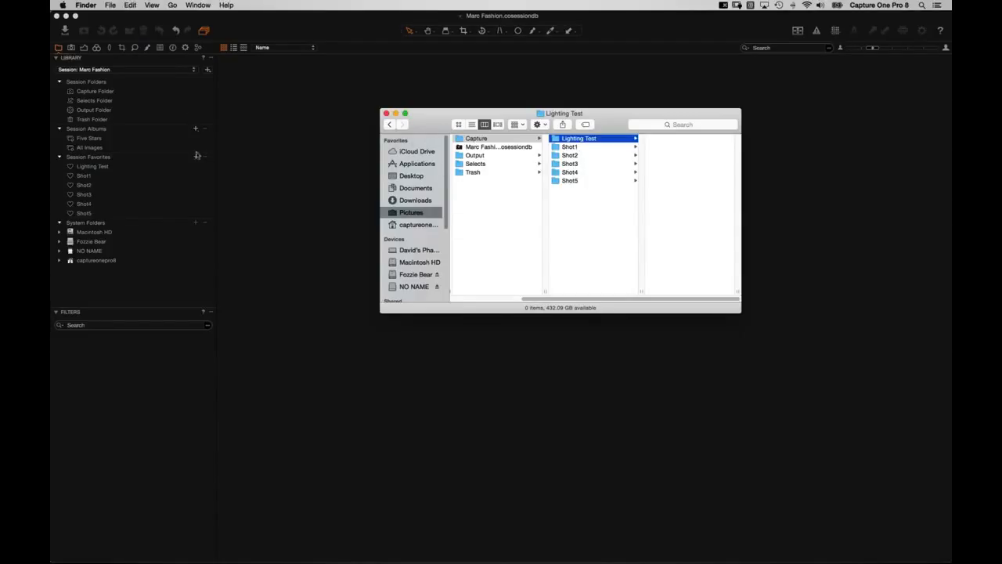
# Step: Set the Lighting Test favorite as the capture folder in Capture One, keeping the previous capture folder as a favorite
pyautogui.click(115, 182)
pyautogui.click(111, 168)
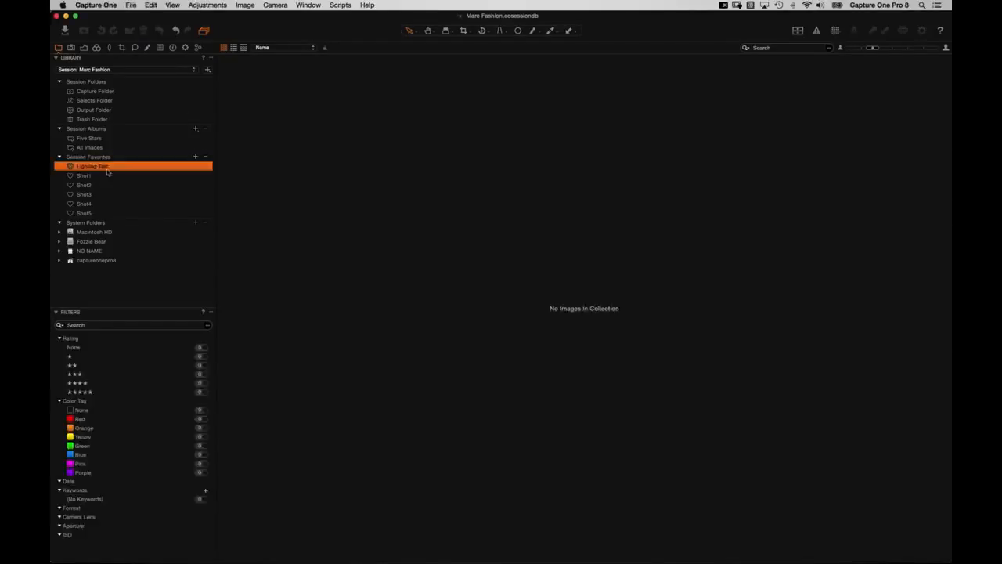
pyautogui.rightClick(96, 168)
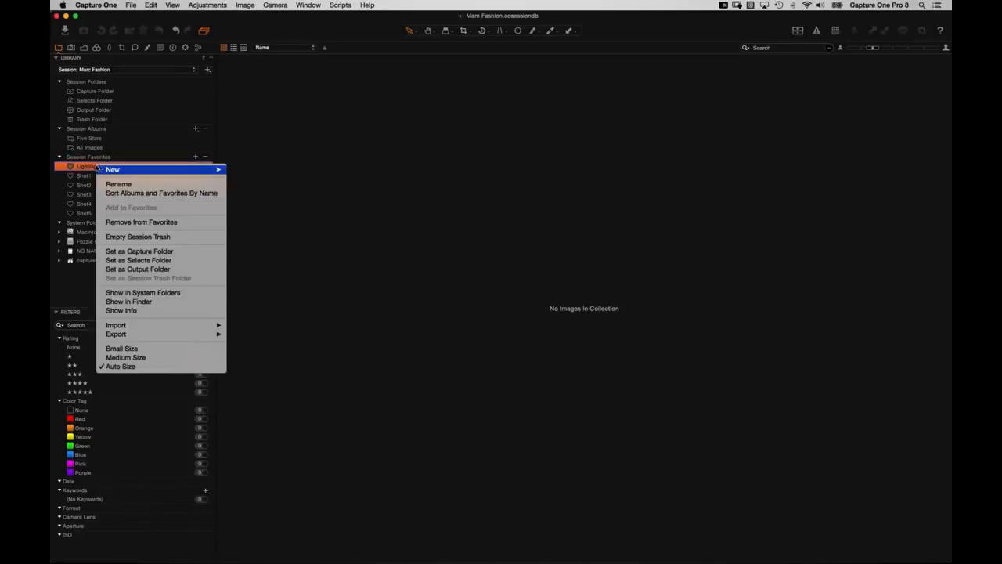
pyautogui.click(175, 252)
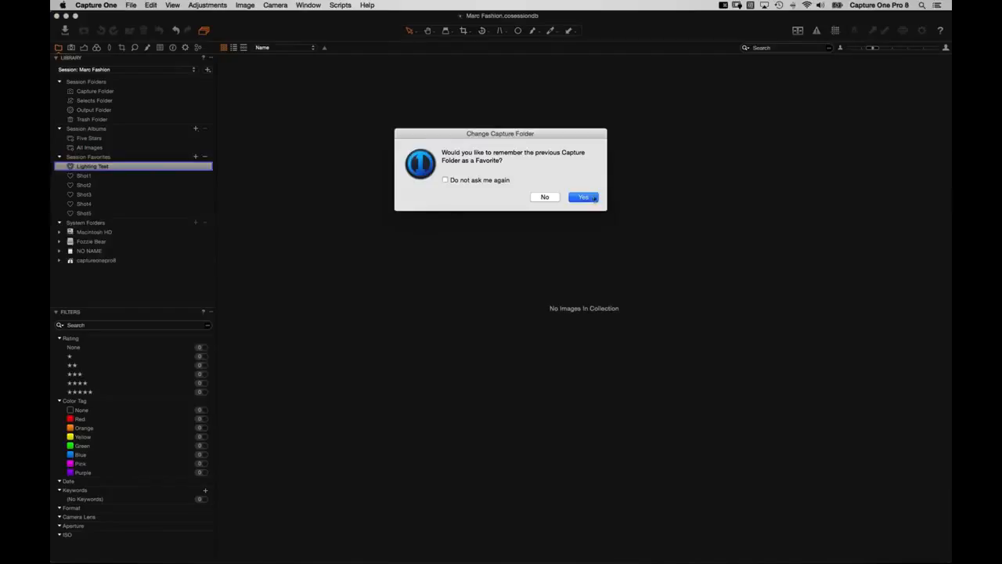
pyautogui.click(583, 196)
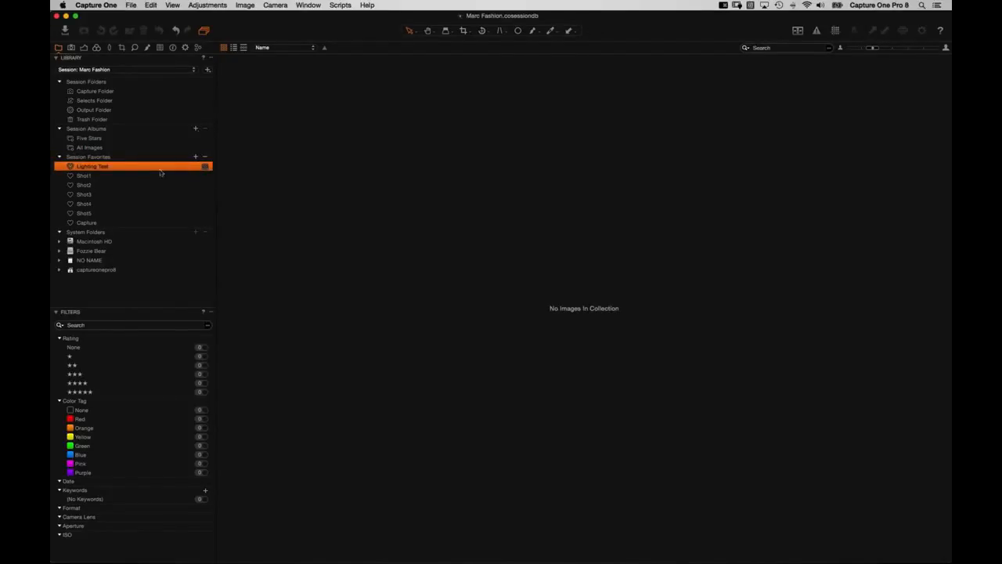
# Step: Set the Shot1 favorite as the session's capture folder
pyautogui.click(89, 177)
pyautogui.rightClick(86, 177)
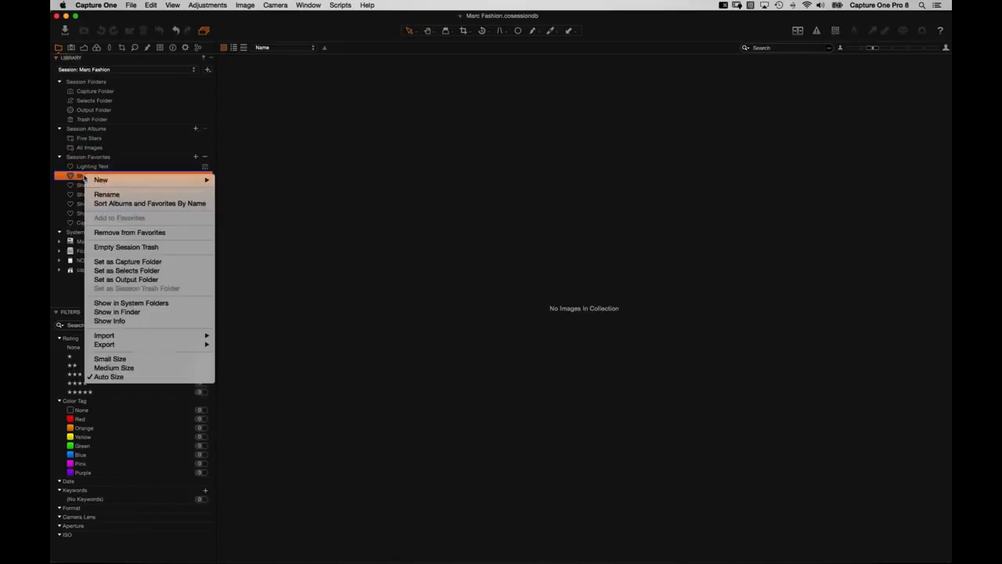
pyautogui.click(136, 263)
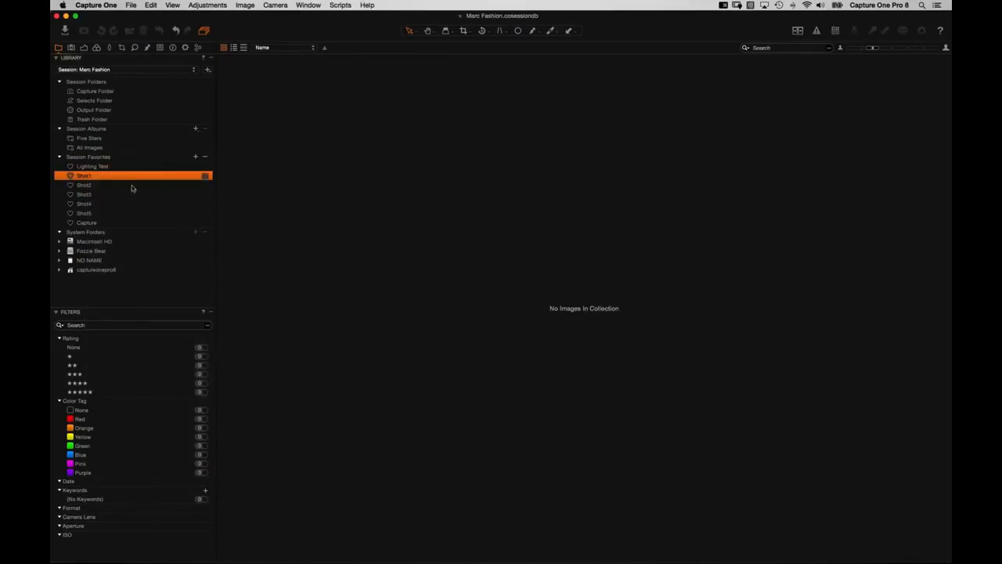
# Step: Set the Shot2 favorite as the session's capture folder
pyautogui.click(85, 186)
pyautogui.rightClick(84, 185)
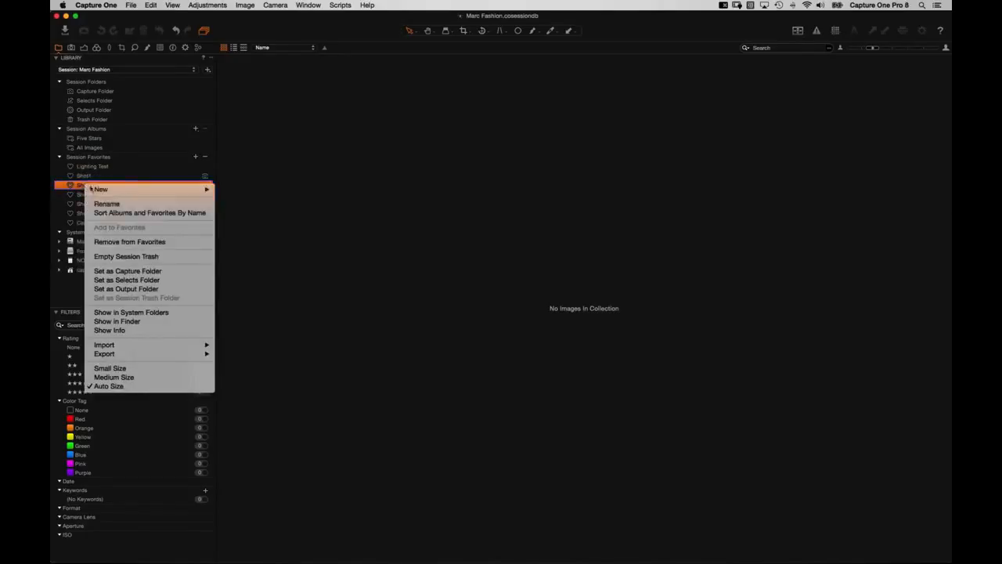
pyautogui.click(137, 272)
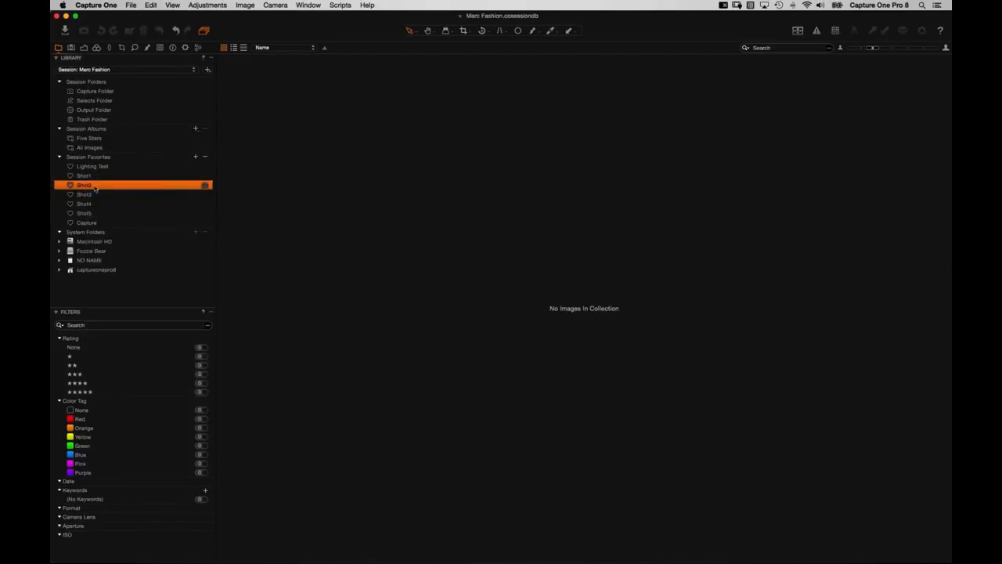
# Step: Switch to Finder and open a second window showing the Outfit 1 folder in the NO NAME drive's Capture folder
pyautogui.press('super+Tab')
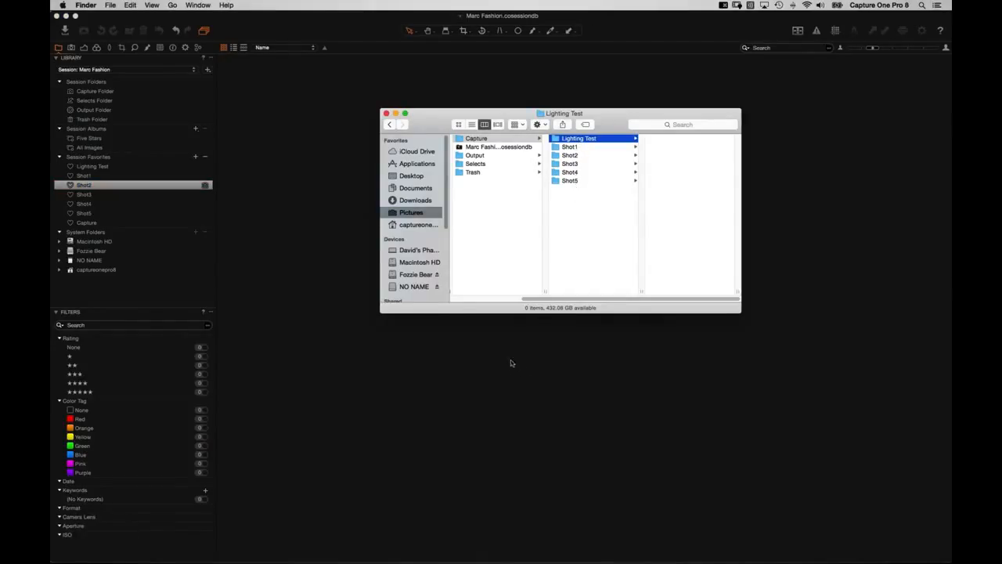
pyautogui.moveTo(448, 123); pyautogui.dragTo(336, 315)
pyautogui.press('super+n')
pyautogui.scroll(-2, 317, 446)
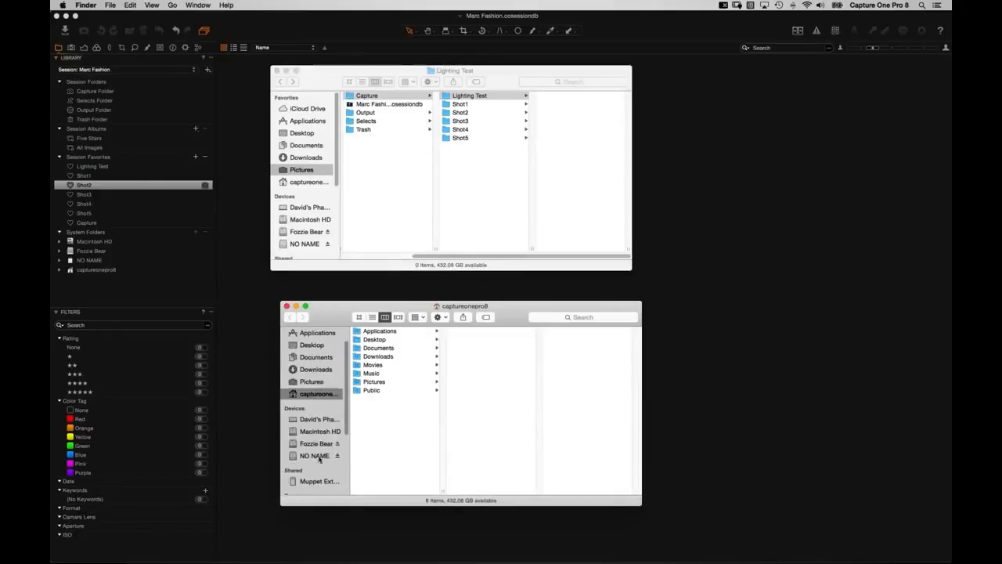
pyautogui.click(317, 444)
pyautogui.click(317, 455)
pyautogui.click(404, 338)
pyautogui.click(404, 331)
pyautogui.click(489, 339)
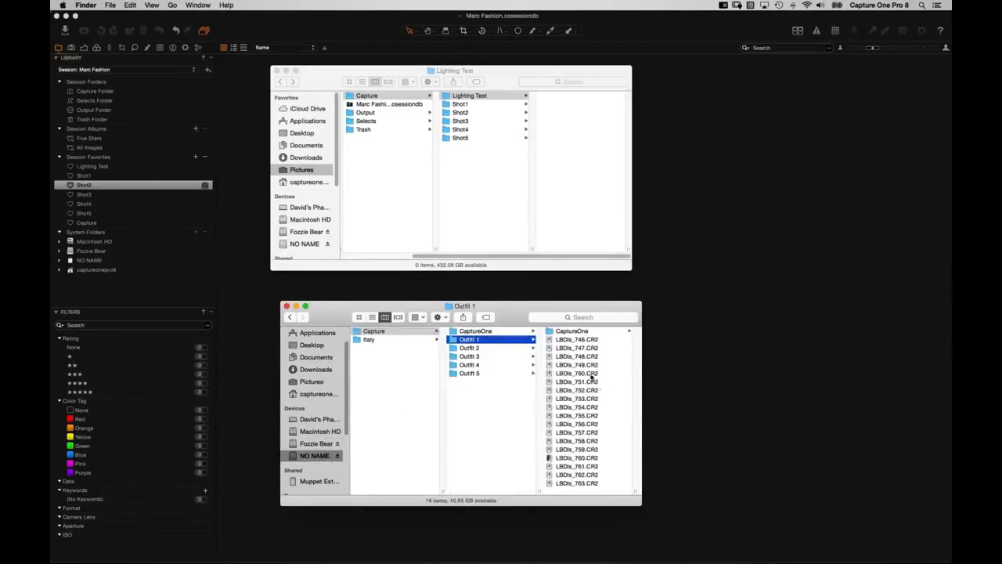
# Step: Copy LBDIs_746.CR2 through LBDIs_748.CR2 from Outfit 1 into the session's Shot1 folder
pyautogui.click(579, 341)
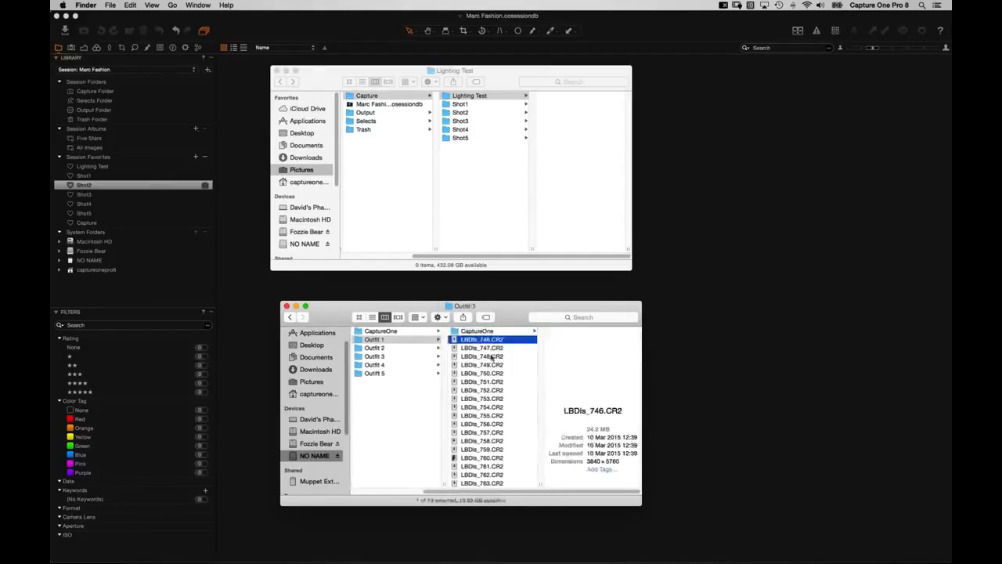
pyautogui.keyDown('shift'); pyautogui.click(492, 356); pyautogui.keyUp('shift')
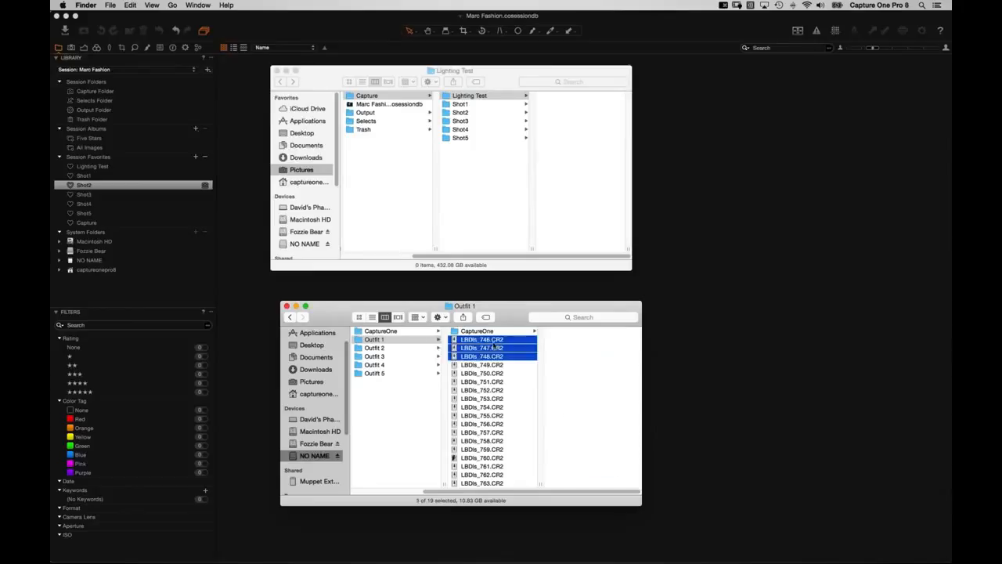
pyautogui.moveTo(493, 344); pyautogui.dragTo(463, 105)
# Step: Copy LBDIs_764.CR2 through LBDIs_766.CR2 from Outfit 2 into the session's Shot2 folder and view that folder's contents
pyautogui.click(380, 349)
pyautogui.click(468, 341)
pyautogui.keyDown('shift'); pyautogui.click(471, 357); pyautogui.keyUp('shift')
pyautogui.moveTo(471, 357); pyautogui.dragTo(460, 115)
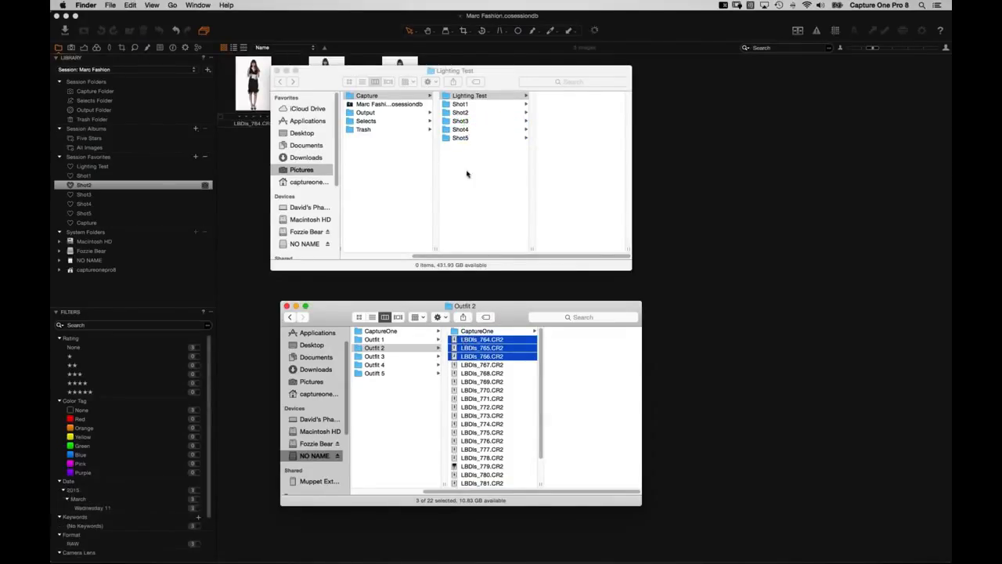
pyautogui.click(461, 111)
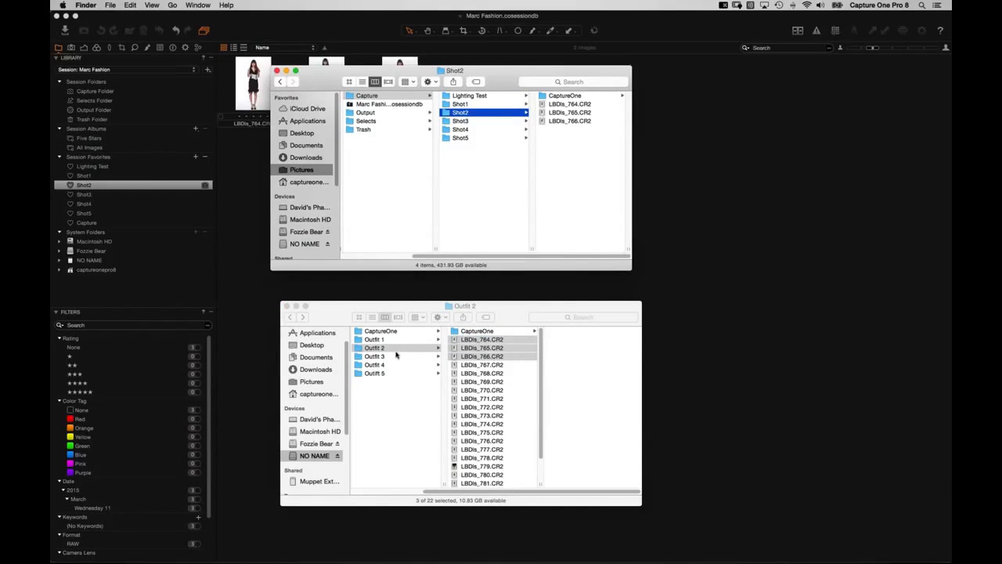
# Step: Copy LBDIs_785.CR2 through LBDIs_787.CR2 from Outfit 3 into the session's Shot3 folder
pyautogui.click(397, 356)
pyautogui.click(480, 340)
pyautogui.keyDown('shift'); pyautogui.click(481, 356); pyautogui.keyUp('shift')
pyautogui.moveTo(481, 356); pyautogui.dragTo(448, 122)
# Step: Copy LBDIs_805.CR2 through LBDIs_807.CR2 from Outfit 4 into the session's Shot4 folder
pyautogui.click(381, 366)
pyautogui.click(481, 340)
pyautogui.keyDown('shift'); pyautogui.click(482, 356); pyautogui.keyUp('shift')
pyautogui.moveTo(482, 357); pyautogui.dragTo(461, 130)
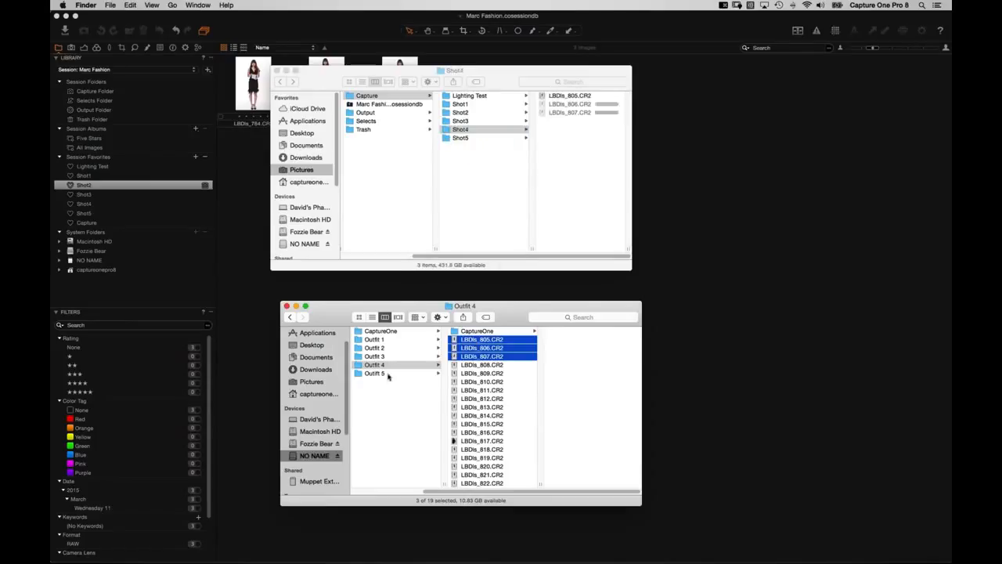
# Step: Copy LBDIs_823.CR2, LBDIs_825.CR2 and LBDIs_826.CR2 from Outfit 5 into the session's Shot5 folder
pyautogui.click(412, 373)
pyautogui.click(474, 342)
pyautogui.keyDown('shift'); pyautogui.click(479, 356); pyautogui.keyUp('shift')
pyautogui.moveTo(479, 356); pyautogui.dragTo(448, 138)
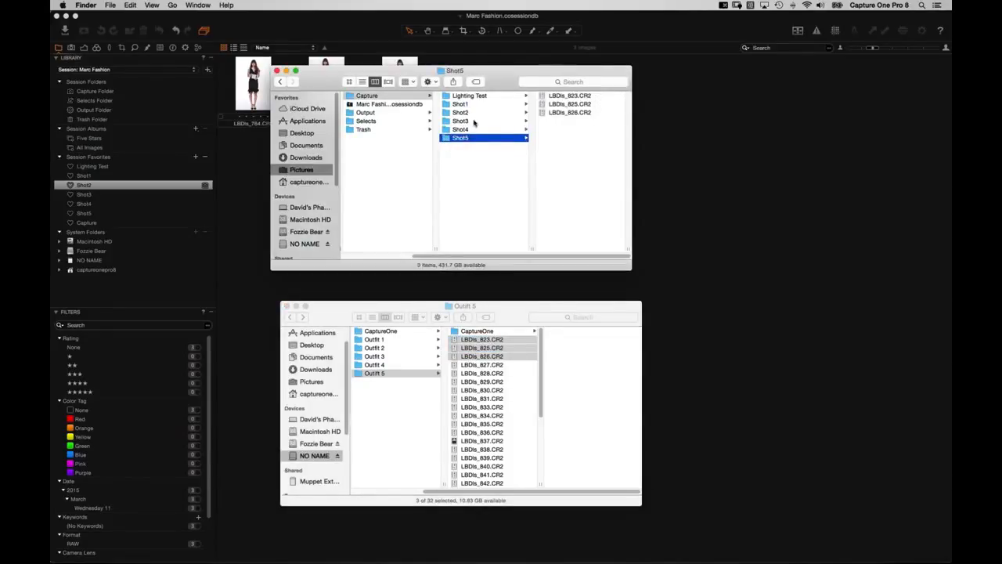
# Step: Switch to Capture One, show the Shot1 favorite and enlarge the browser thumbnails
pyautogui.click(89, 177)
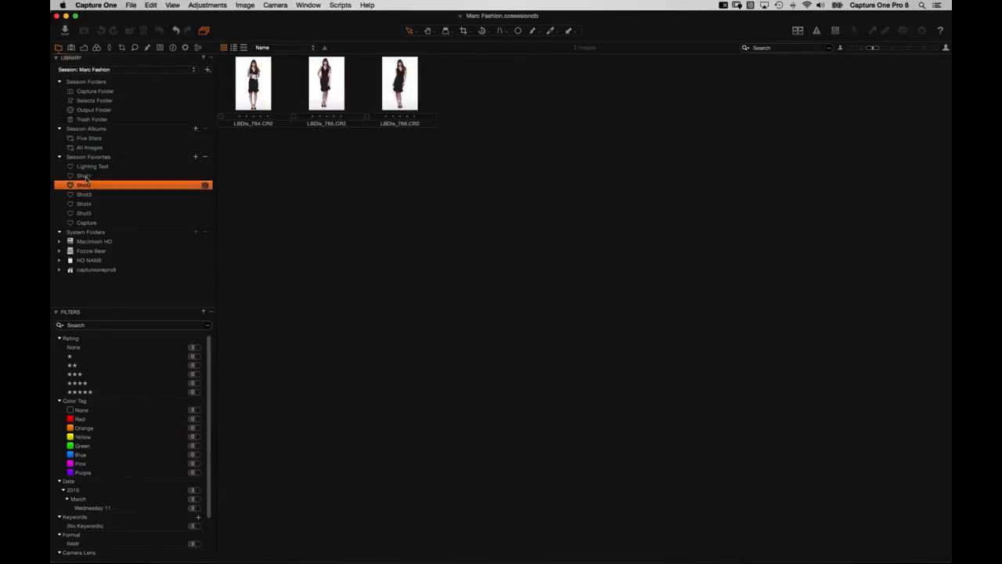
pyautogui.click(90, 179)
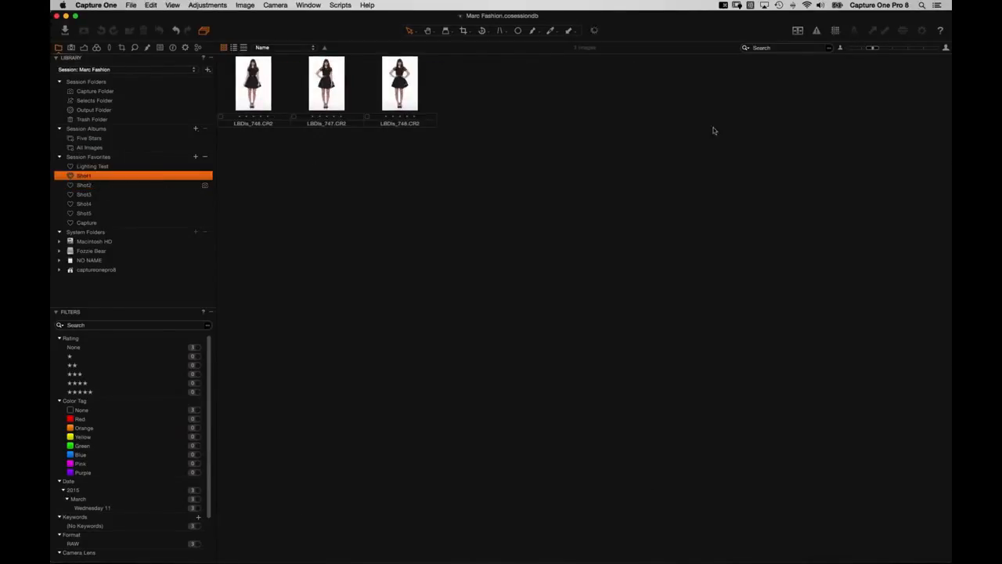
pyautogui.click(927, 48)
# Step: Look through the images in each session favorite from Shot1 to Shot5
pyautogui.click(96, 185)
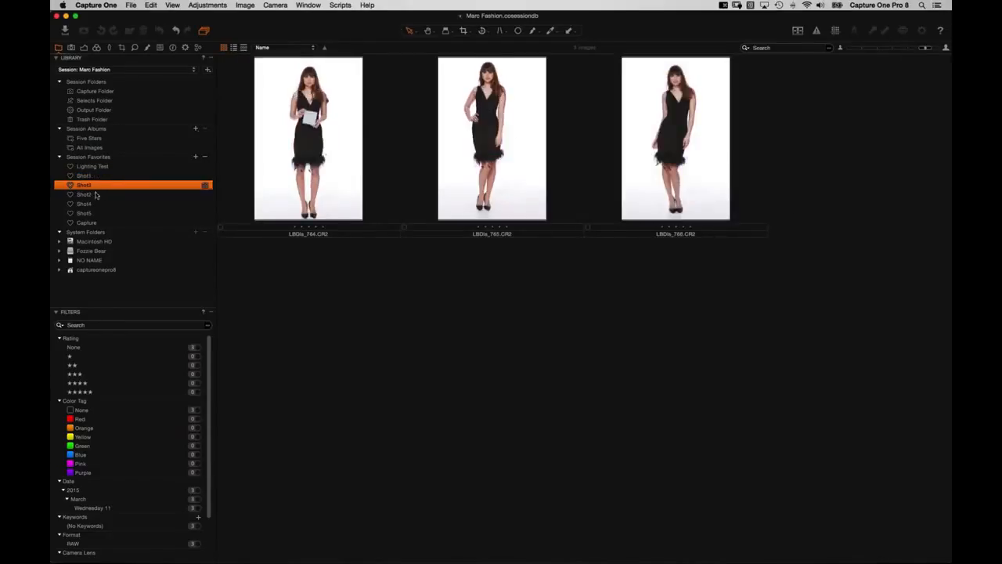
pyautogui.click(99, 194)
pyautogui.click(105, 203)
pyautogui.click(107, 213)
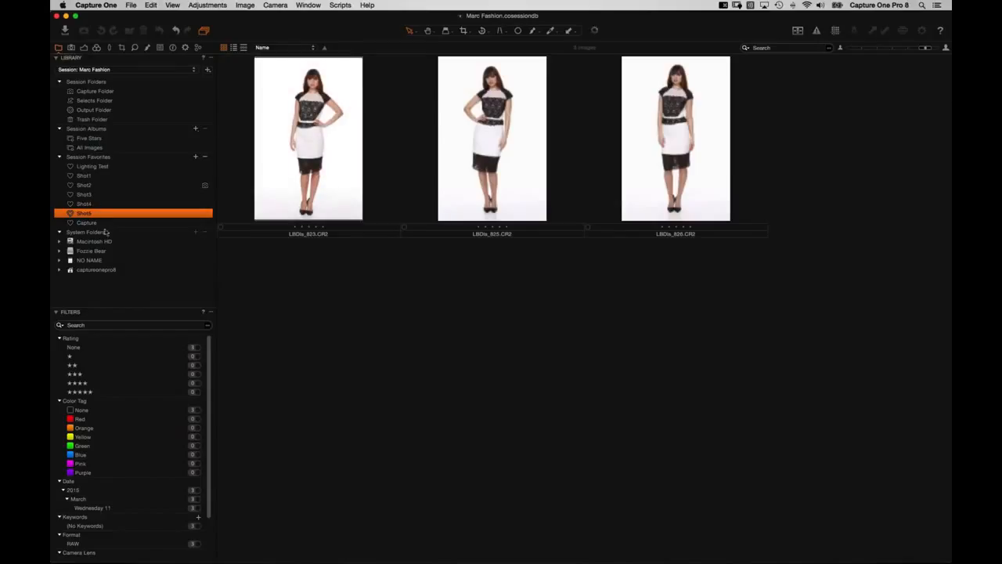
pyautogui.click(91, 178)
pyautogui.click(90, 187)
pyautogui.click(89, 195)
pyautogui.click(88, 204)
pyautogui.click(87, 213)
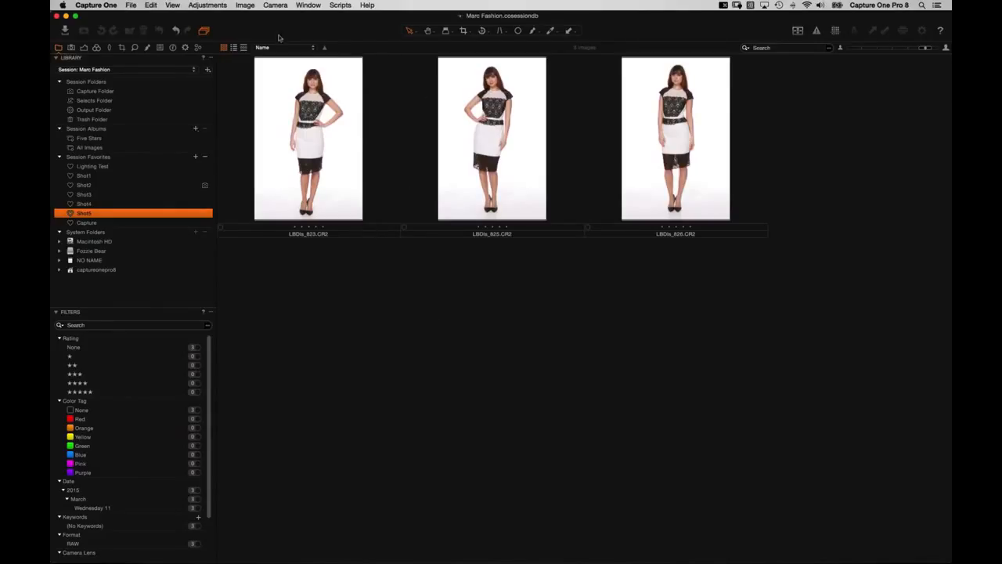
# Step: Review every image of the session in the All Images album and check the Five Stars album
pyautogui.click(92, 147)
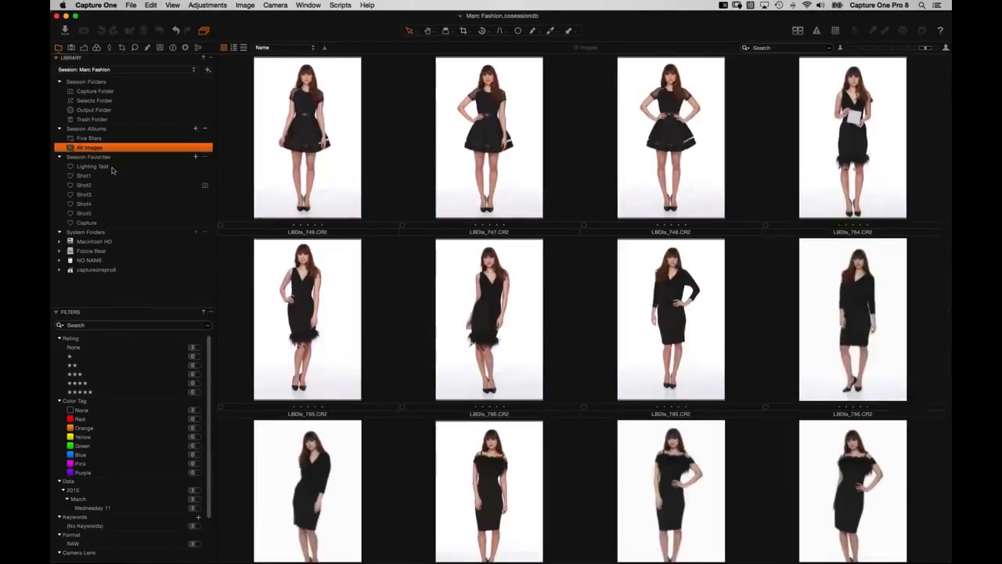
pyautogui.press('super+a')
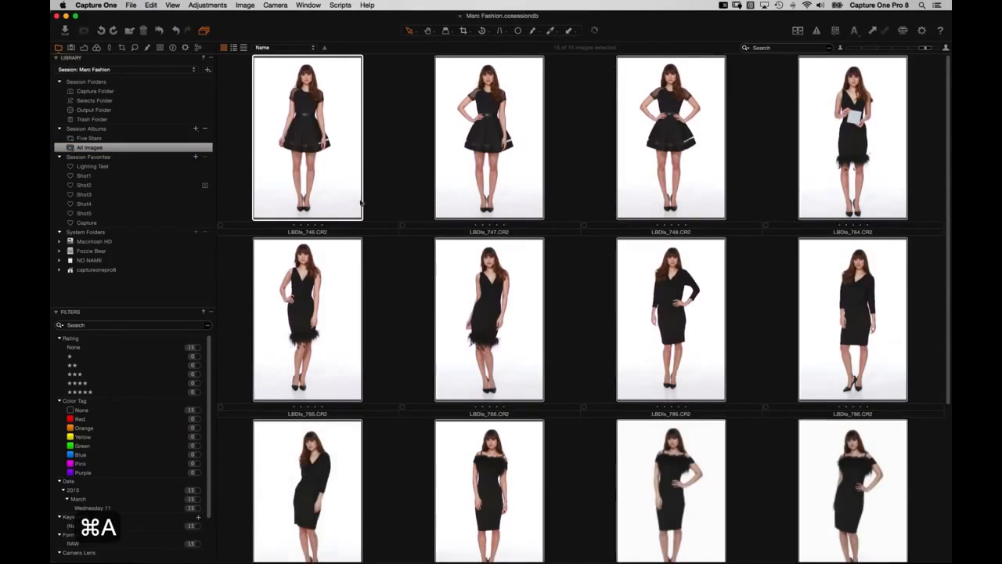
pyautogui.scroll(-3, 387, 196)
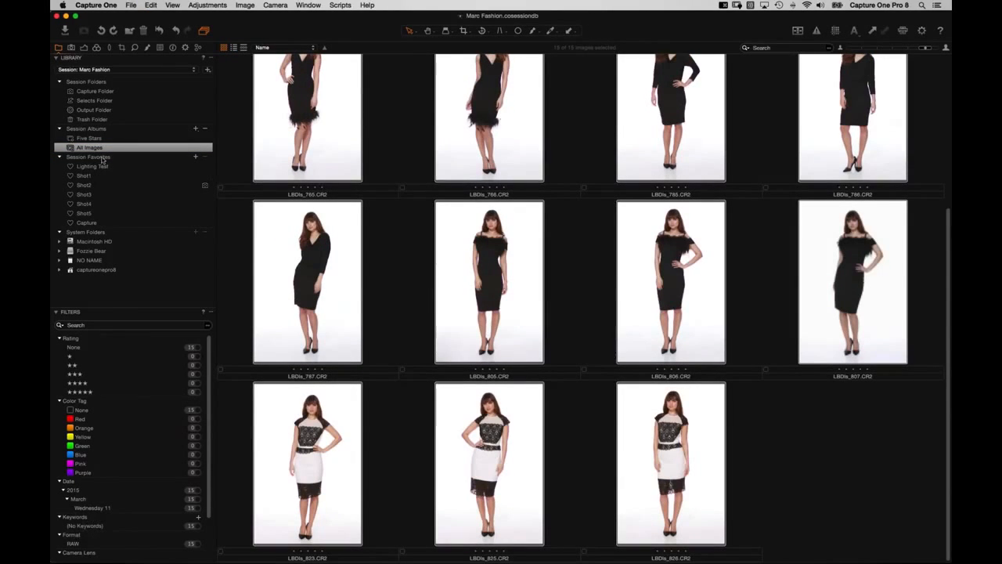
pyautogui.click(89, 138)
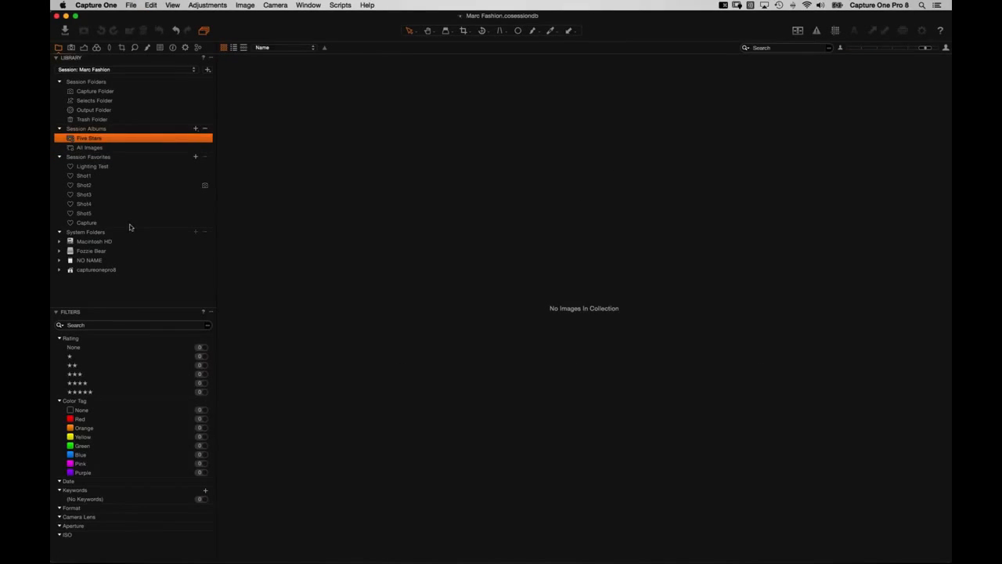
# Step: Rate the first image in each of the favorites Shot1 through Shot5 with five stars
pyautogui.click(91, 176)
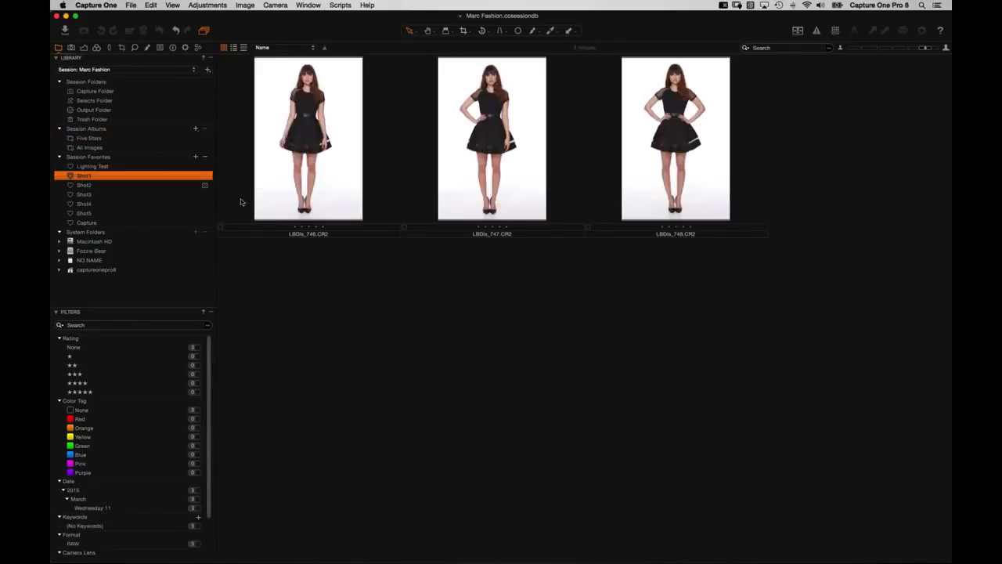
pyautogui.click(354, 173)
pyautogui.press('5')
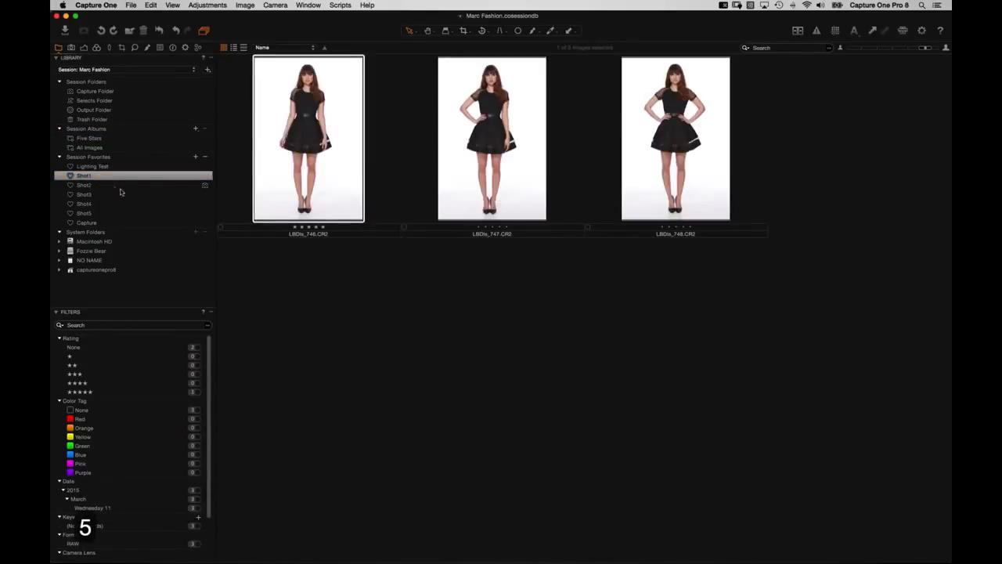
pyautogui.click(130, 185)
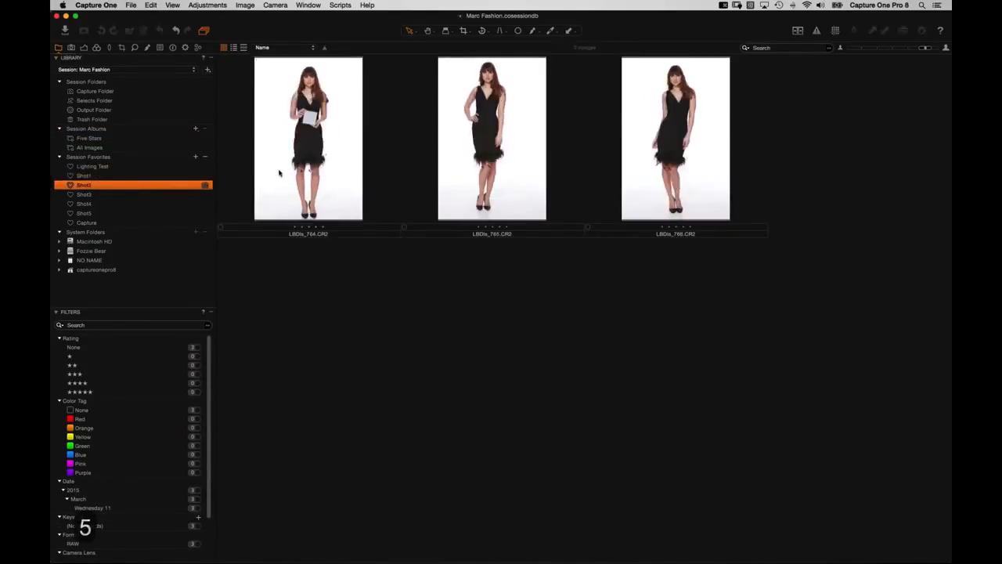
pyautogui.click(107, 195)
pyautogui.click(293, 174)
pyautogui.press('5')
pyautogui.click(119, 205)
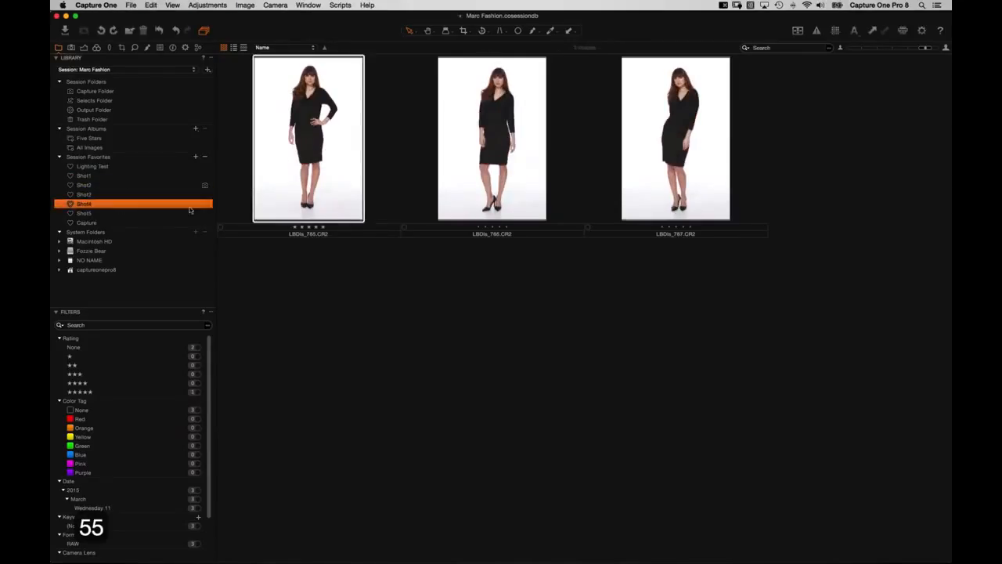
pyautogui.click(305, 179)
pyautogui.press('5')
pyautogui.click(119, 214)
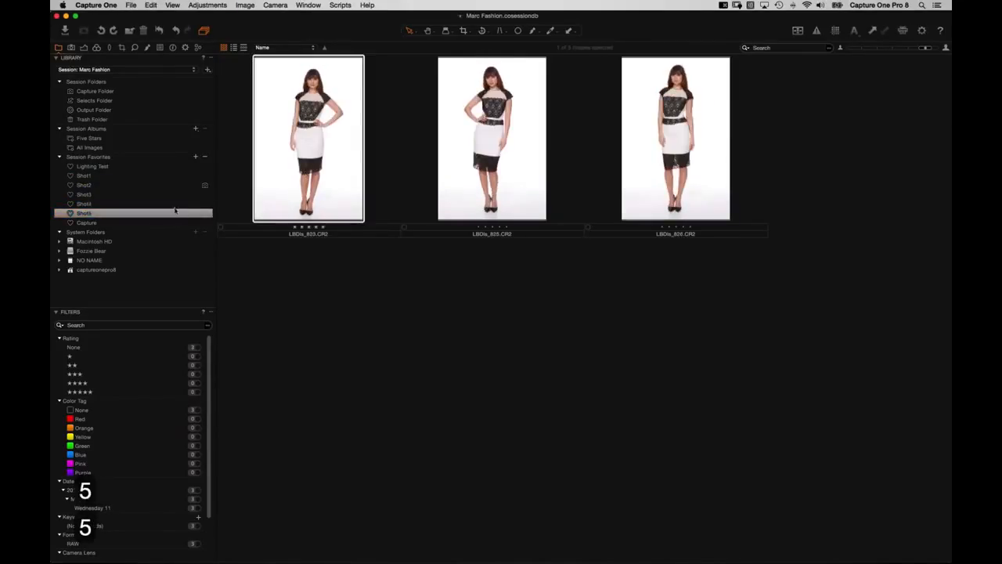
# Step: Show the Five Stars album and select all of its images
pyautogui.click(97, 138)
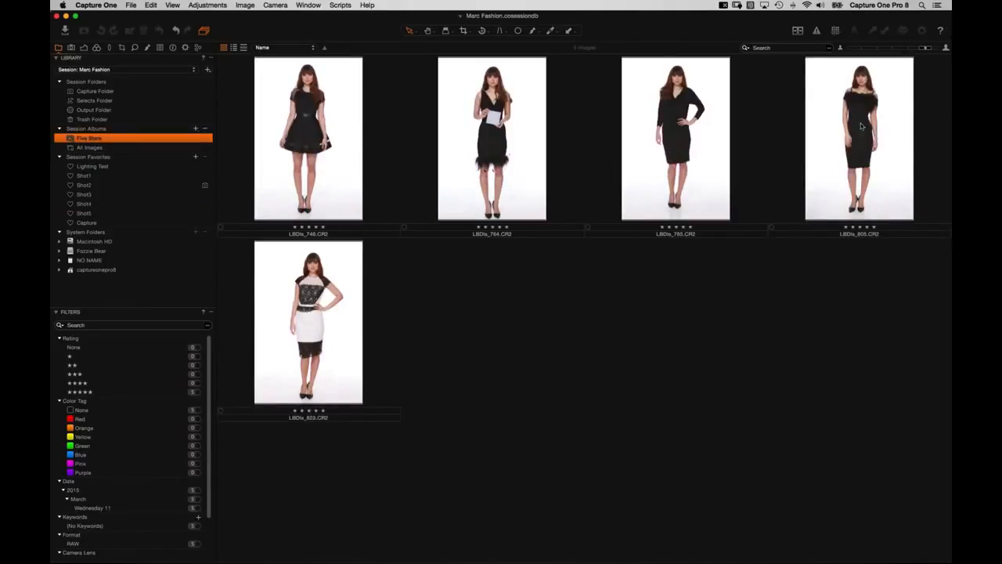
pyautogui.click(532, 339)
pyautogui.press('super+a')
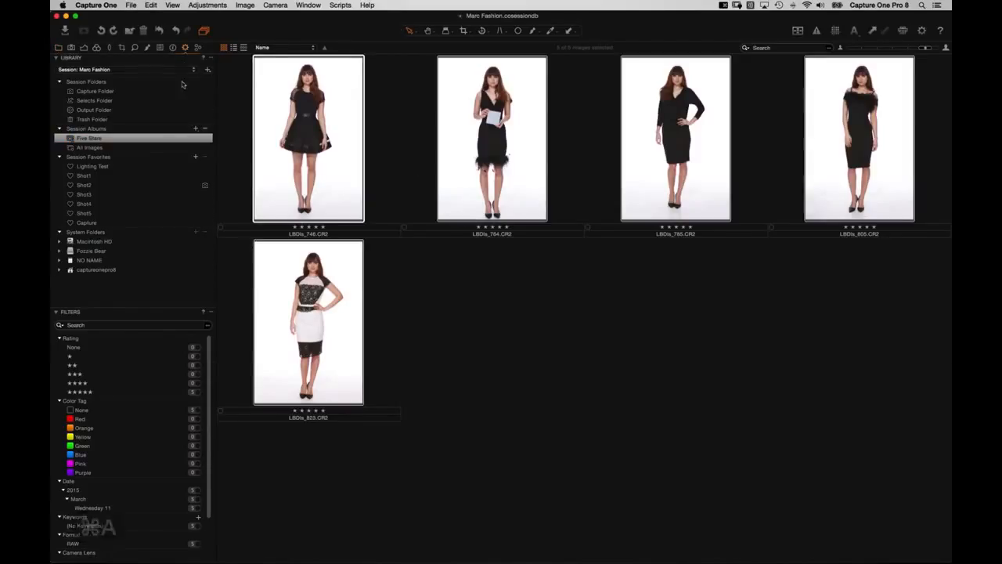
# Step: Disable the TIFF 8 Bit Full Size process recipe and select the JPEG 80% Quality Full Size (Adobe RGB) recipe
pyautogui.click(185, 48)
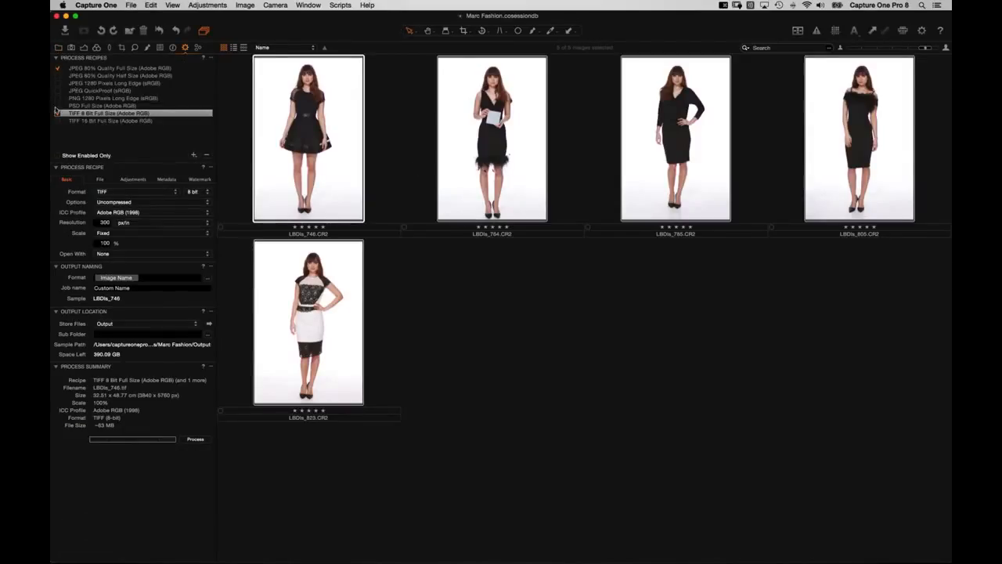
pyautogui.click(56, 112)
pyautogui.click(92, 69)
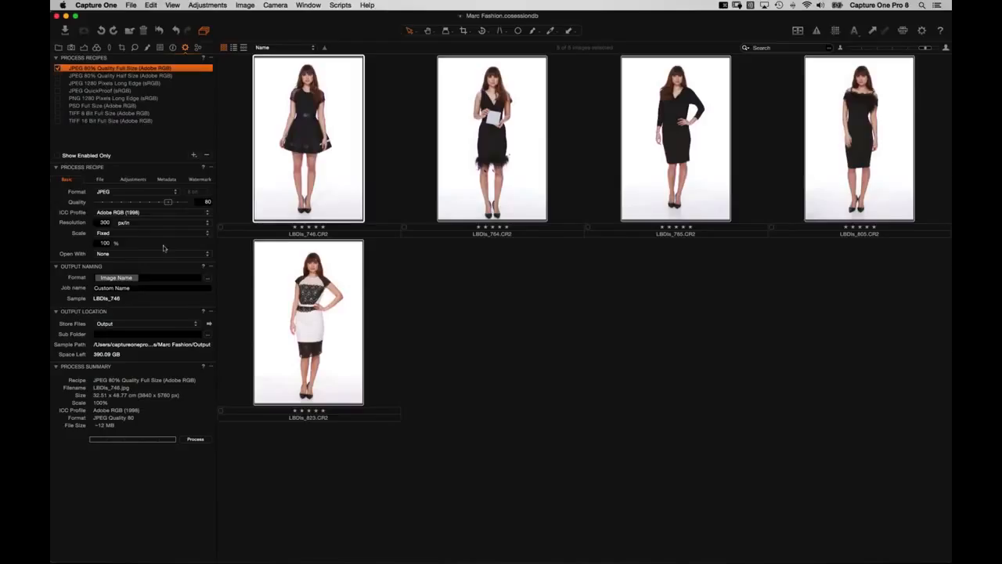
# Step: Set the output location's sub folder to the Session Sub Path token
pyautogui.click(208, 334)
pyautogui.scroll(-15, 473, 192)
pyautogui.scroll(-10, 474, 188)
pyautogui.moveTo(462, 202); pyautogui.dragTo(459, 131)
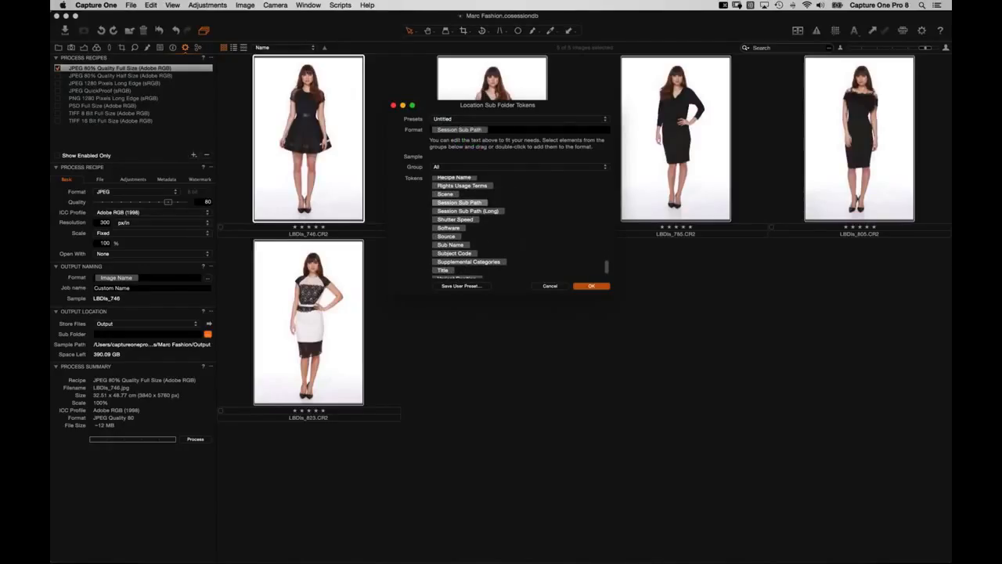
pyautogui.click(520, 130)
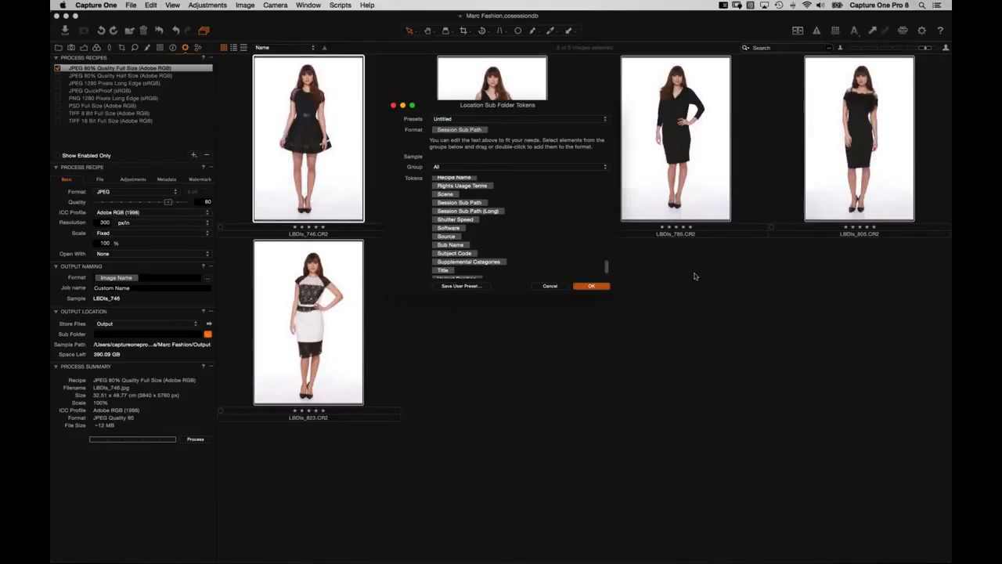
pyautogui.click(592, 287)
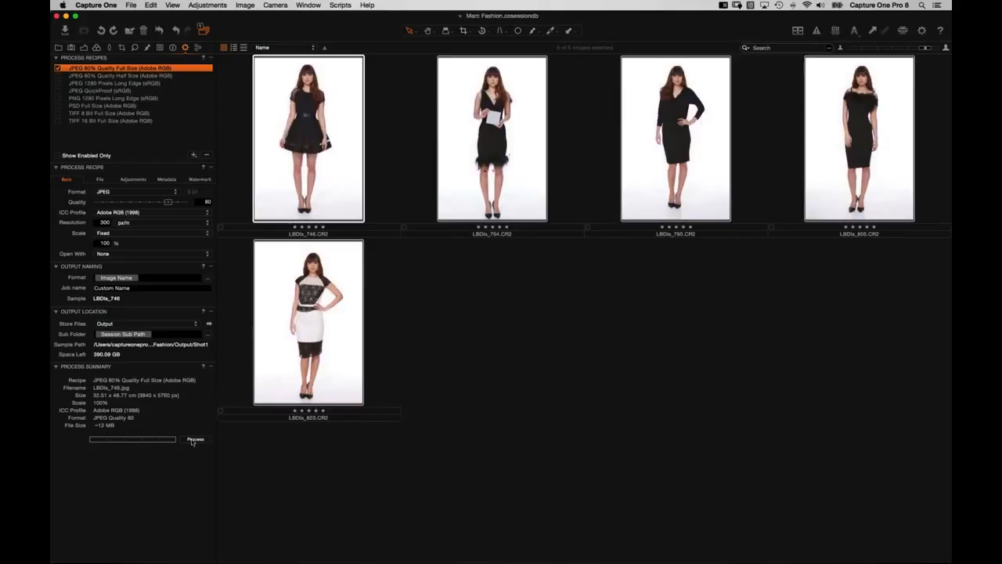
# Step: Process the selected images and check the shot subfolders of the session's Output folder in Finder
pyautogui.hotkey('ctrl', 'space')
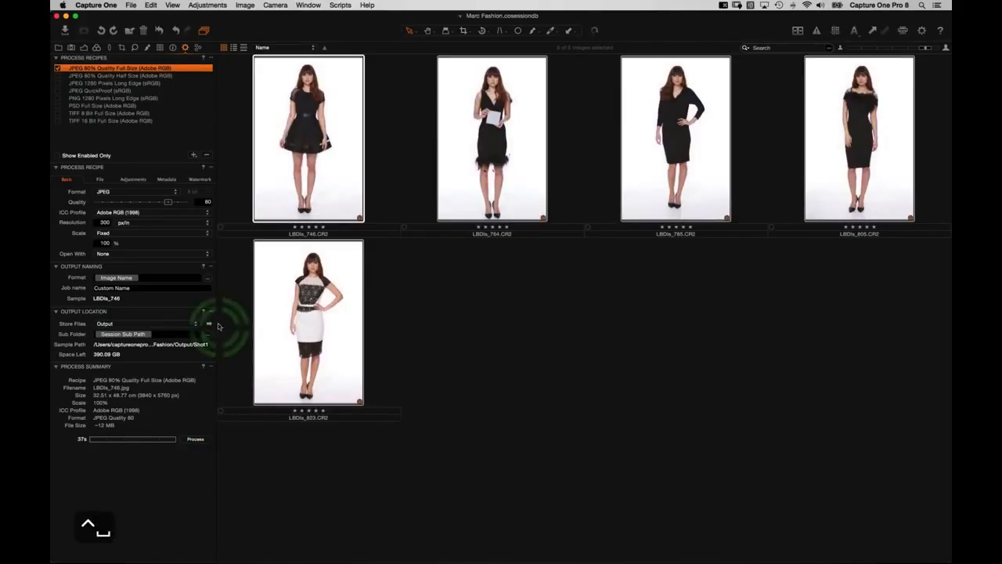
pyautogui.click(209, 325)
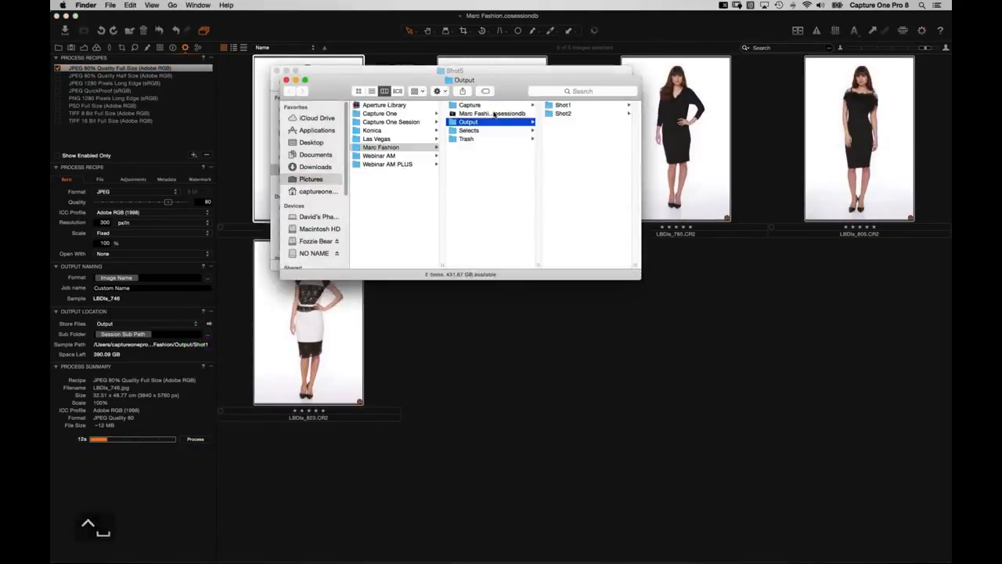
pyautogui.click(565, 108)
pyautogui.click(510, 113)
pyautogui.click(496, 122)
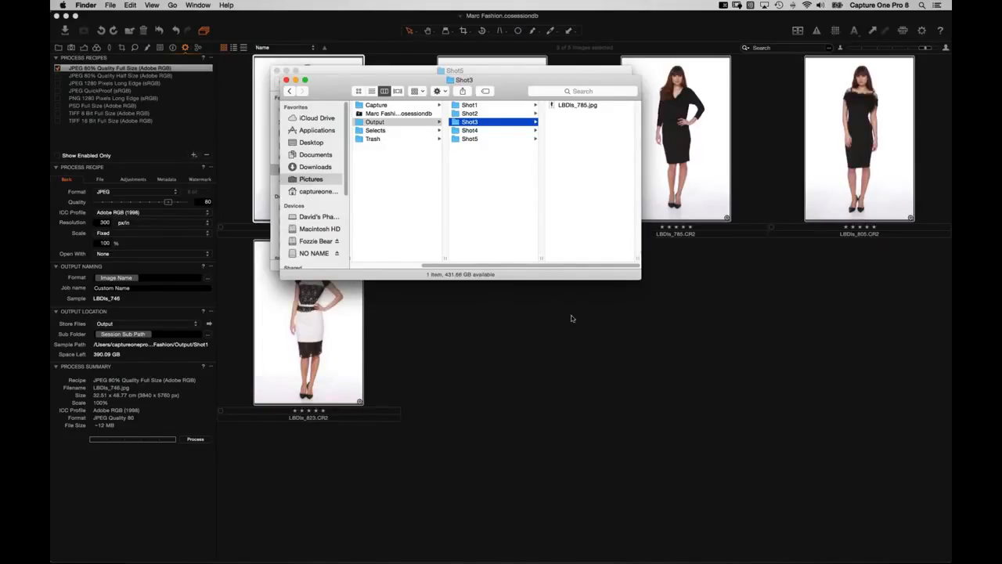
# Step: Return to Capture One and tag the five-star image green in each of the Shot1 to Shot5 session favorites
pyautogui.click(550, 327)
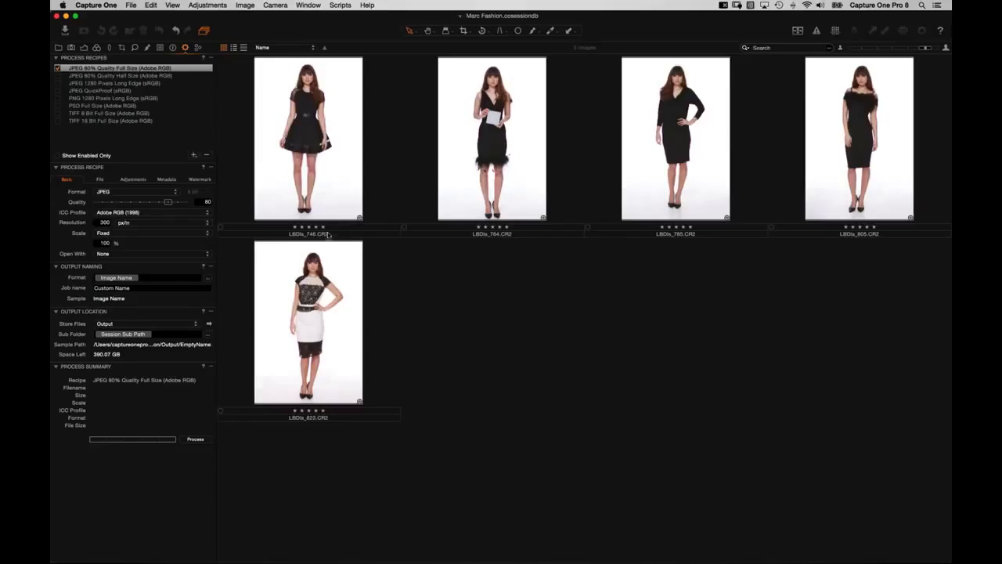
pyautogui.click(57, 49)
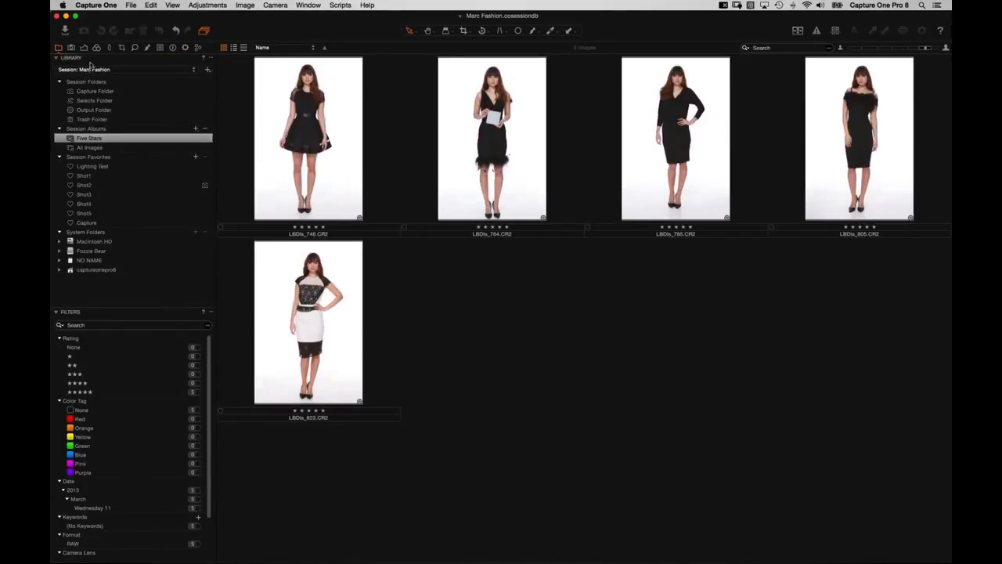
pyautogui.click(90, 177)
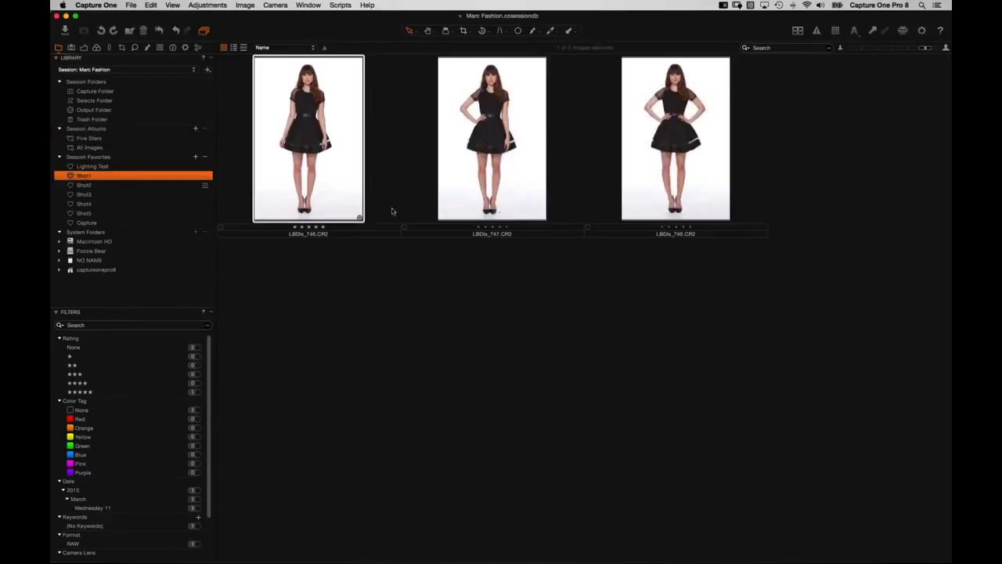
pyautogui.click(353, 167)
pyautogui.press('+')
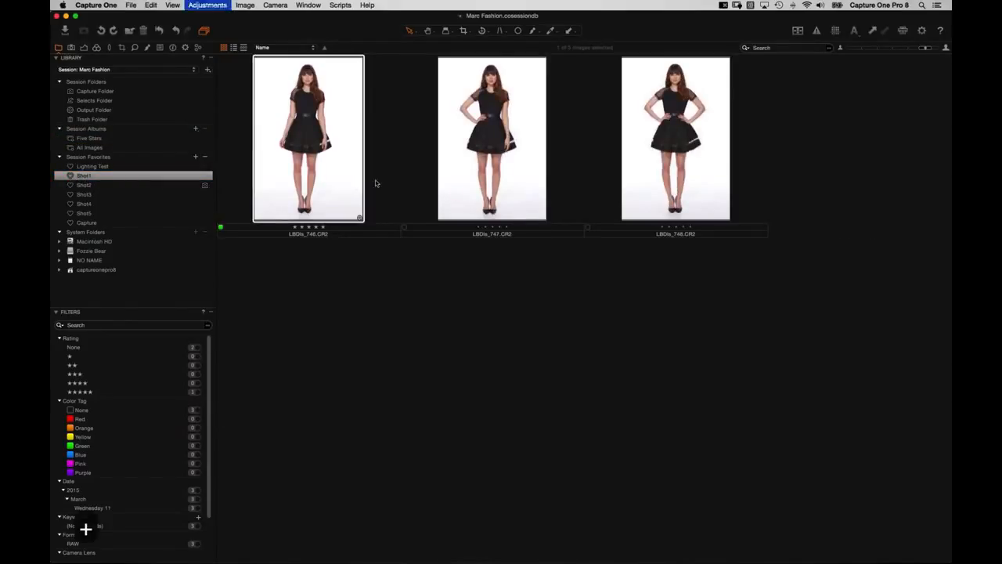
pyautogui.click(84, 184)
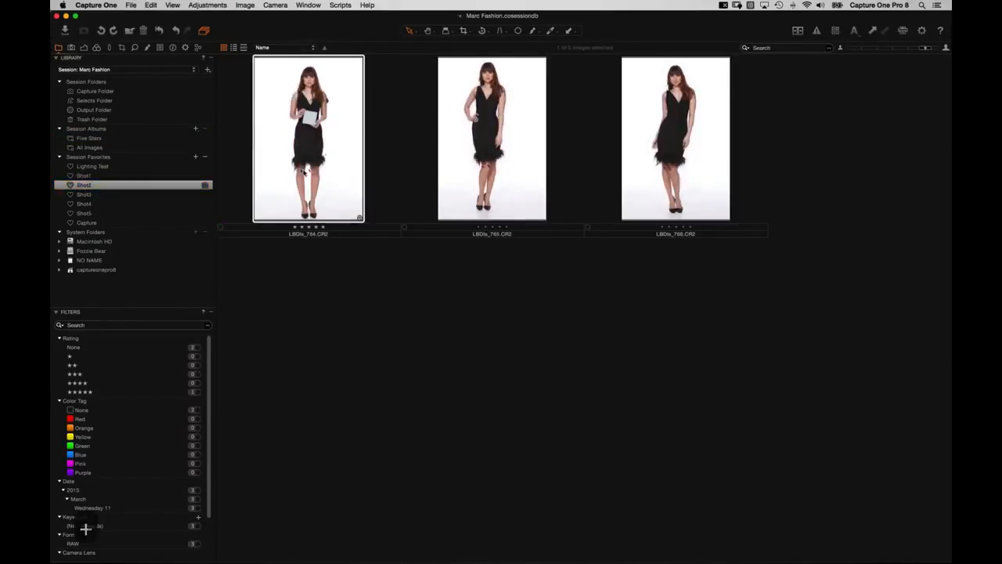
pyautogui.press('+')
pyautogui.click(95, 194)
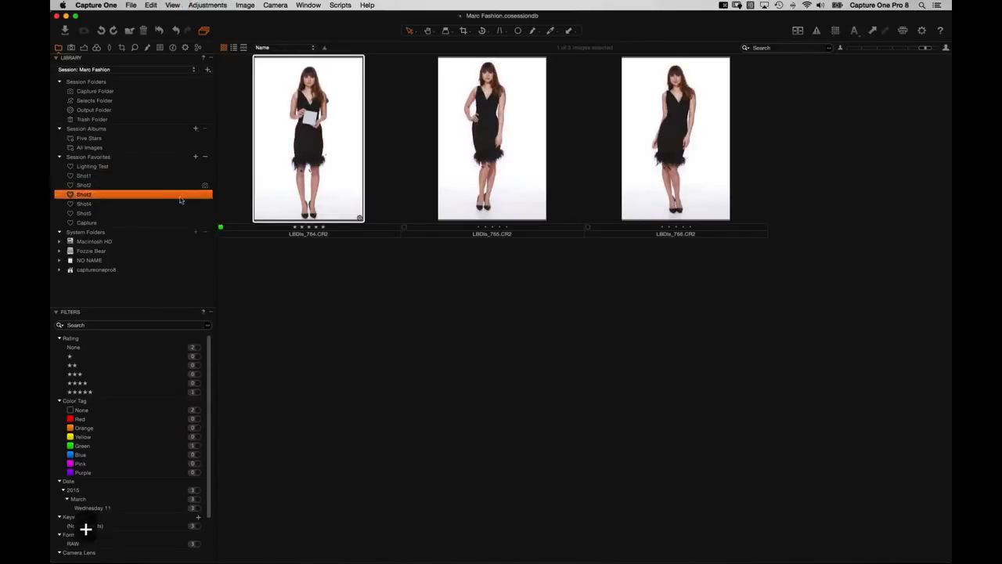
pyautogui.press('+')
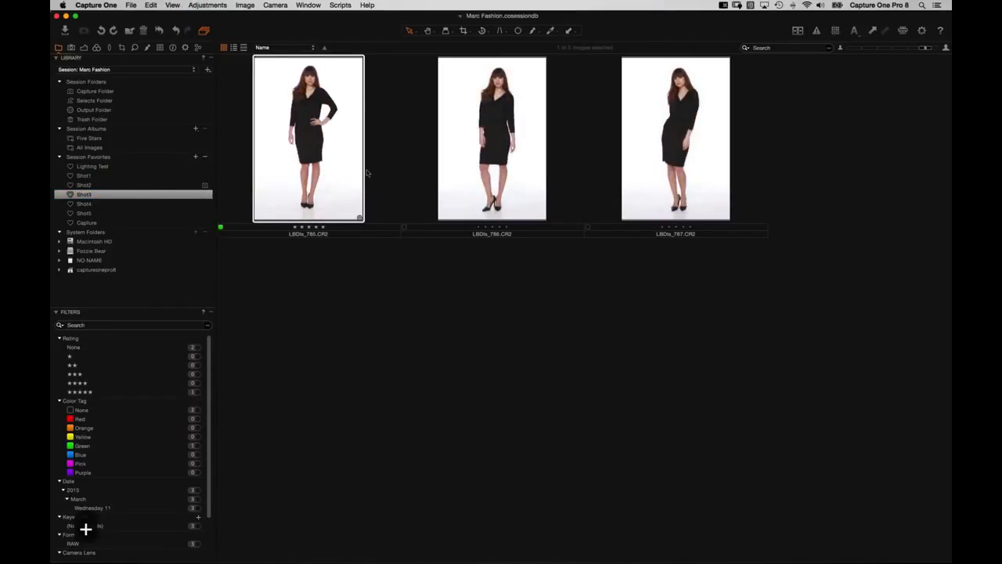
pyautogui.click(84, 204)
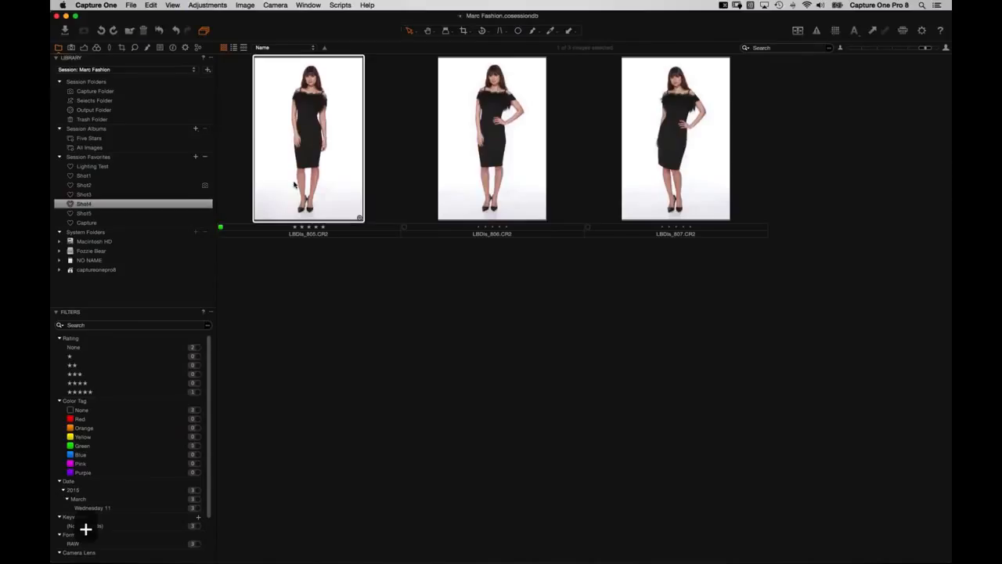
pyautogui.press('Down')
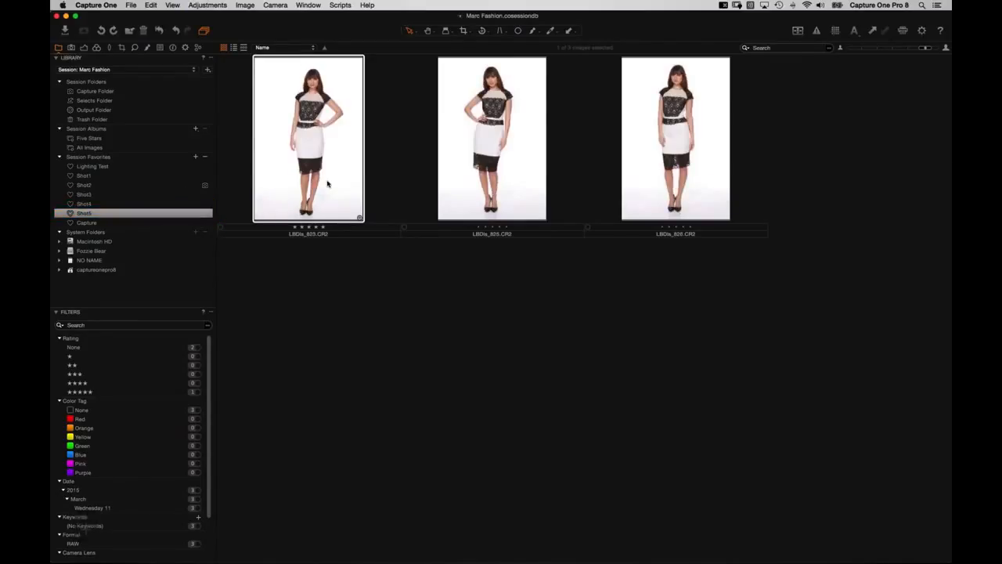
pyautogui.press('+')
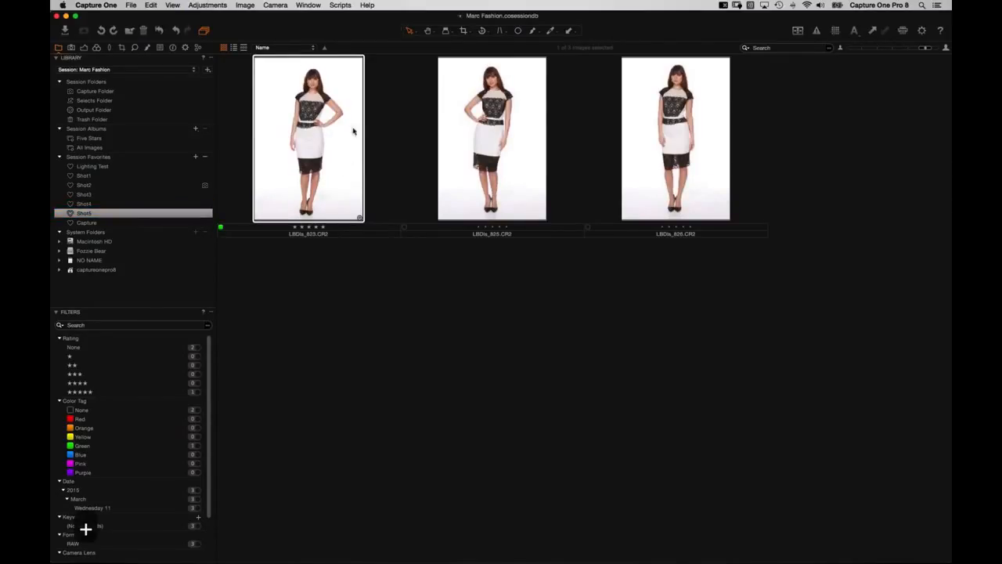
# Step: Show the All Images album, filter it by the Green color tag and select all the filtered images
pyautogui.click(111, 146)
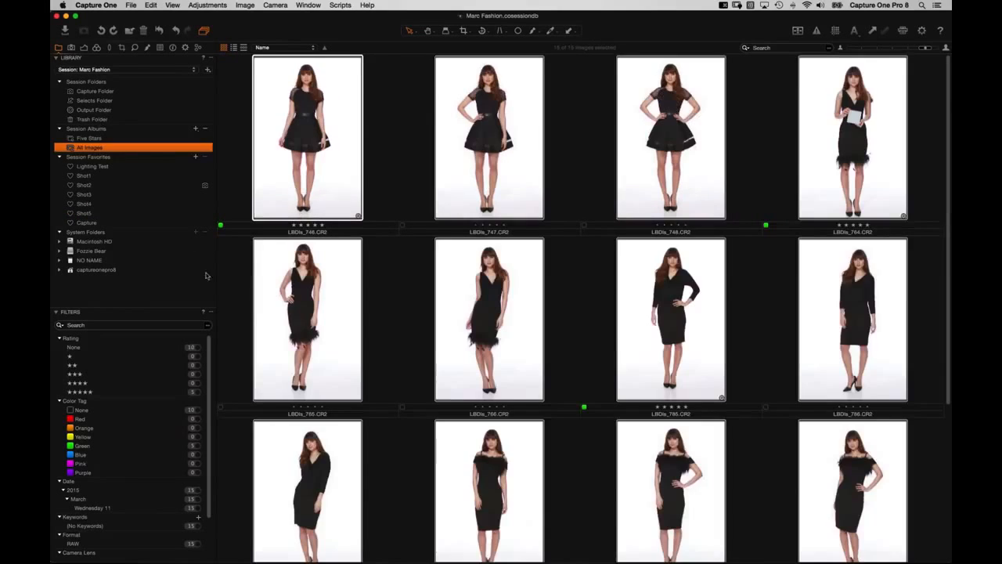
pyautogui.click(196, 446)
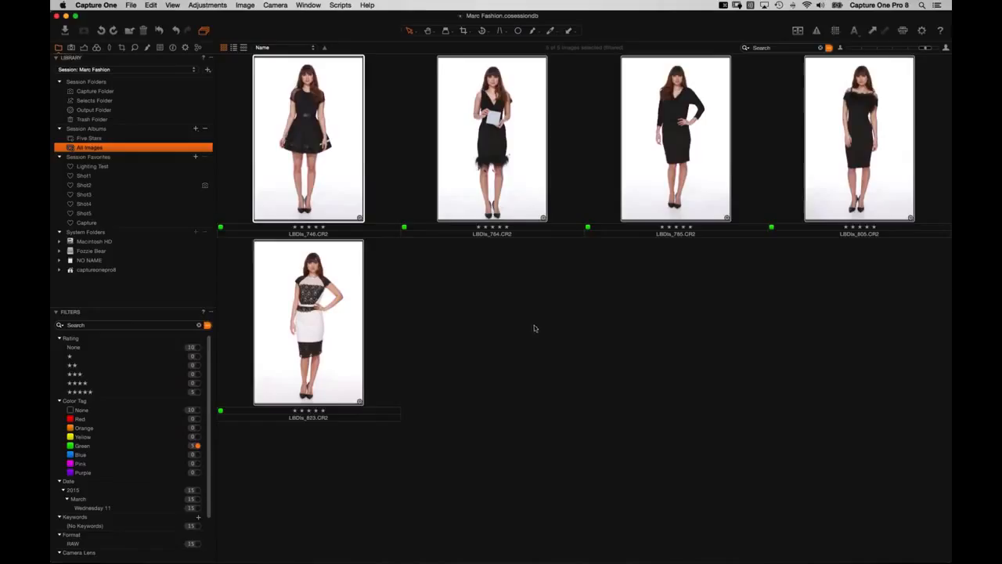
pyautogui.press('super+a')
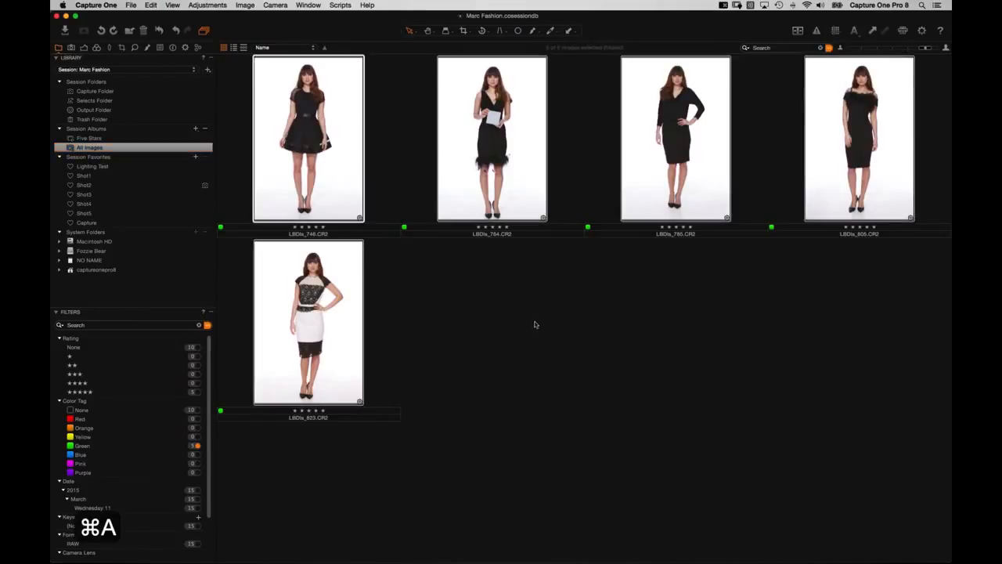
# Step: Try adding a slash and the Color Tag token after Session Sub Path in the output location's sub folder format
pyautogui.click(184, 47)
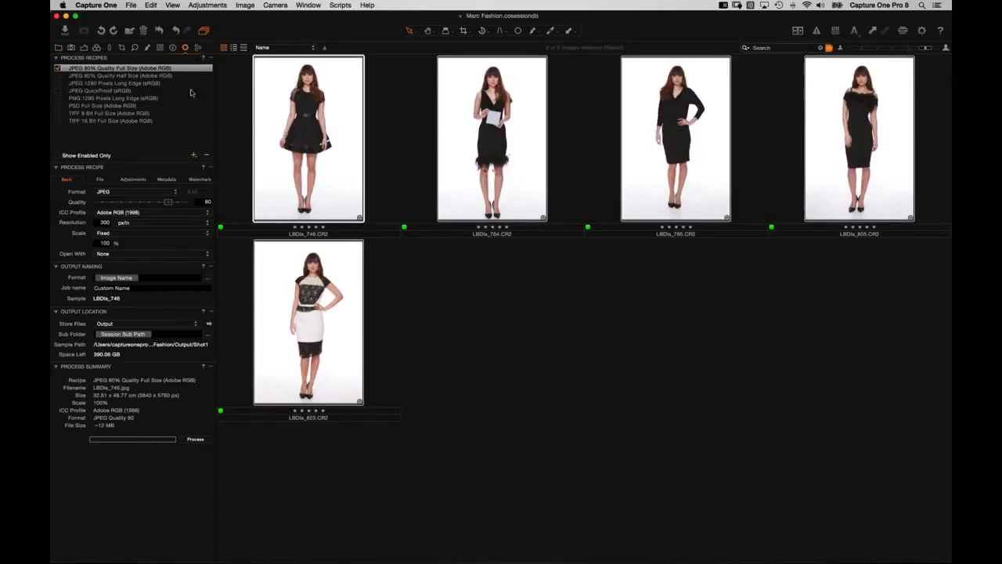
pyautogui.click(207, 334)
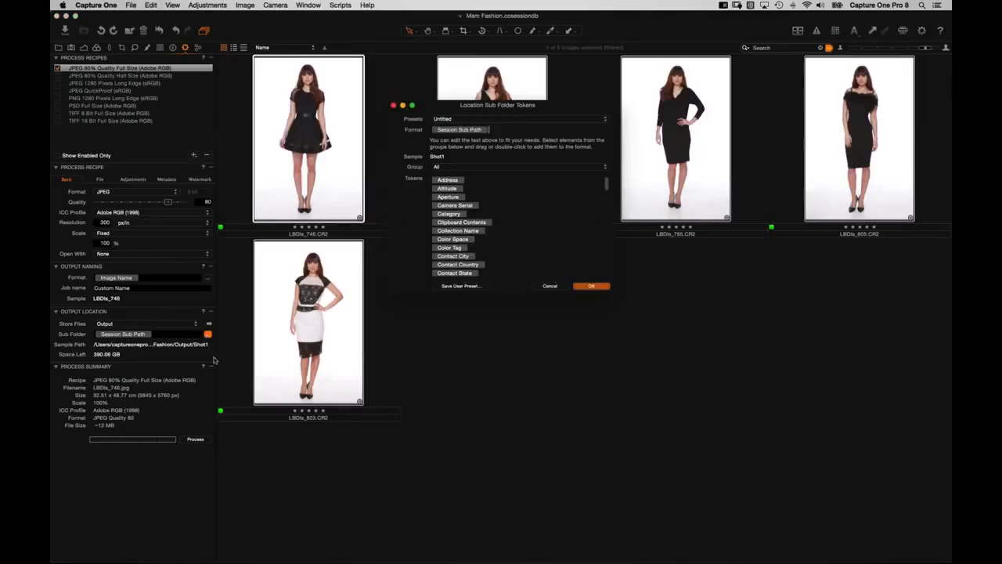
pyautogui.write('/')
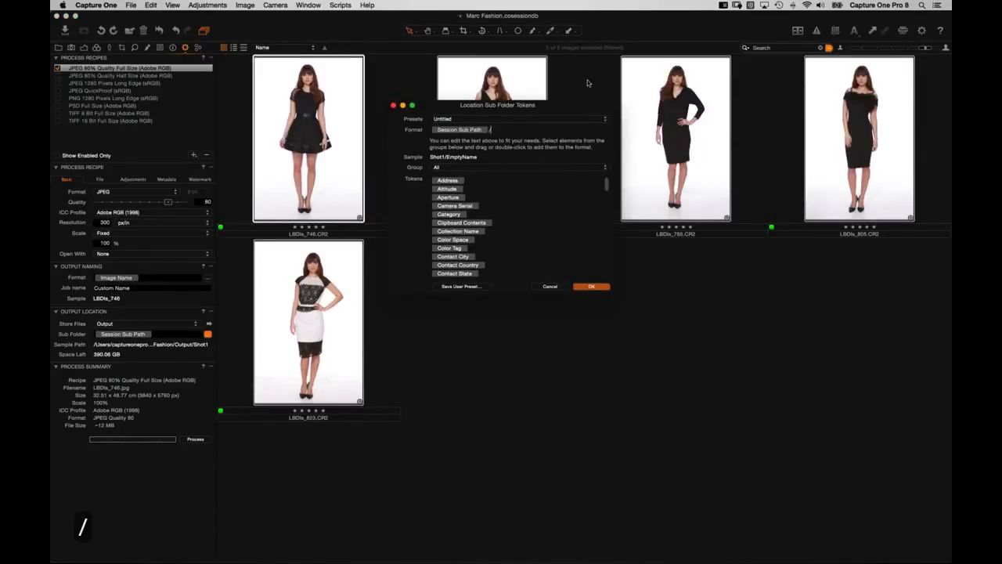
pyautogui.write('col')
pyautogui.press('Down')
pyautogui.press('Down')
pyautogui.press('Down')
pyautogui.press('Return')
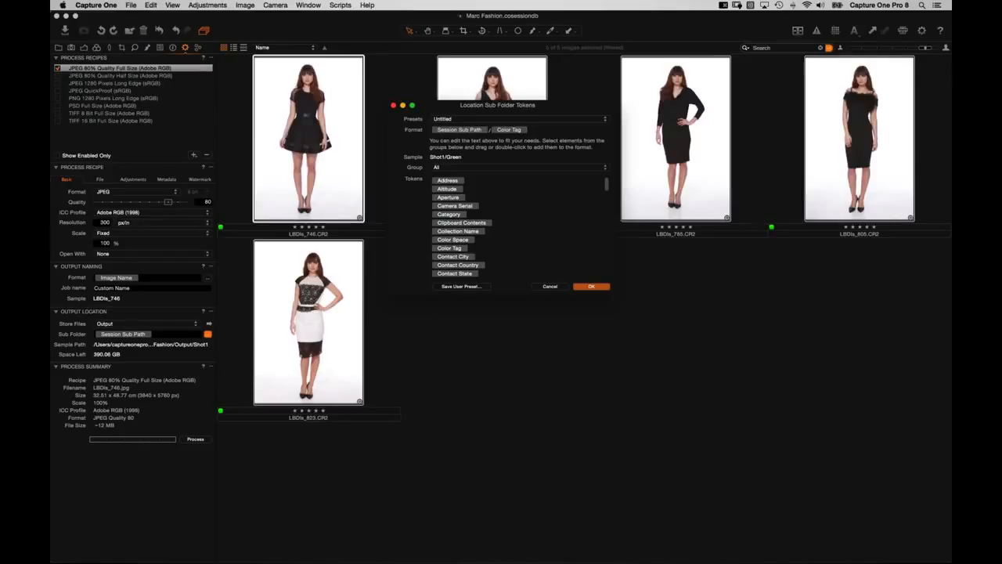
pyautogui.press('Return')
pyautogui.click(552, 286)
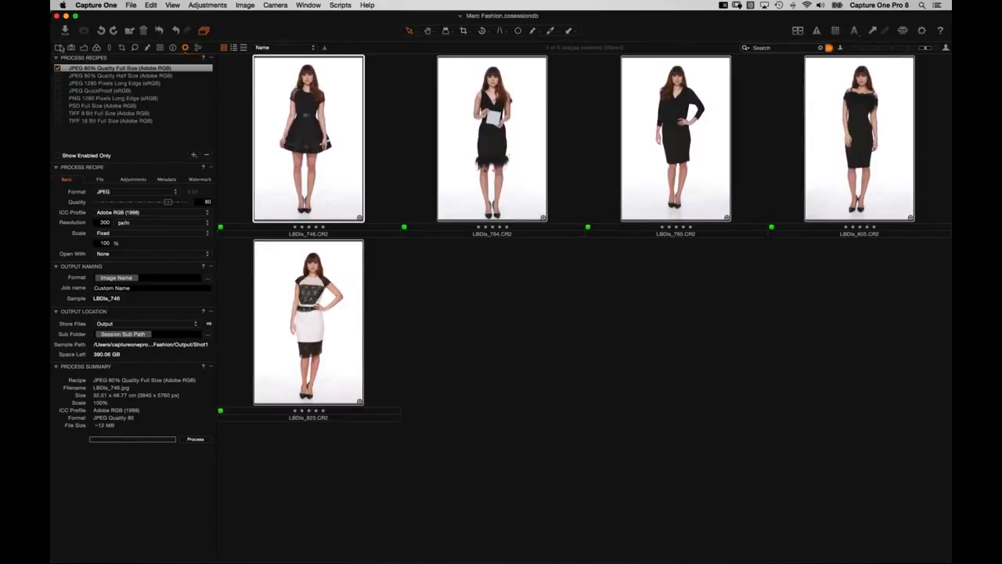
# Step: Reveal the session's Output Folder in System Folders and check the processed images in Shot1, Shot2 and Shot3
pyautogui.click(59, 47)
pyautogui.click(100, 110)
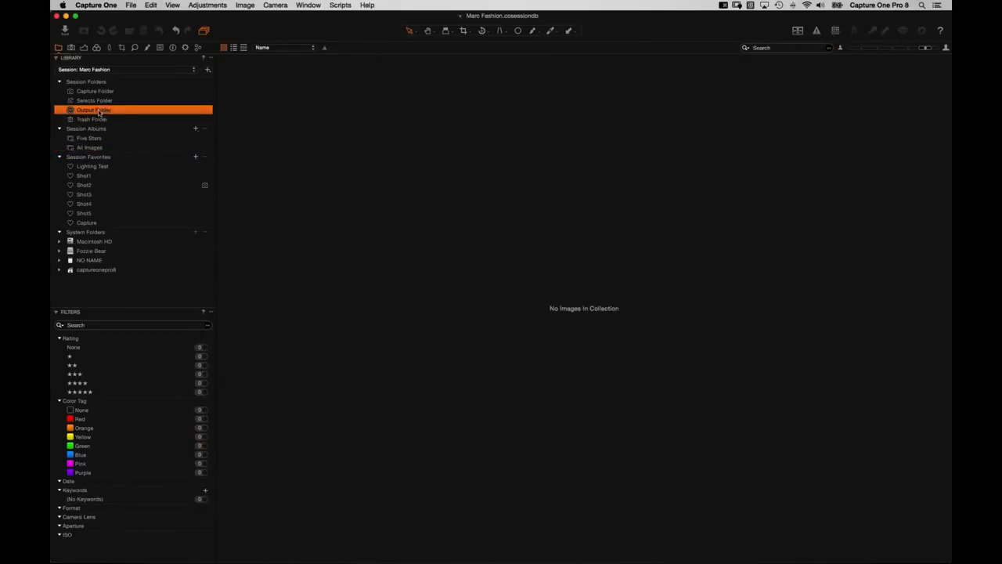
pyautogui.rightClick(99, 112)
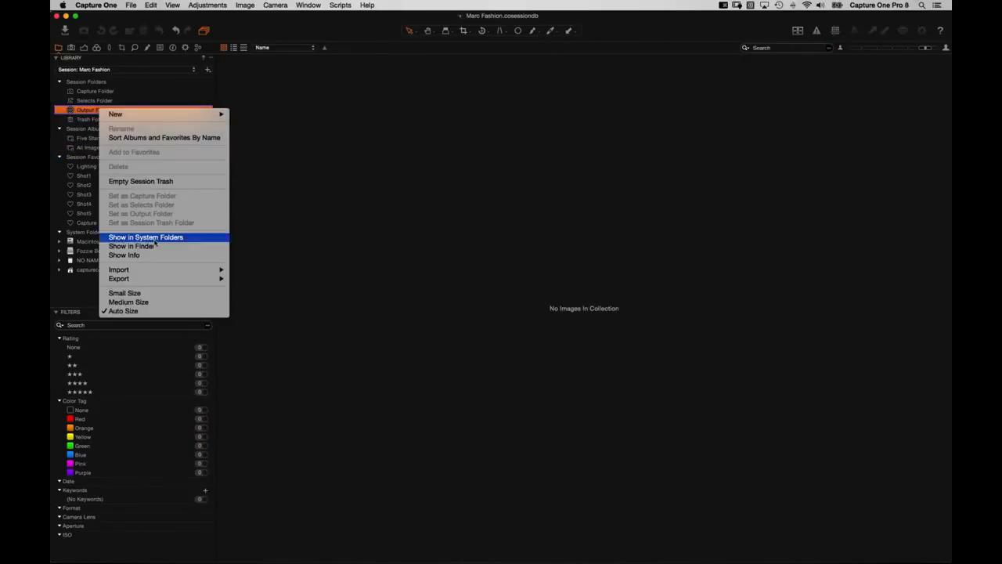
pyautogui.click(154, 238)
pyautogui.scroll(-1, 118, 227)
pyautogui.click(89, 255)
pyautogui.click(124, 264)
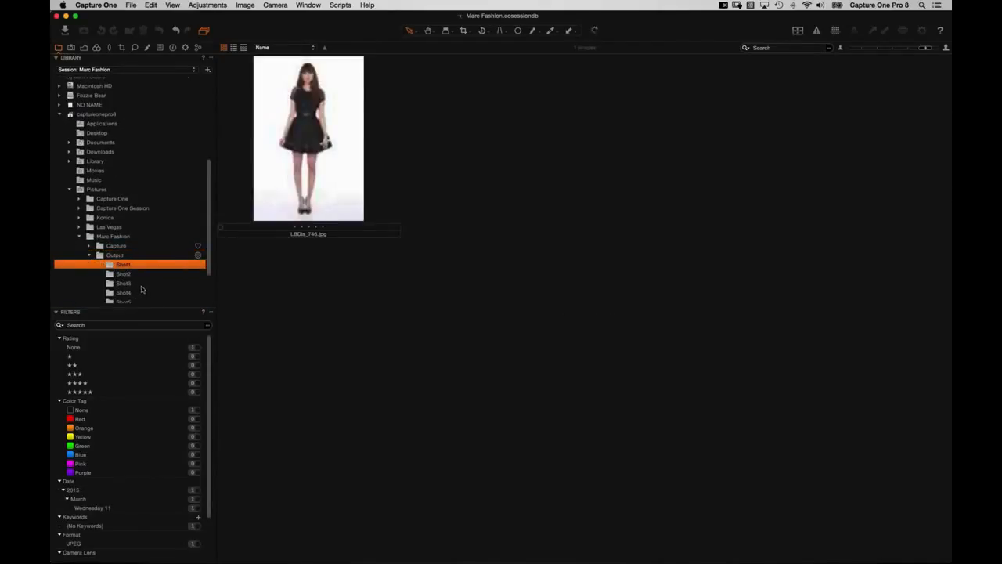
pyautogui.click(128, 277)
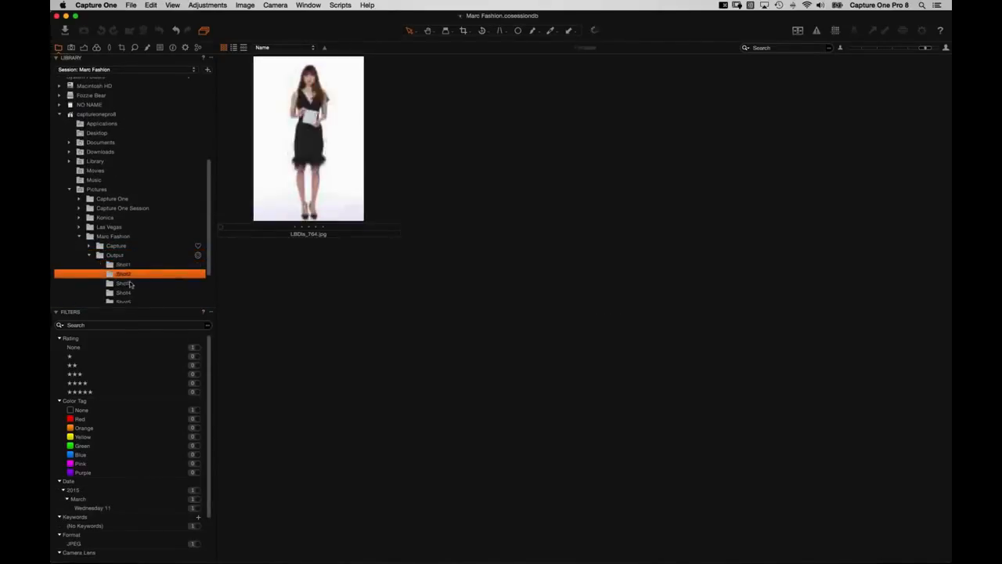
pyautogui.click(132, 283)
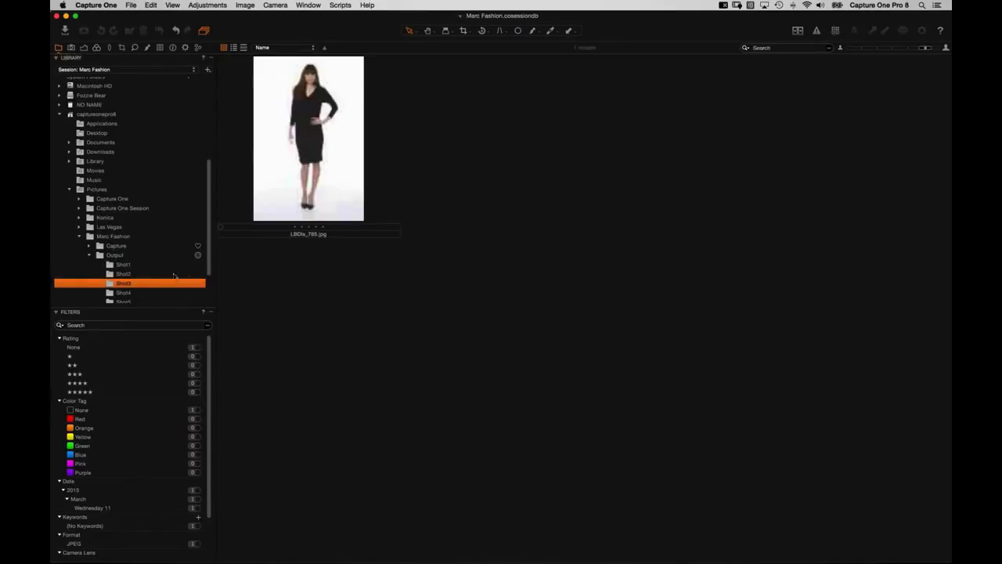
# Step: Open the processed JPEG from the Shot3 output folder in Adobe Photoshop CC 2014
pyautogui.rightClick(312, 129)
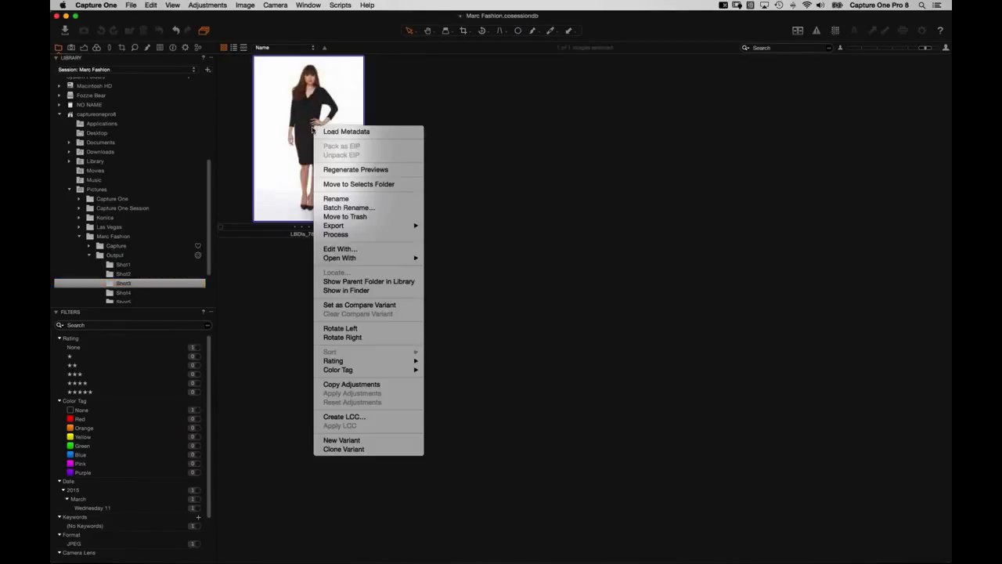
pyautogui.moveTo(374, 259)
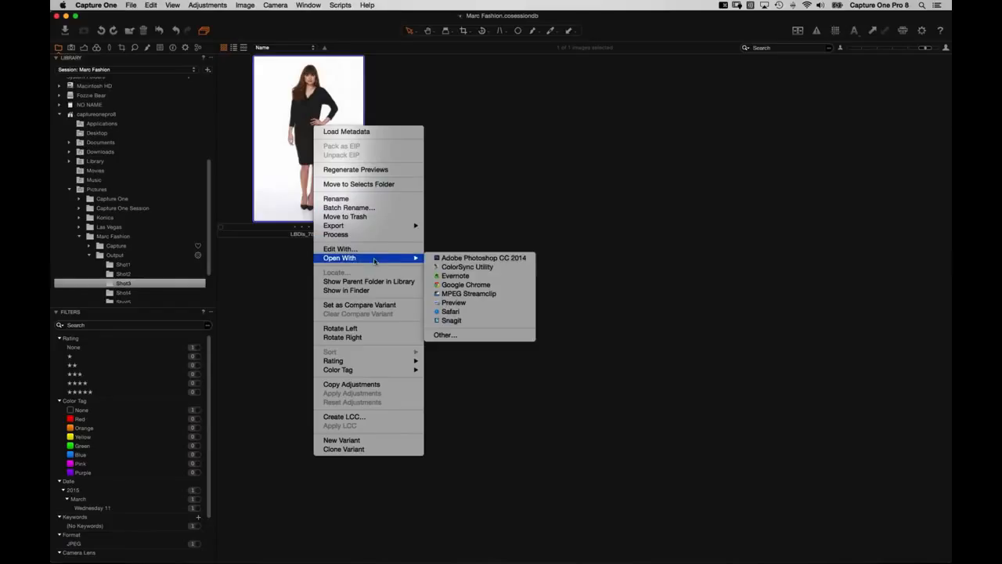
pyautogui.click(464, 258)
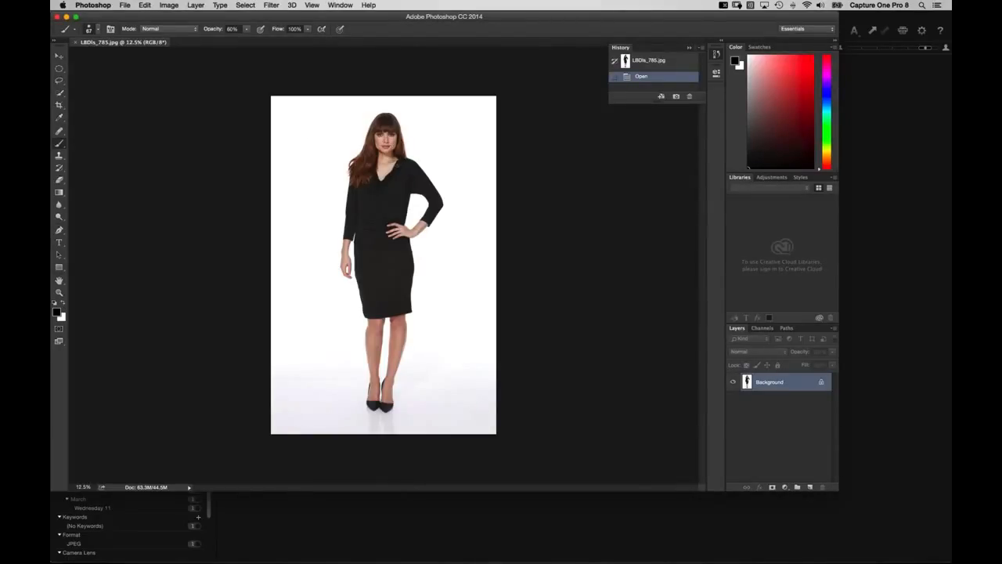
# Step: Crop the photo to the model's upper body, from above the head to just below the hips
pyautogui.press('c')
pyautogui.moveTo(462, 398); pyautogui.dragTo(313, 212)
pyautogui.moveTo(418, 249); pyautogui.dragTo(417, 362)
pyautogui.press('Return')
# Step: Close the cropped image, saving it as a Baseline ("Standard") JPEG at High quality 8, and return to Capture One
pyautogui.press('super+w')
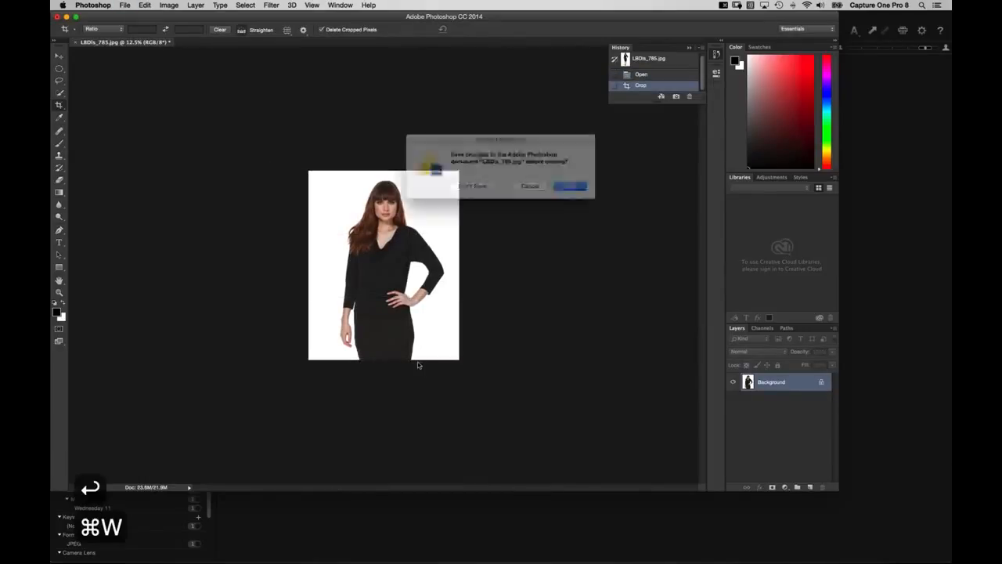
pyautogui.click(579, 193)
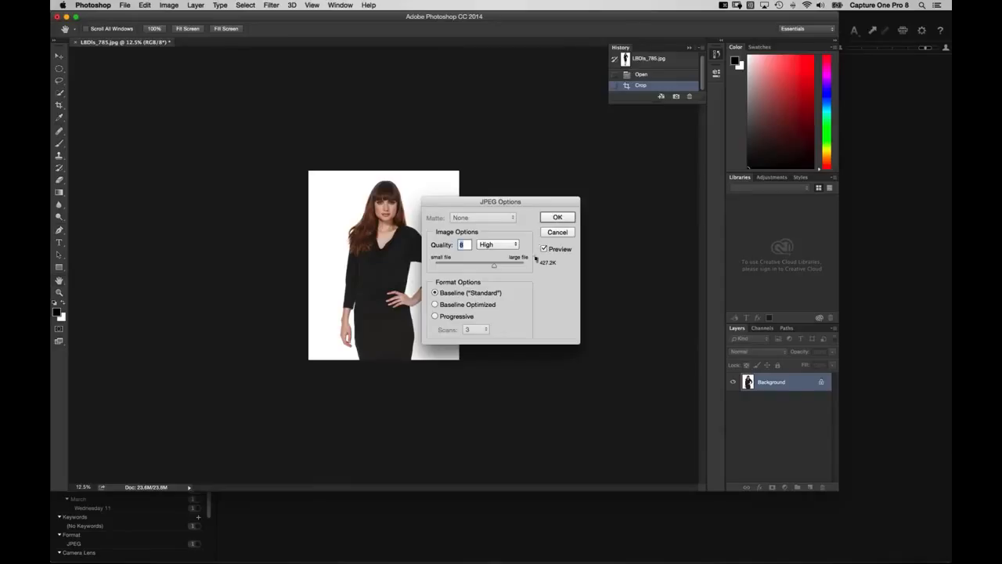
pyautogui.press('Return')
pyautogui.click(383, 519)
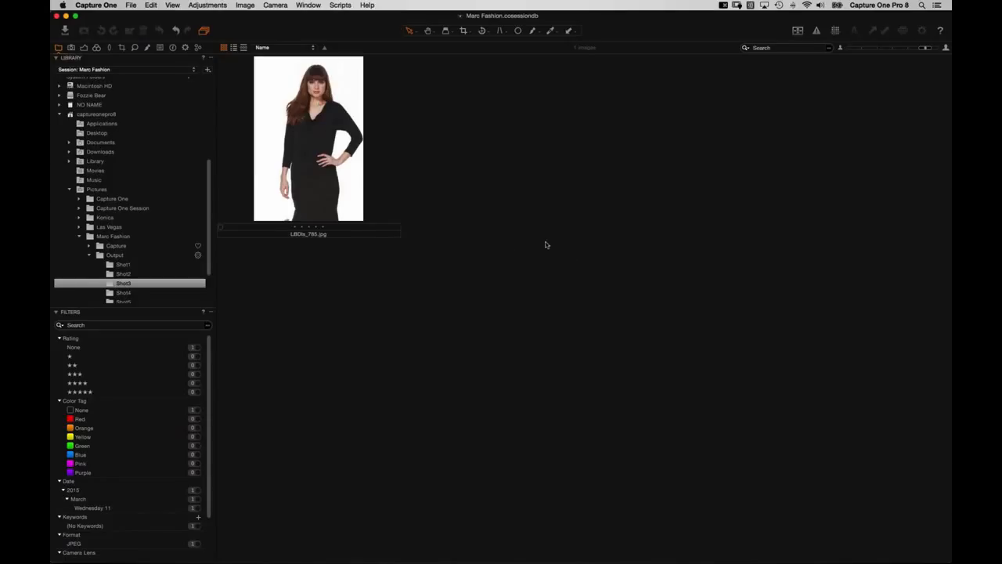
pyautogui.rightClick(316, 167)
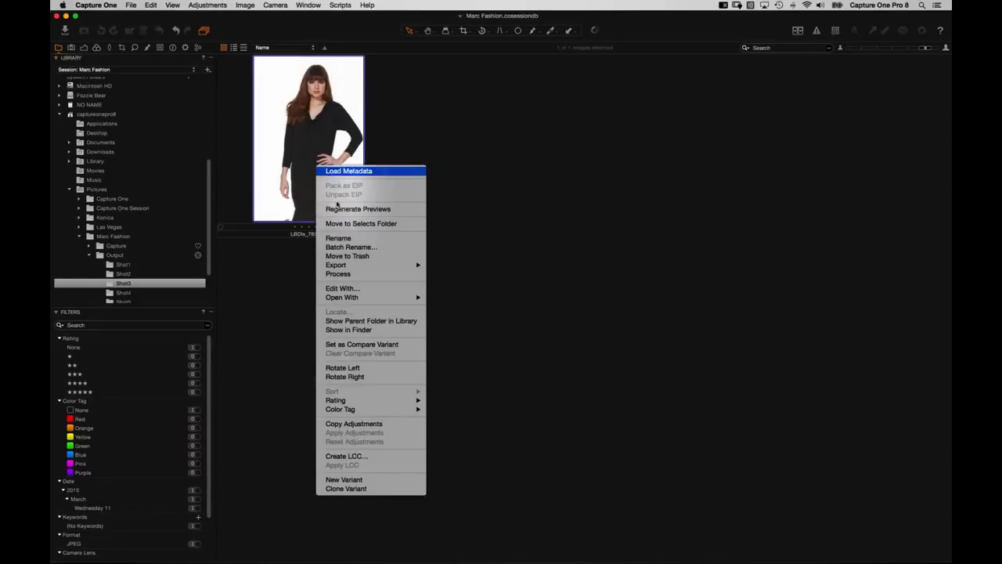
pyautogui.moveTo(367, 300)
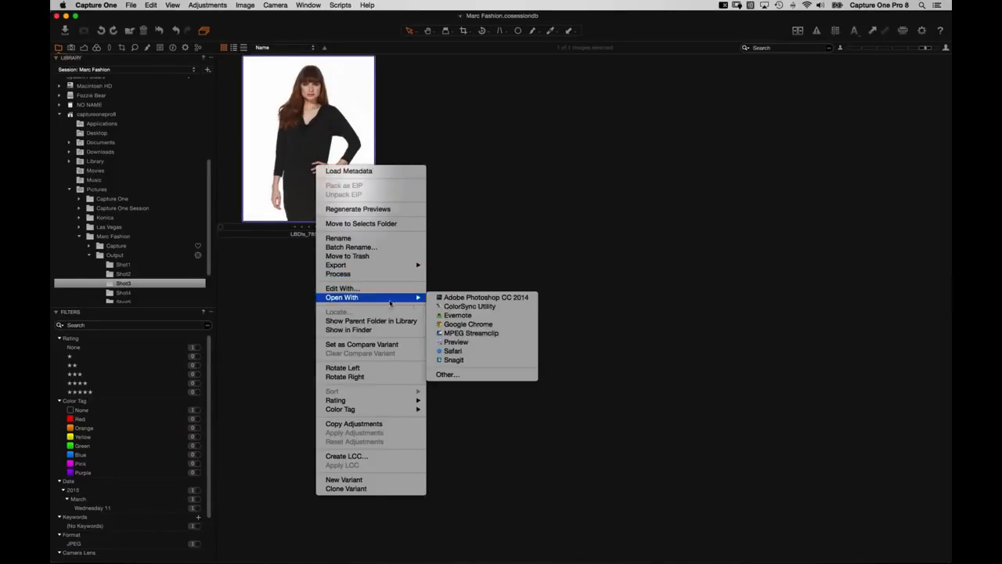
pyautogui.click(529, 298)
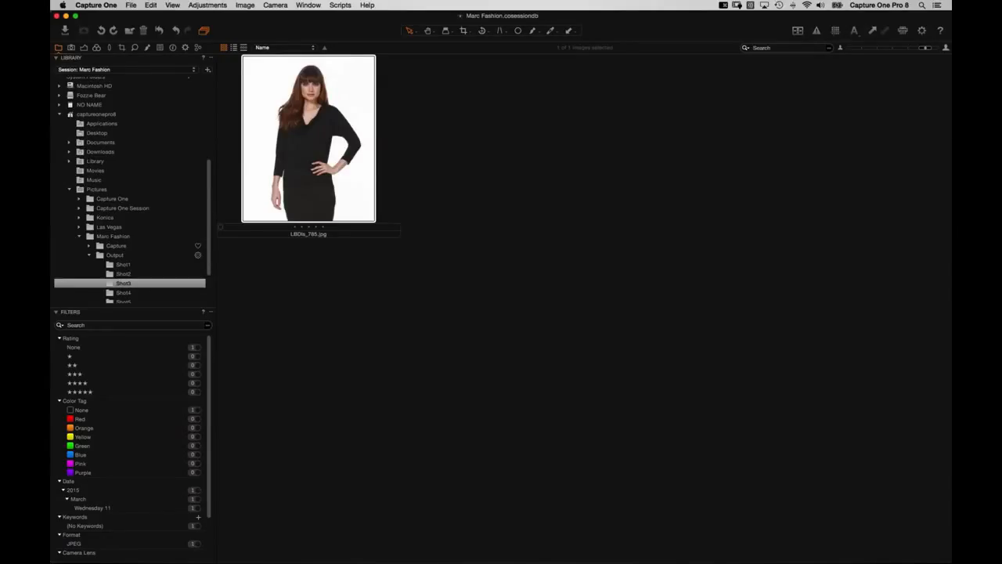
# Step: Switch to Safari, search the web for chronosync in a new window, and open the ChronoSync Overview page from Econ Technologies
pyautogui.press('super+Tab')
pyautogui.press('super+Tab')
pyautogui.press('super+Tab')
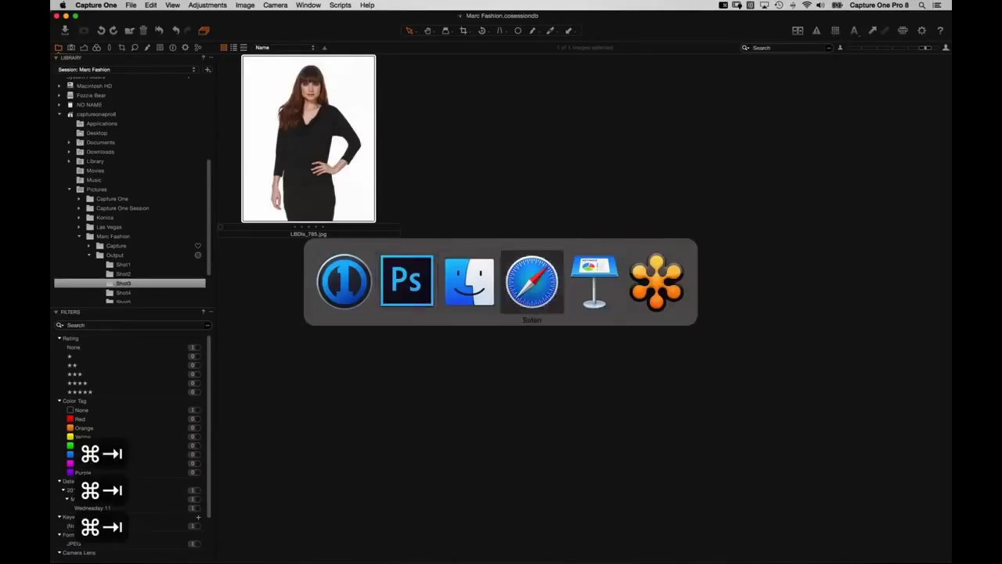
pyautogui.press('super+n')
pyautogui.write('chroo')
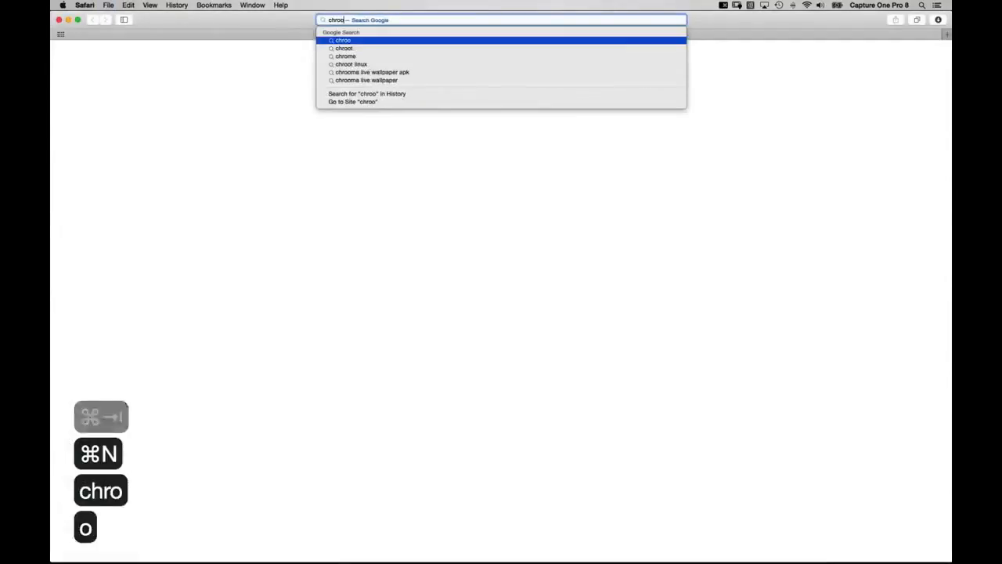
pyautogui.press('BackSpace')
pyautogui.write('nosync')
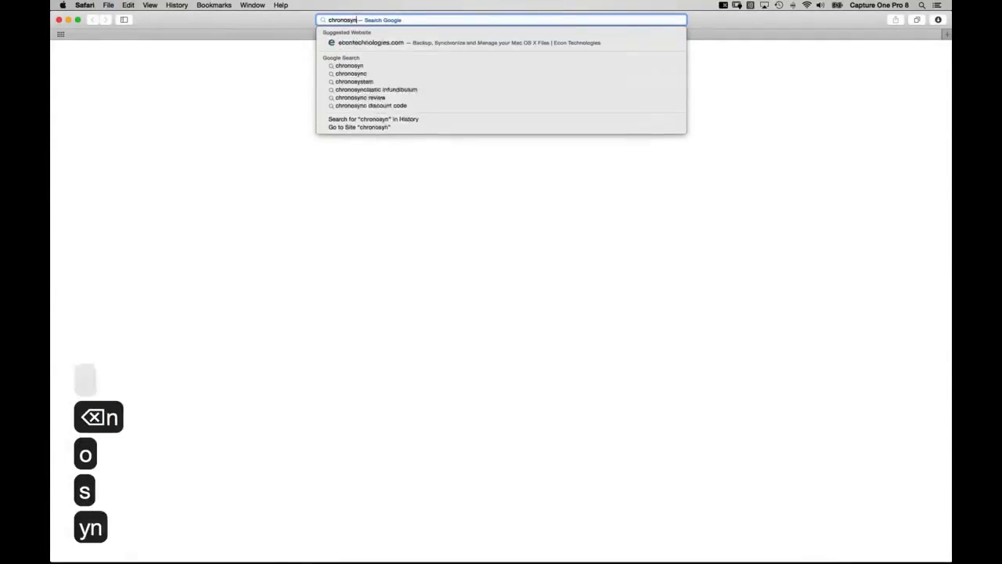
pyautogui.press('Return')
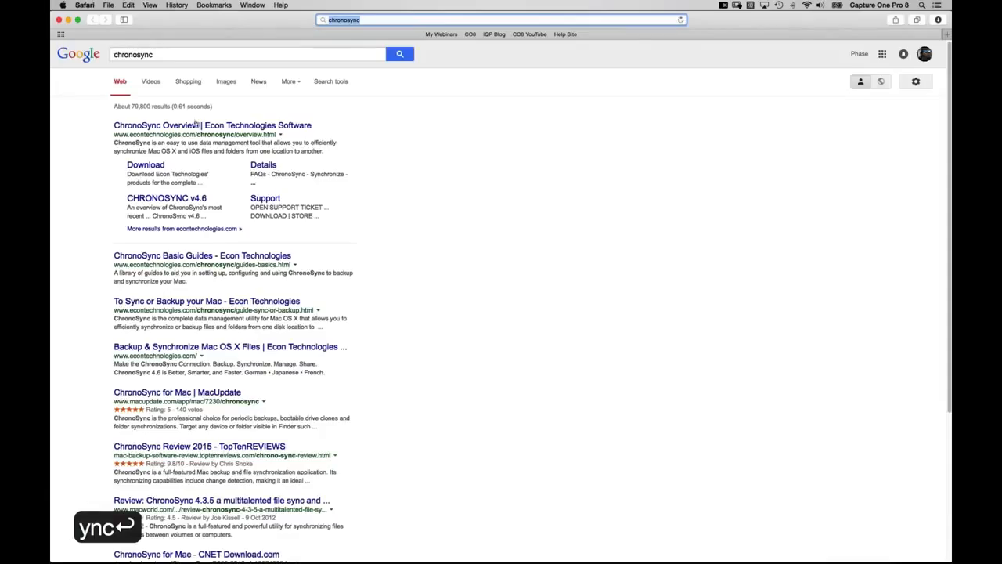
pyautogui.click(195, 127)
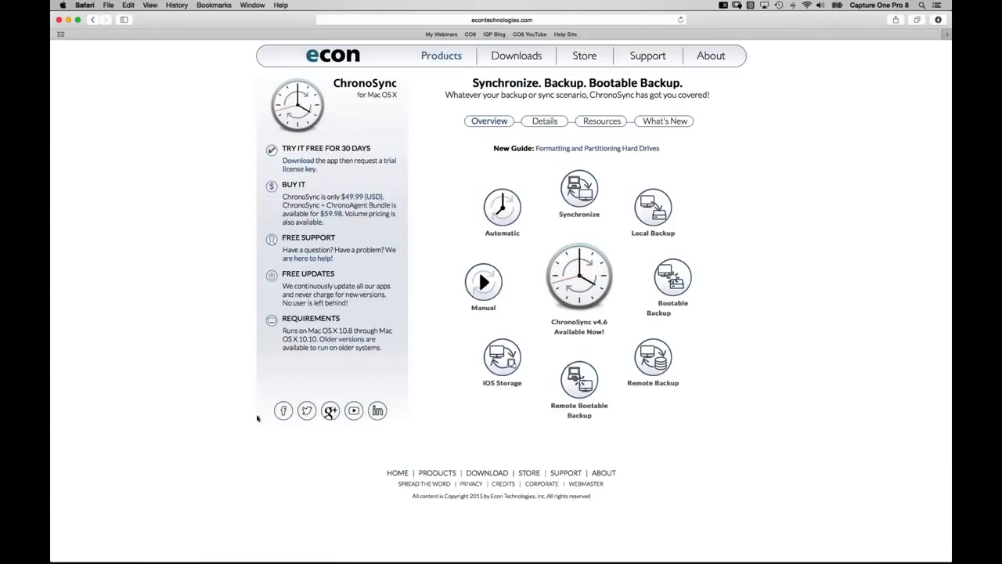
# Step: Return to Capture One and open the recent session Webinar AM.cosessiondb
pyautogui.press('super+Tab')
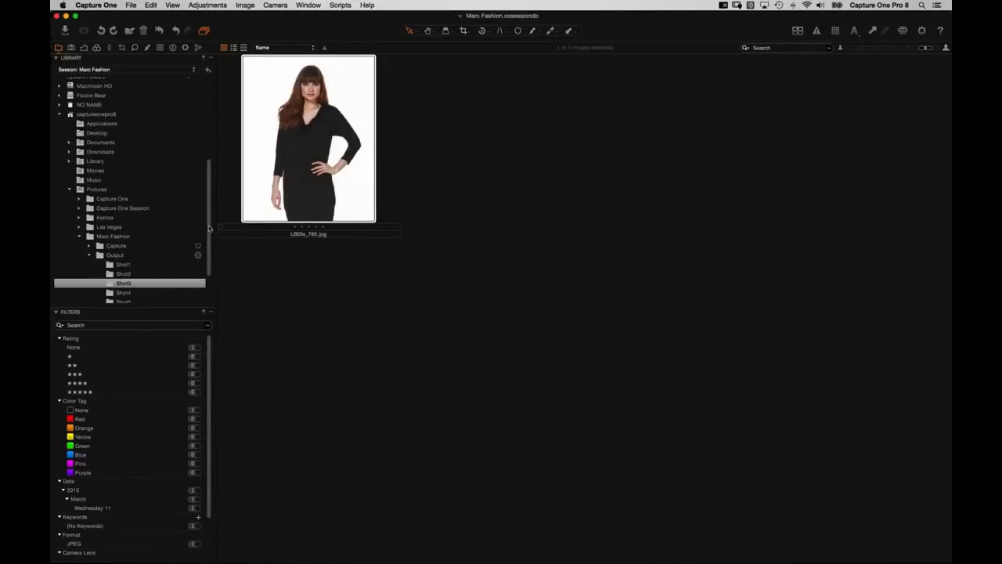
pyautogui.scroll(10, 210, 227)
pyautogui.click(308, 4)
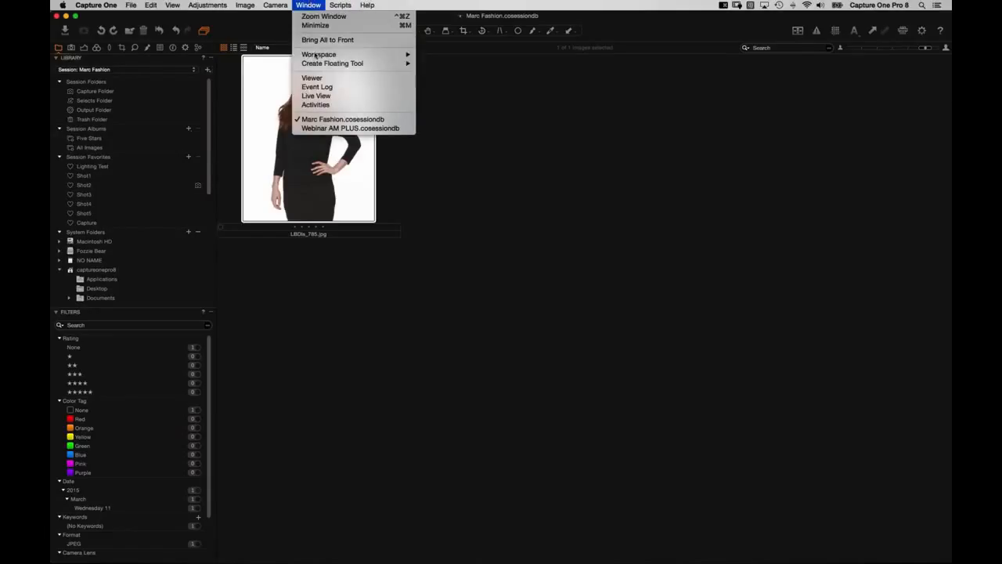
pyautogui.click(312, 78)
pyautogui.click(129, 4)
pyautogui.moveTo(144, 43)
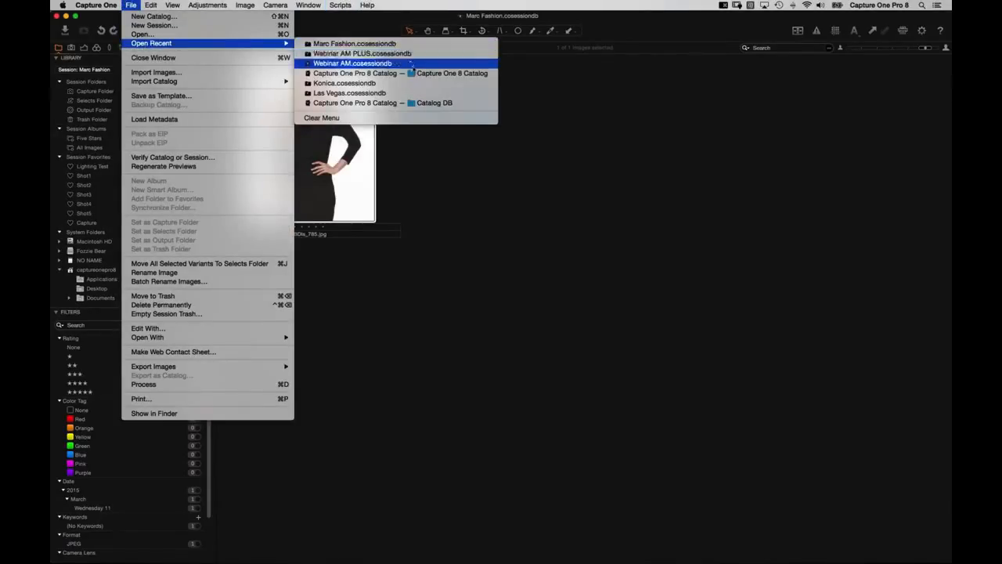
pyautogui.click(391, 64)
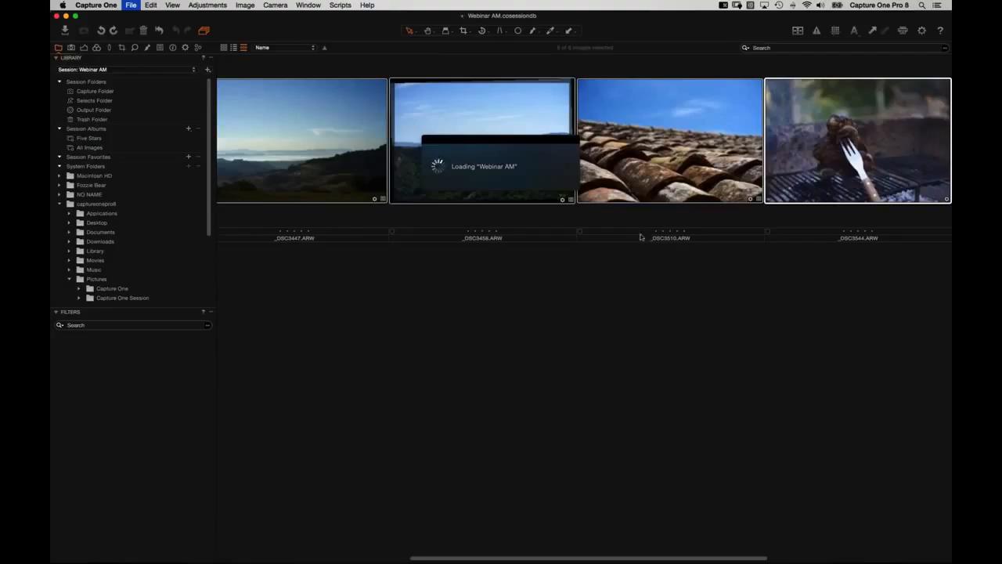
# Step: Check the contents of the Webinar AM session's Capture, Selects, Output and Trash folders
pyautogui.click(109, 99)
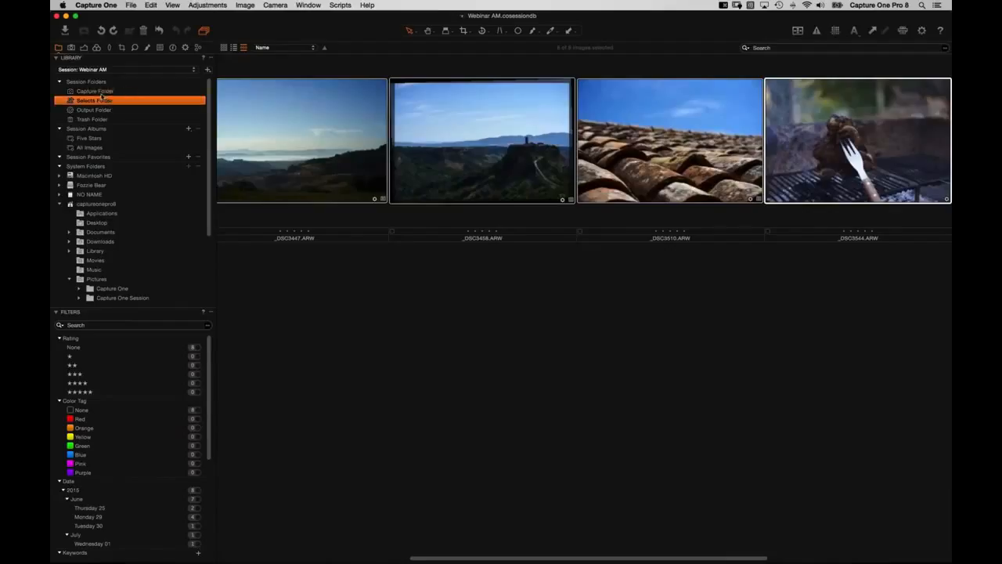
pyautogui.click(109, 92)
pyautogui.click(99, 100)
pyautogui.click(98, 110)
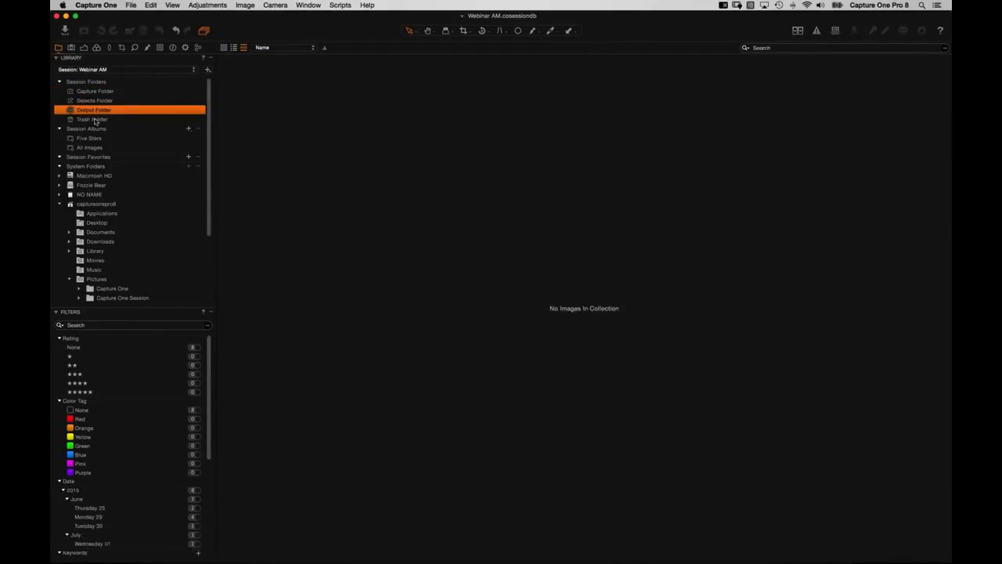
pyautogui.click(102, 119)
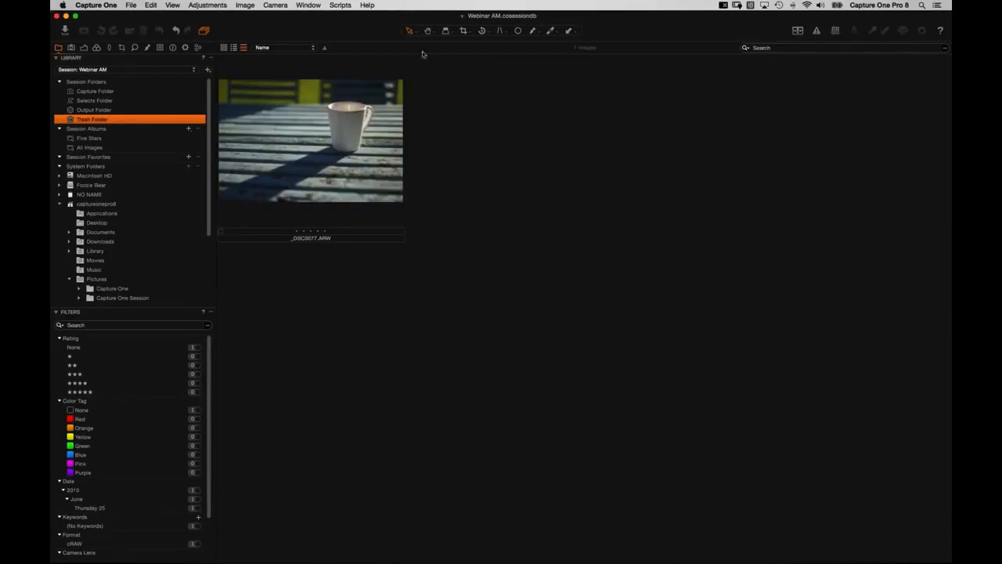
# Step: Inspect the Webinar AM folder's Capture, Output, Selects and Trash subfolders in Finder, and close that session in Capture One
pyautogui.keyDown('super'); pyautogui.click(462, 16); pyautogui.keyUp('super')
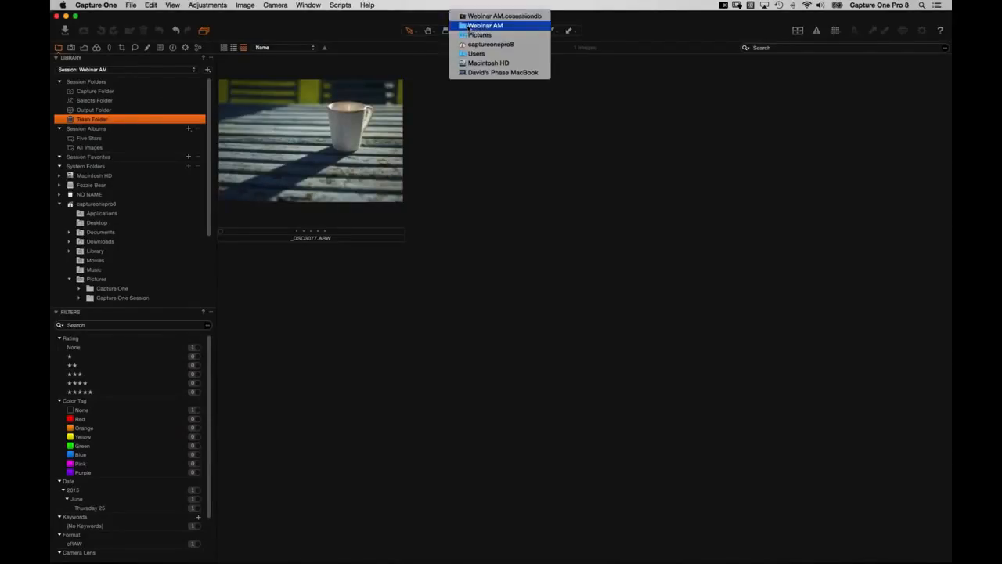
pyautogui.click(481, 24)
pyautogui.click(454, 147)
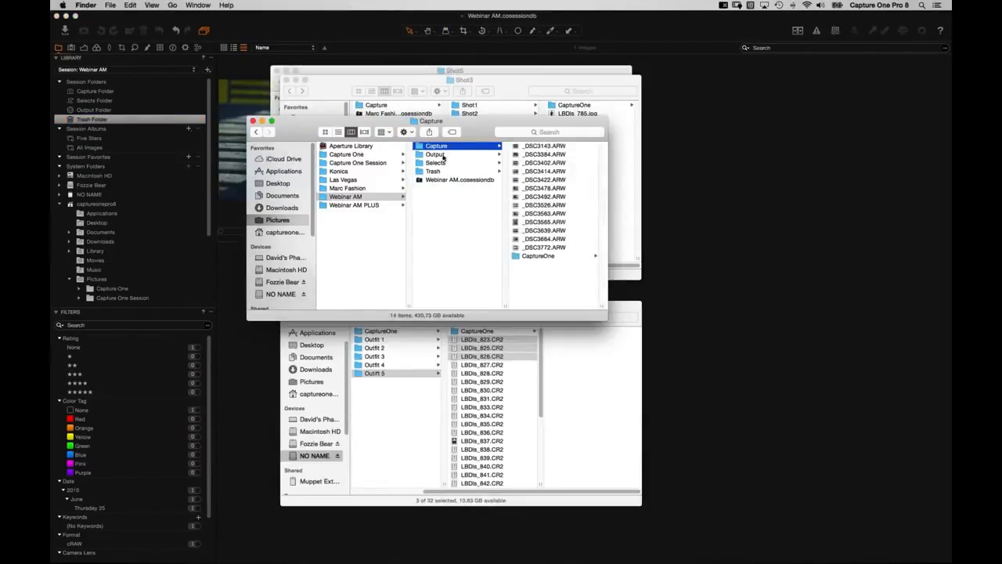
pyautogui.click(442, 156)
pyautogui.click(438, 162)
pyautogui.click(433, 170)
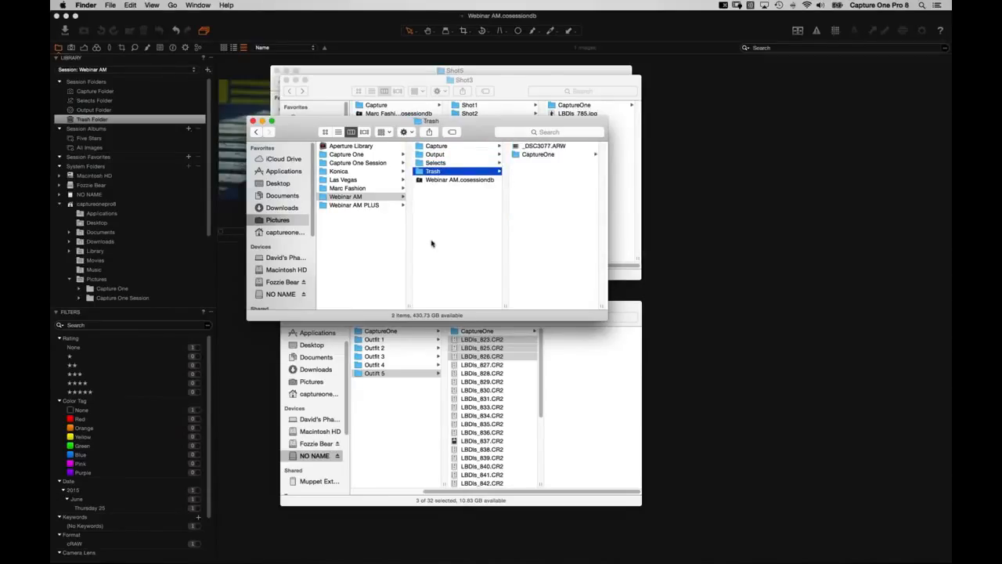
pyautogui.click(736, 212)
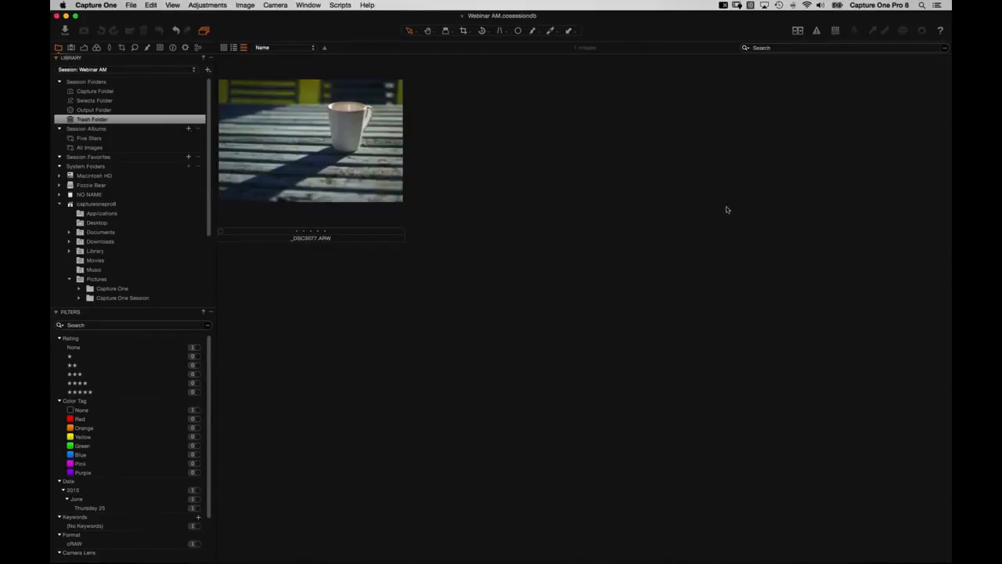
pyautogui.press('super+w')
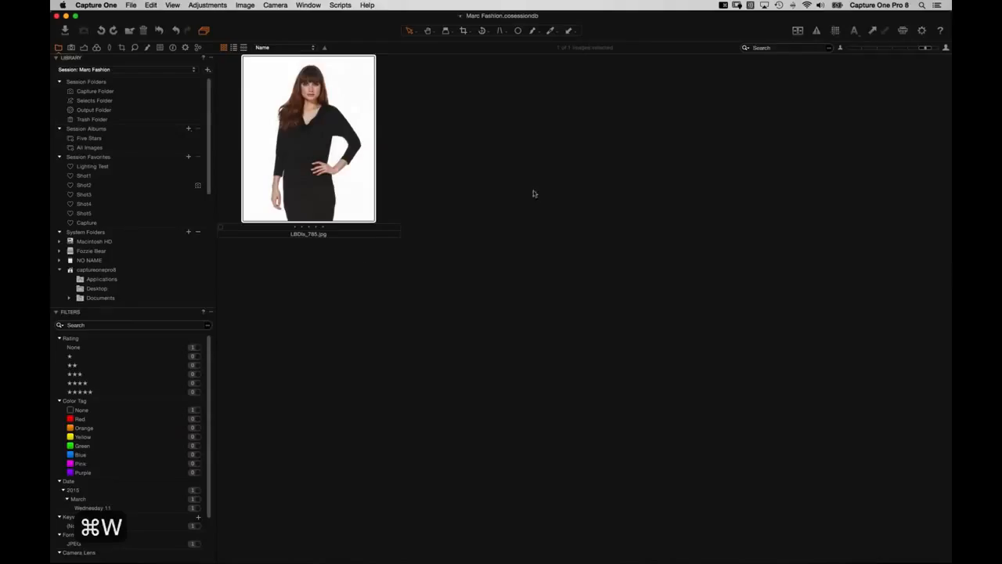
# Step: Start an image import, review the tokens available for naming the destination sub folder, and cancel the import without changes
pyautogui.click(65, 33)
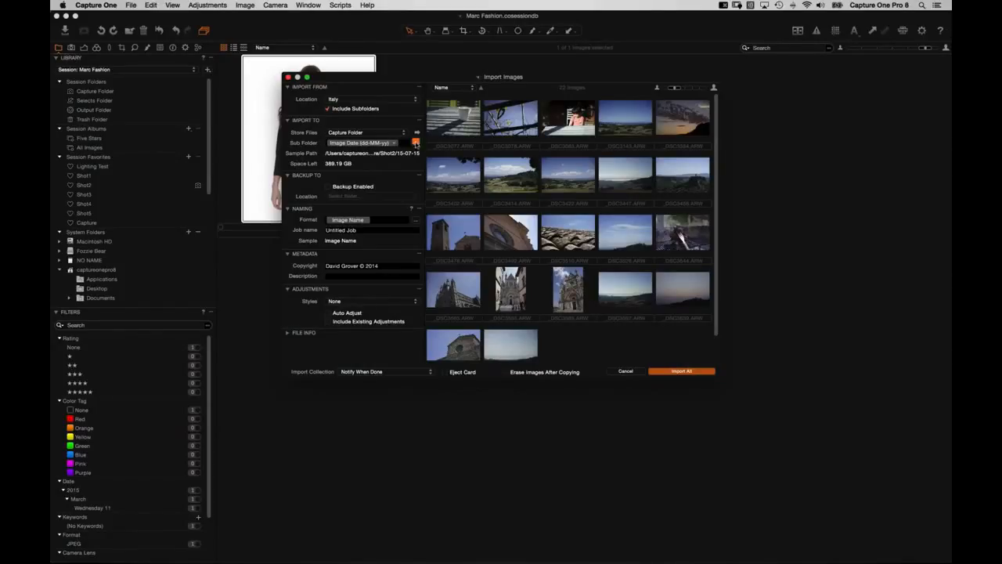
pyautogui.click(417, 144)
pyautogui.scroll(-1, 488, 207)
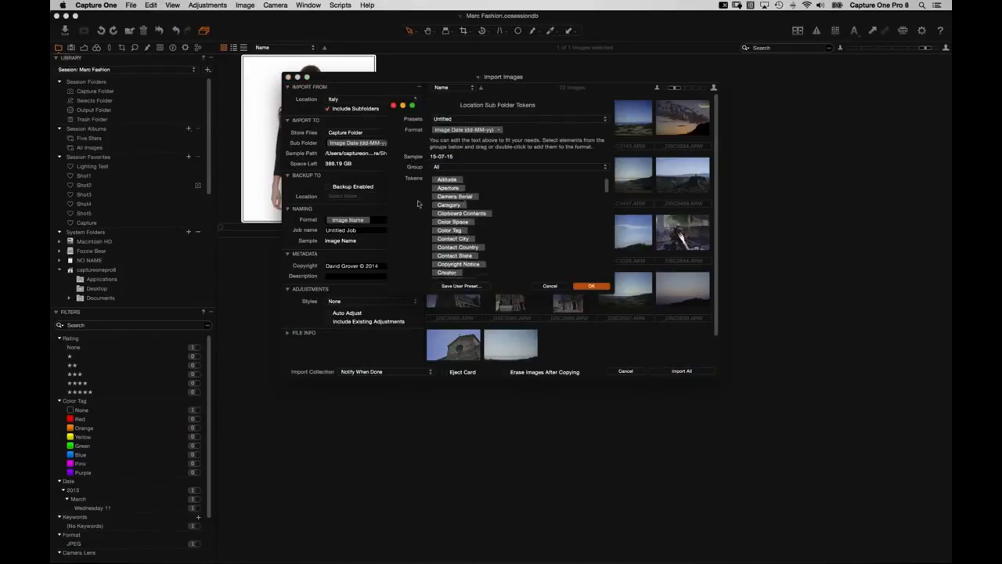
pyautogui.hotkey('ctrl', 'space')
pyautogui.scroll(-5, 521, 223)
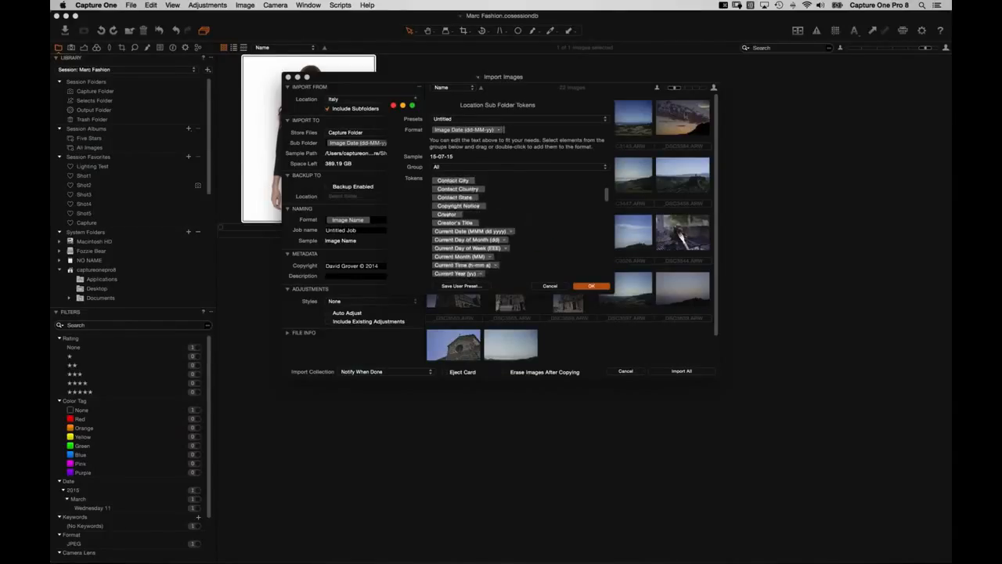
pyautogui.scroll(-3, 474, 227)
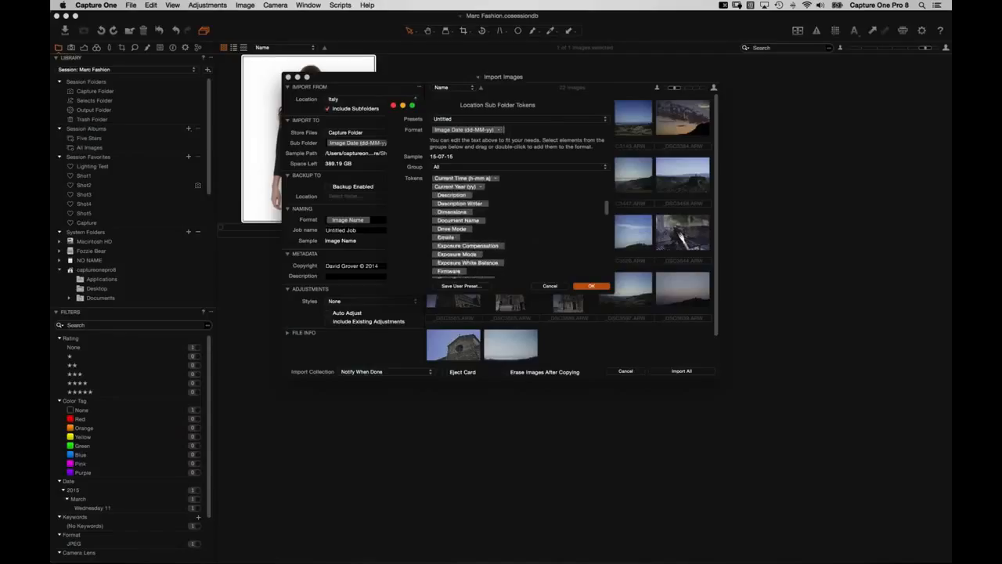
pyautogui.scroll(-3, 469, 227)
pyautogui.scroll(-3, 540, 234)
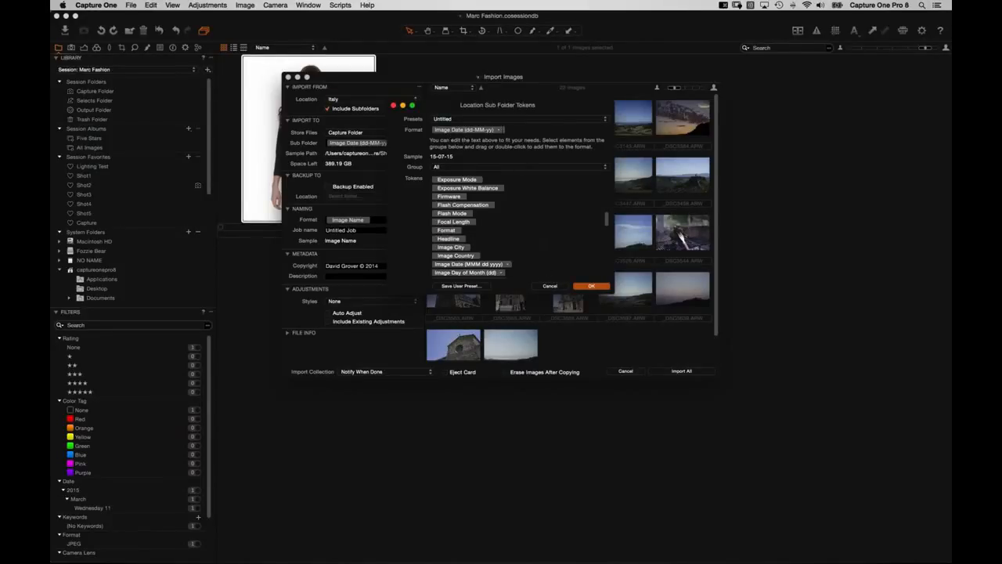
pyautogui.scroll(-3, 470, 227)
pyautogui.click(550, 286)
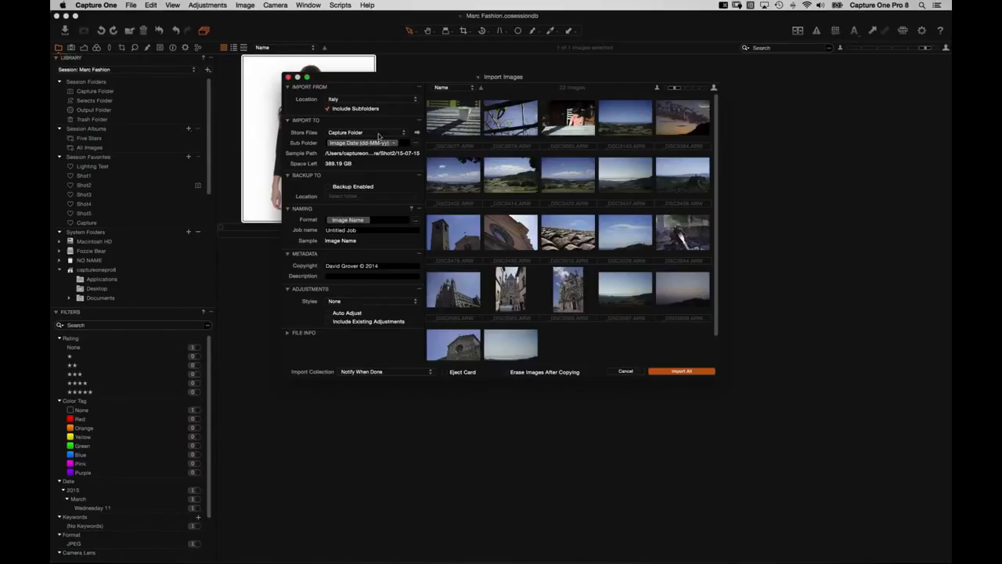
pyautogui.click(625, 371)
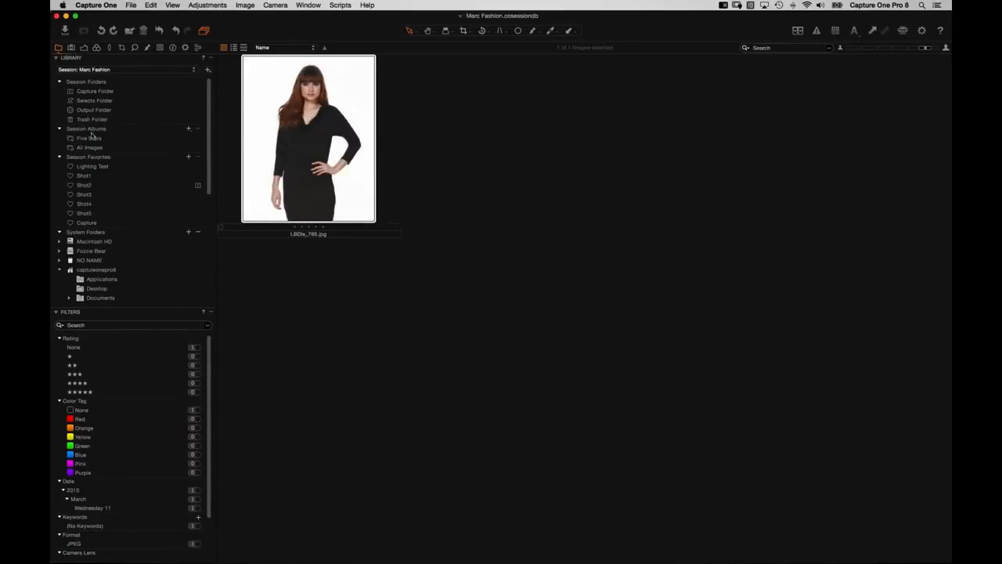
# Step: Switch to the Webinar AM PLUS session and view its 3 star and above album and the dated folders inside Capture
pyautogui.click(340, 5)
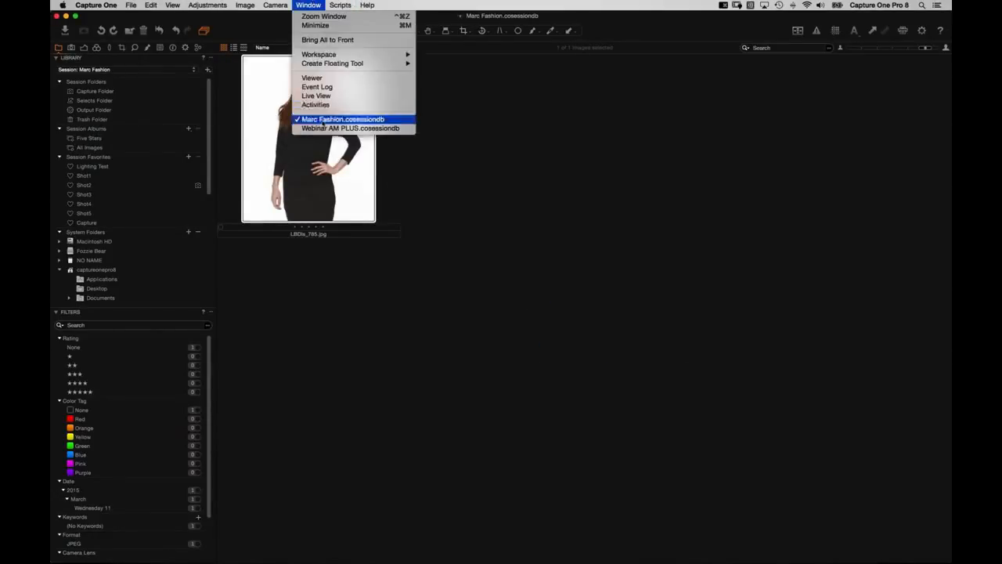
pyautogui.moveTo(131, 5)
pyautogui.moveTo(135, 43)
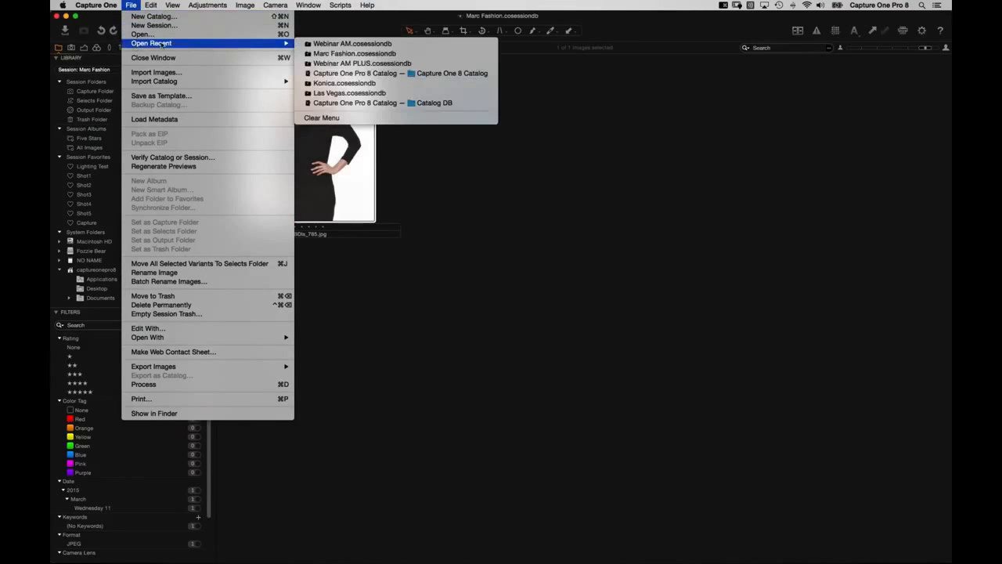
pyautogui.click(360, 62)
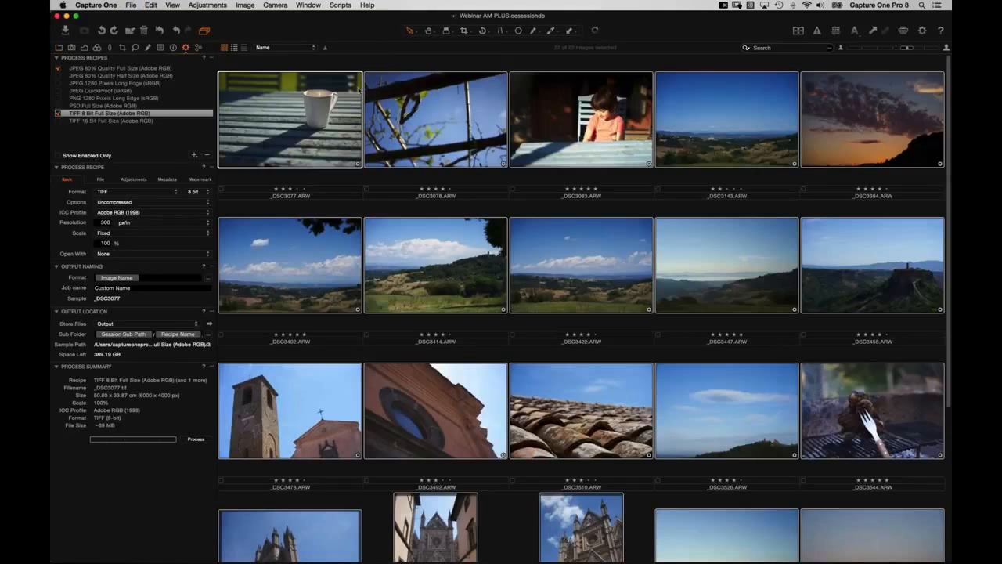
pyautogui.click(59, 47)
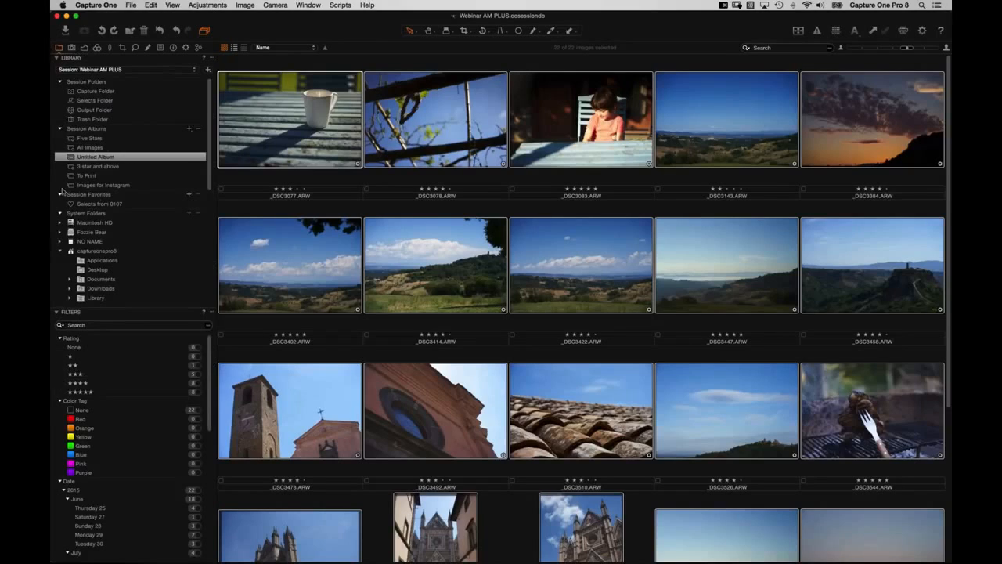
pyautogui.click(100, 166)
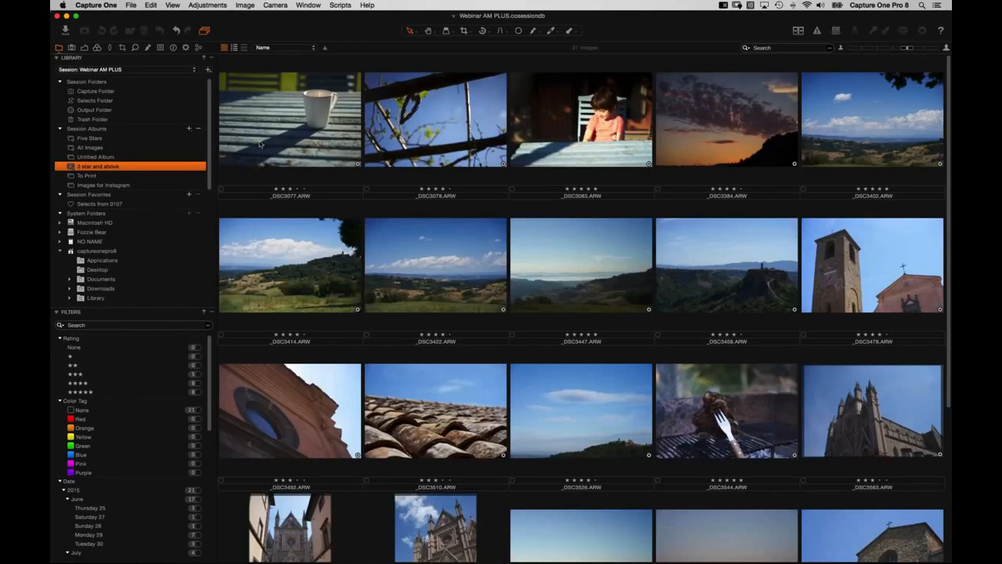
pyautogui.scroll(-5, 129, 235)
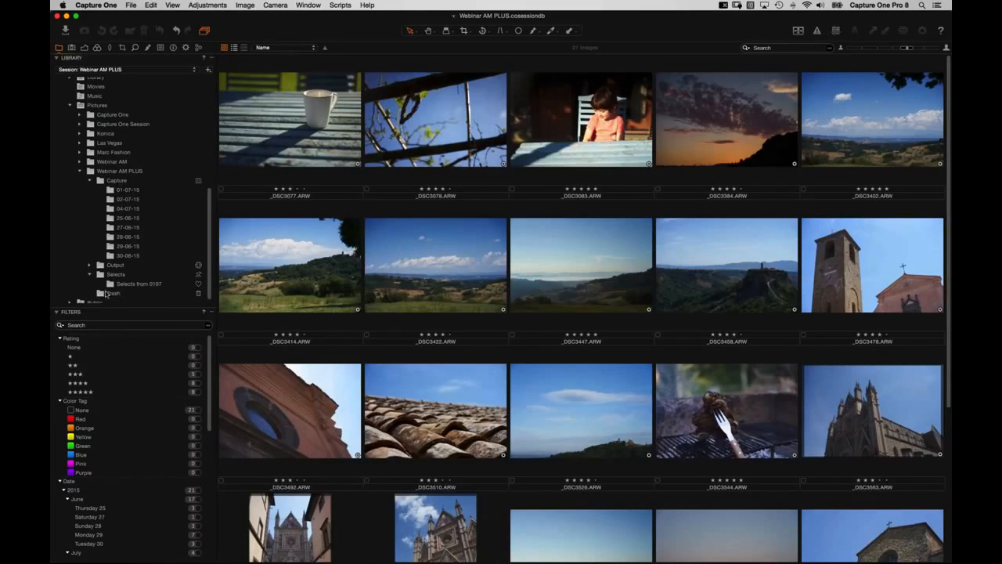
# Step: Return to the Marc Fashion session, reveal its folder in Finder, and inspect the Capture folder, the Output folder and Output's Shot1
pyautogui.click(307, 5)
pyautogui.click(345, 120)
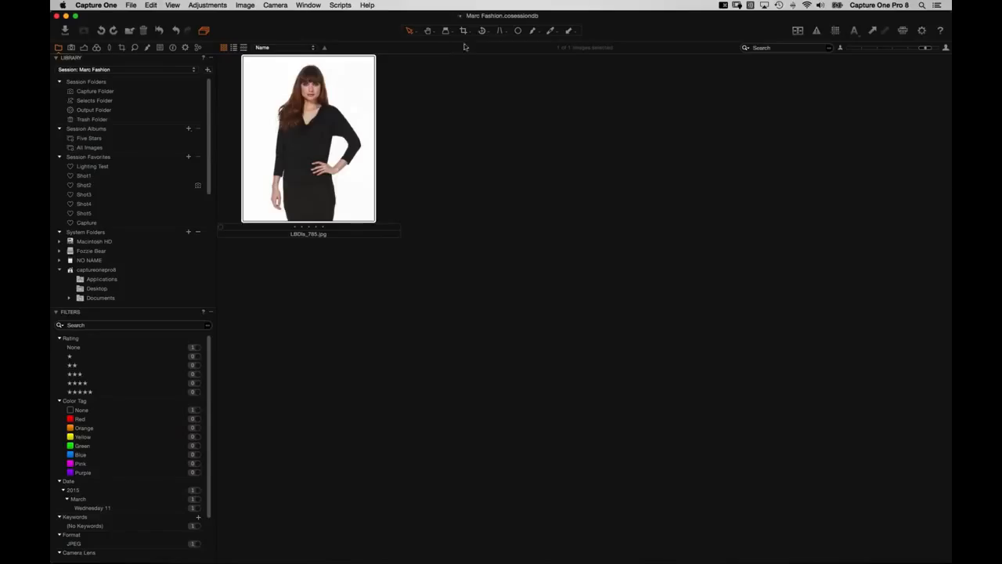
pyautogui.keyDown('super'); pyautogui.click(462, 16); pyautogui.keyUp('super')
pyautogui.click(467, 25)
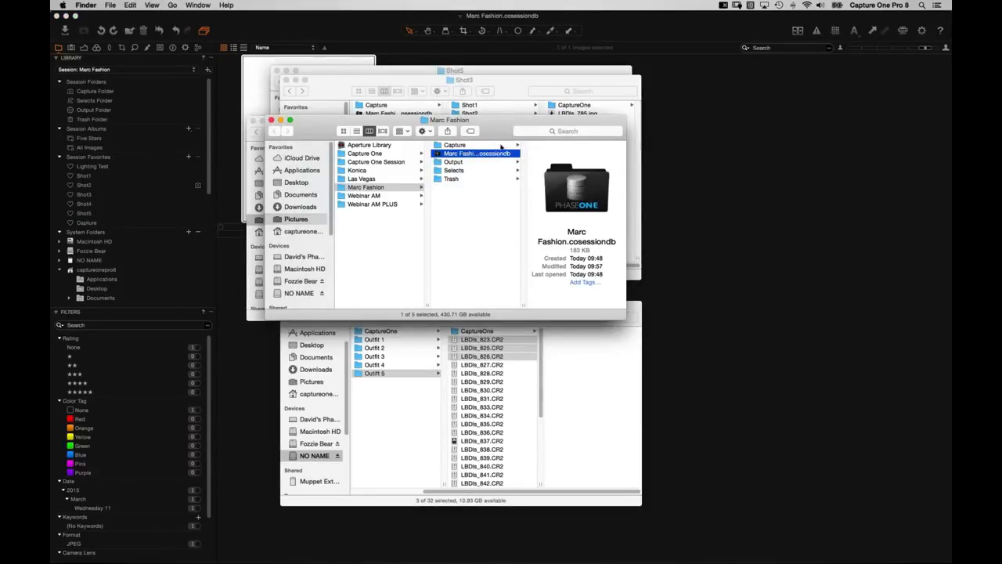
pyautogui.click(501, 145)
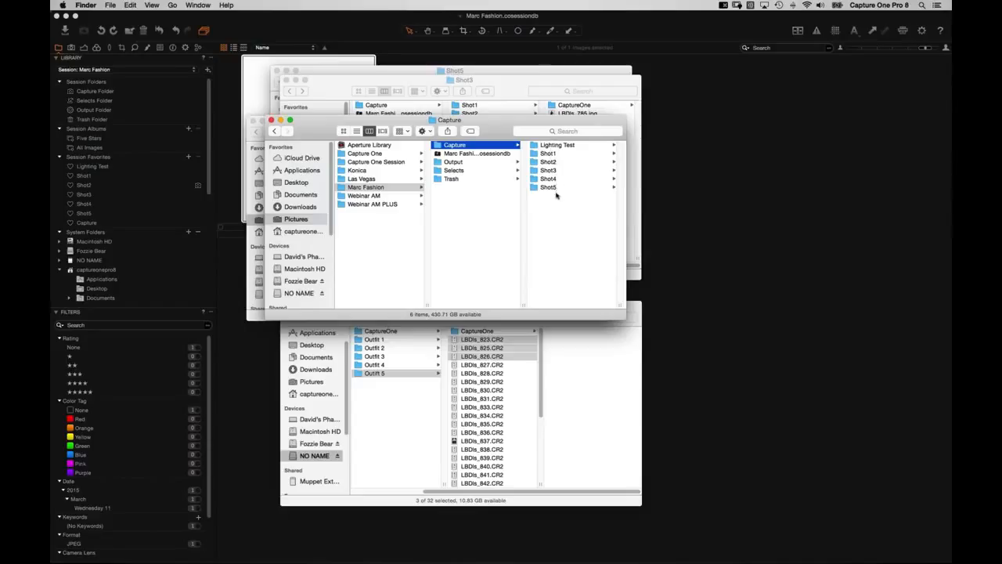
pyautogui.click(476, 162)
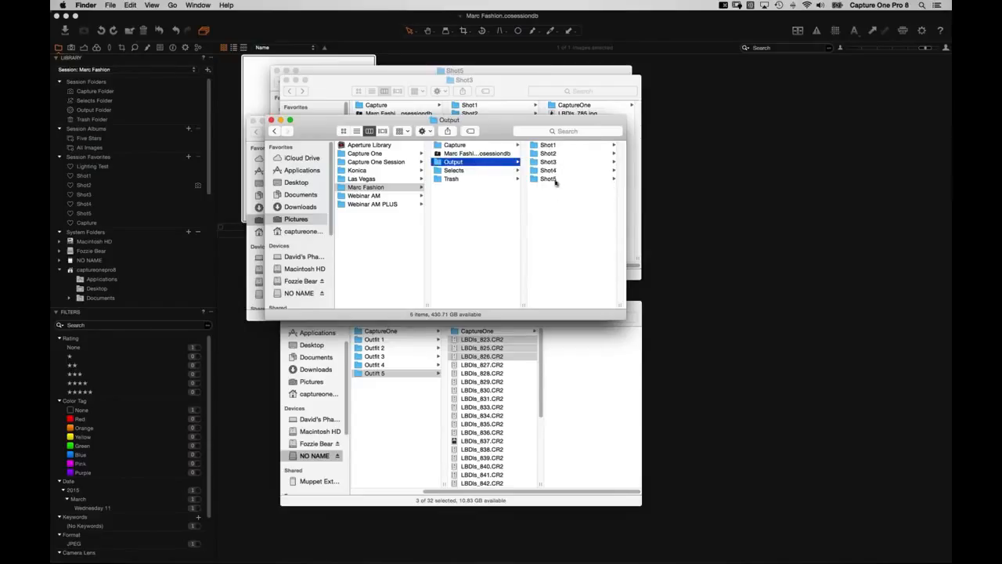
pyautogui.click(556, 145)
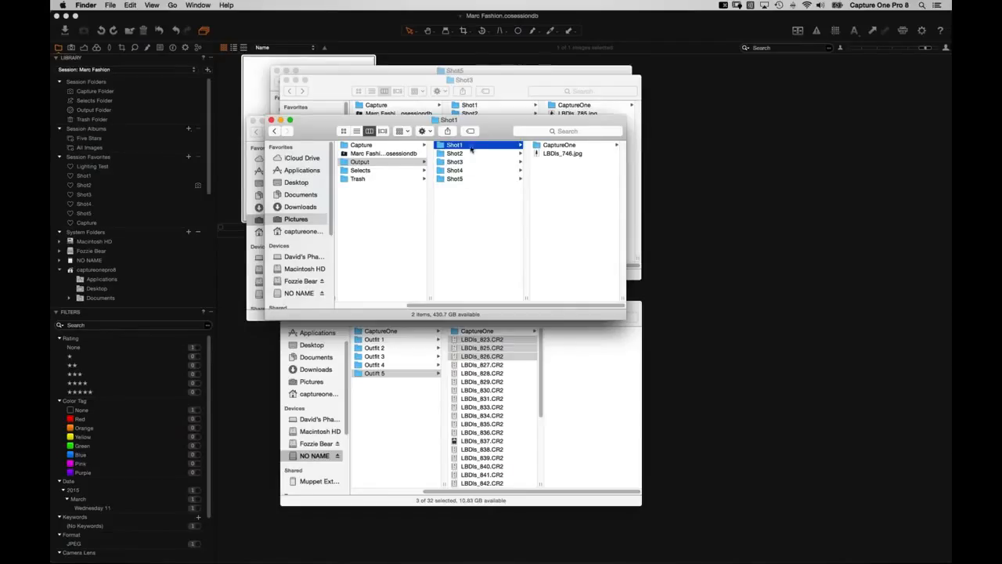
# Step: Examine the tokens available for the output location's sub folder in Capture One's process settings, and cancel without changes
pyautogui.click(232, 109)
pyautogui.click(186, 47)
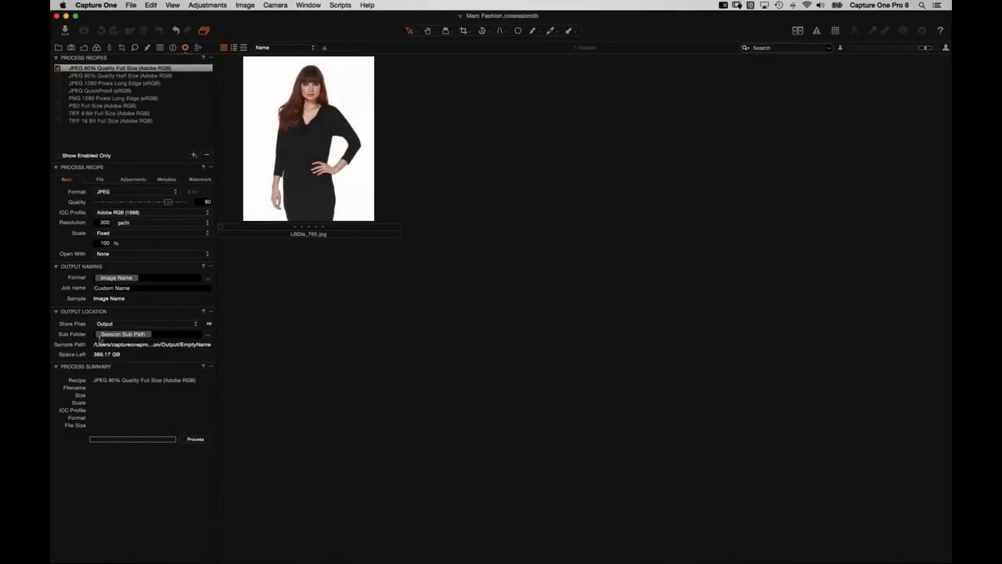
pyautogui.click(209, 334)
pyautogui.scroll(-1, 489, 194)
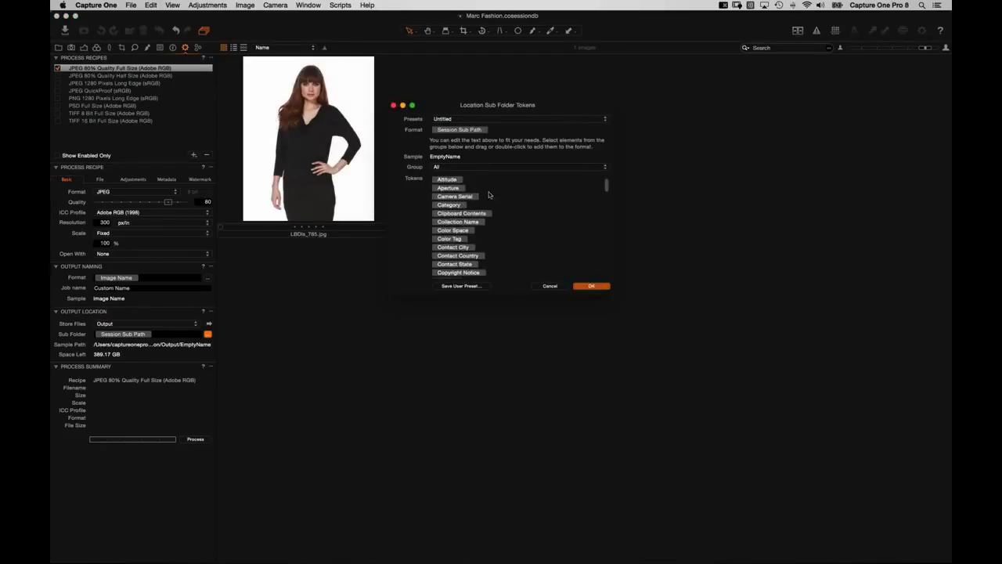
pyautogui.scroll(-2, 463, 227)
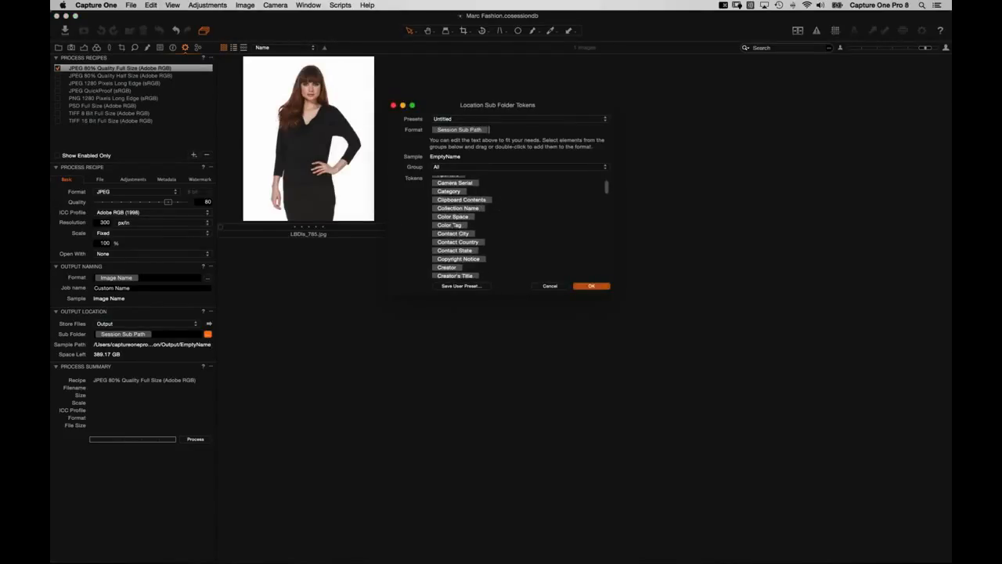
pyautogui.scroll(-6, 501, 218)
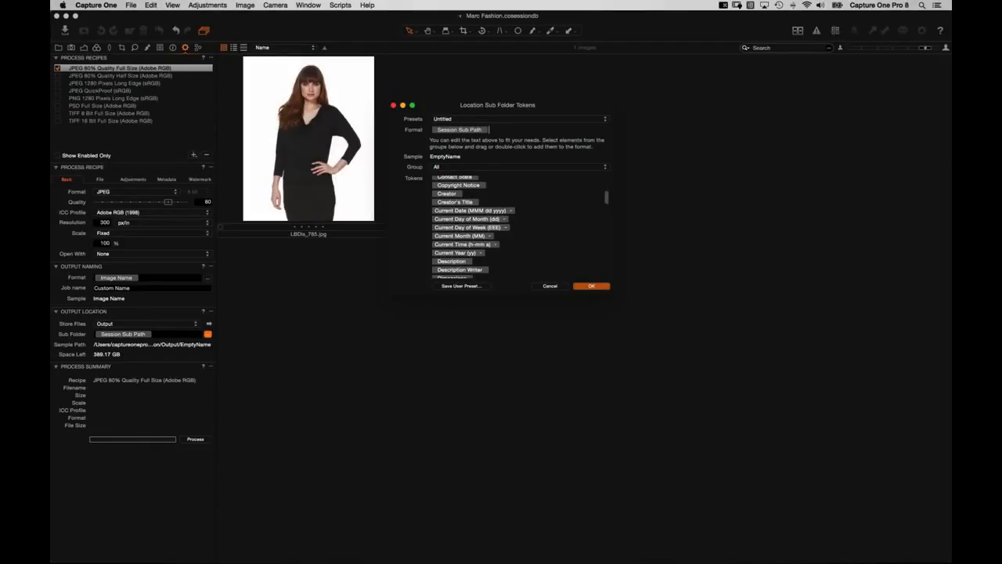
pyautogui.scroll(-10, 510, 235)
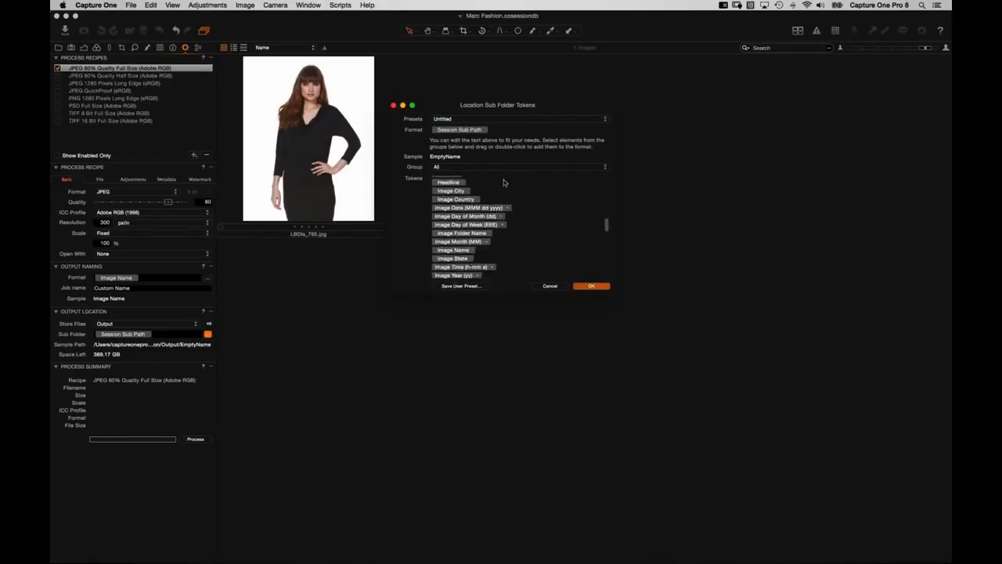
pyautogui.scroll(-5, 504, 225)
pyautogui.scroll(-8, 477, 231)
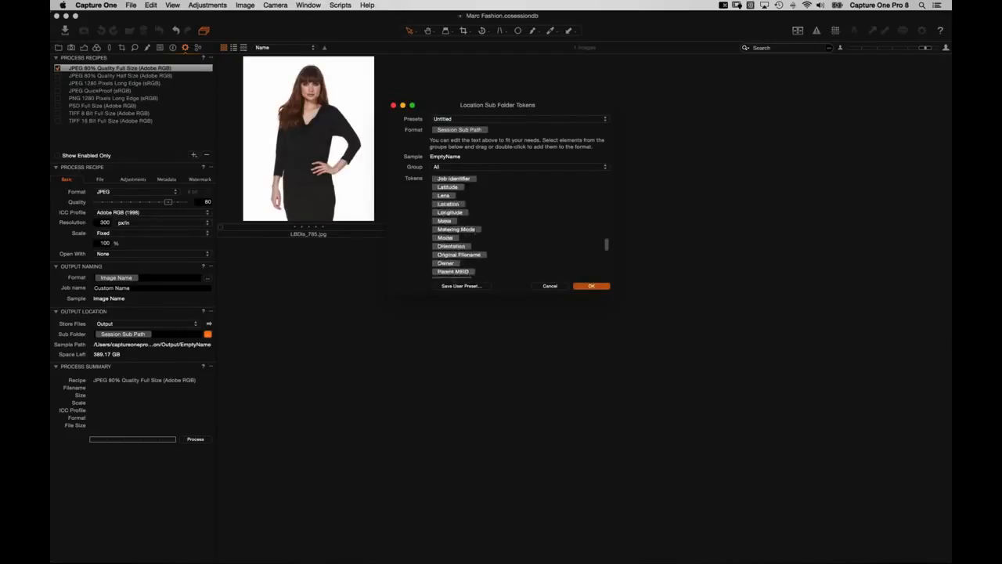
pyautogui.click(549, 286)
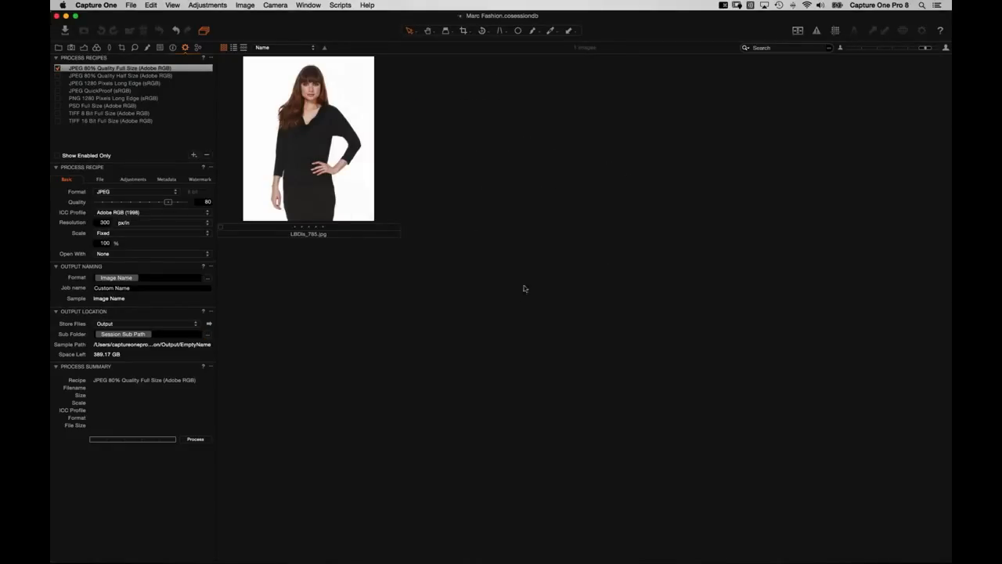
# Step: Switch to Finder to view the subfolders inside Marc Fashion's Capture folder, and return to Capture One
pyautogui.press('super+Tab')
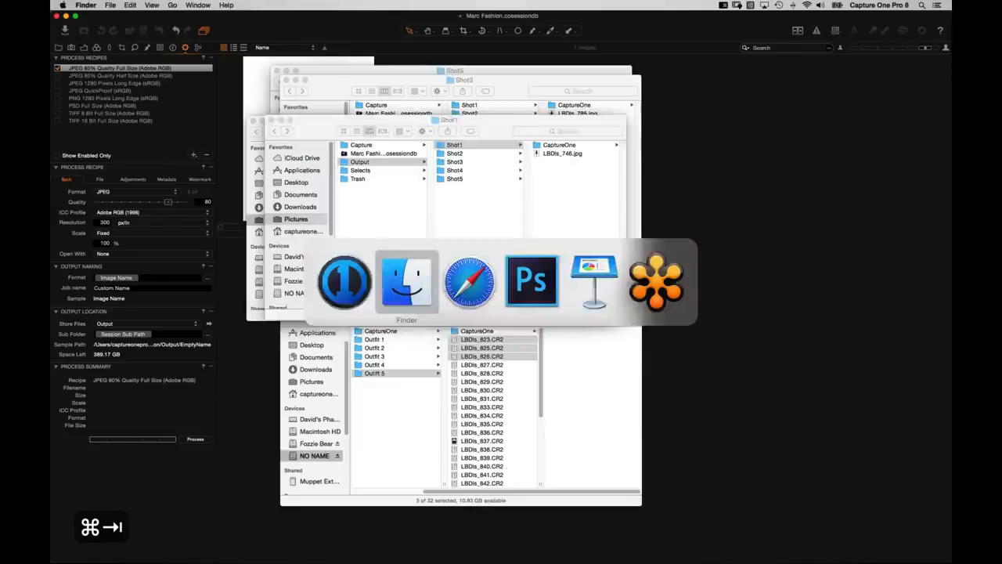
pyautogui.click(356, 145)
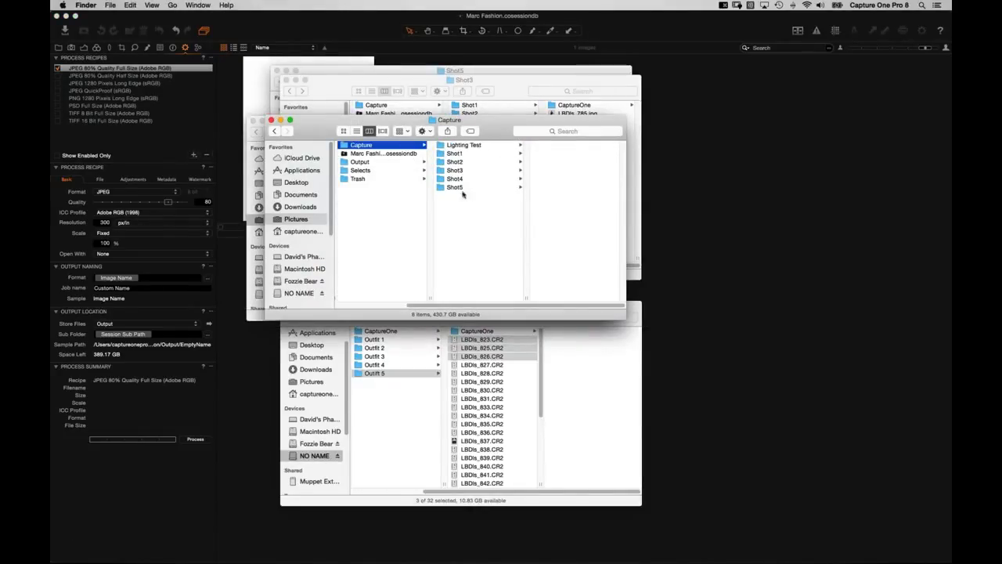
pyautogui.click(261, 371)
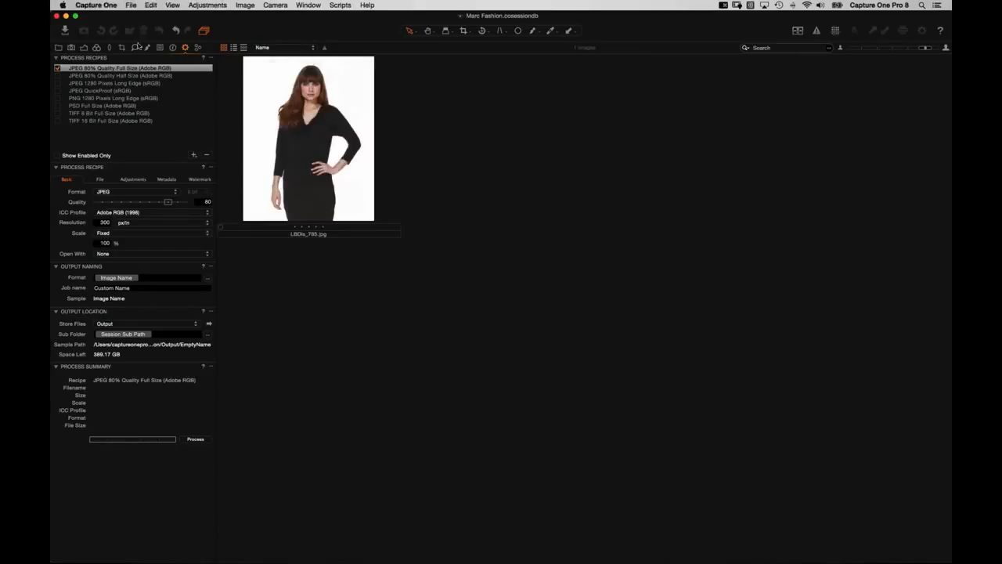
# Step: Save the Marc Fashion session as a template named Fashion Basics
pyautogui.click(58, 47)
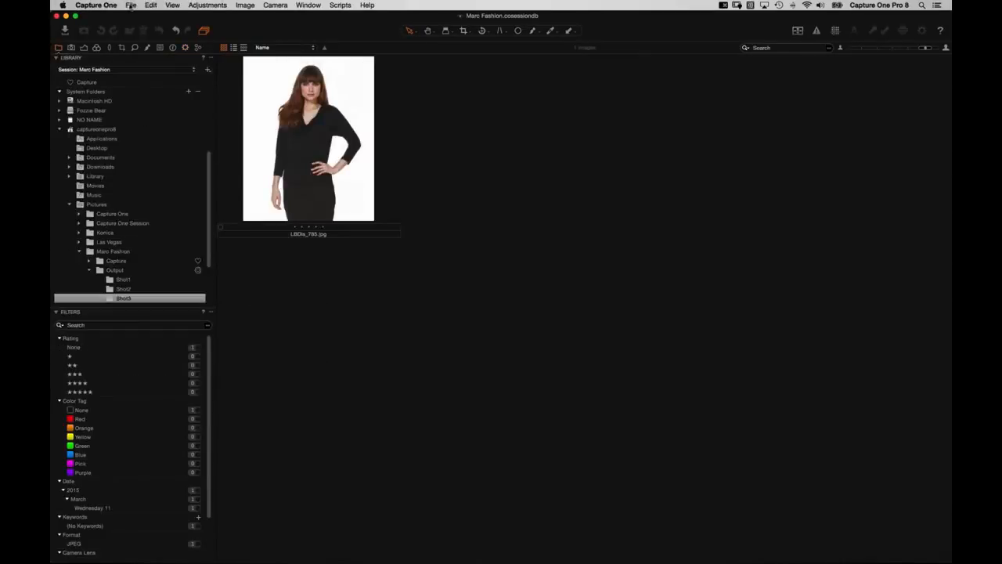
pyautogui.click(131, 5)
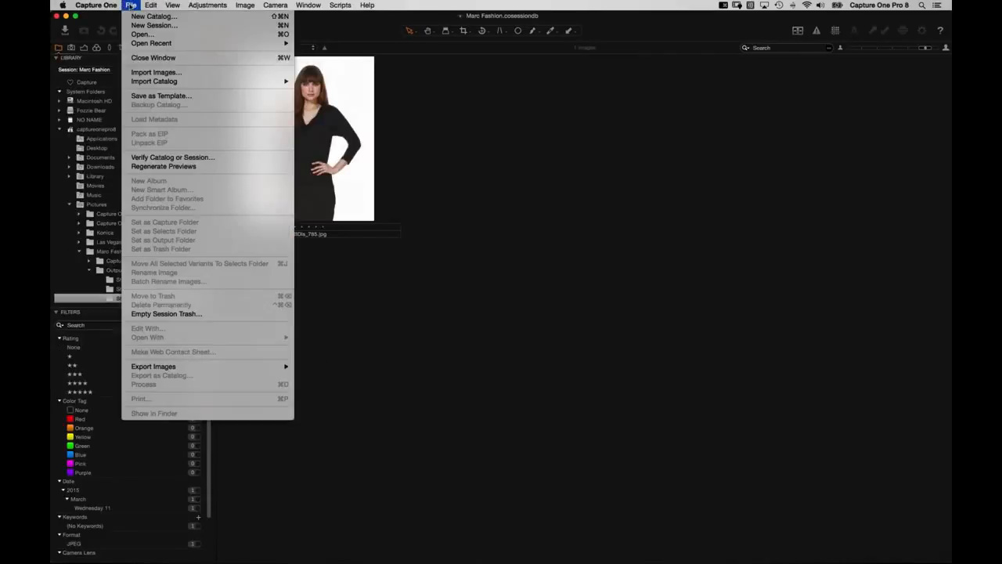
pyautogui.click(227, 97)
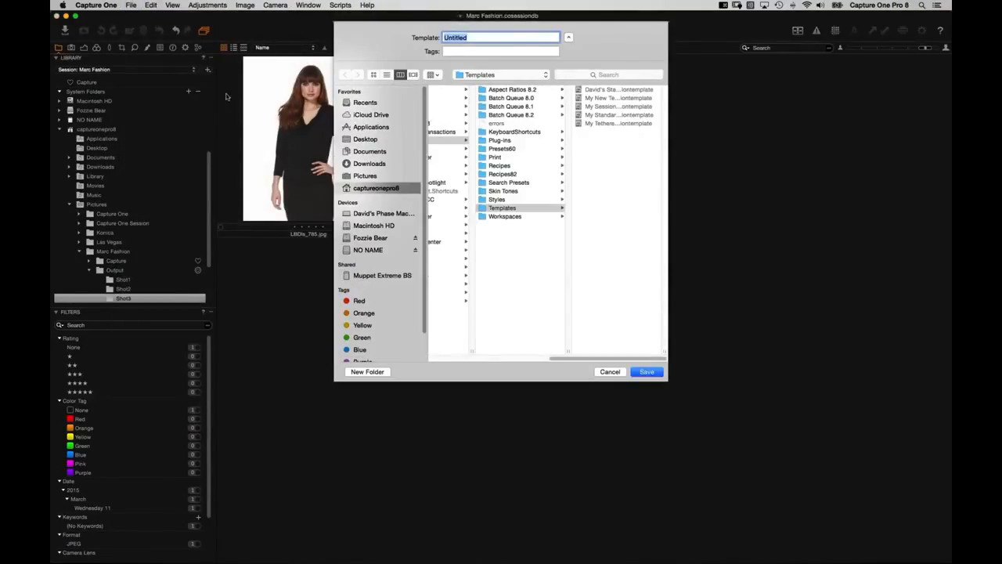
pyautogui.write('Fashion Basicas')
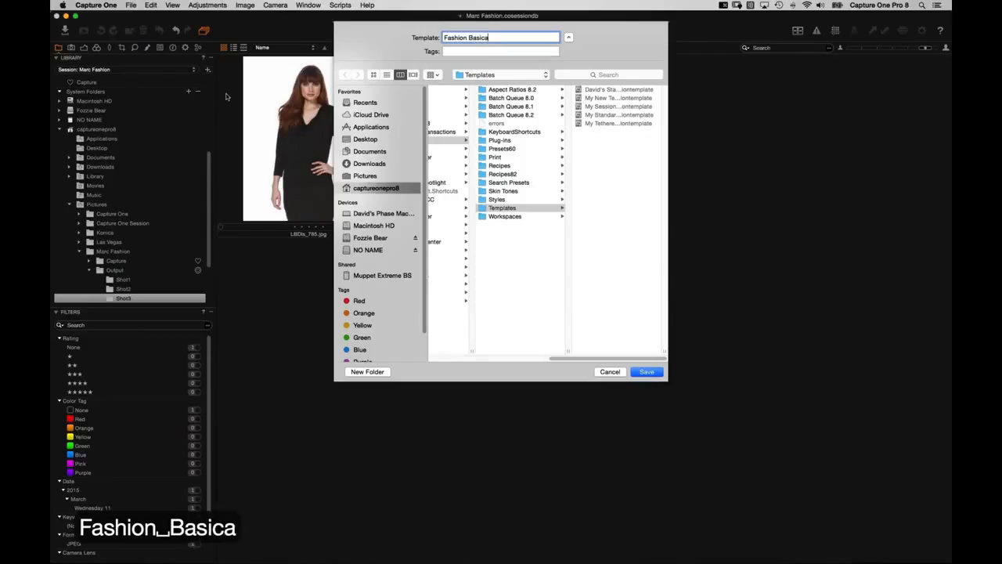
pyautogui.press('BackSpace')
pyautogui.press('Return')
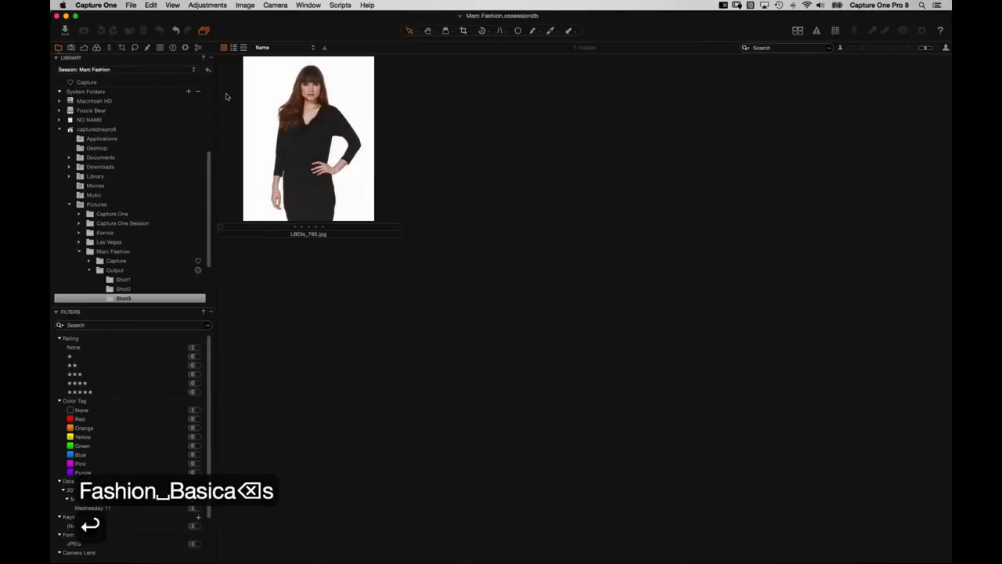
# Step: Create a new session named Another Fashion Shoot from the Fashion Basics template
pyautogui.click(131, 5)
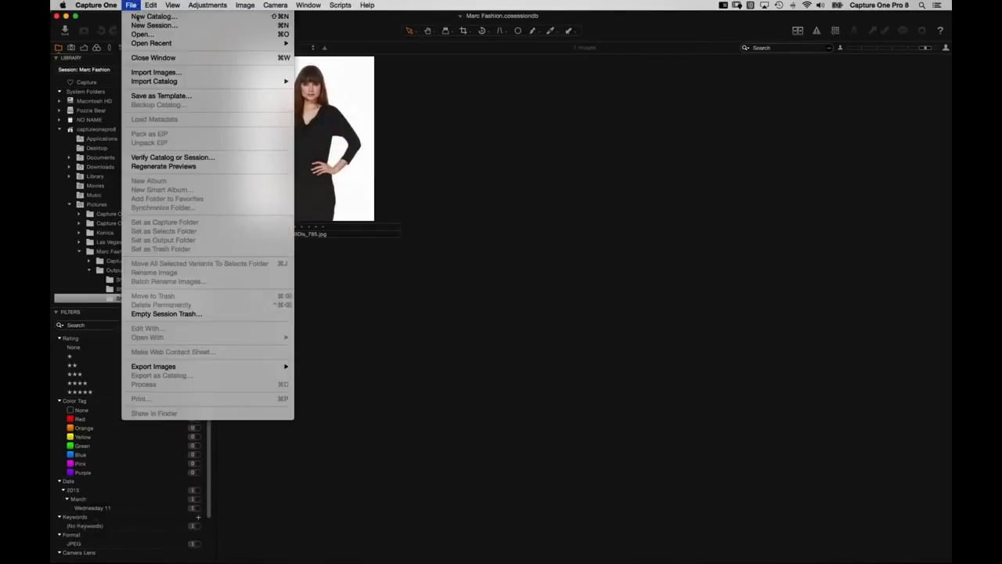
pyautogui.click(154, 25)
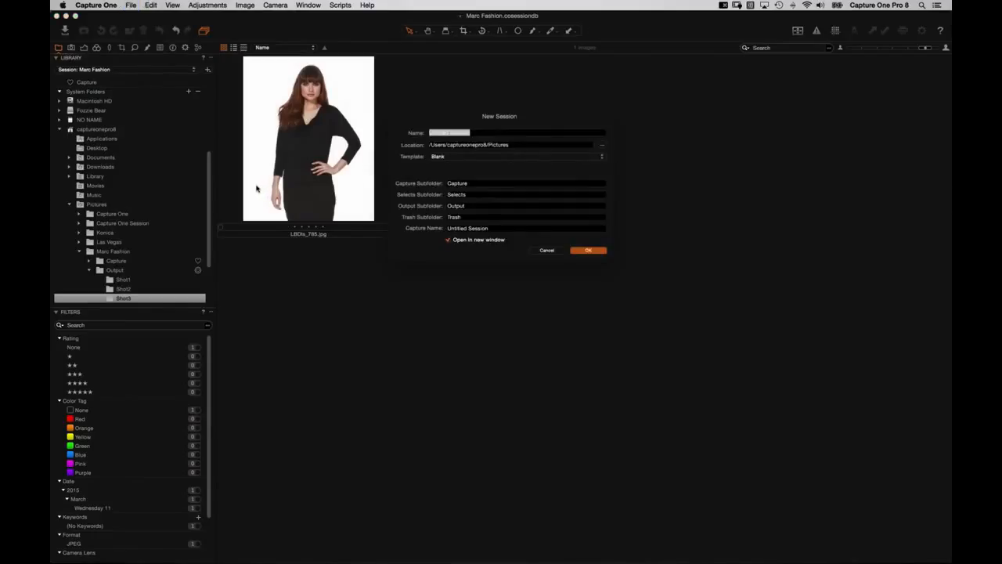
pyautogui.write('Another Fashion Shoot')
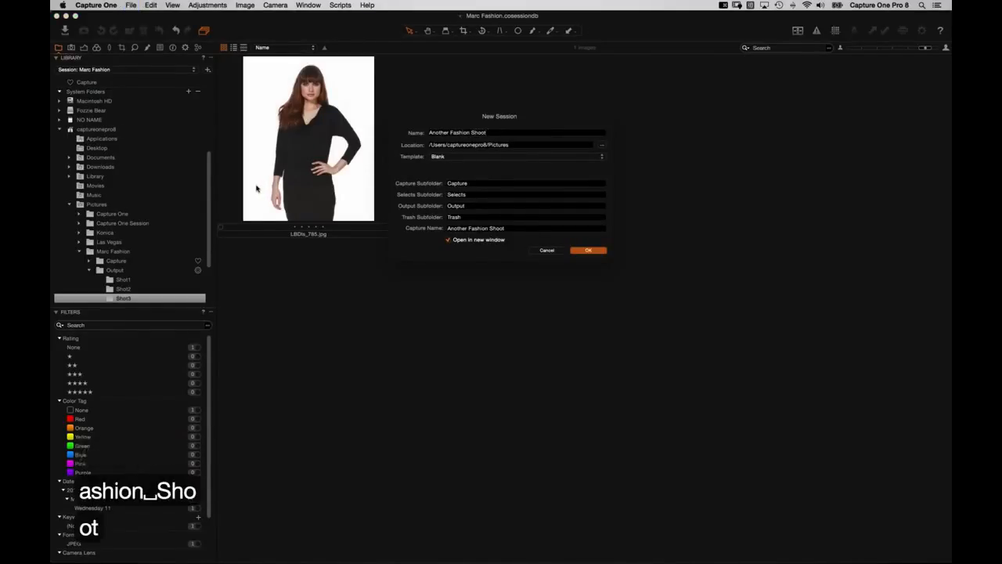
pyautogui.click(454, 156)
pyautogui.click(528, 275)
pyautogui.click(588, 187)
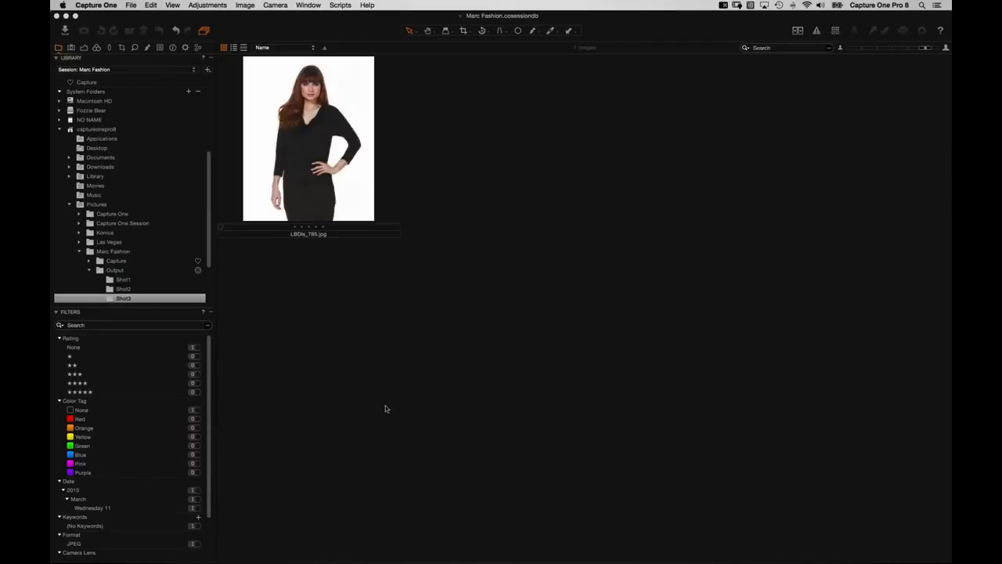
pyautogui.click(246, 84)
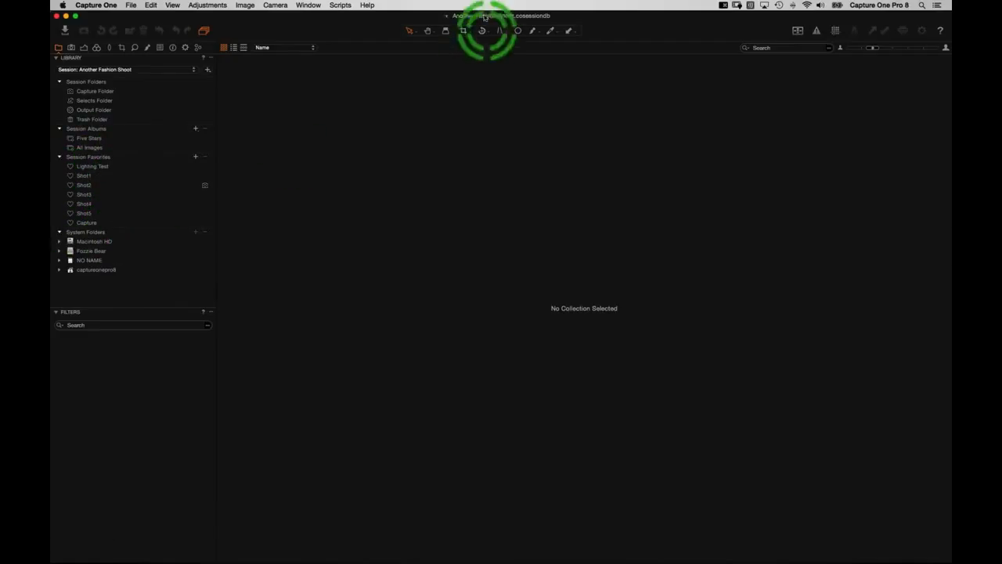
# Step: Inspect the Another Fashion Shoot session's Capture folder in Finder, and review its next capture naming and location in Capture One
pyautogui.keyDown('super'); pyautogui.click(448, 17); pyautogui.keyUp('super')
pyautogui.click(449, 25)
pyautogui.click(485, 162)
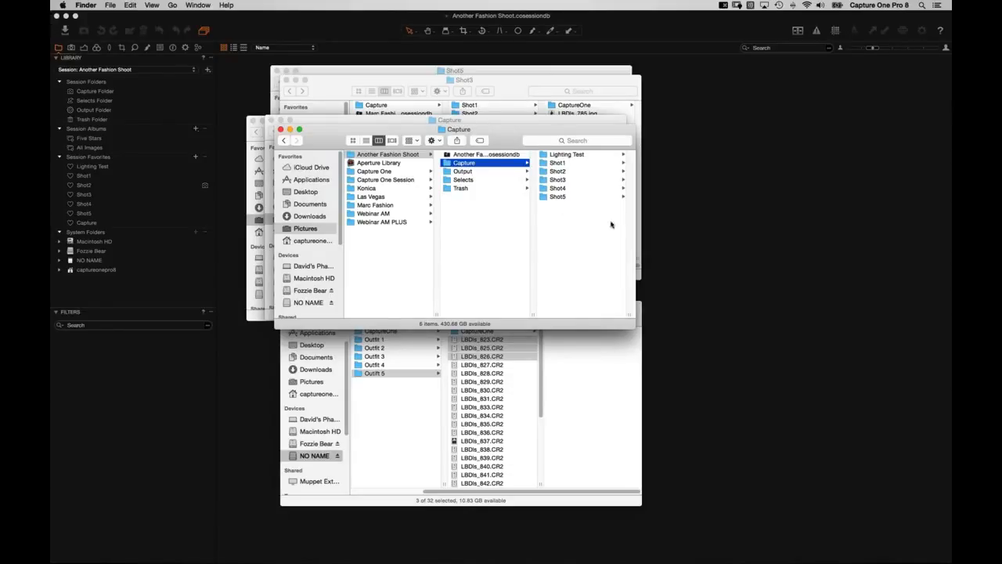
pyautogui.click(225, 61)
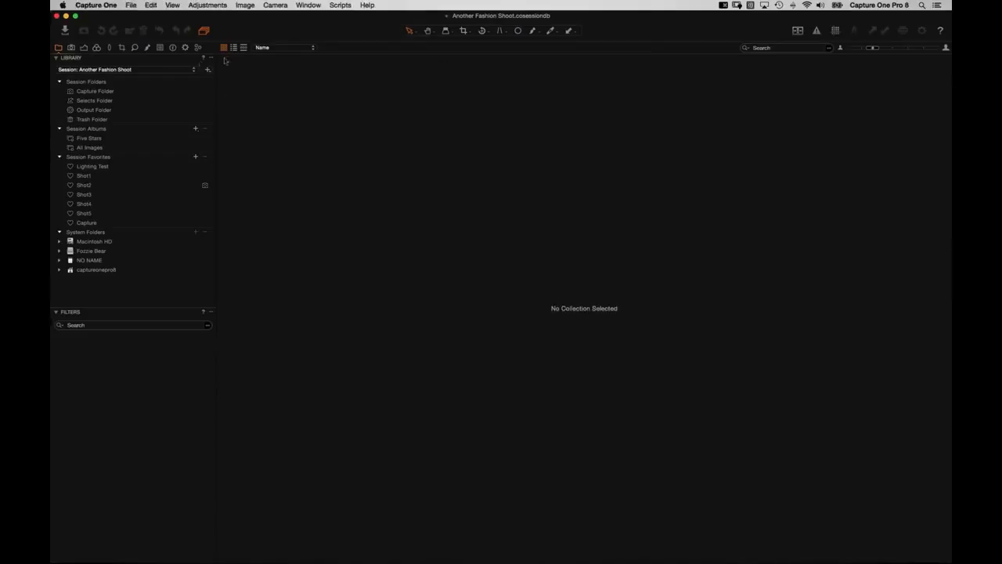
pyautogui.click(71, 49)
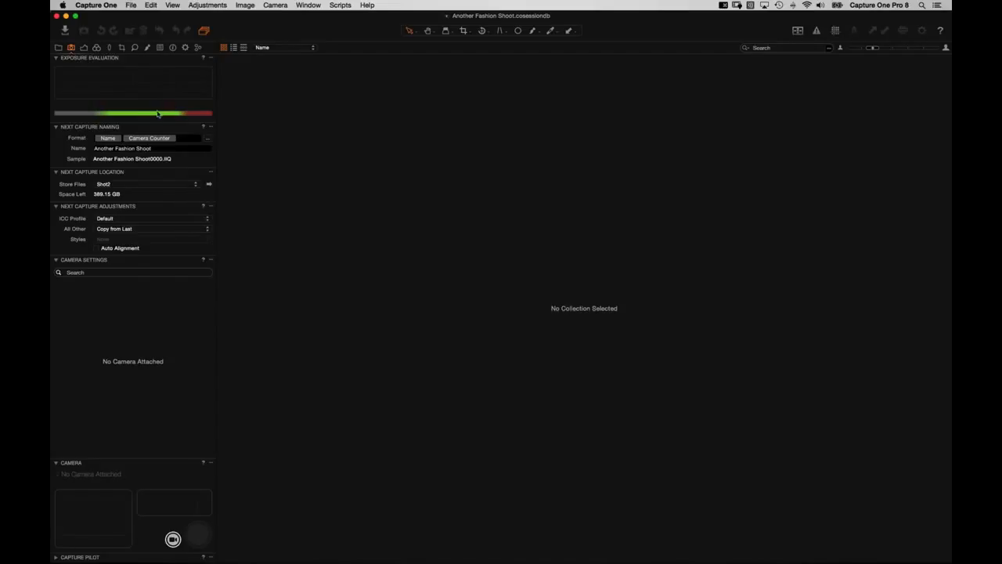
pyautogui.click(58, 48)
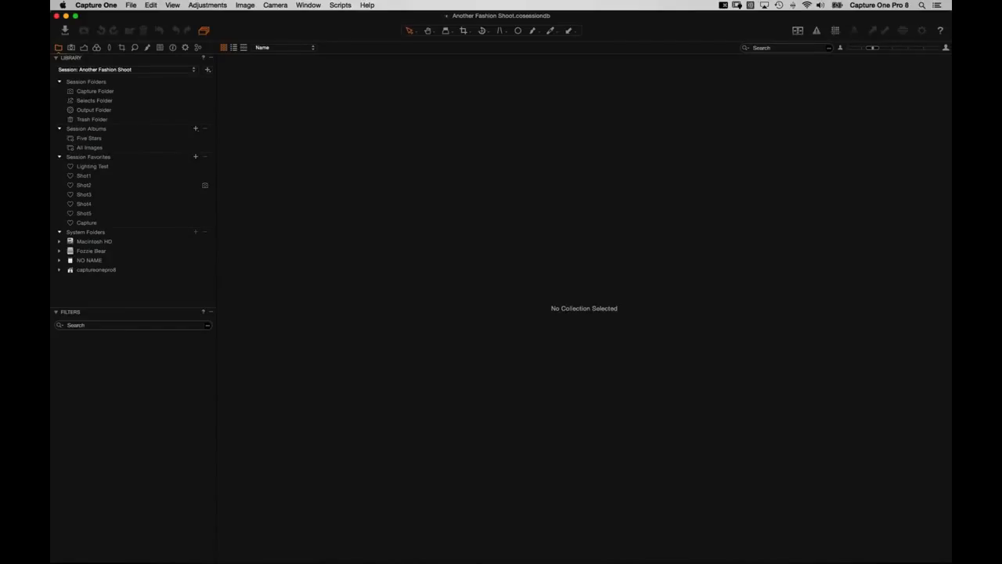
# Step: Switch to the Marc Fashion session and view the Shot1 folder under Output and the Shot1 folder under Capture
pyautogui.press('super+grave')
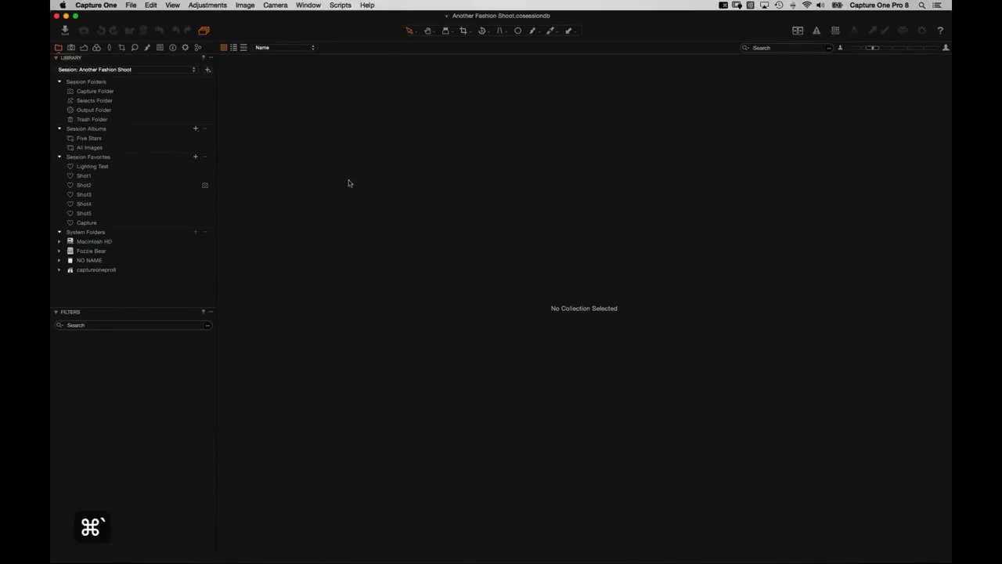
pyautogui.press('super+grave')
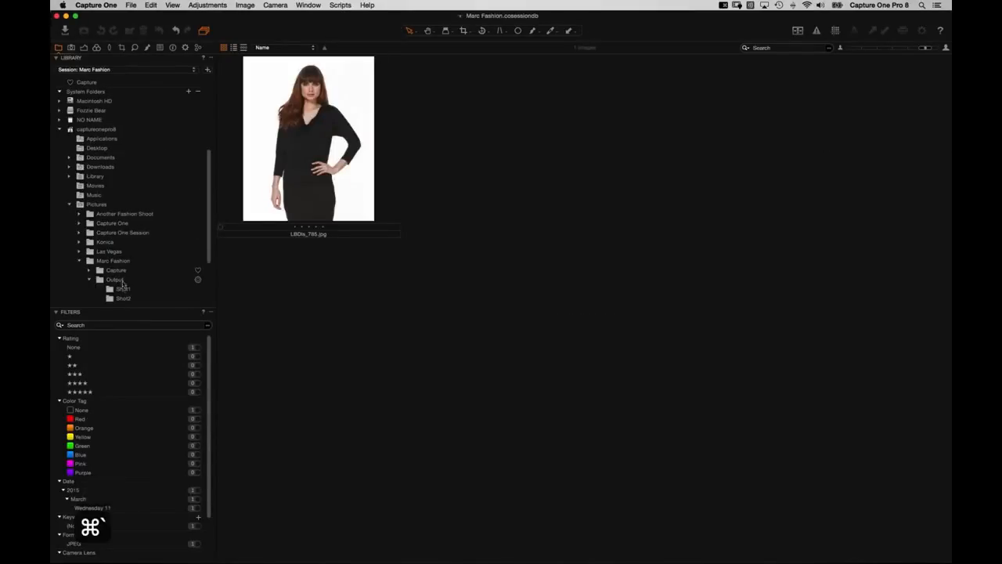
pyautogui.scroll(-2, 113, 205)
pyautogui.click(125, 252)
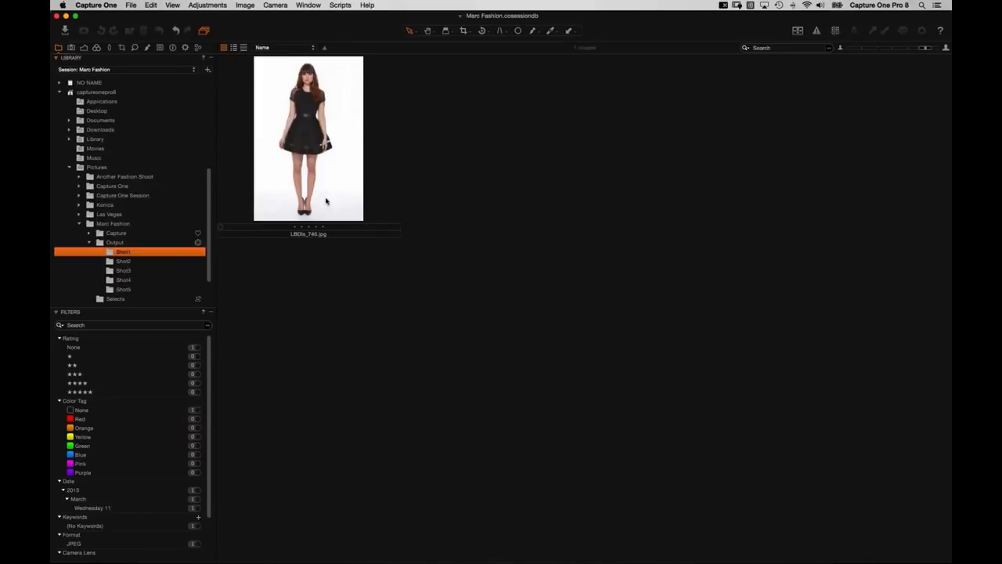
pyautogui.click(89, 233)
pyautogui.click(122, 252)
# Step: Open LBDIs_746.CR2 for editing in Adobe Photoshop CC 2014 as an 8 bit uncompressed TIFF with the Adobe RGB (1998) profile
pyautogui.click(336, 174)
pyautogui.rightClick(341, 184)
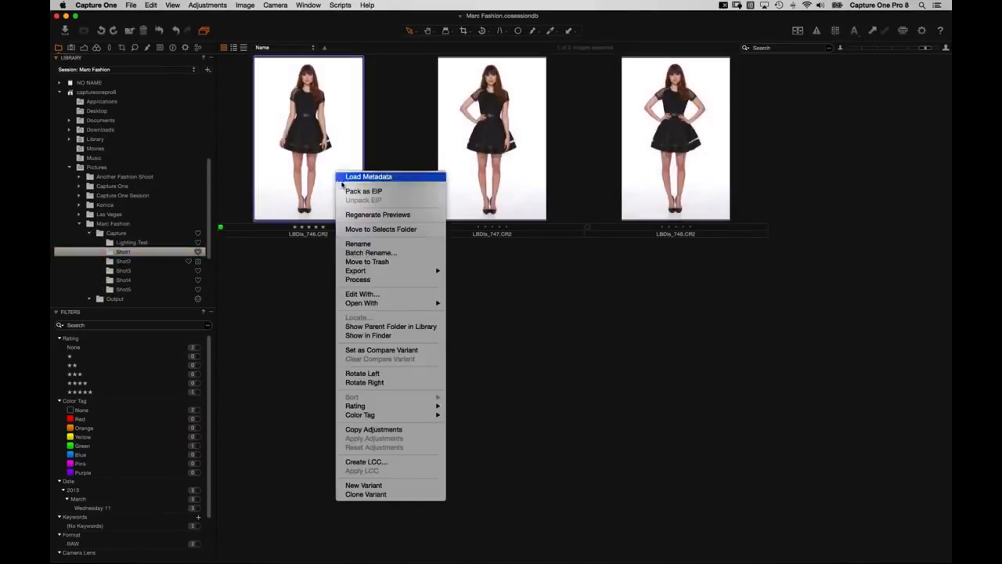
pyautogui.click(366, 295)
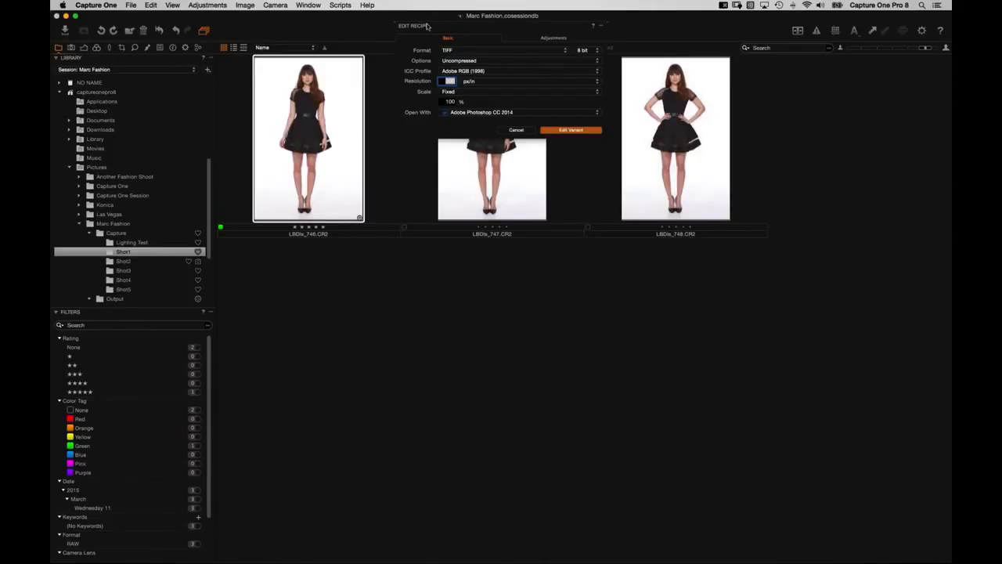
pyautogui.click(472, 52)
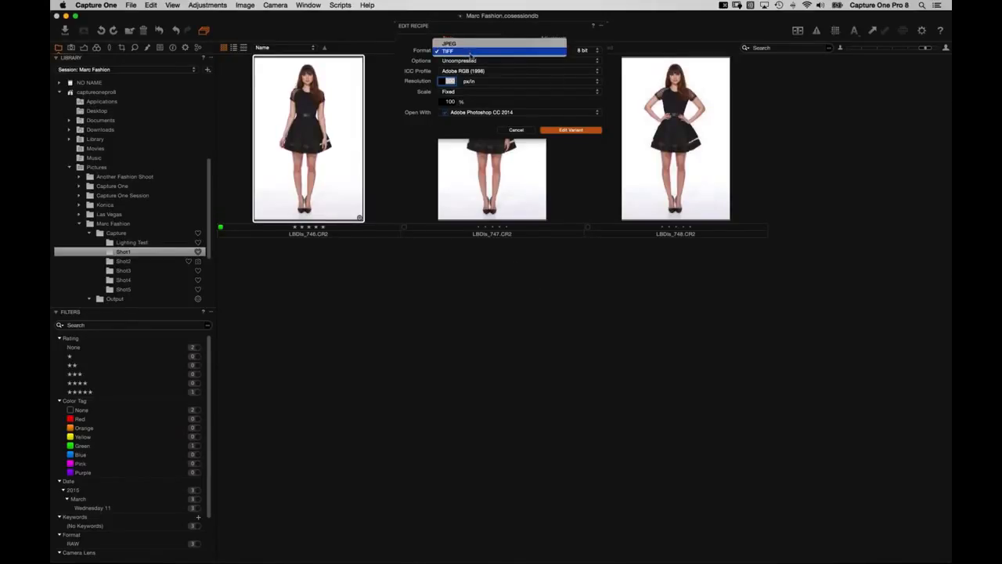
pyautogui.click(470, 52)
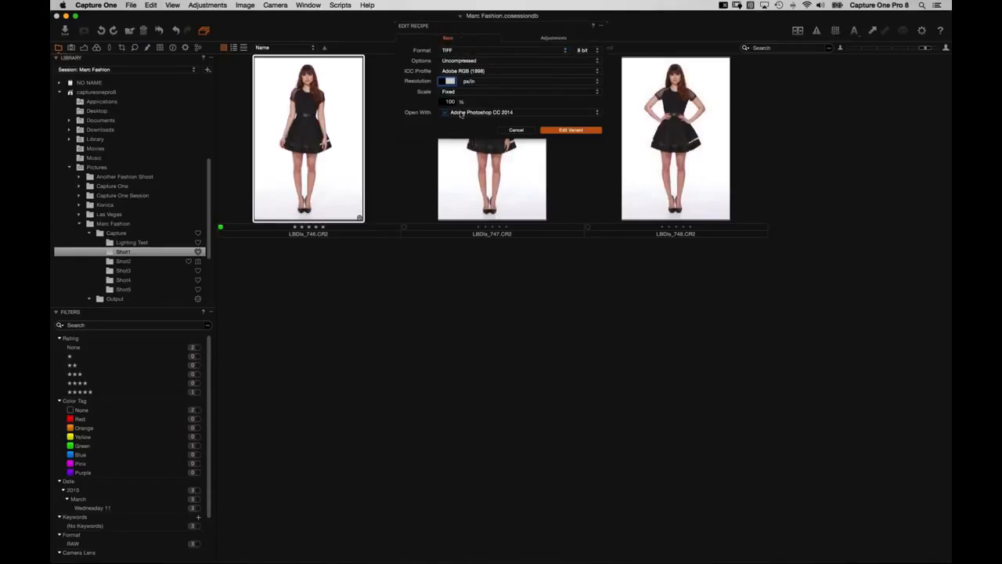
pyautogui.click(571, 130)
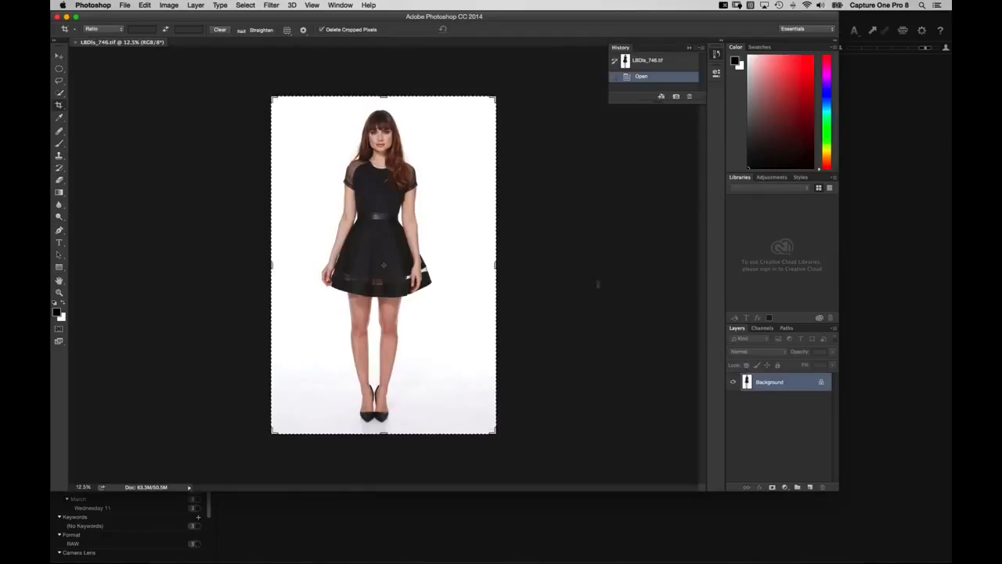
# Step: Crop LBDIs_746.tif to end just below the dress hem, save and close it, and select the TIFF in Capture One
pyautogui.moveTo(384, 433); pyautogui.dragTo(372, 336)
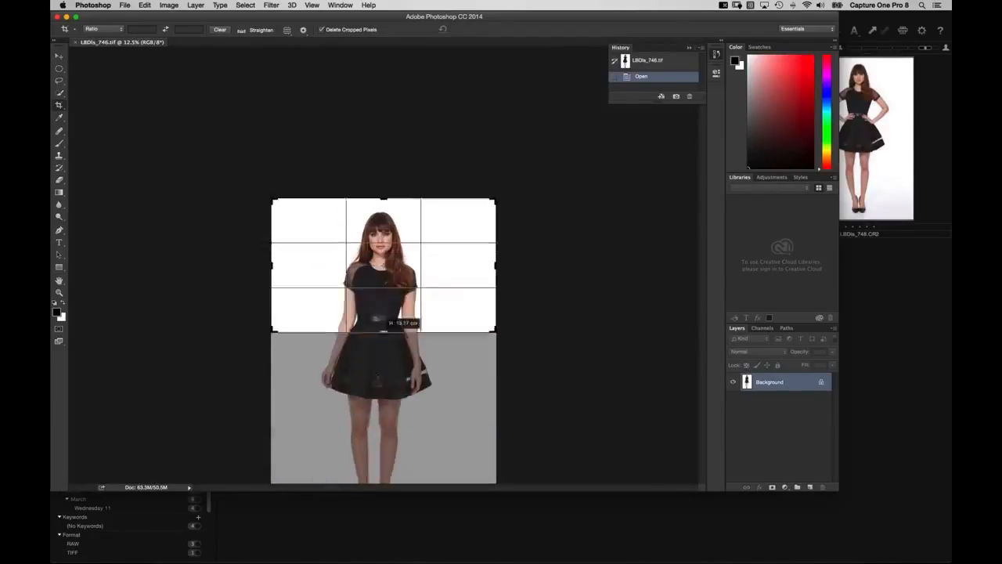
pyautogui.press('Return')
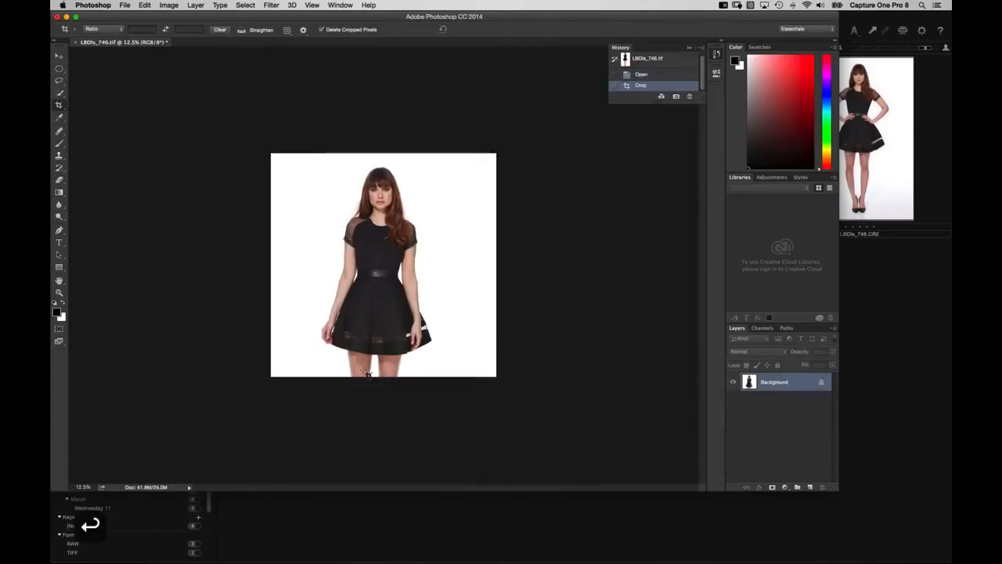
pyautogui.press('super+w')
pyautogui.press('Return')
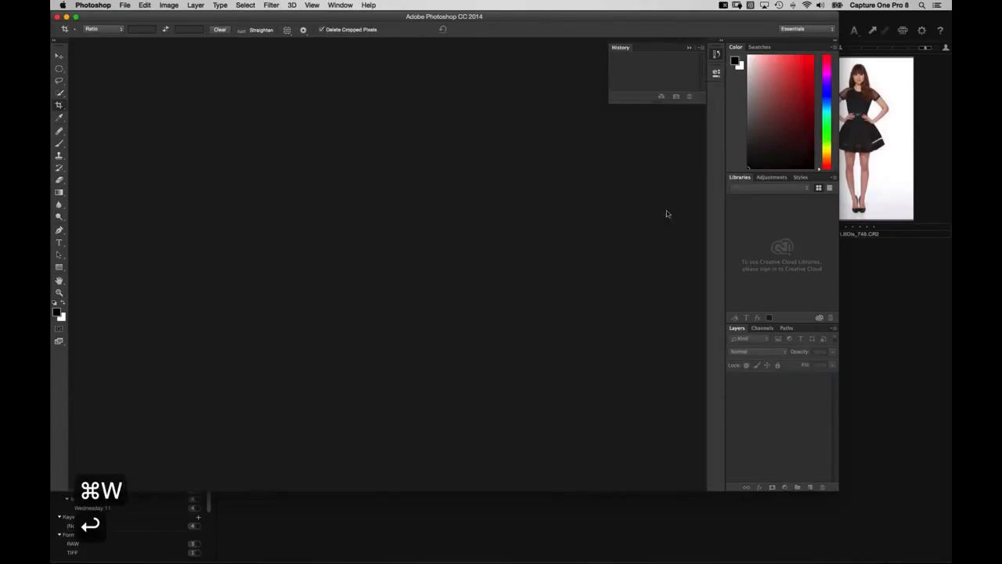
pyautogui.click(888, 308)
pyautogui.click(327, 167)
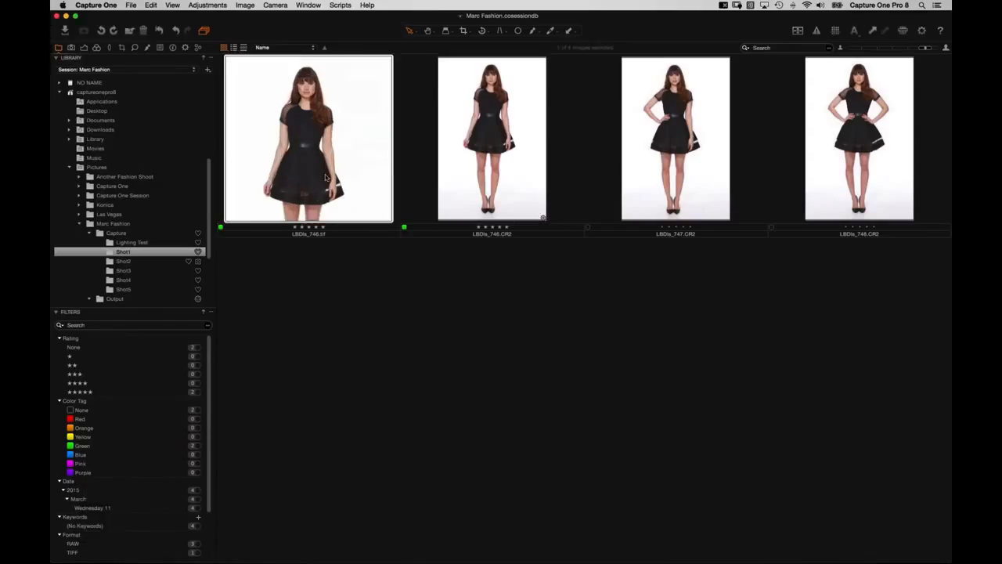